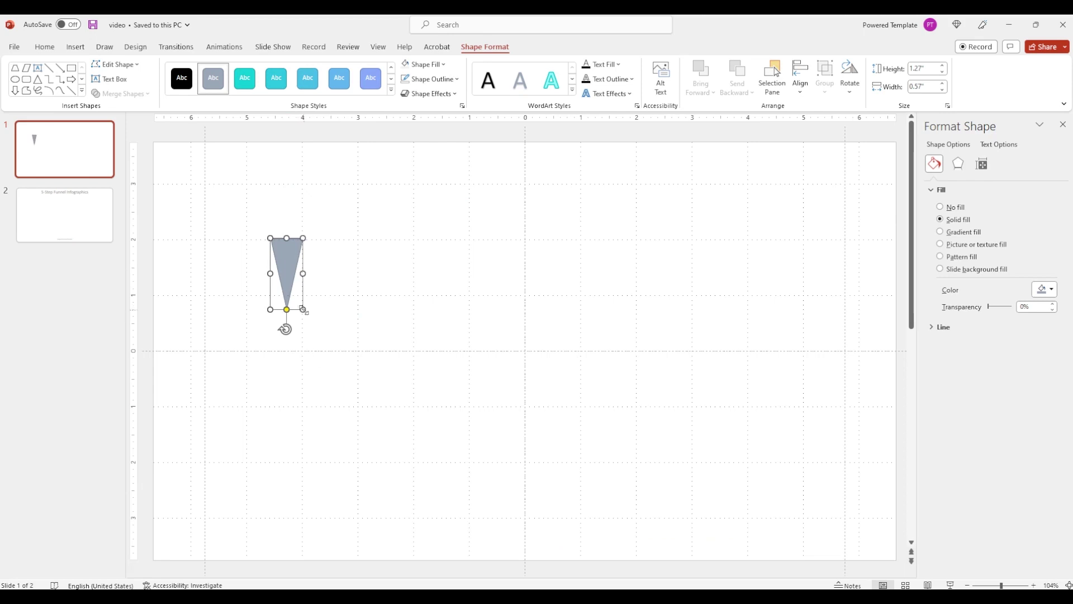
- Enlarge the small inverted triangle, centre it on the slide and remove its outline
mouse_move(300, 308)
mouse_down()
mouse_move(412, 450)
mouse_move(413, 508)
mouse_up()
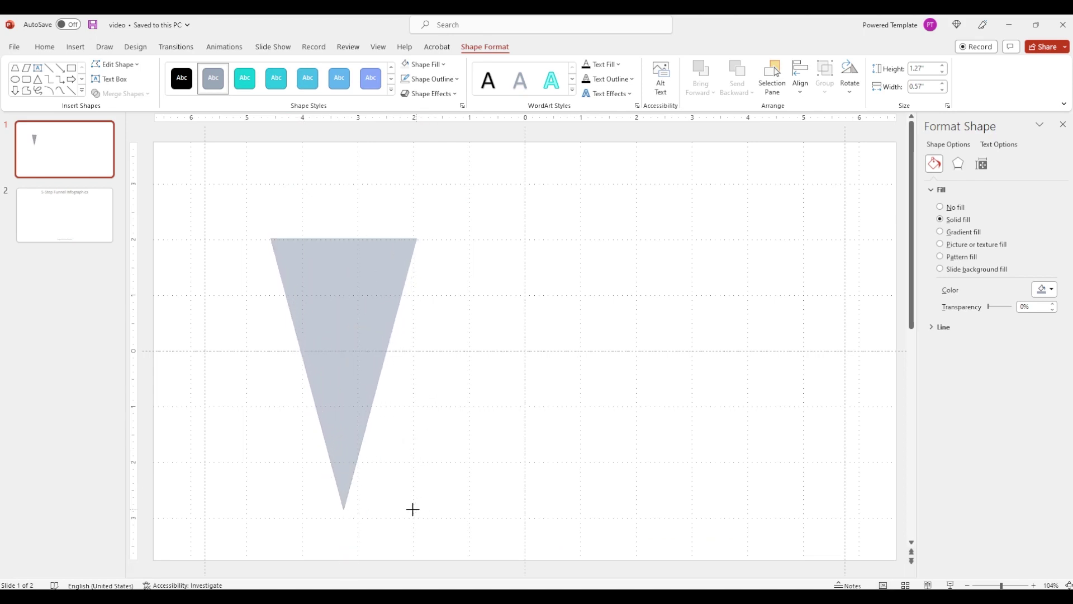
drag(330, 377, 307, 371)
mouse_move(267, 260)
mouse_down()
mouse_move(508, 273)
mouse_move(508, 291)
mouse_up()
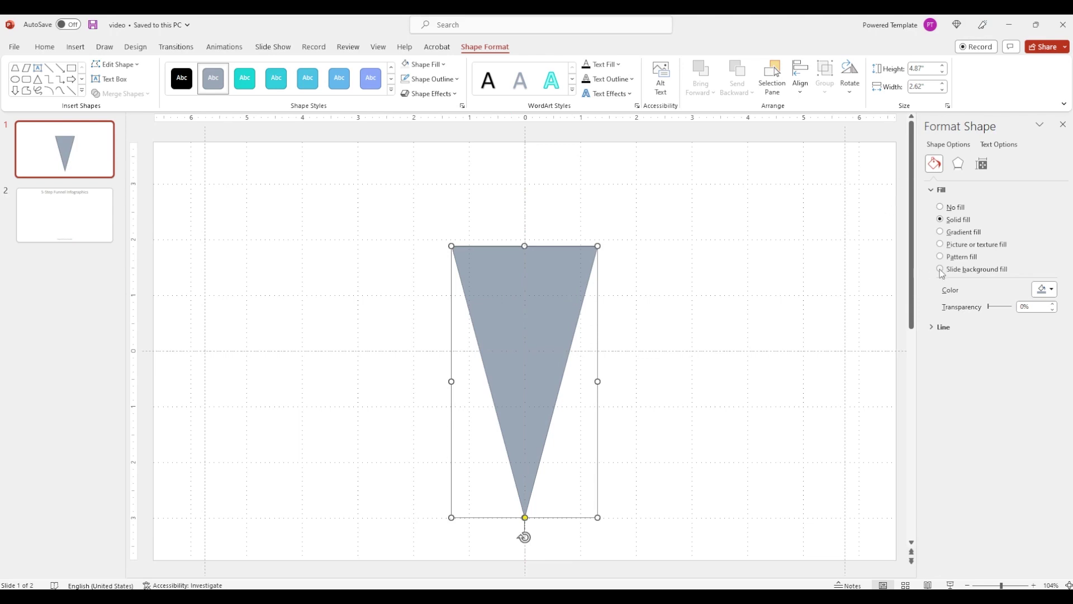
click(944, 327)
click(960, 345)
- Size the triangle to 5.27" tall by 3.96" wide and reposition it centrally
click(930, 71)
text(5.27)
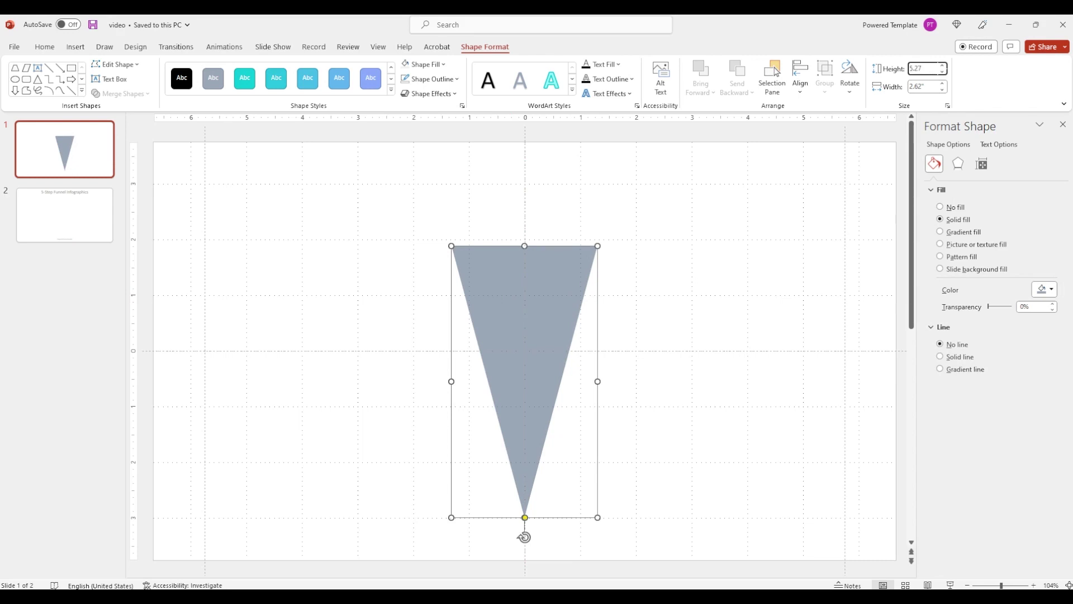
key(Return)
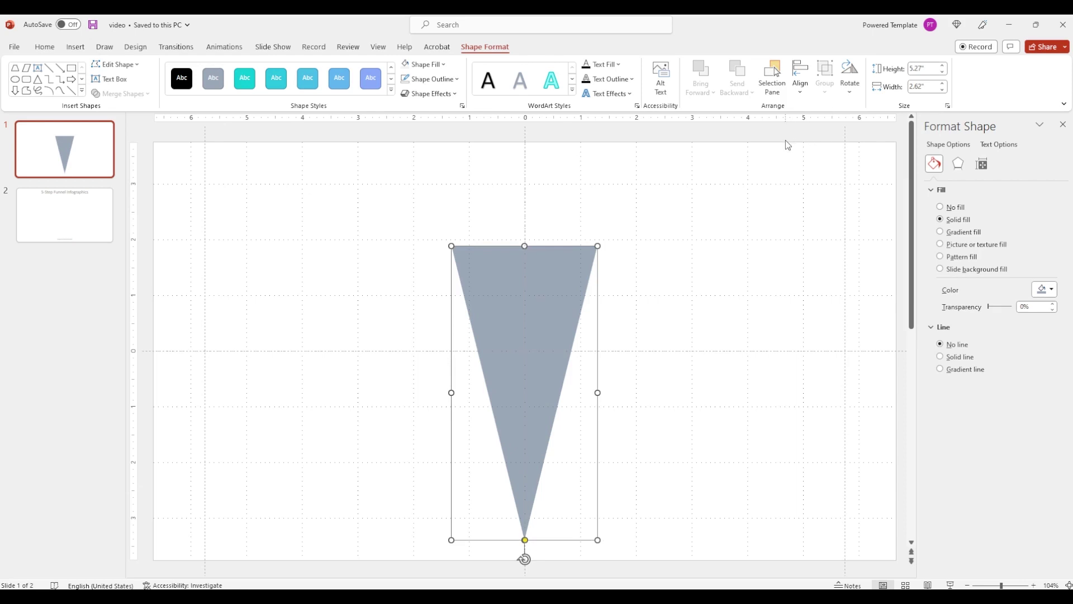
click(933, 88)
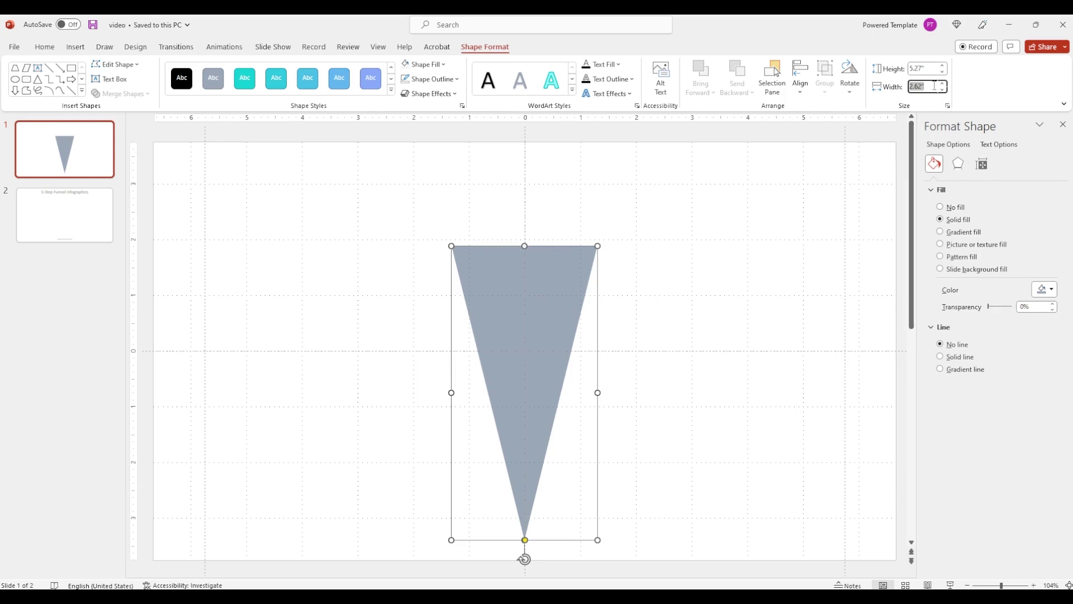
text(3.96)
key(Return)
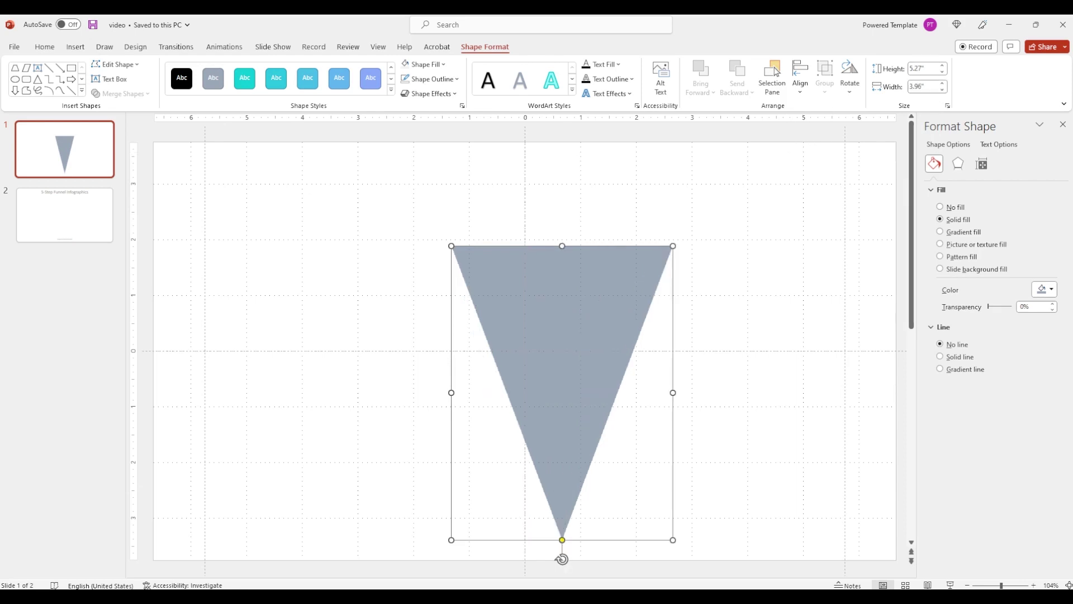
drag(579, 327, 532, 291)
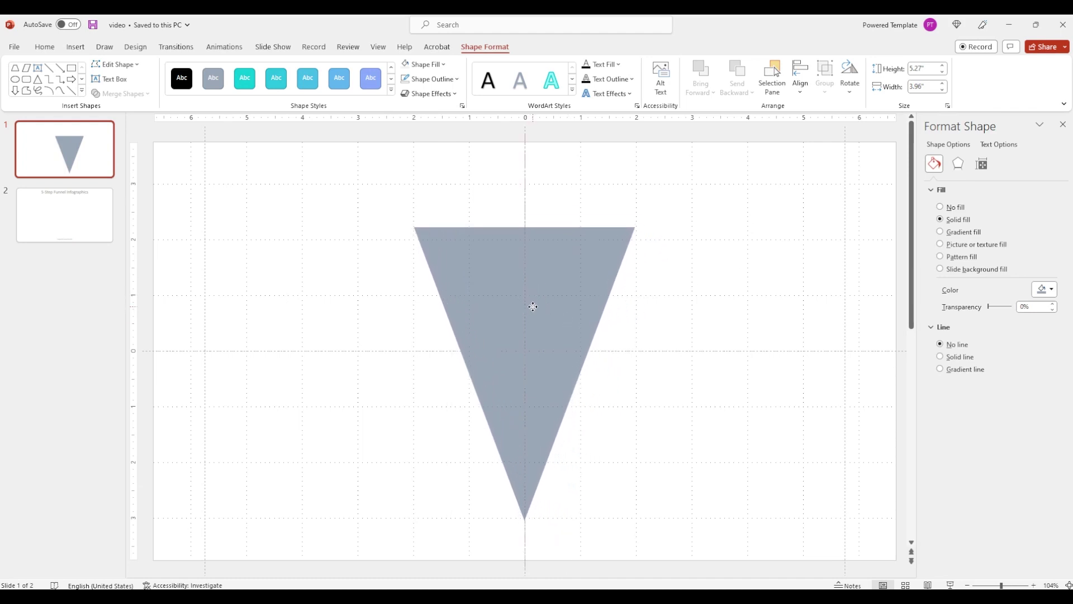
drag(532, 291, 533, 306)
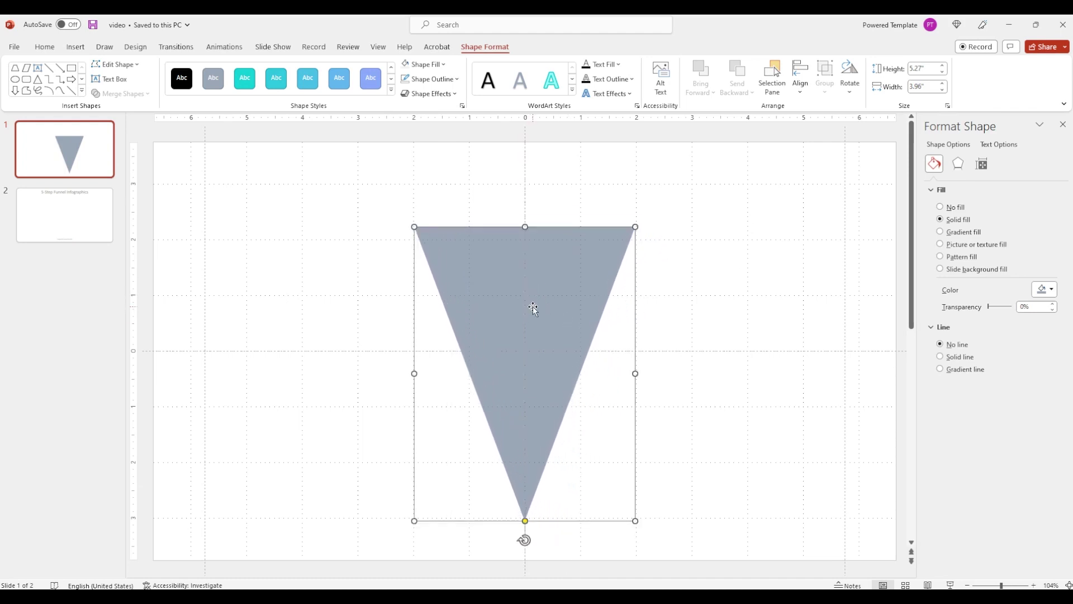
- Fill the triangle with a very light grey and deselect it
click(1045, 289)
click(982, 334)
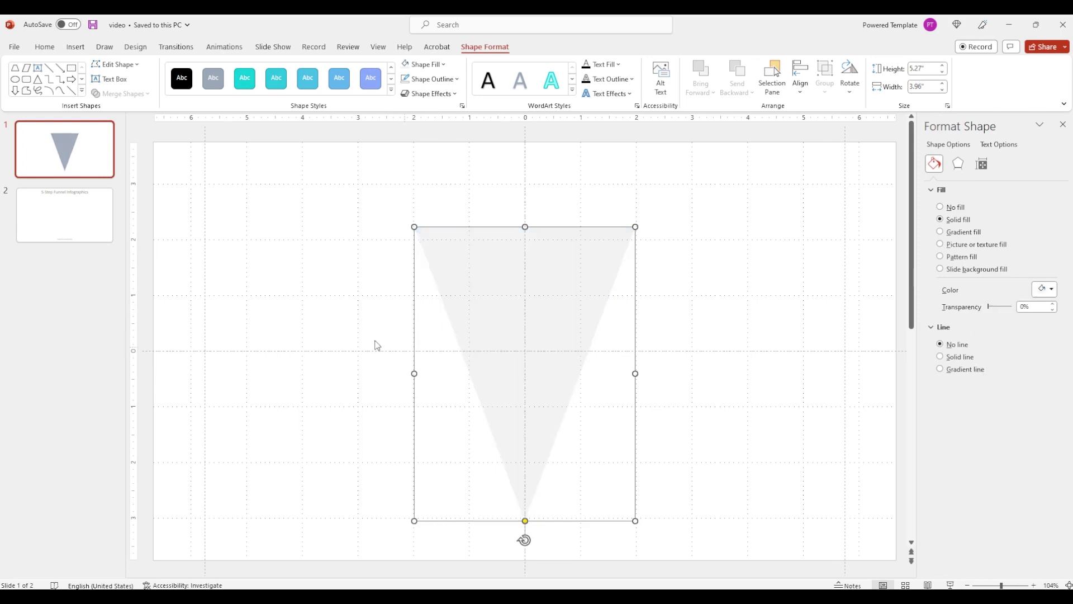
click(327, 333)
click(75, 46)
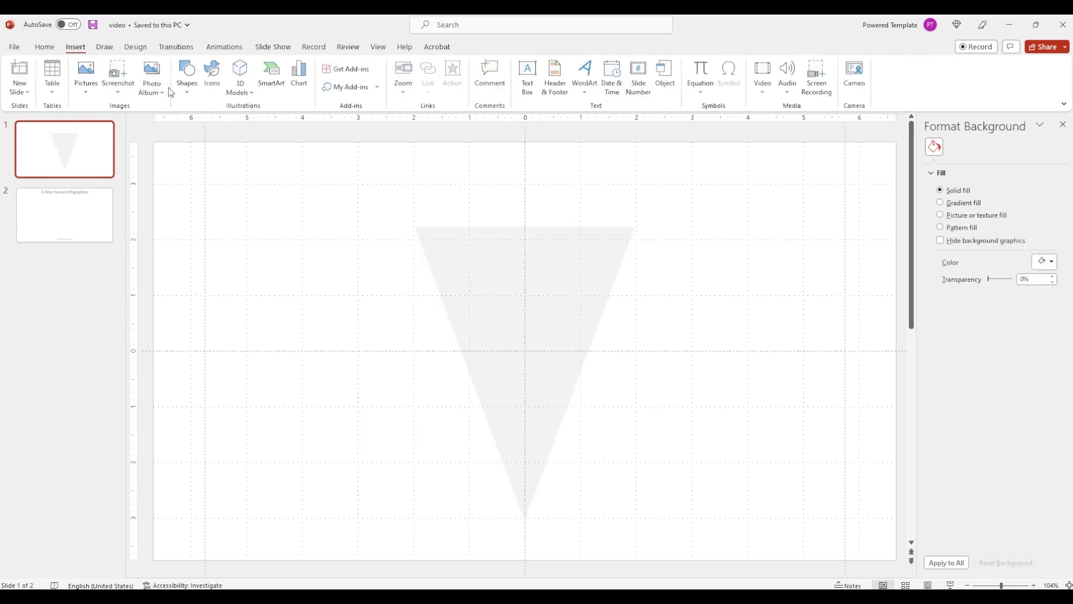
- Draw a trapezoid over the triangle and rotate it upside down
click(186, 84)
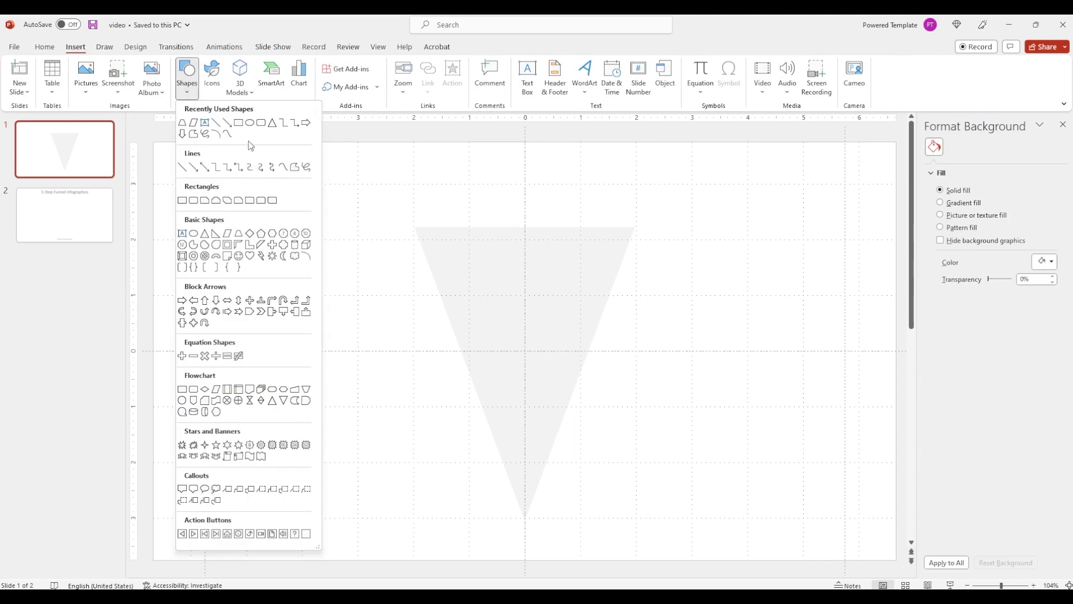
click(238, 233)
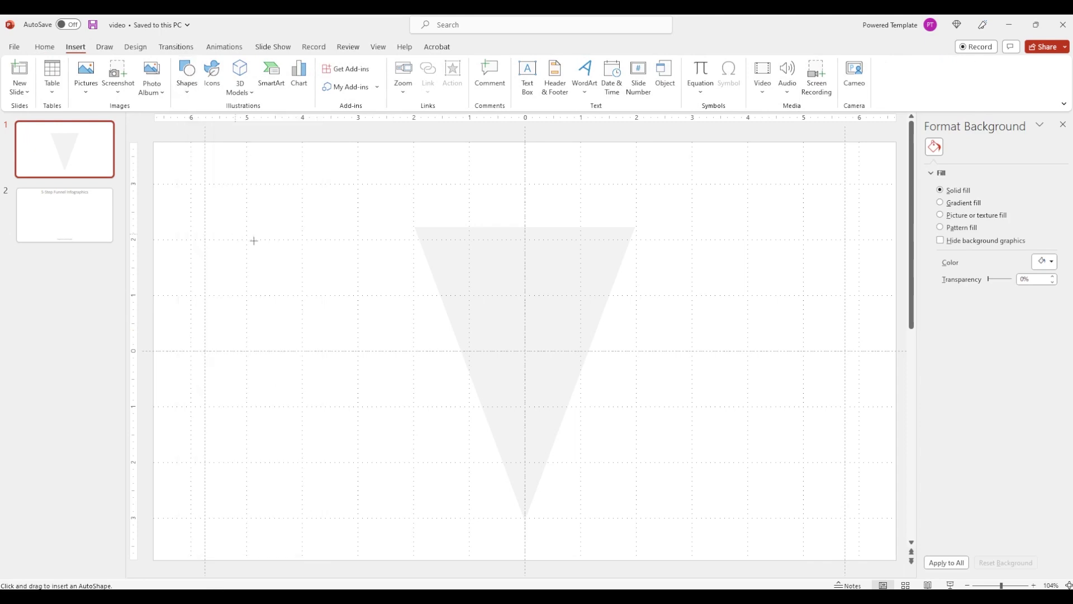
drag(367, 310, 498, 351)
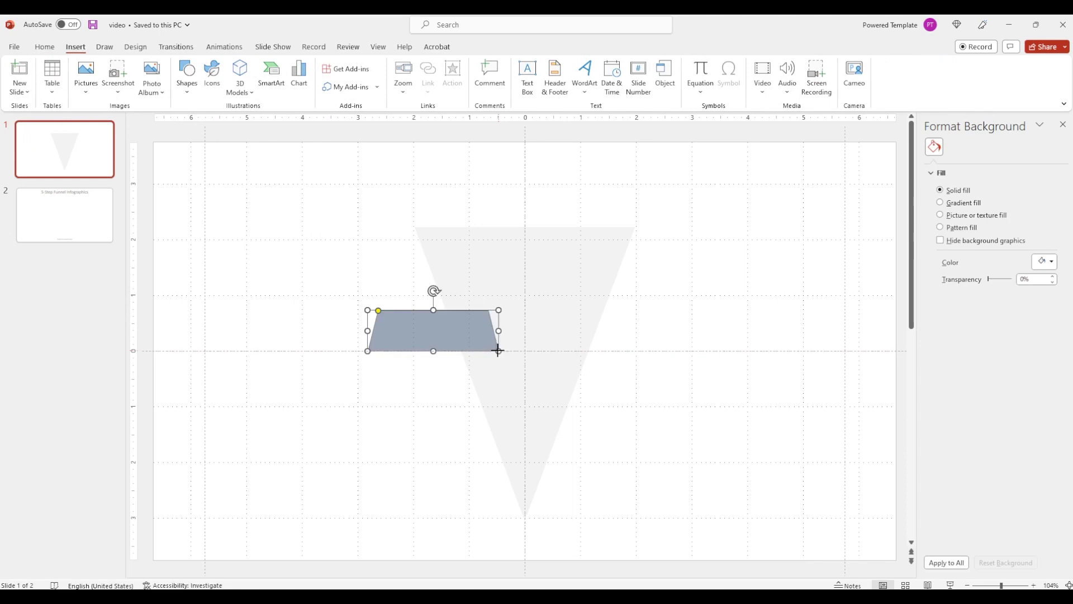
drag(434, 290, 432, 371)
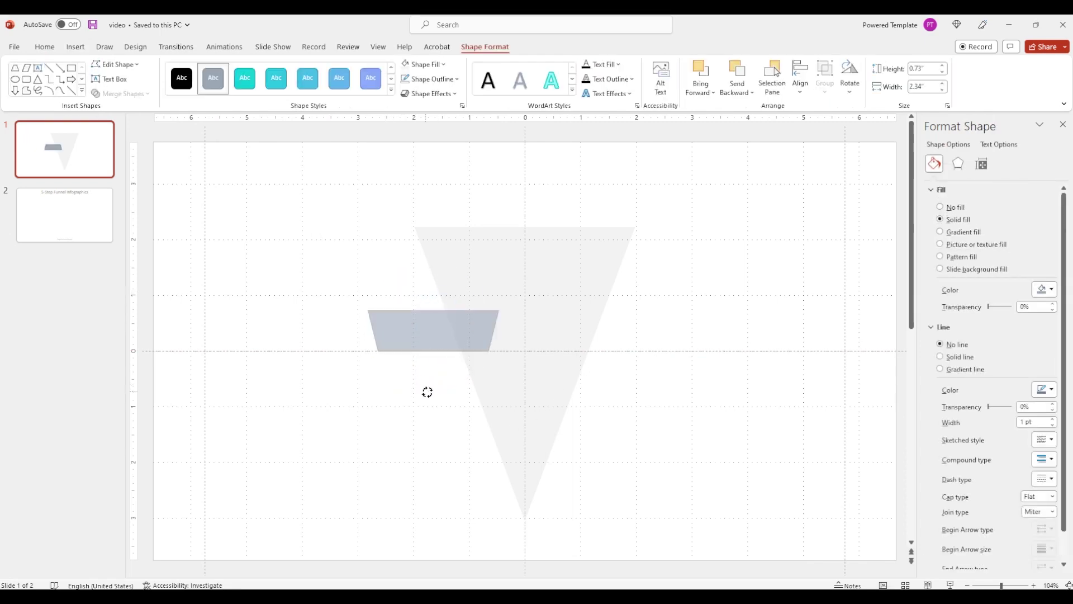
- Remove the trapezoid's outline, move it to the triangle's bottom and select its transparency value
click(959, 346)
drag(445, 336, 573, 456)
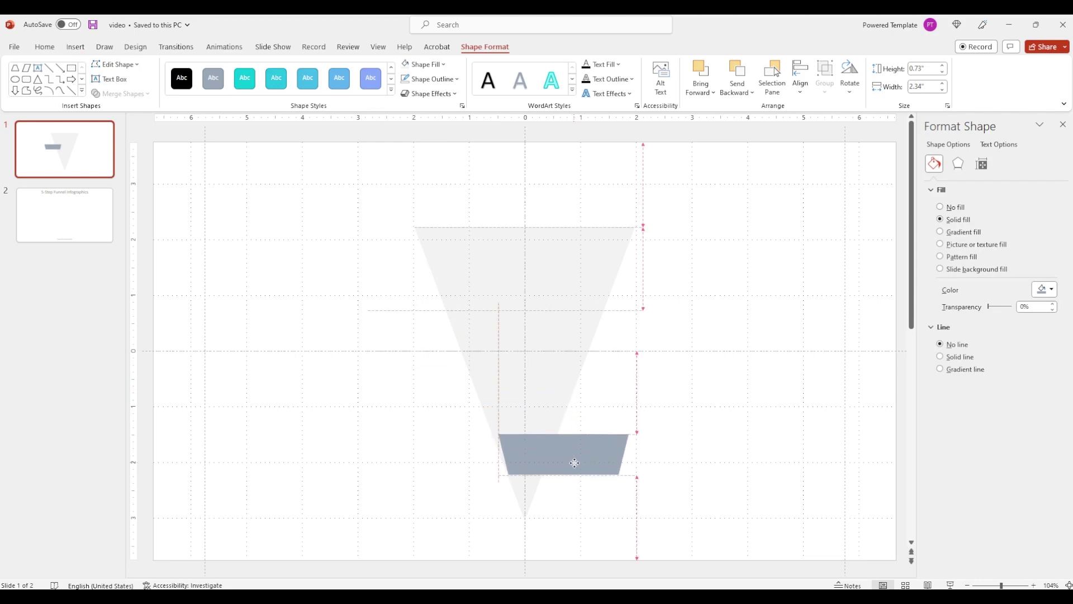
double_click(1034, 306)
- Apply 55% transparency, zoom in, and set the trapezoid's height to 0.62"
text(55)
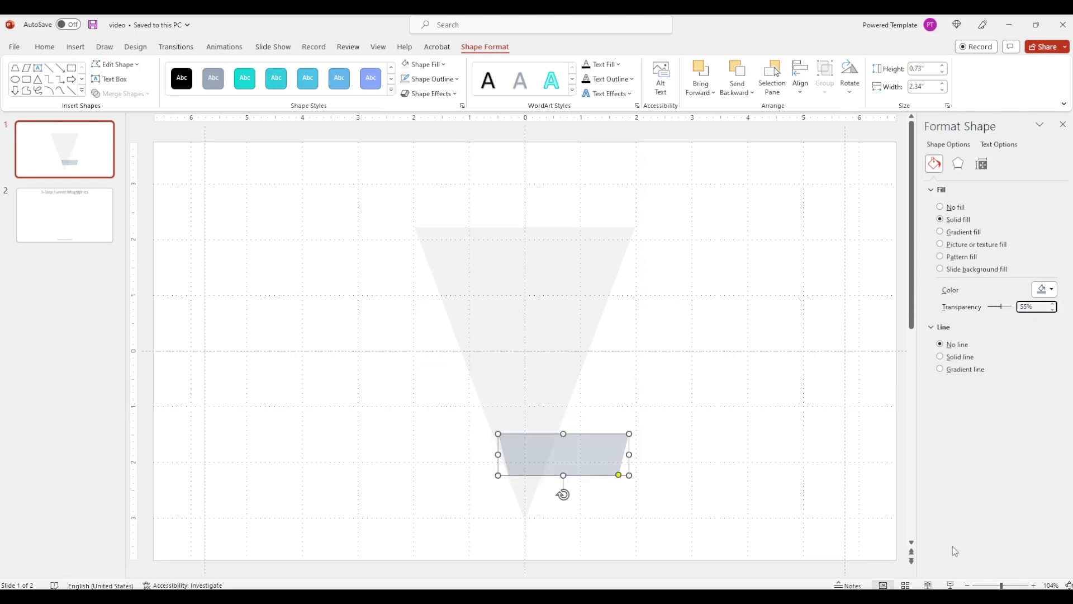
scroll(563, 494, up, 4)
scroll(563, 495, up, 4)
scroll(563, 494, up, 3)
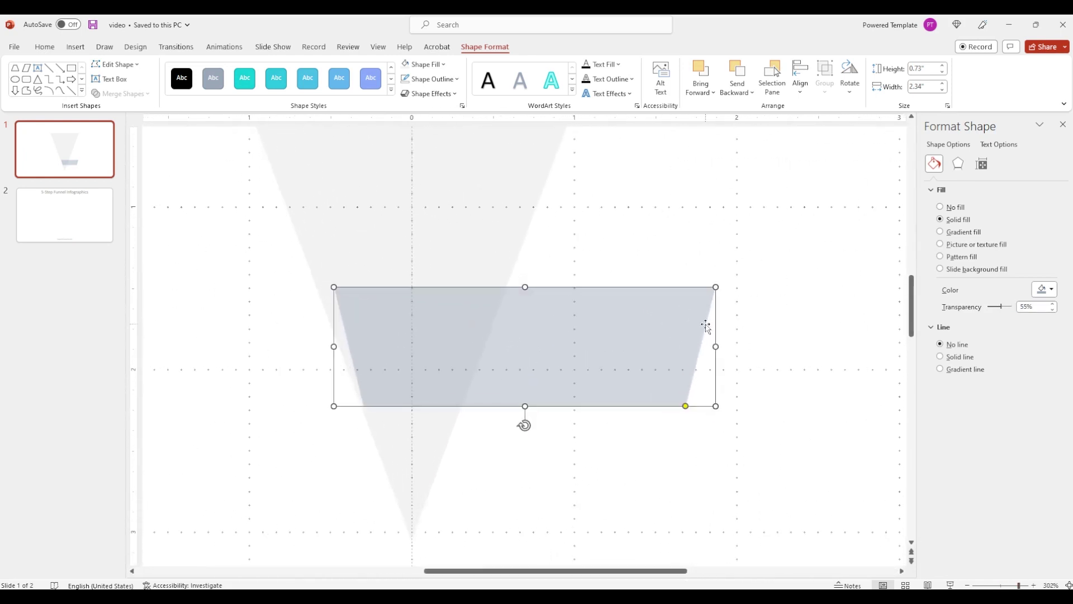
drag(620, 375, 585, 367)
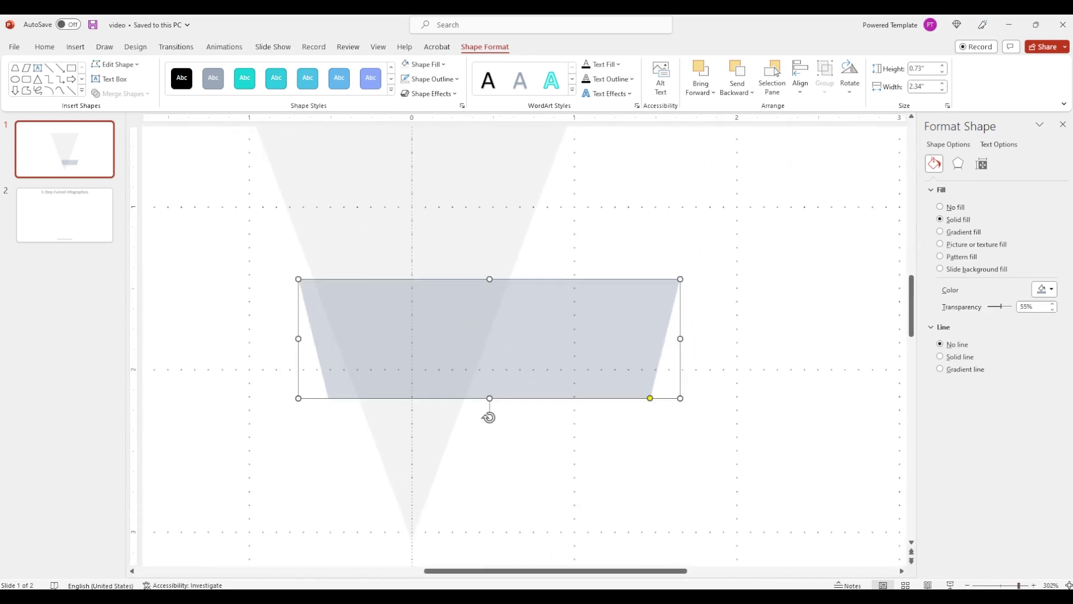
click(629, 317)
click(931, 69)
key(BackSpace)
key(Return)
- Adjust the trapezoid to 1.07" wide and slant its sides to match the triangle's edges
mouse_move(462, 361)
mouse_down()
mouse_move(511, 360)
mouse_move(497, 365)
mouse_up()
drag(717, 355, 487, 345)
drag(337, 353, 336, 354)
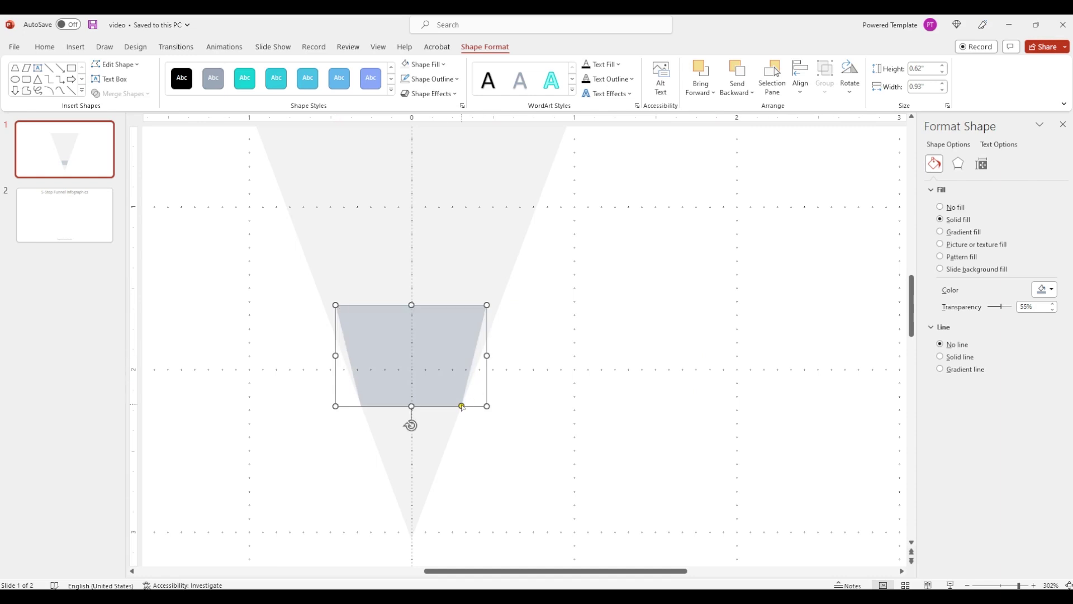
drag(486, 357, 499, 358)
drag(335, 354, 324, 353)
drag(474, 407, 461, 407)
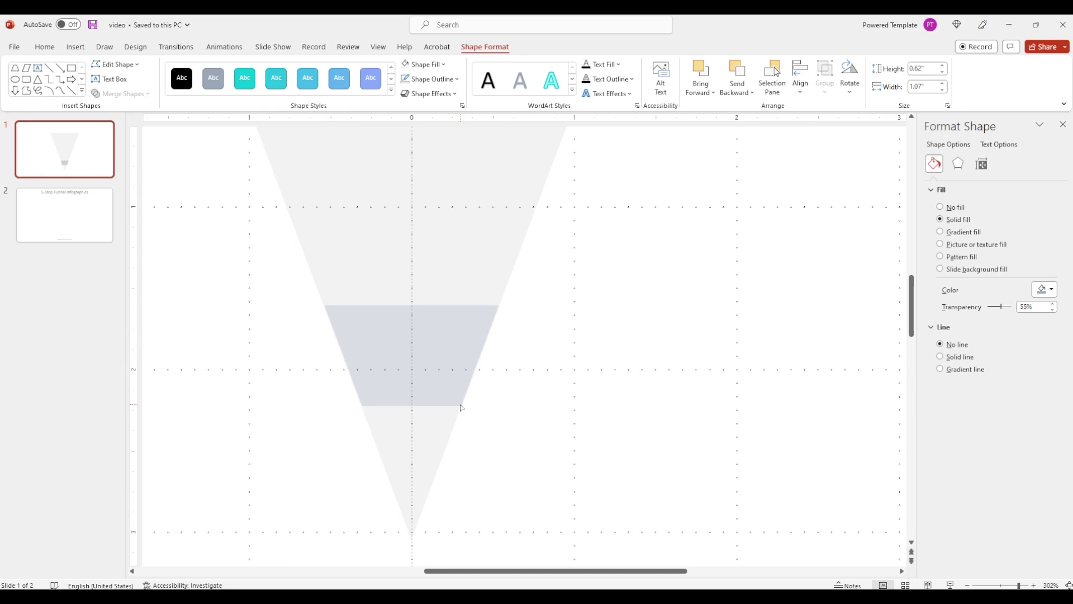
drag(461, 408, 461, 407)
- Paste a copy of the trapezoid higher in the triangle and widen it to fit
key(ctrl+c)
key(ctrl+v)
drag(429, 348, 374, 196)
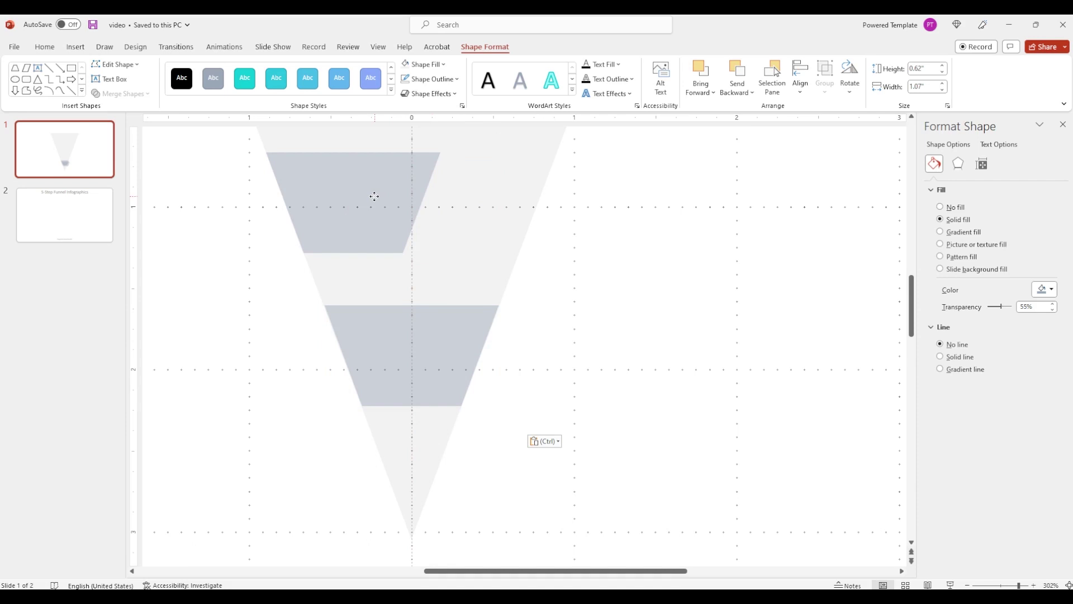
drag(443, 204, 557, 210)
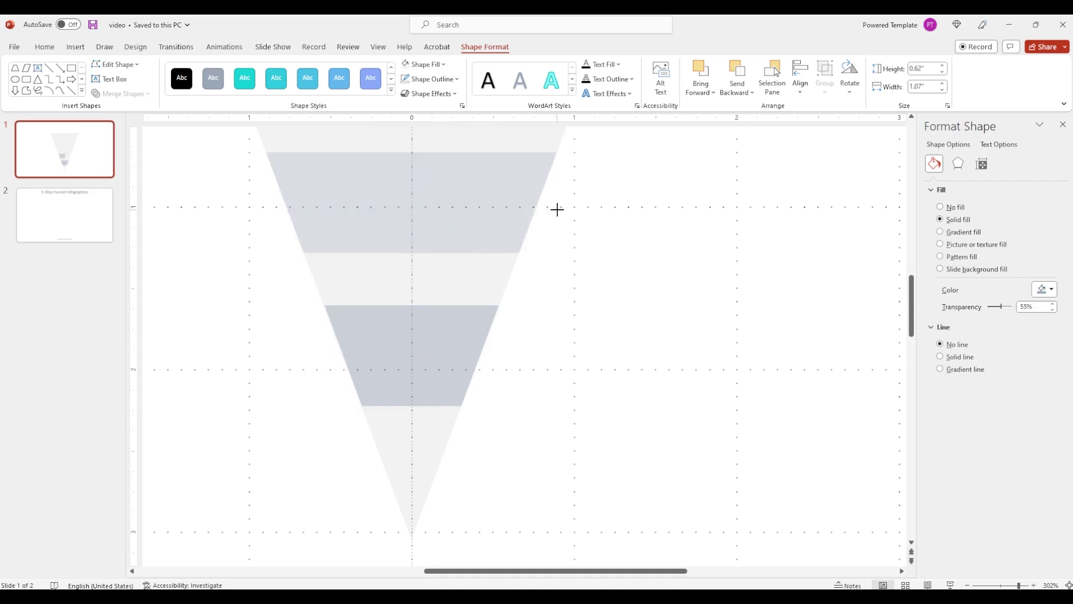
drag(557, 210, 558, 210)
scroll(554, 336, up, 5)
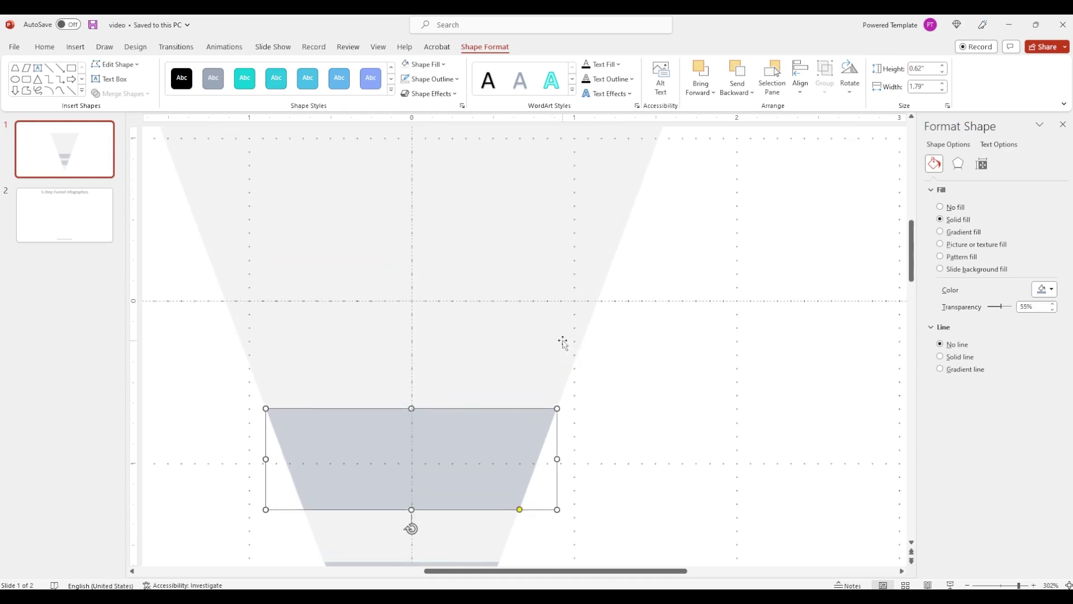
- Paste another copy further up the funnel and widen it to the triangle's sides
key(ctrl+v)
drag(425, 444, 374, 302)
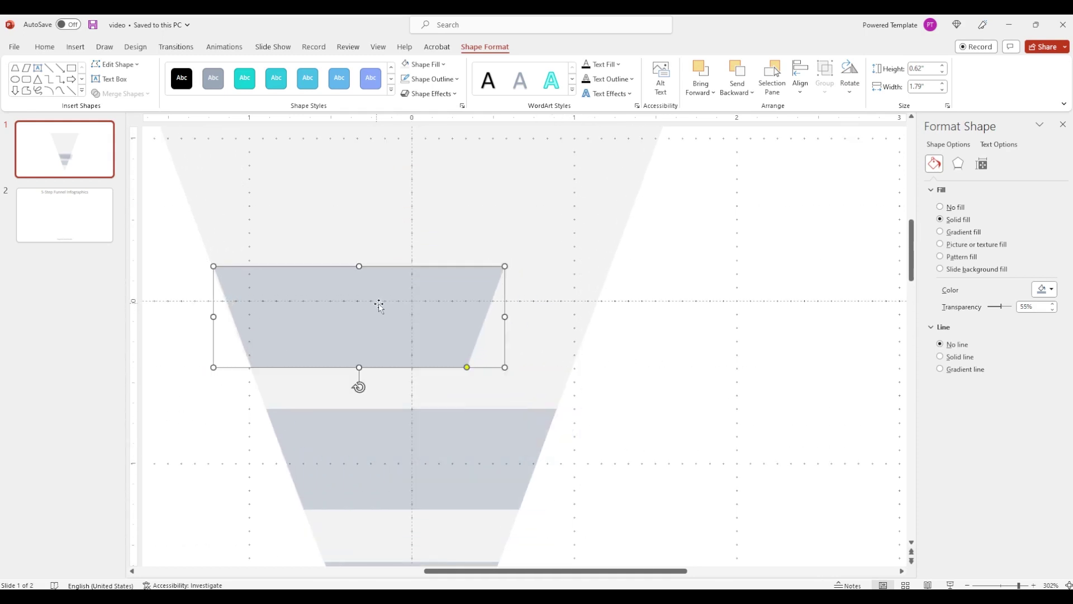
drag(505, 316, 609, 319)
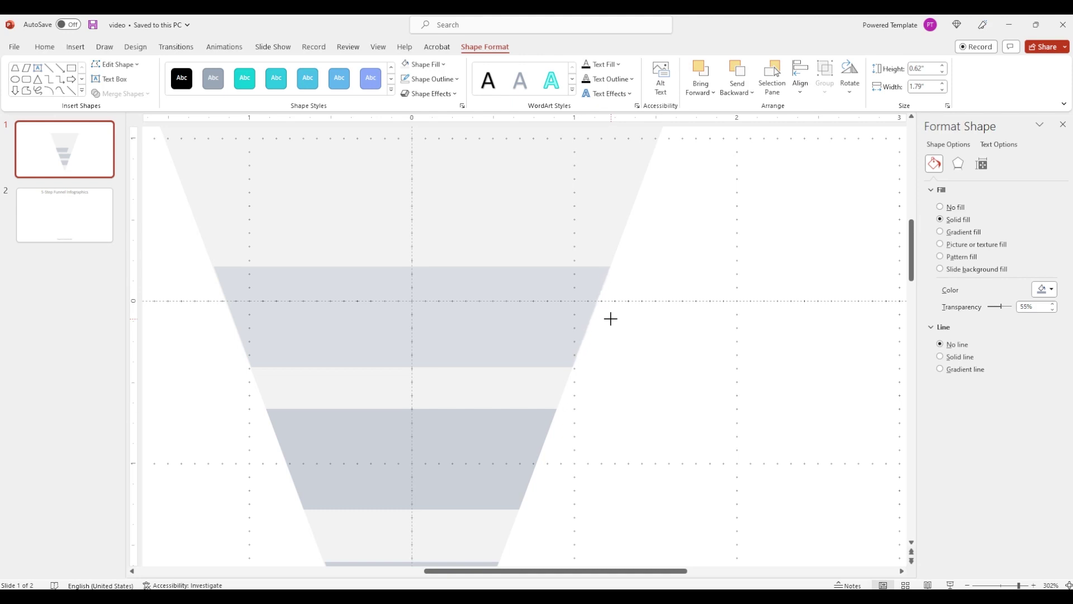
drag(611, 319, 610, 319)
scroll(520, 396, up, 3)
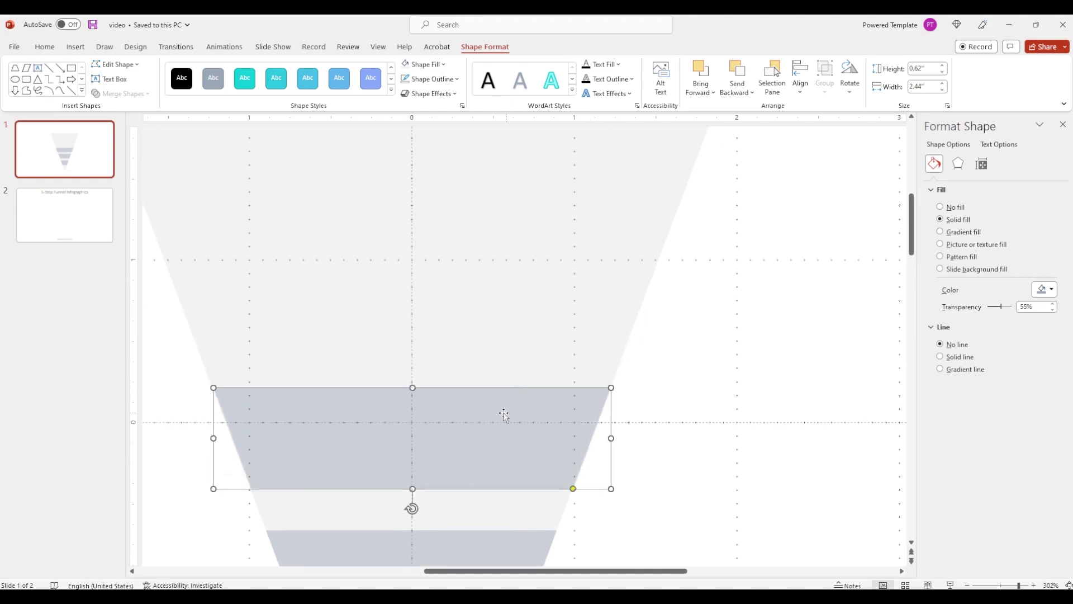
- Duplicate more bands and place them to fill the upper funnel, five bands in total
key(ctrl+d)
drag(504, 414, 367, 268)
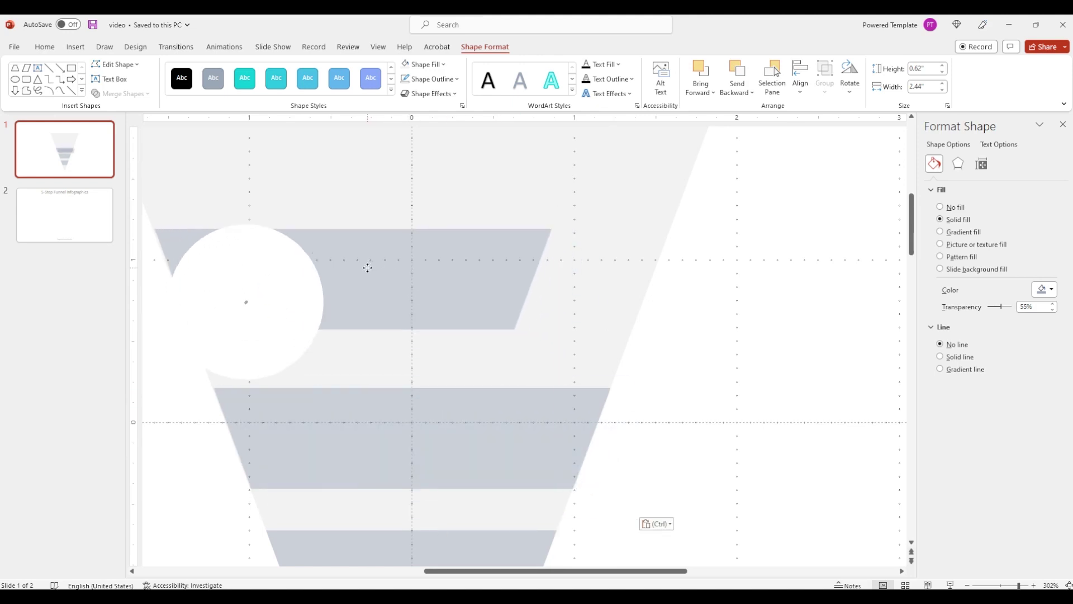
scroll(470, 559, up, 3)
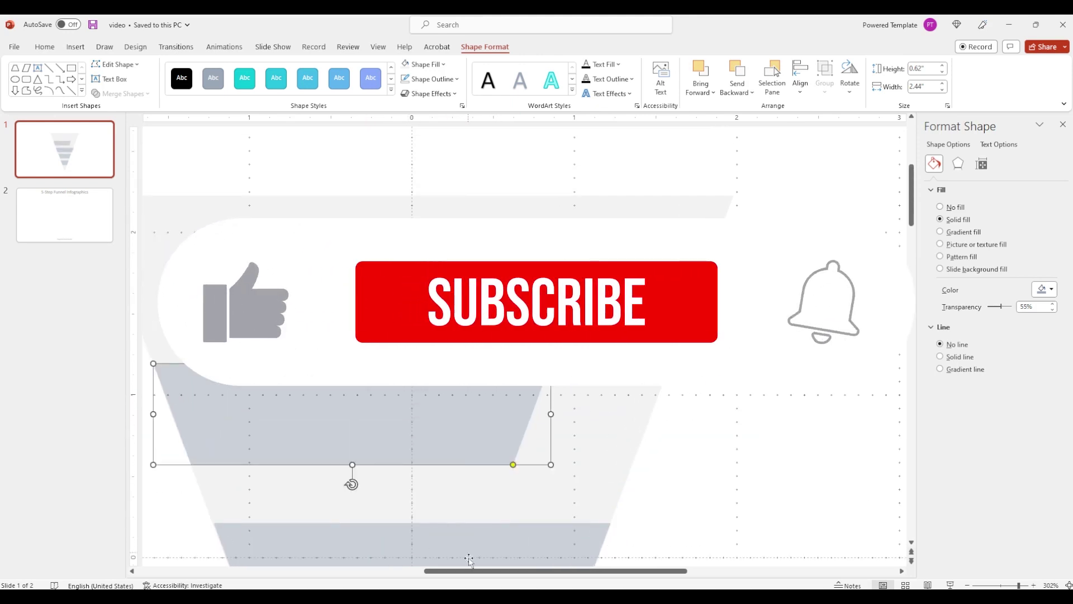
drag(470, 561, 407, 393)
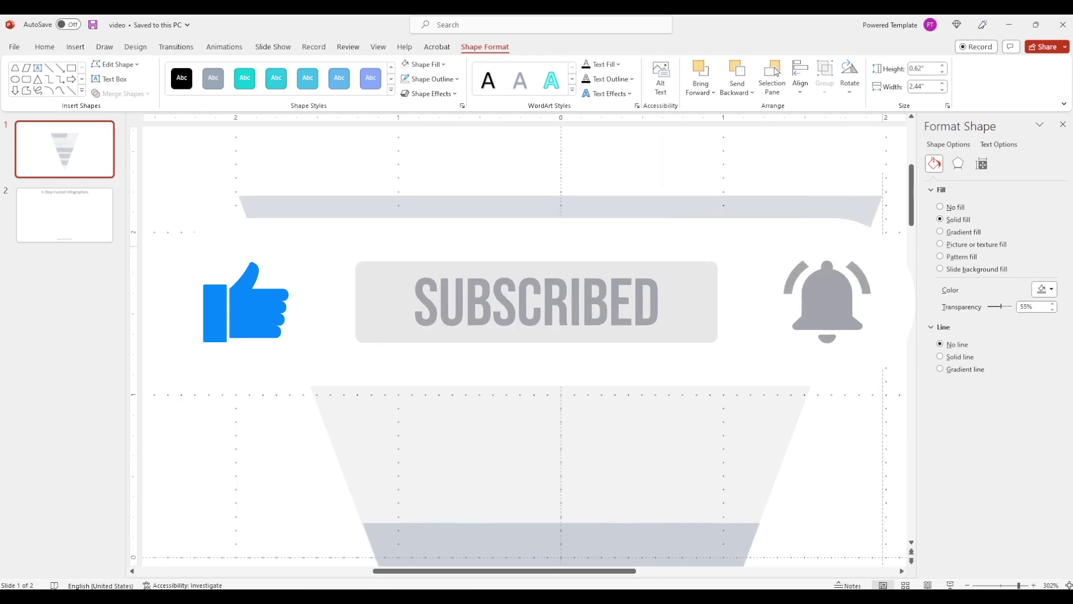
key(ctrl+v)
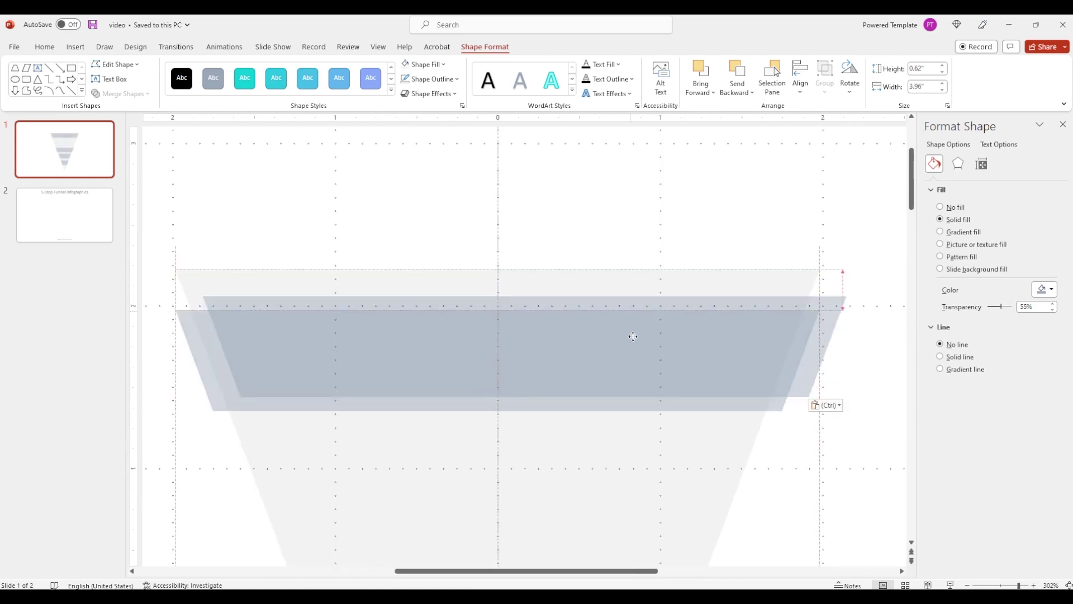
drag(633, 336, 639, 456)
mouse_move(653, 335)
mouse_down()
mouse_move(656, 321)
mouse_move(632, 300)
mouse_up()
scroll(637, 419, down, 2)
- Narrow the band to 3.08" wide so its sides follow the triangle
click(247, 428)
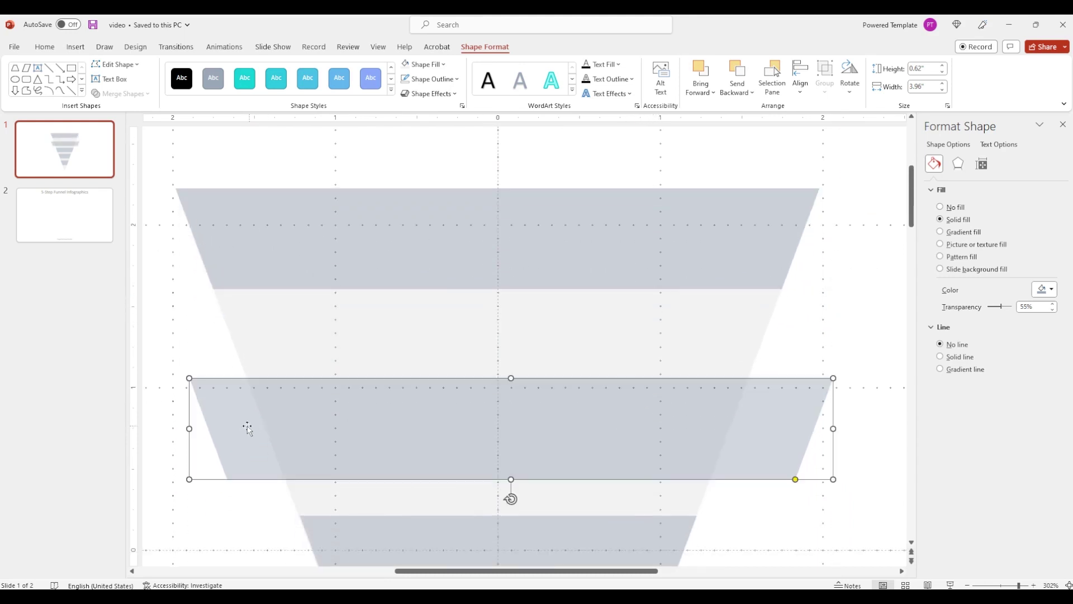
drag(189, 429, 248, 428)
drag(834, 430, 749, 429)
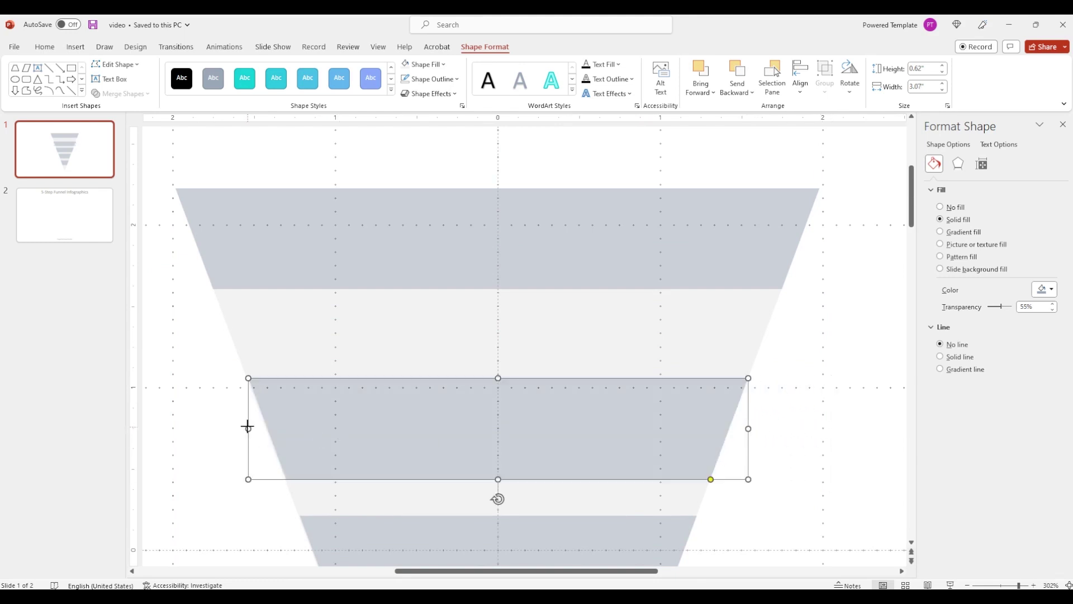
drag(247, 426, 246, 426)
ctrl+scroll(622, 329, down, 10)
scroll(664, 427, down, 1)
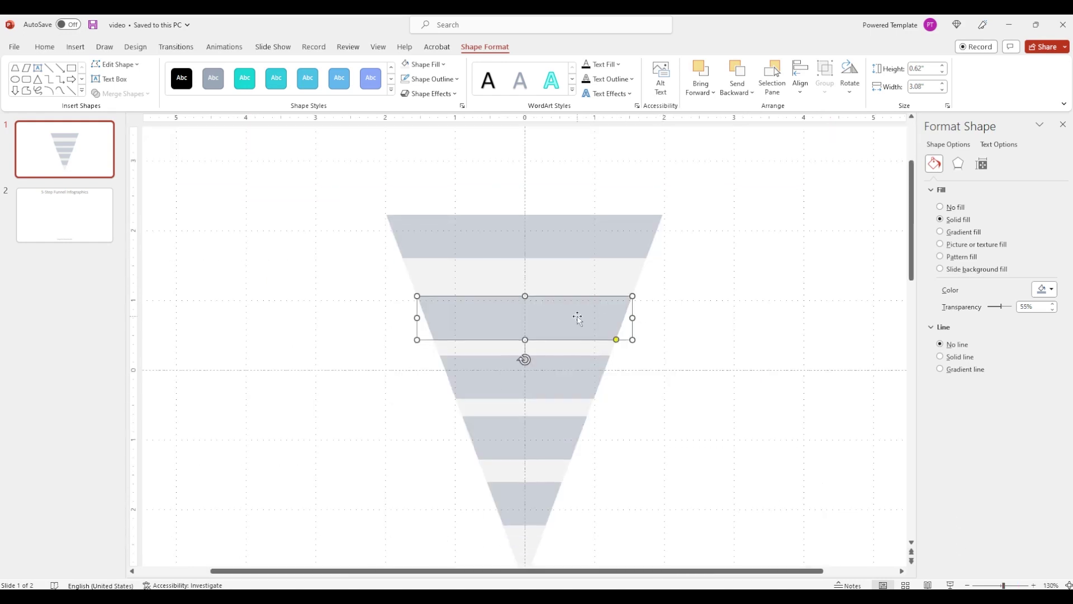
- Select all five bands and apply Distribute Vertically to space them evenly
click(547, 492)
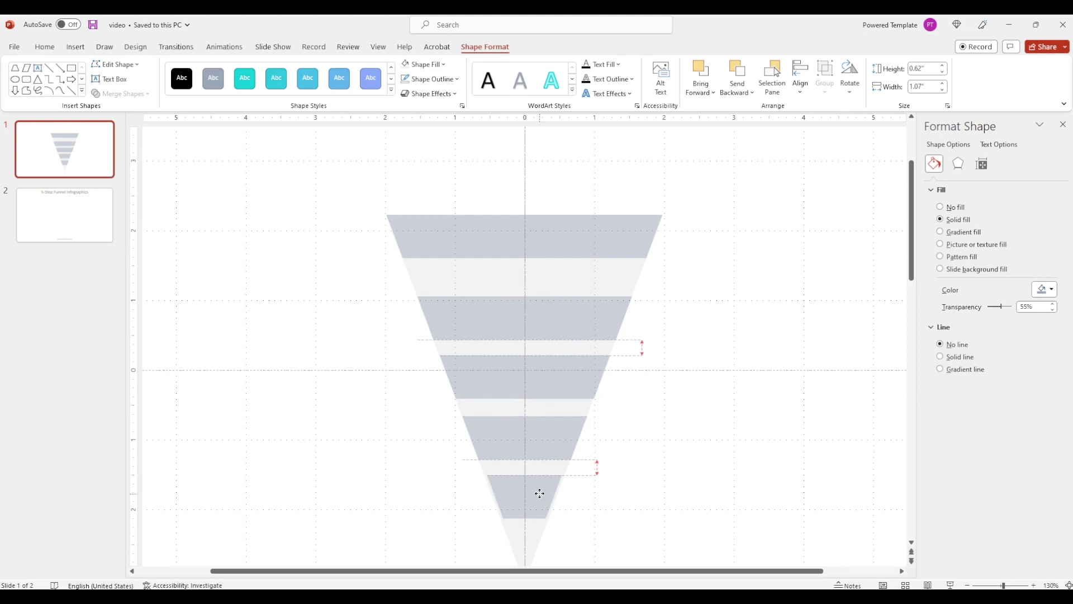
shift+click(532, 444)
shift+click(529, 376)
shift+click(528, 318)
shift+click(526, 235)
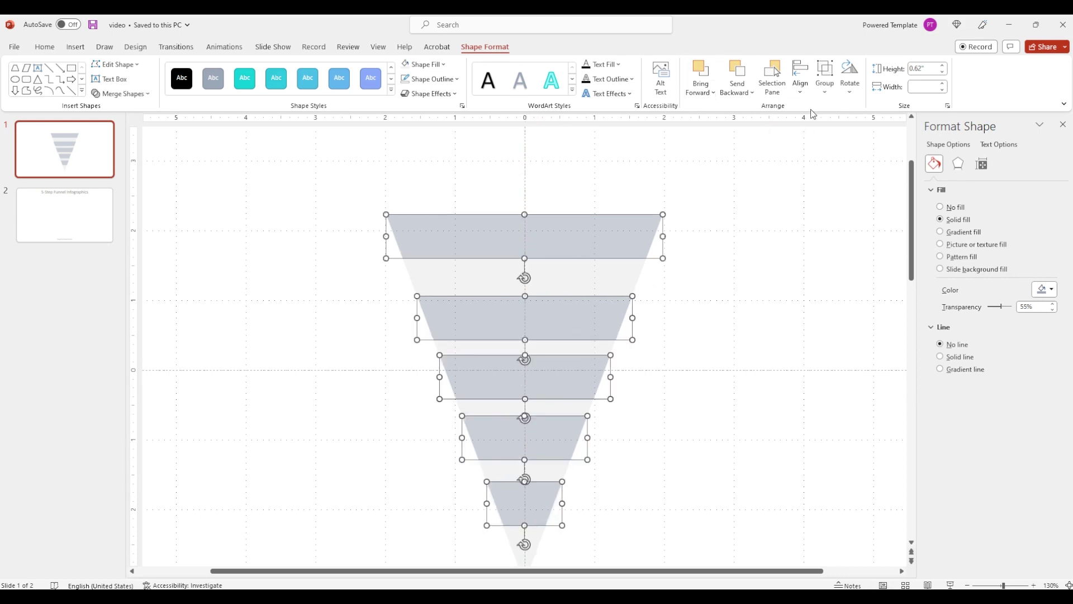
click(801, 83)
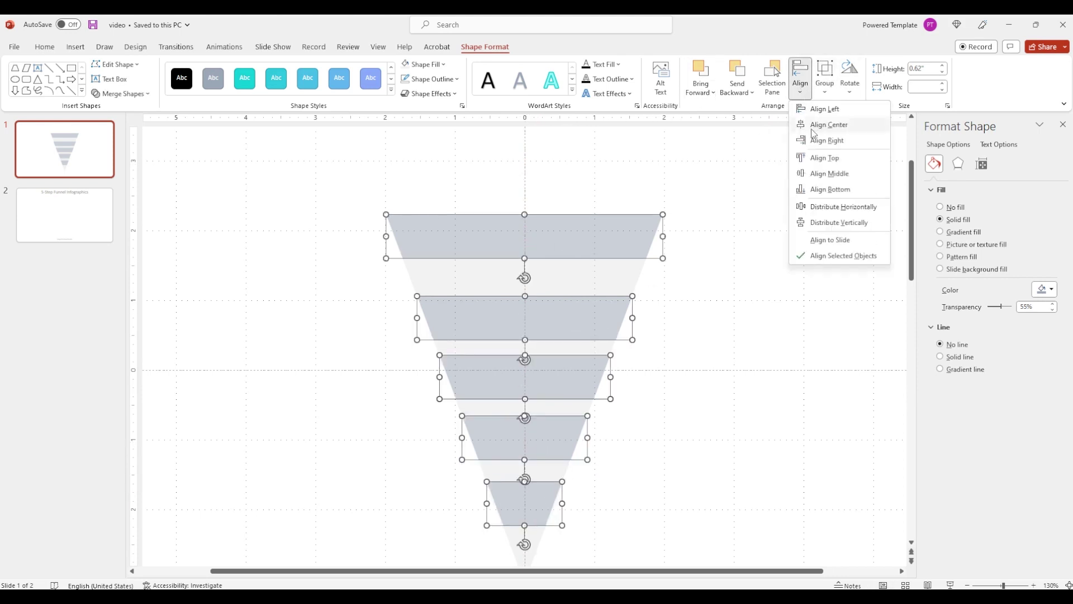
click(839, 222)
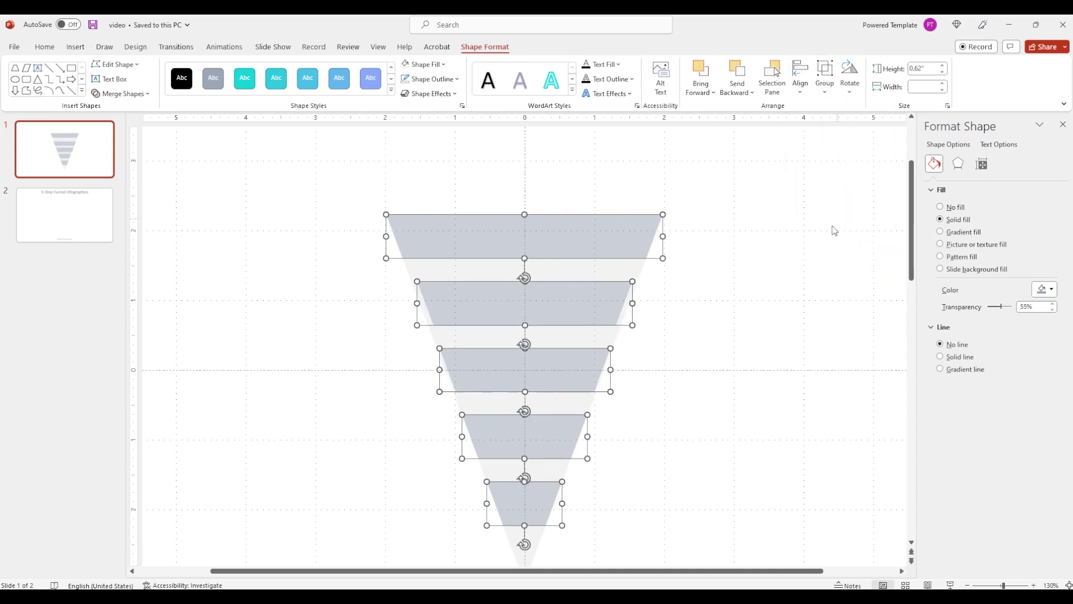
click(716, 329)
click(582, 311)
- Stretch the second and third bands' sides out to the funnel edges at 400% zoom
drag(417, 303, 411, 303)
drag(629, 302, 635, 303)
click(582, 371)
click(1034, 585)
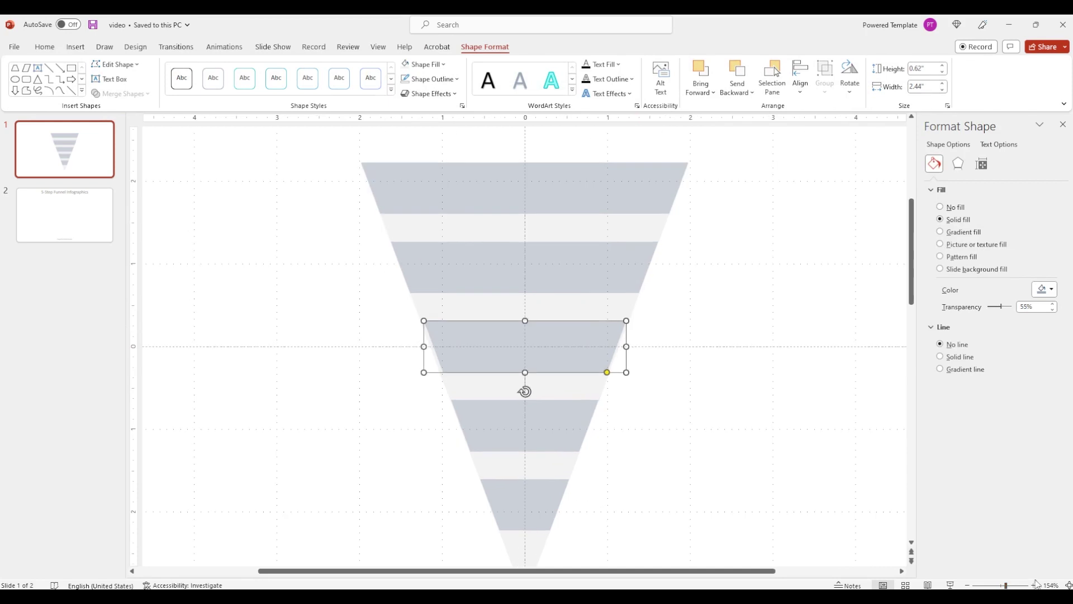
drag(1006, 585, 1027, 585)
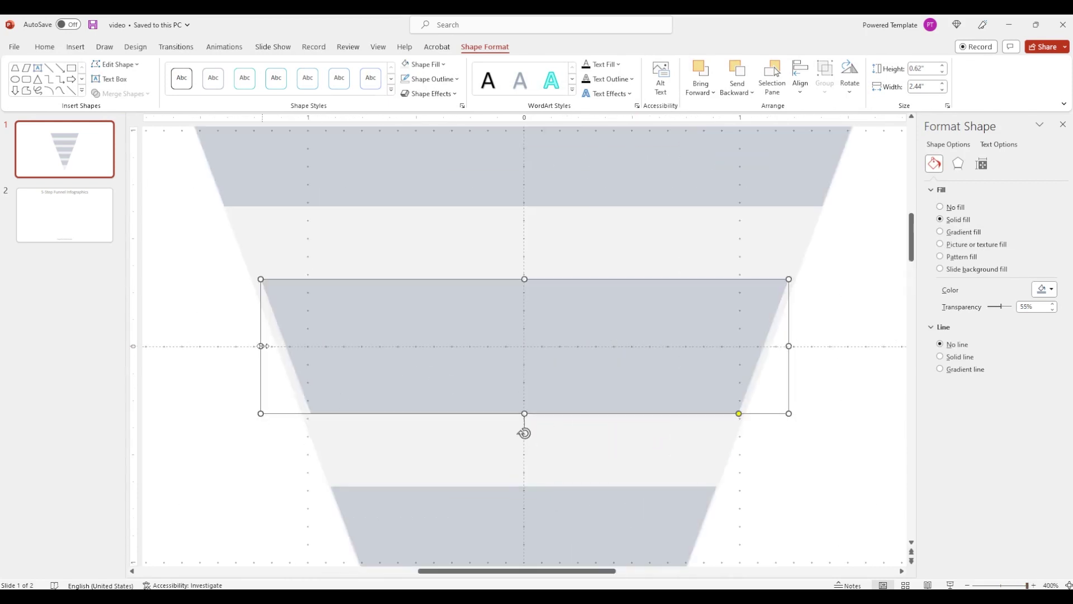
click(254, 345)
click(503, 347)
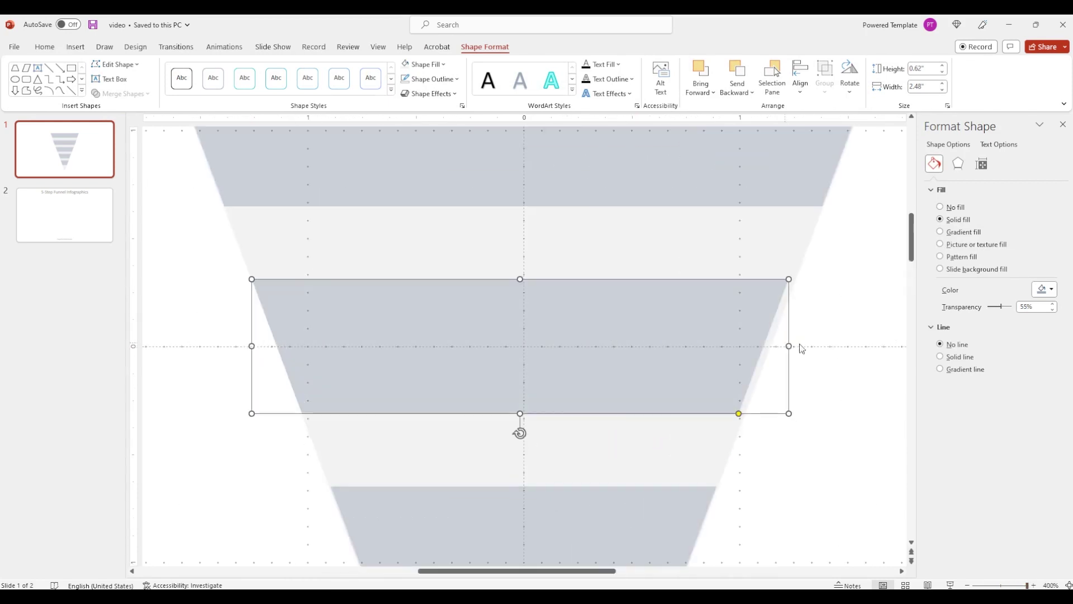
drag(790, 344, 795, 342)
scroll(783, 359, up, 5)
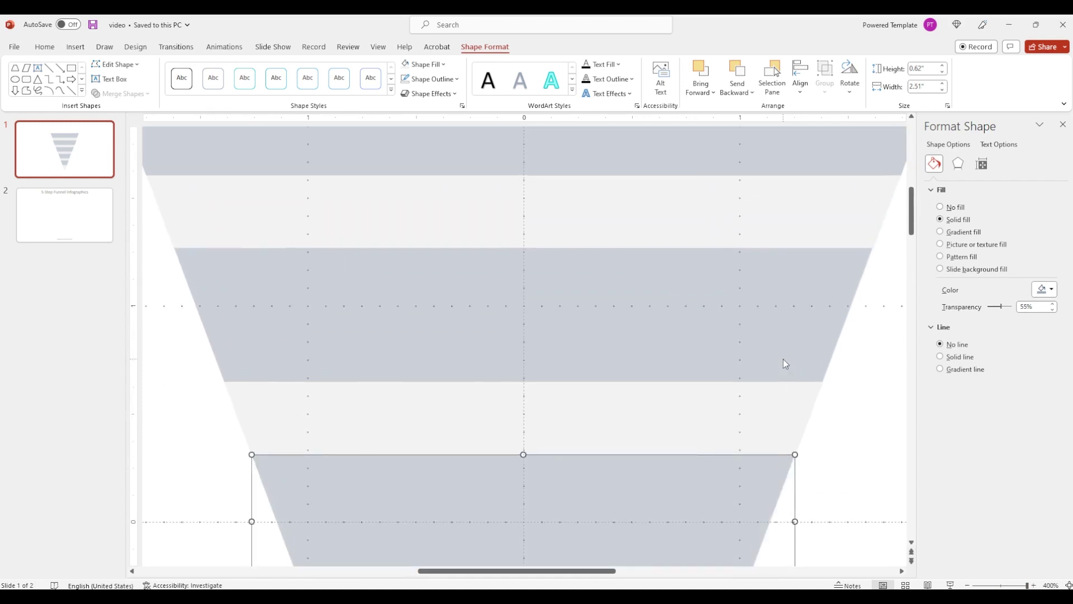
- Fill the funnel triangle with turquoise
click(495, 225)
click(1051, 289)
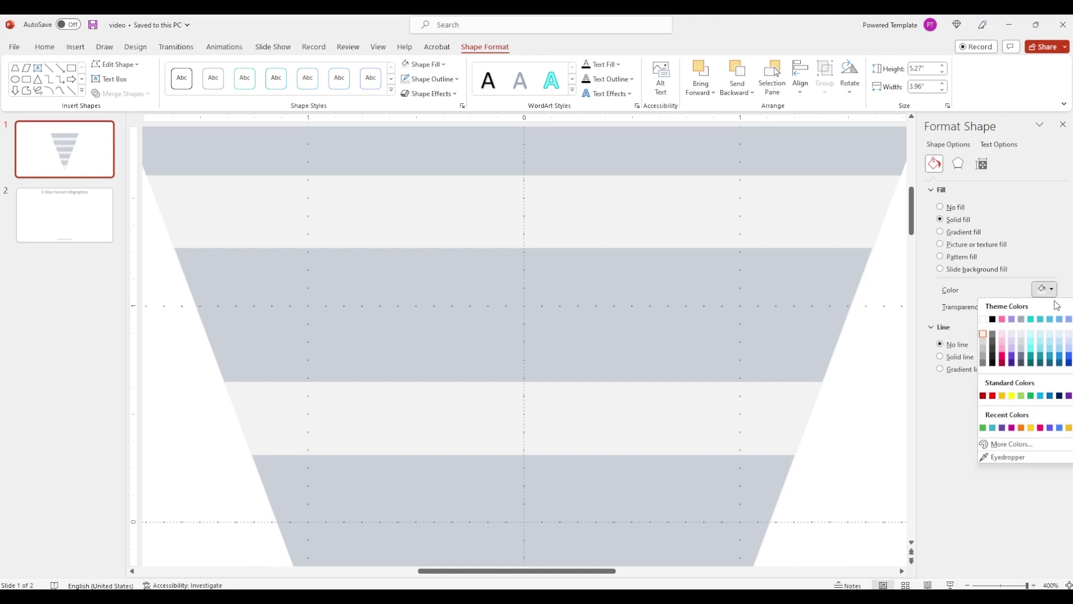
click(1002, 320)
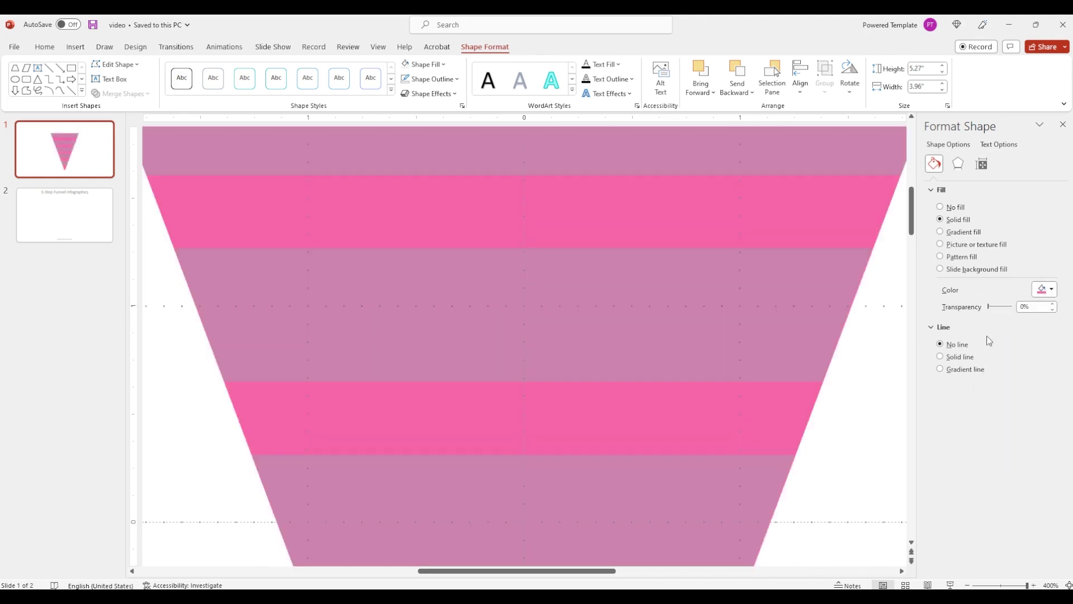
key(ctrl+z)
click(1051, 289)
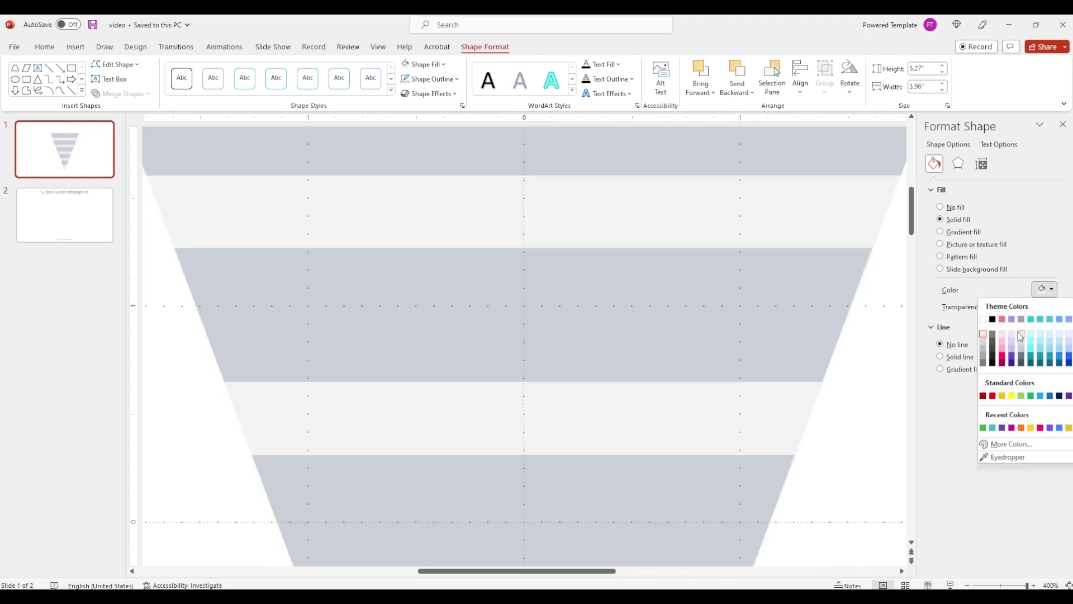
click(1031, 318)
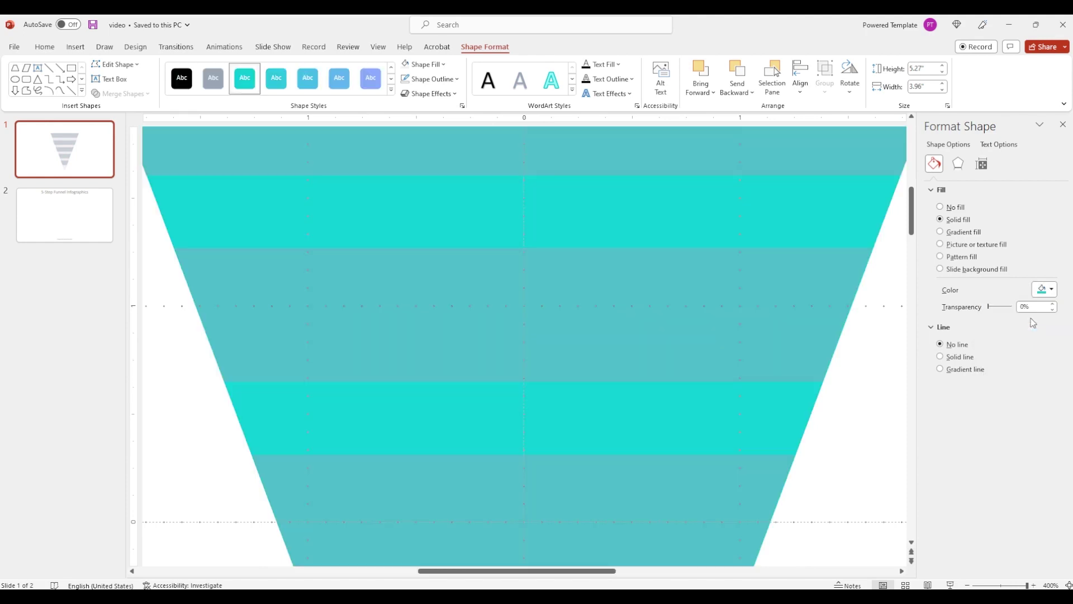
- Select all five bands and fill them black, showing as dark teal over the funnel
click(1009, 585)
scroll(587, 342, up, 2)
click(554, 199)
shift+click(547, 300)
shift+click(548, 386)
shift+click(547, 464)
shift+click(547, 530)
click(1051, 291)
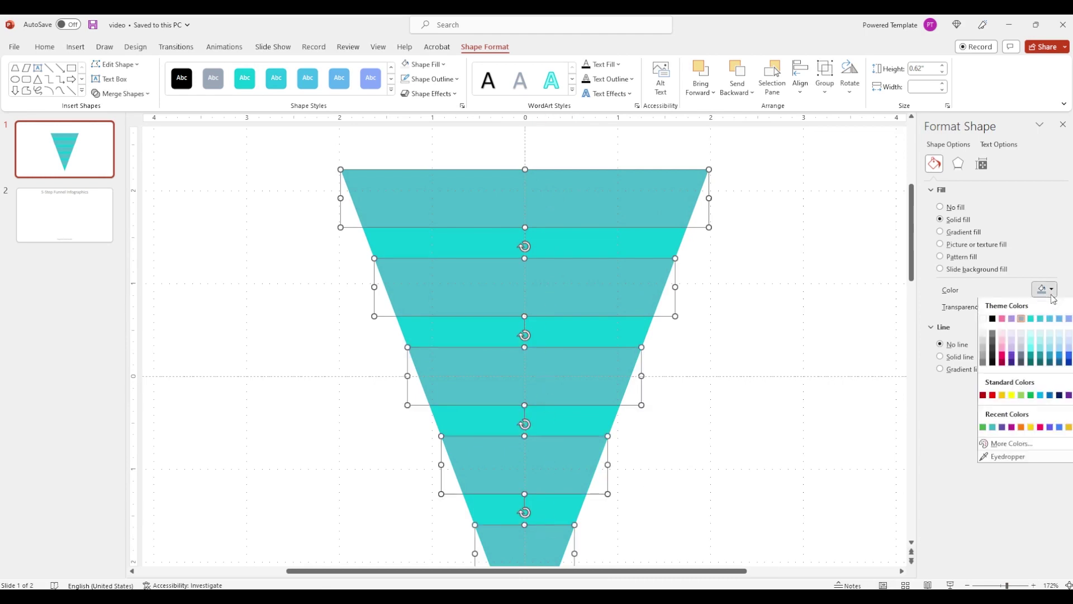
click(1030, 361)
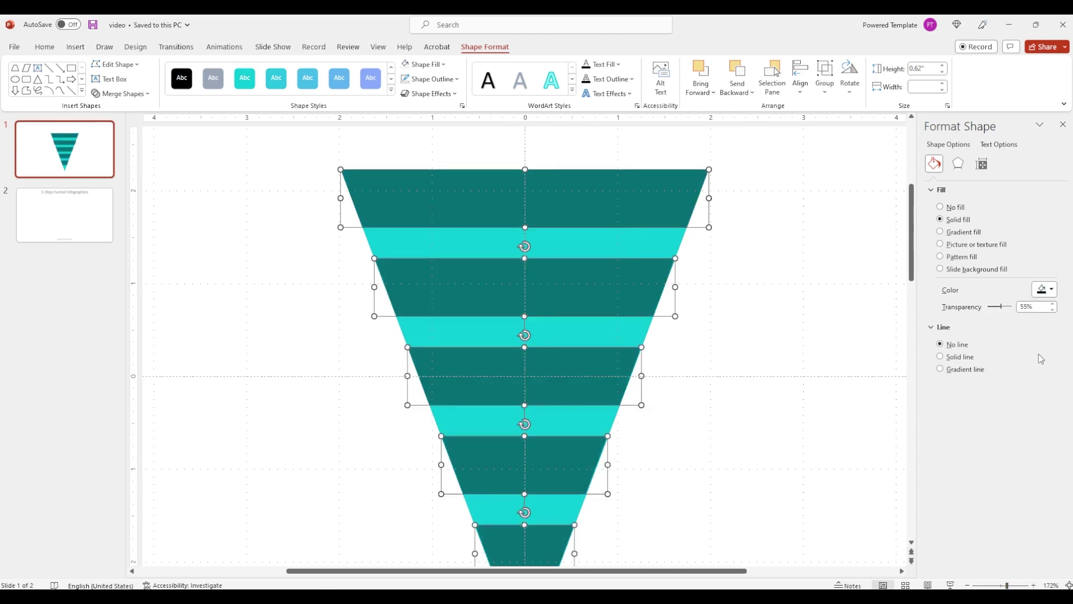
- Set the bands' transparency to 0% so they become solid black
drag(1002, 309, 988, 309)
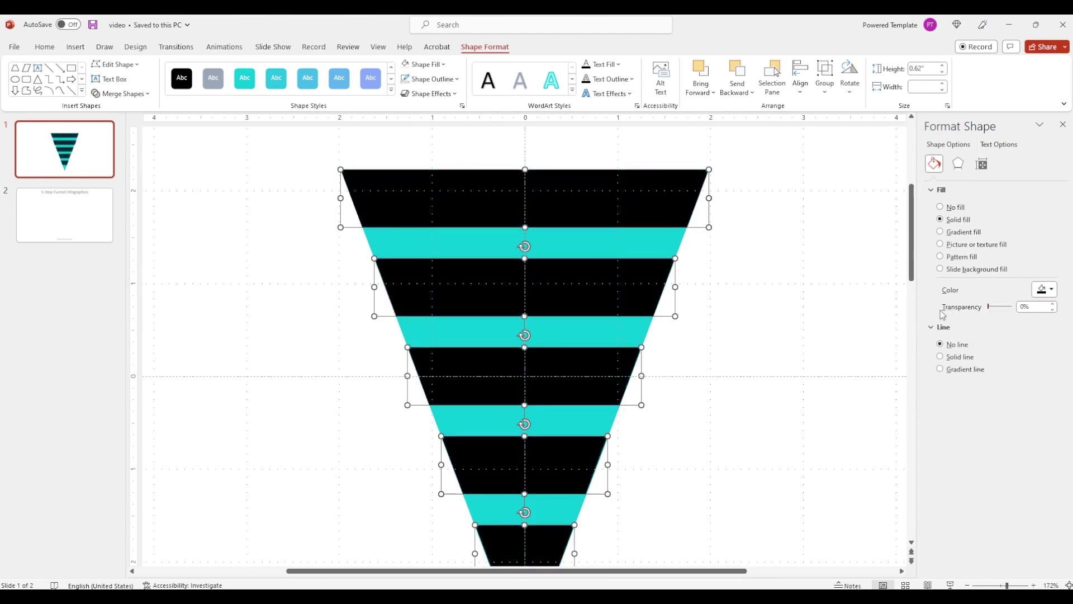
click(733, 426)
scroll(872, 542, down, 1)
scroll(841, 536, down, 2)
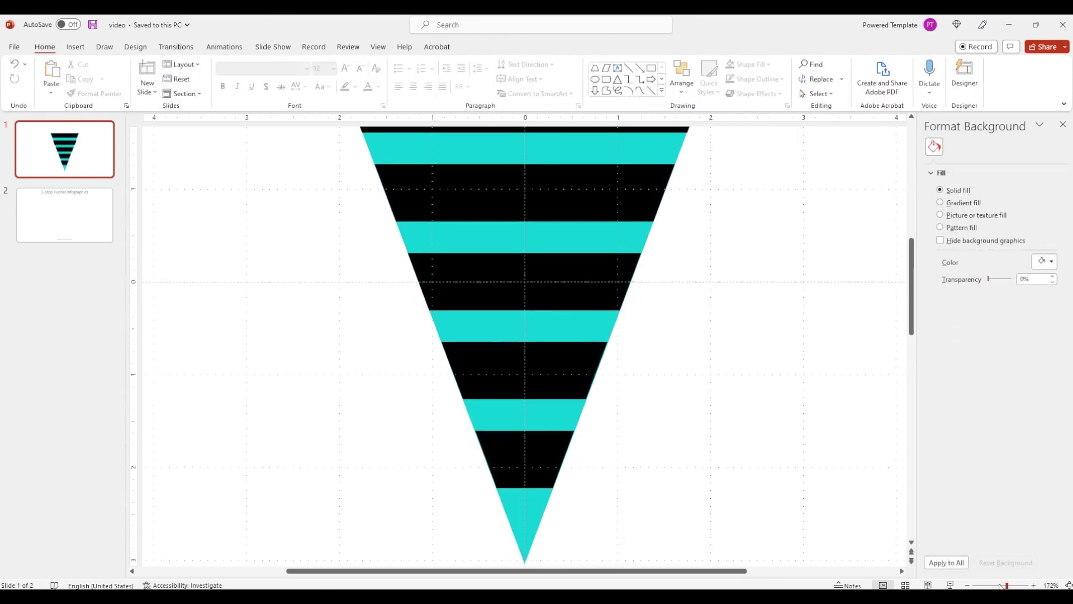
scroll(731, 517, up, 5)
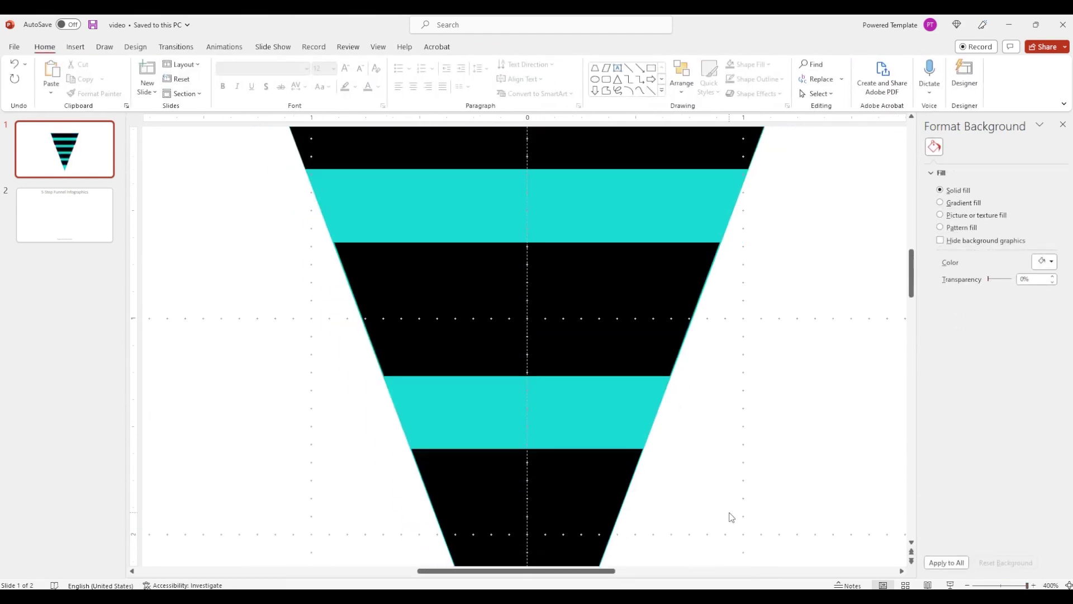
scroll(732, 518, down, 1)
- Stretch the lower and middle black bands' edges out to the funnel sides
click(447, 456)
drag(411, 461, 410, 461)
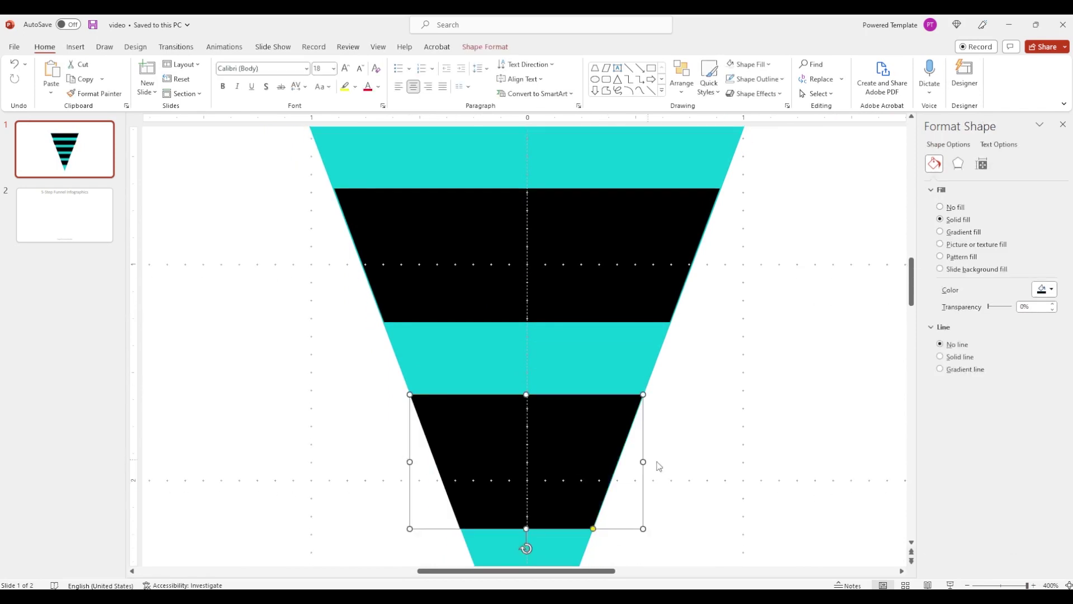
drag(643, 461, 647, 460)
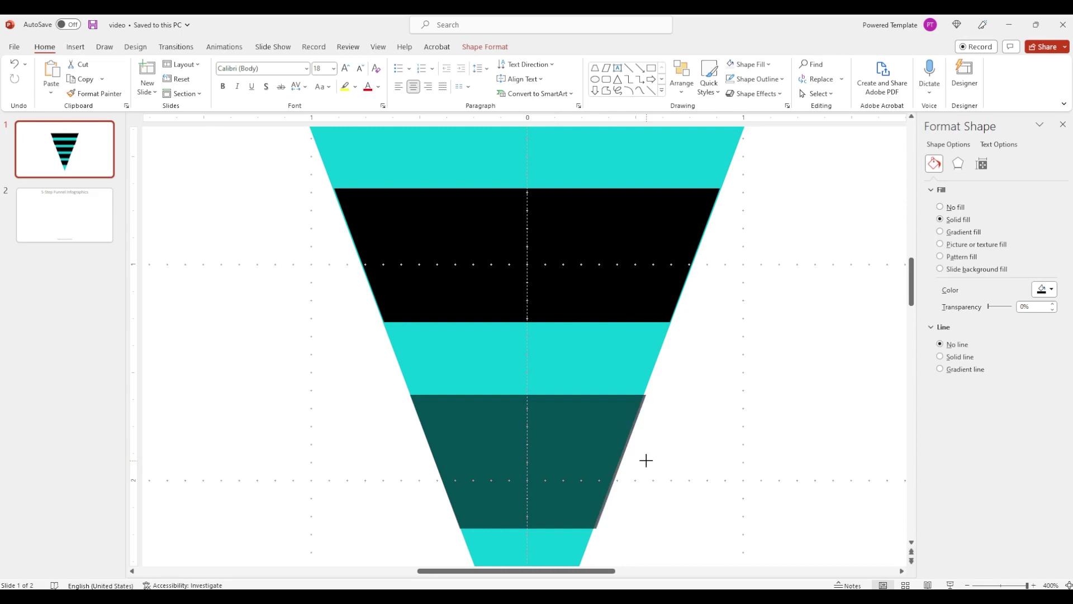
key(ctrl+z)
key(ctrl+y)
drag(720, 334, 722, 333)
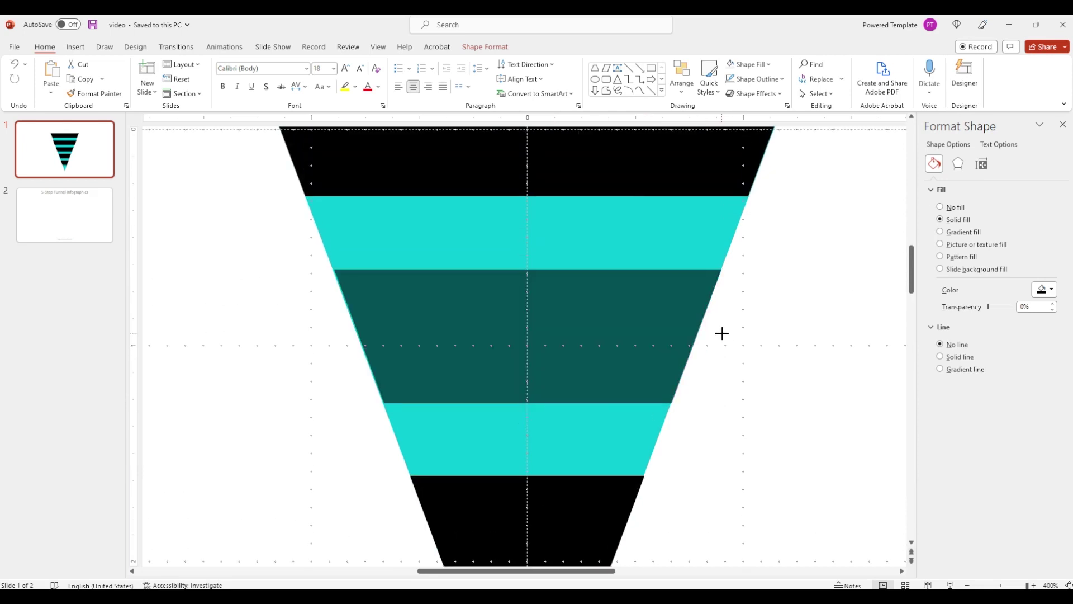
double_click(722, 333)
key(ctrl+z)
key(ctrl+y)
- Stretch the upper band to the funnel edge, then zoom out to fit the slide
click(335, 346)
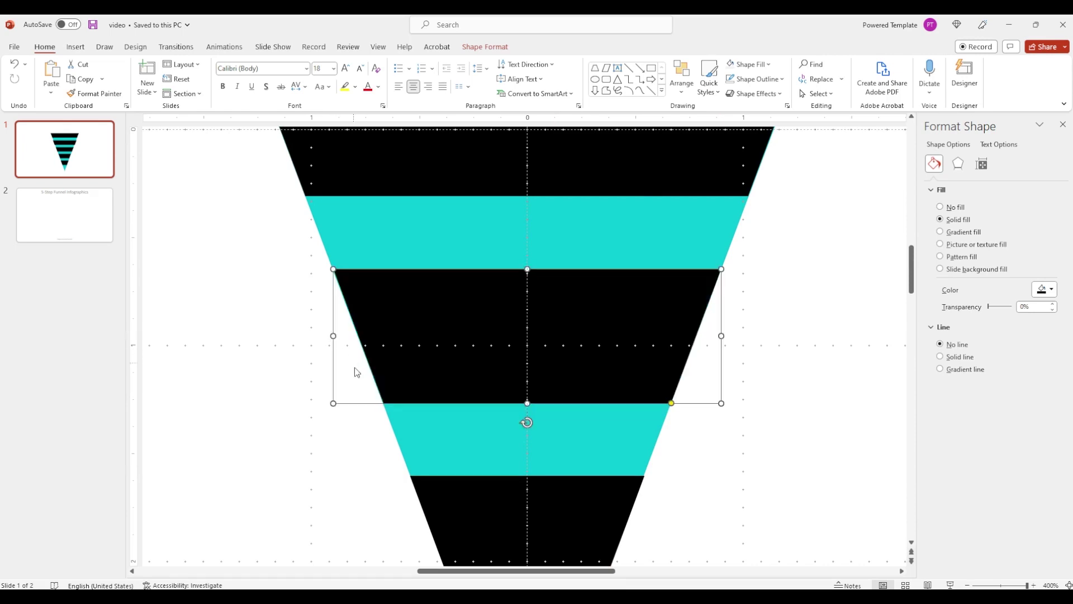
scroll(347, 396, up, 3)
scroll(347, 396, up, 1)
click(729, 366)
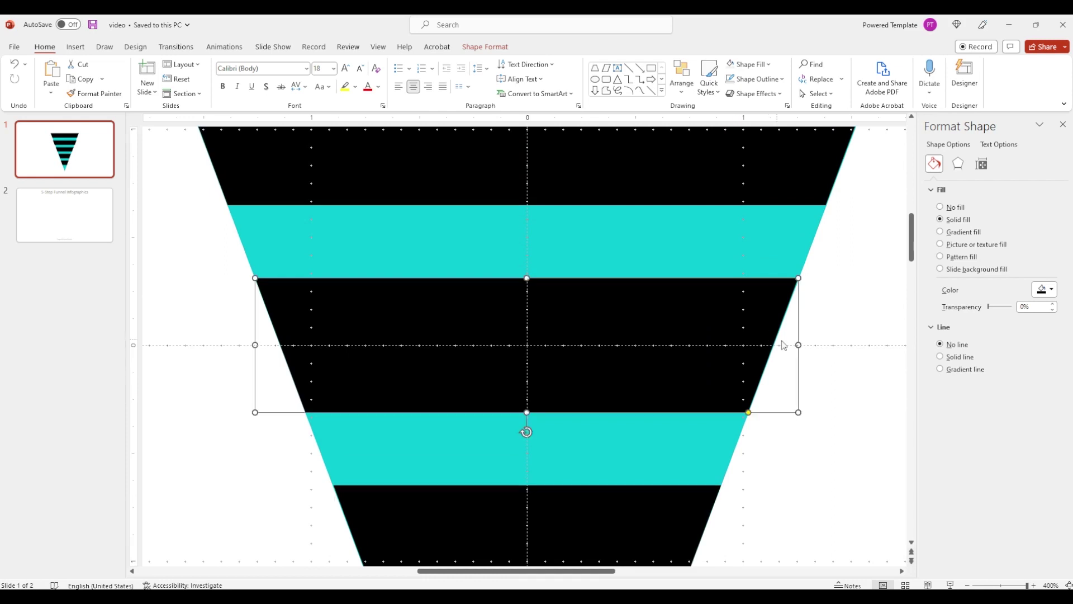
key(Escape)
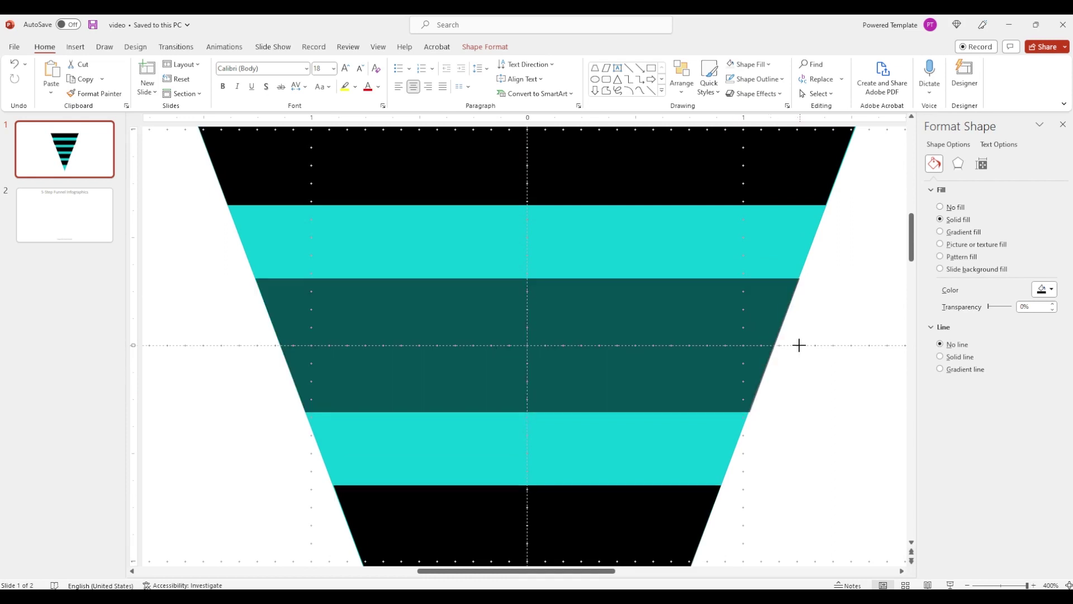
click(559, 403)
scroll(551, 451, up, 4)
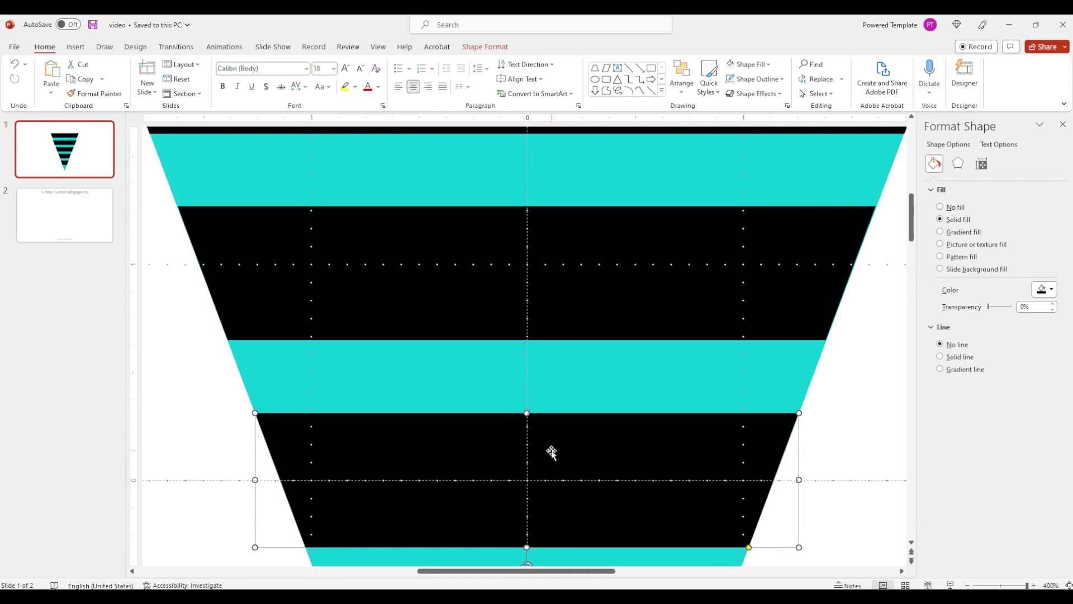
scroll(551, 451, up, 1)
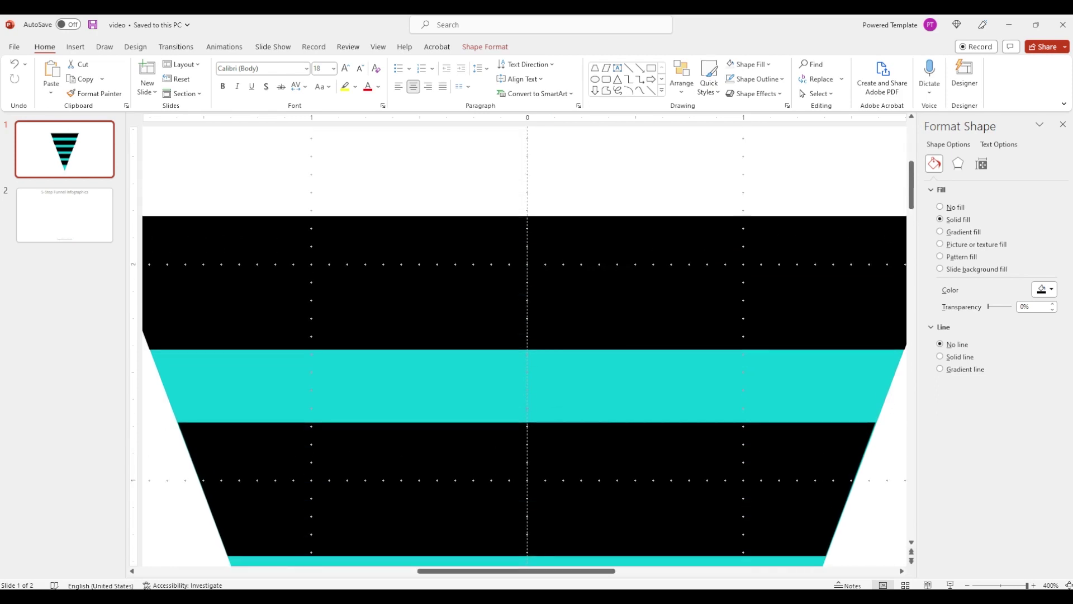
click(1008, 585)
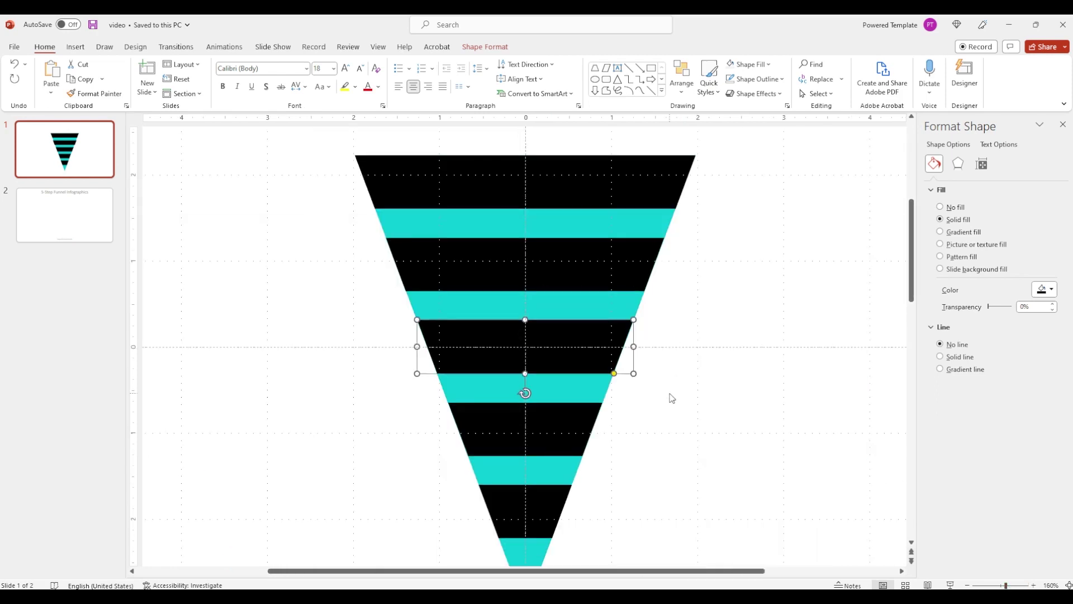
click(1069, 585)
- Turn the funnel's background triangle back to a pale white fill
click(645, 427)
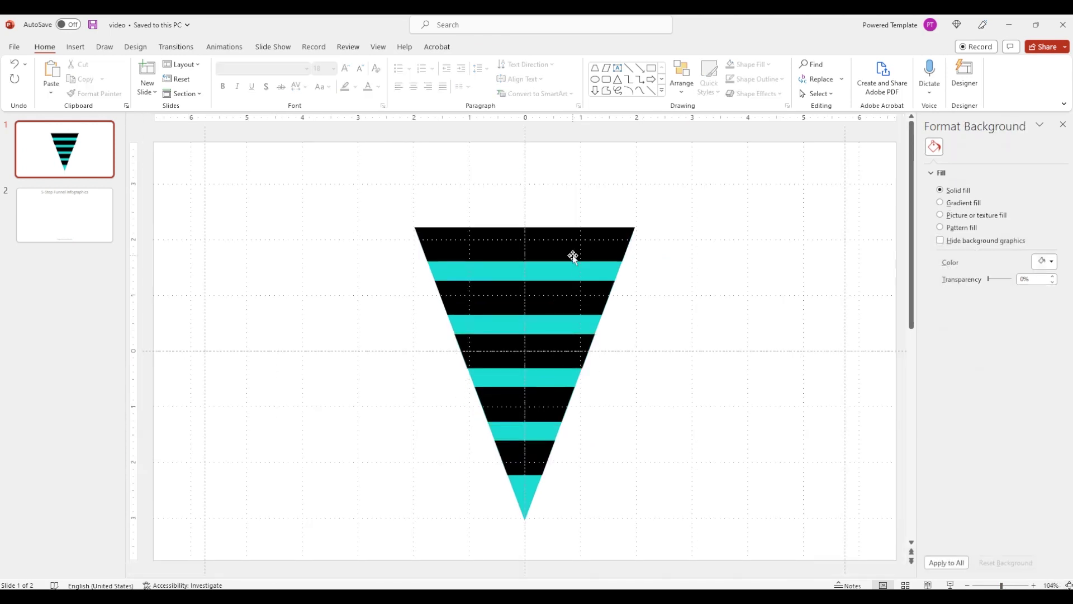
click(572, 251)
click(560, 330)
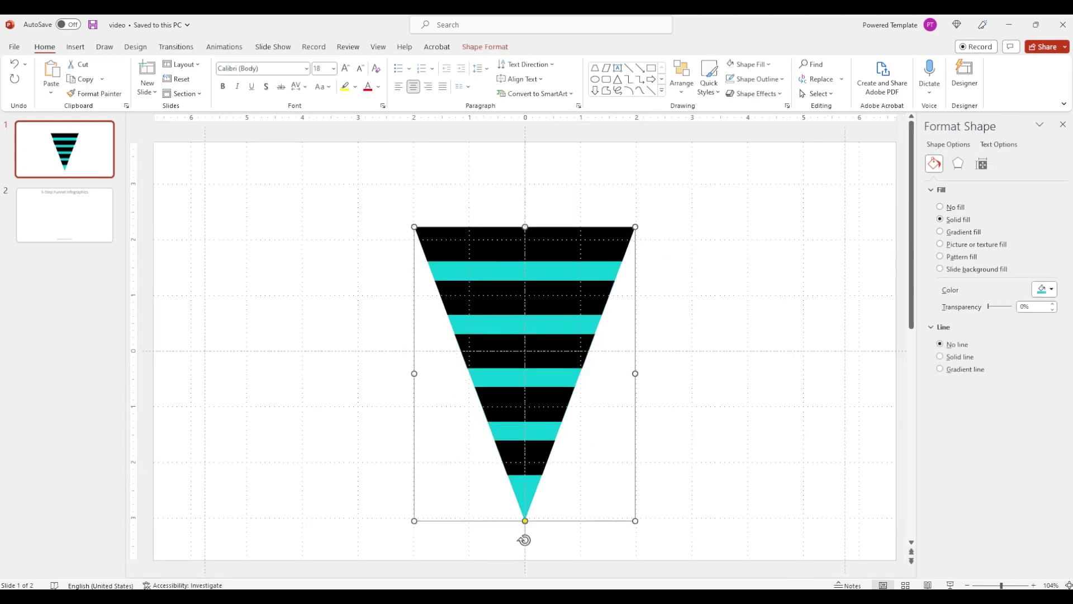
click(1045, 289)
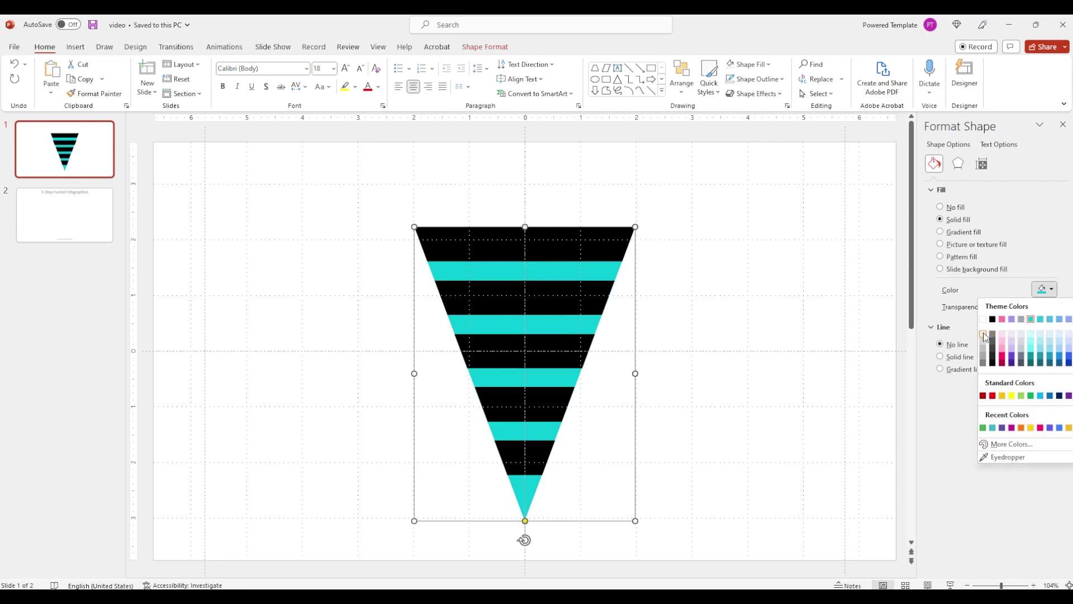
click(983, 334)
- Colour the top three funnel bands cyan, teal and light blue
click(573, 246)
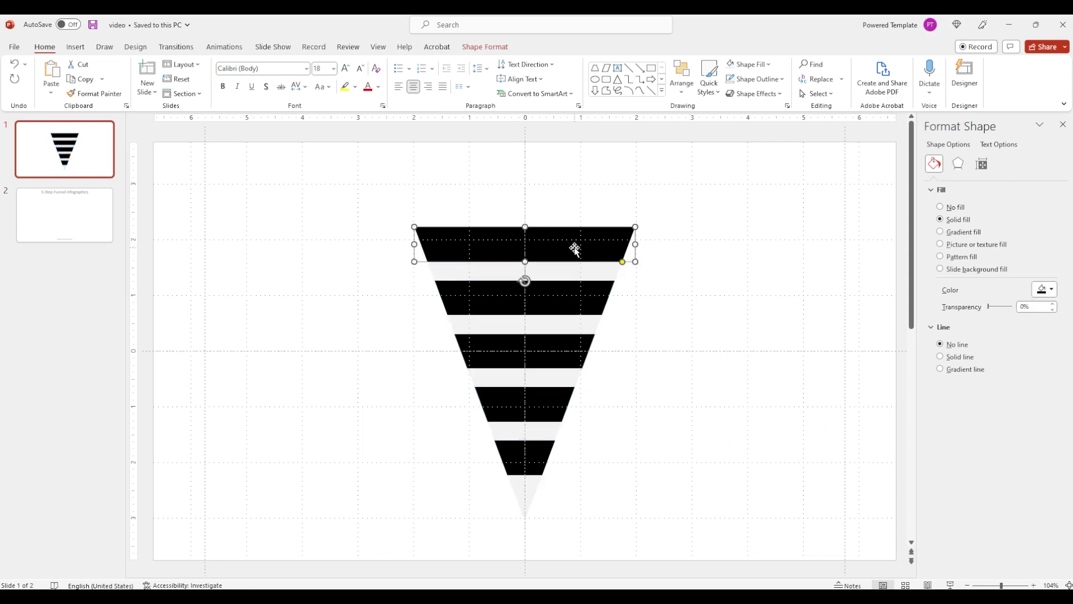
click(1044, 289)
click(1030, 323)
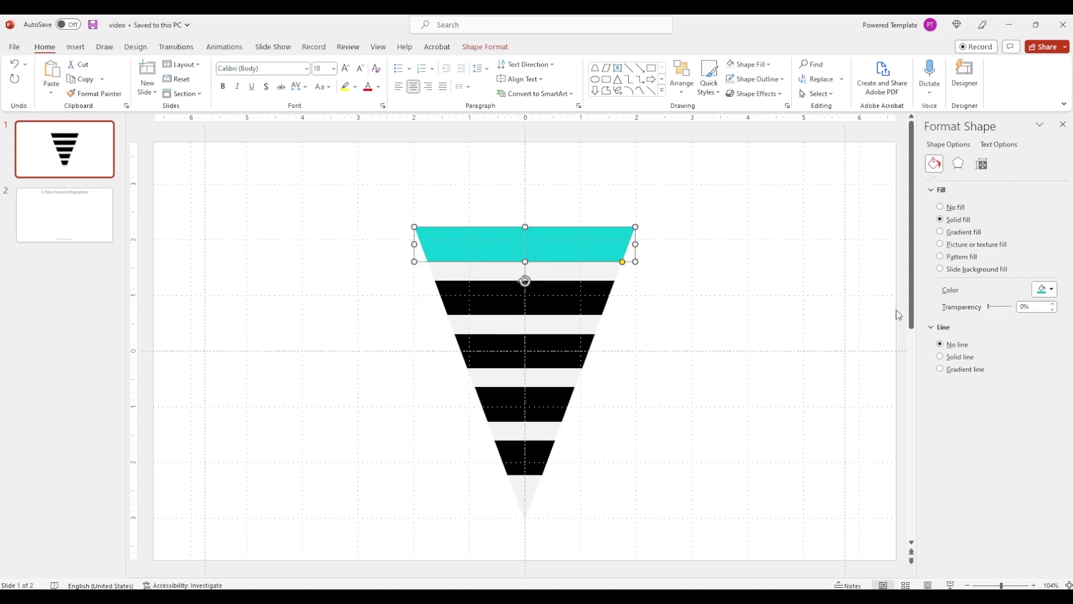
click(587, 299)
click(1044, 289)
click(1041, 325)
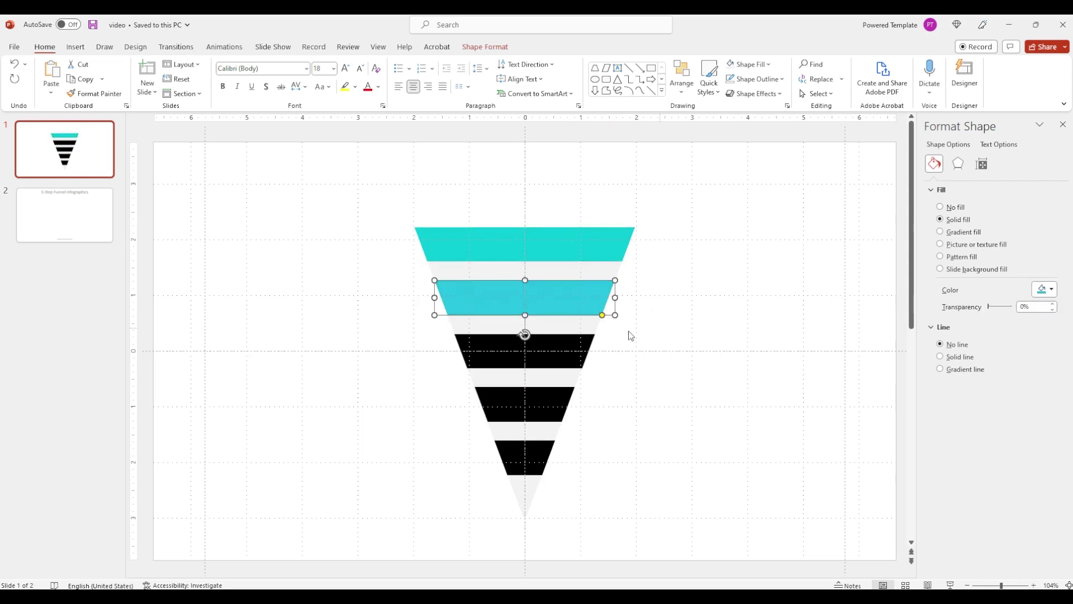
click(587, 346)
click(1052, 289)
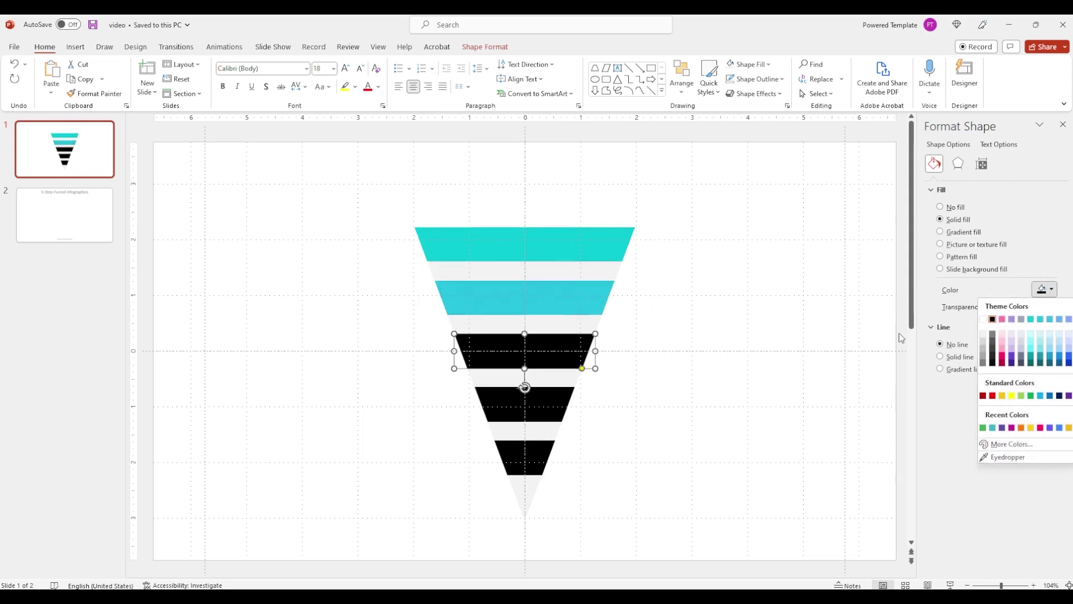
click(1051, 319)
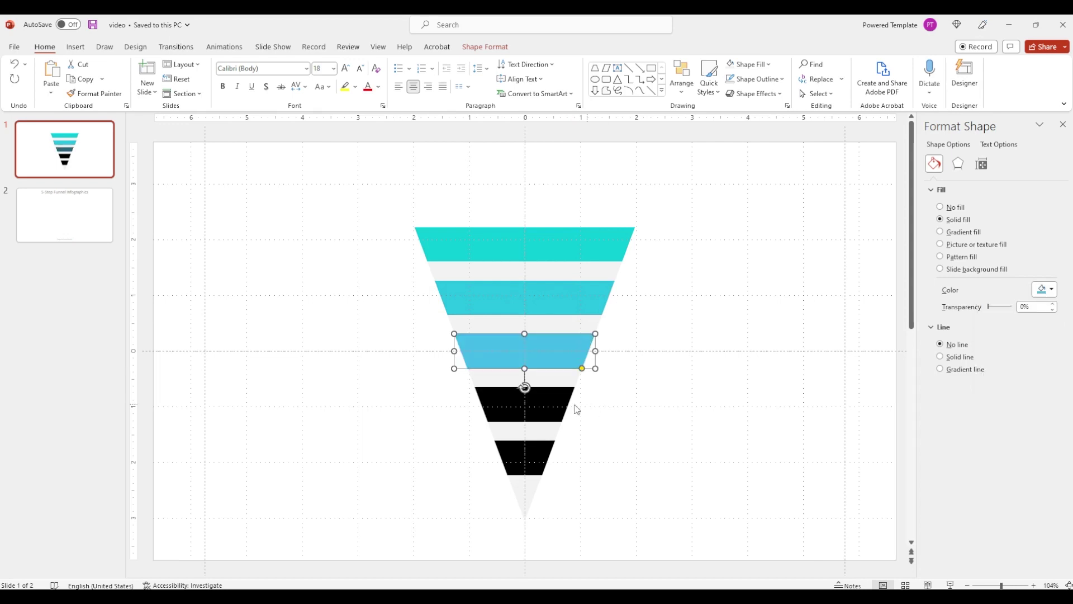
- Colour the fourth band blue and the bottom band periwinkle
click(558, 406)
click(1052, 290)
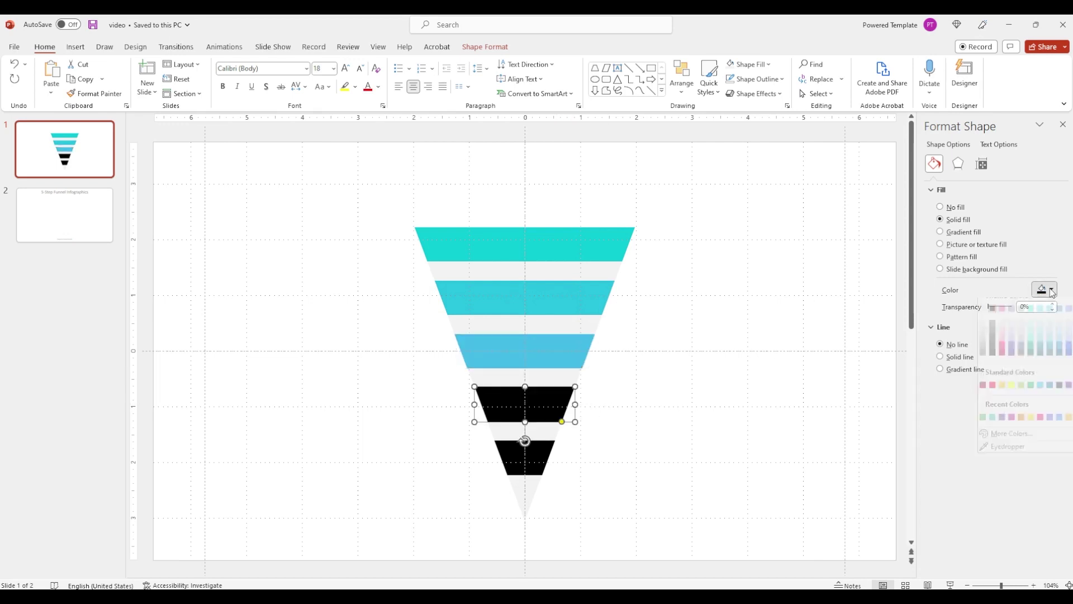
click(538, 450)
click(1052, 290)
click(1069, 320)
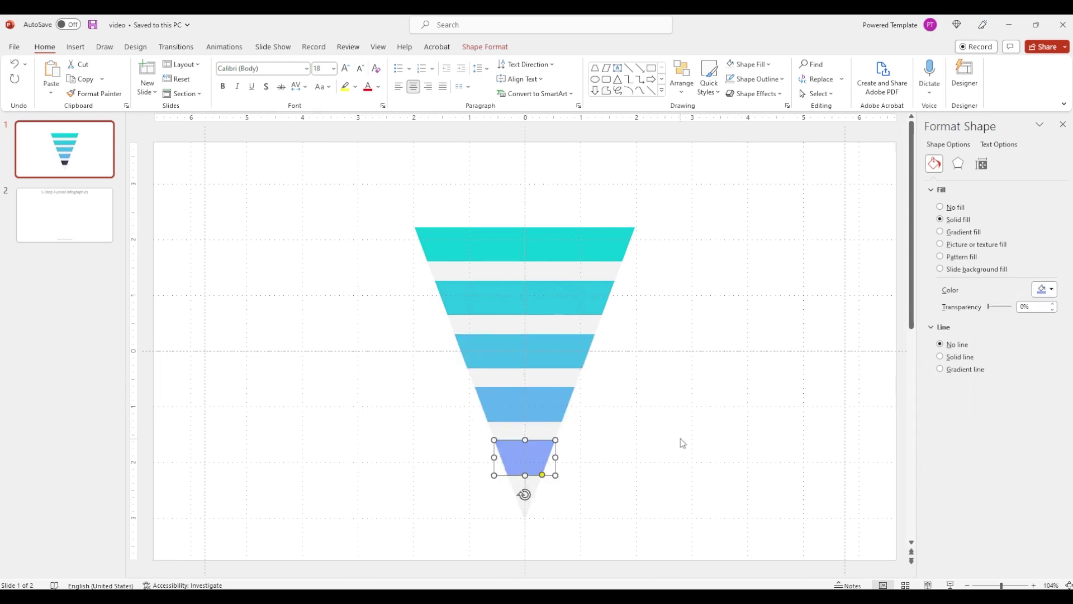
click(674, 423)
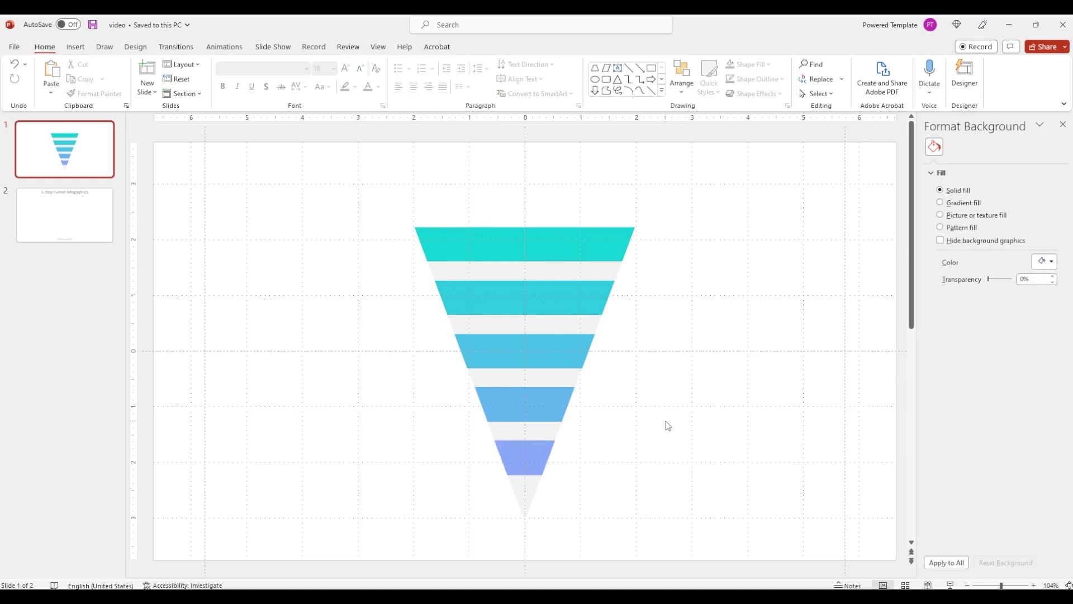
click(76, 47)
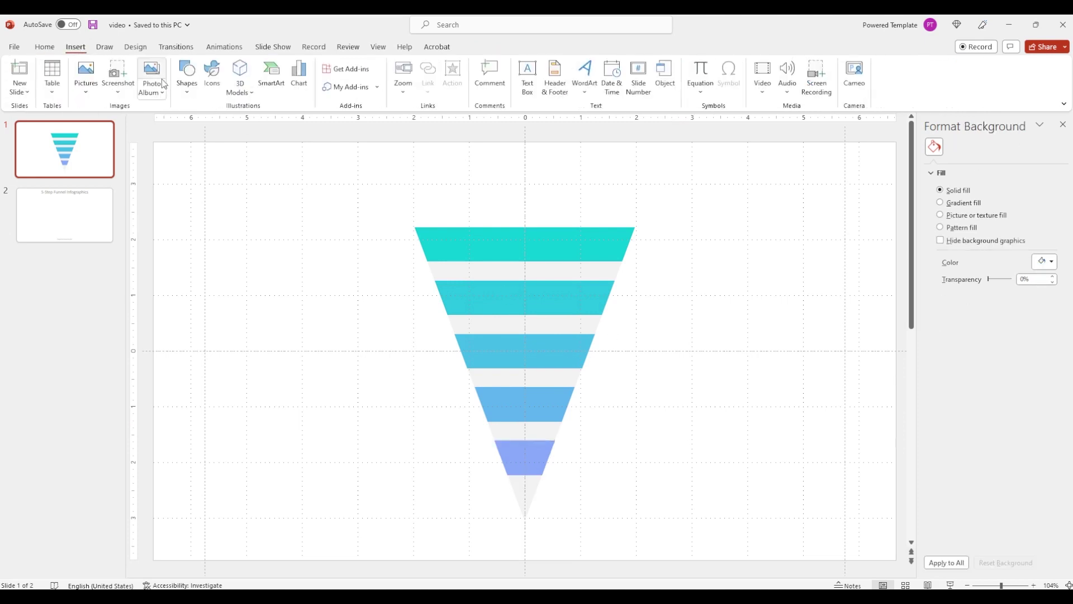
- Draw a small parallelogram beside the bottom funnel band, replacing a misplaced first attempt
click(190, 97)
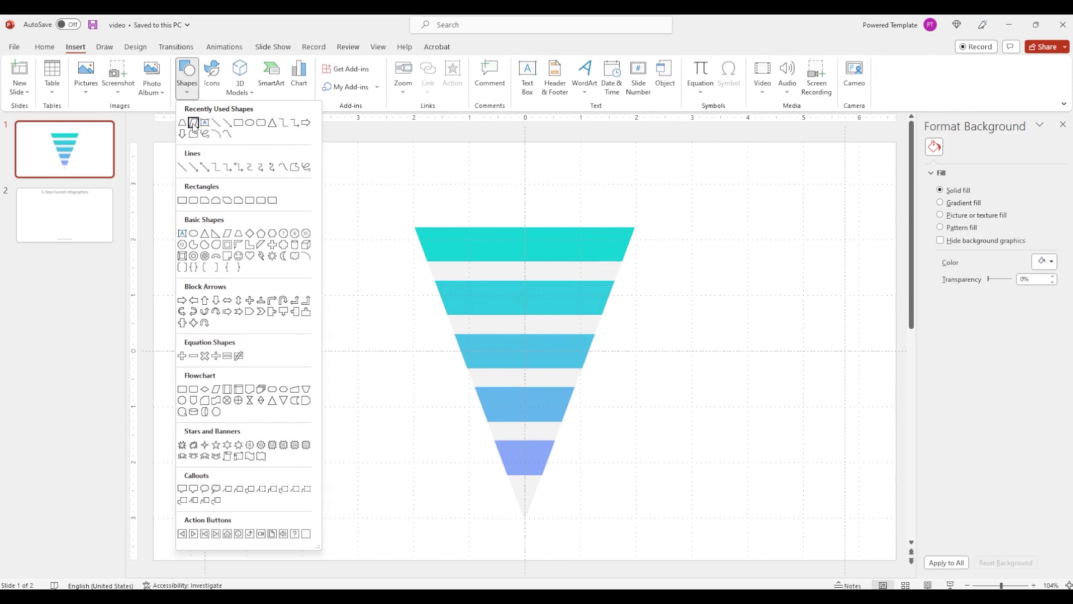
click(193, 124)
drag(321, 280, 362, 325)
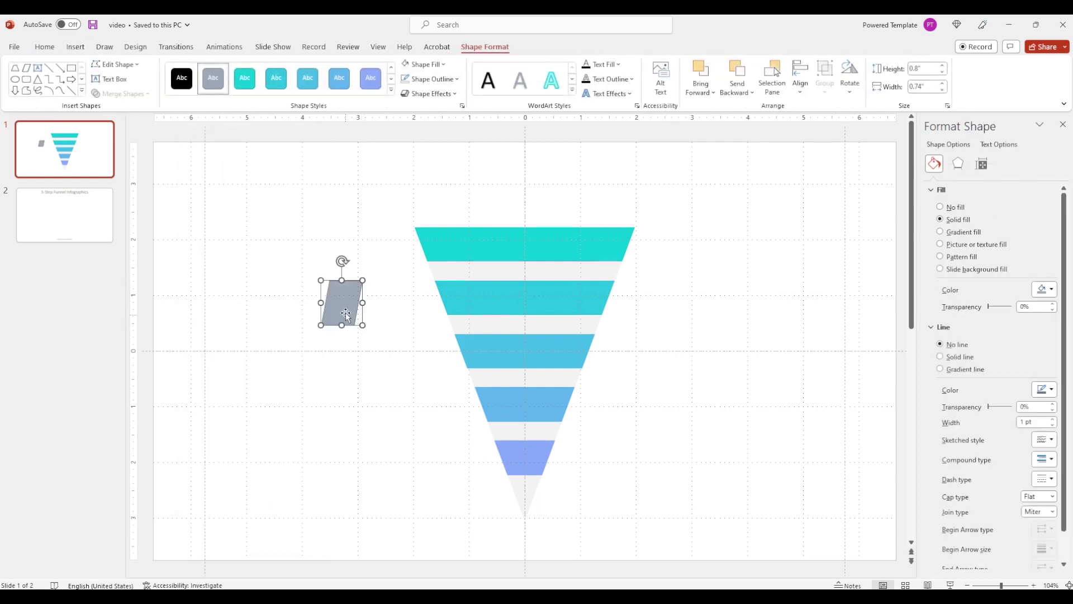
key(Delete)
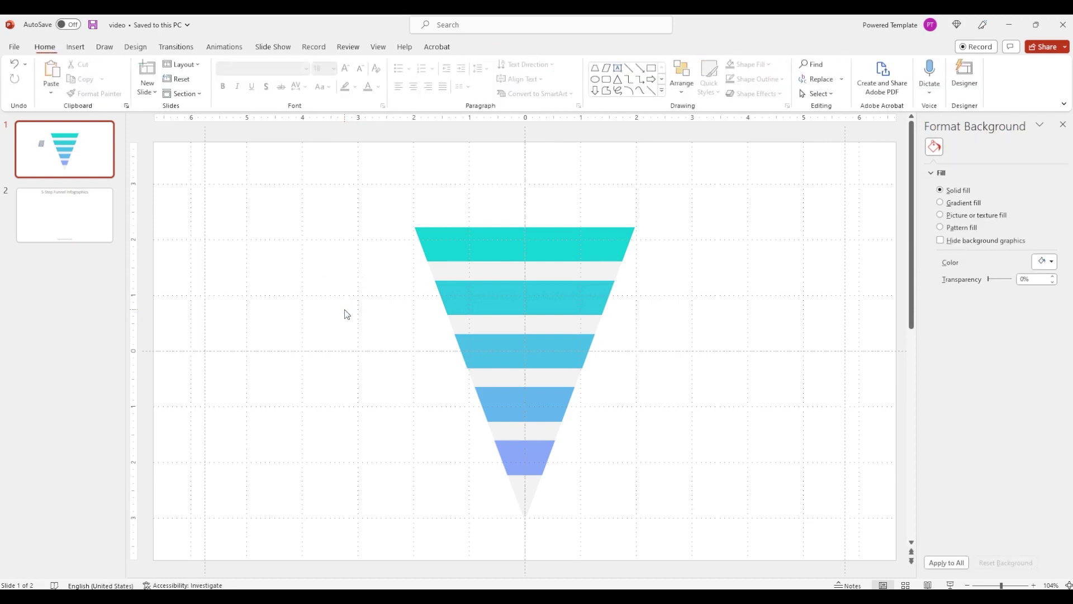
click(76, 46)
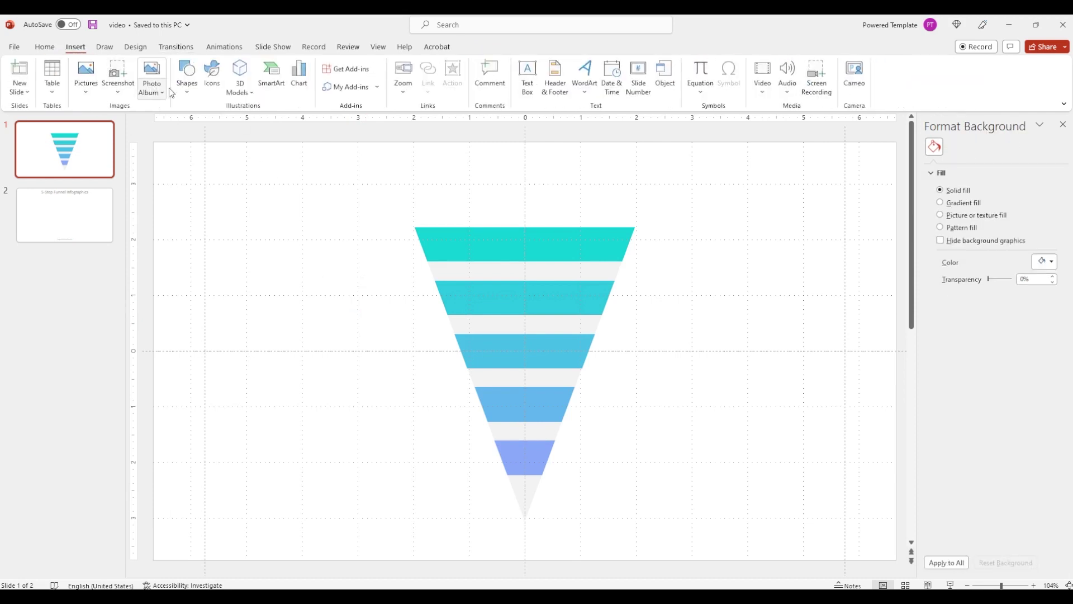
click(187, 76)
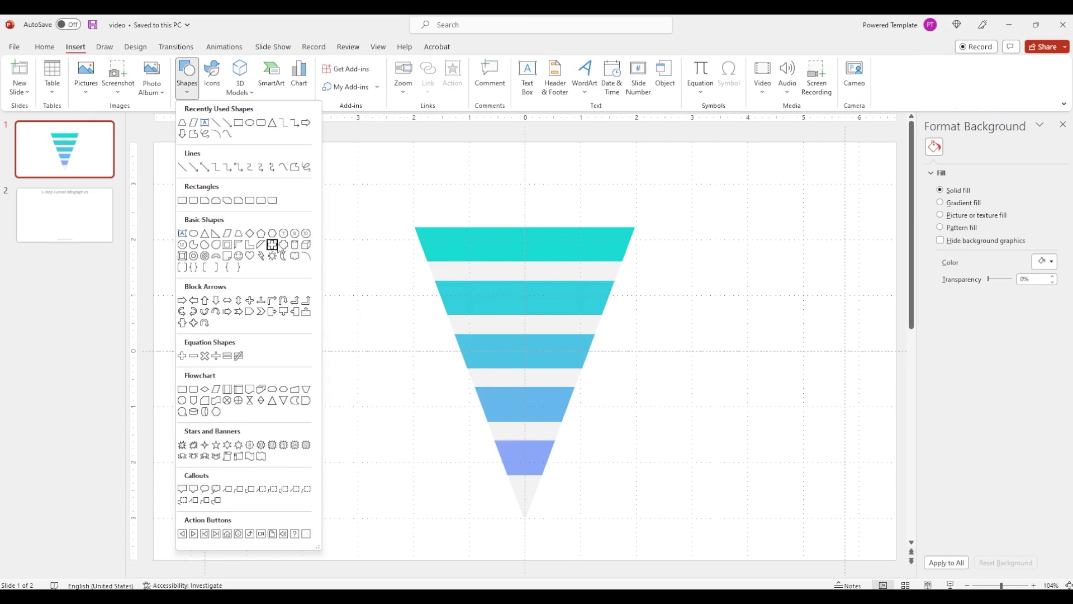
click(227, 233)
drag(309, 286, 477, 458)
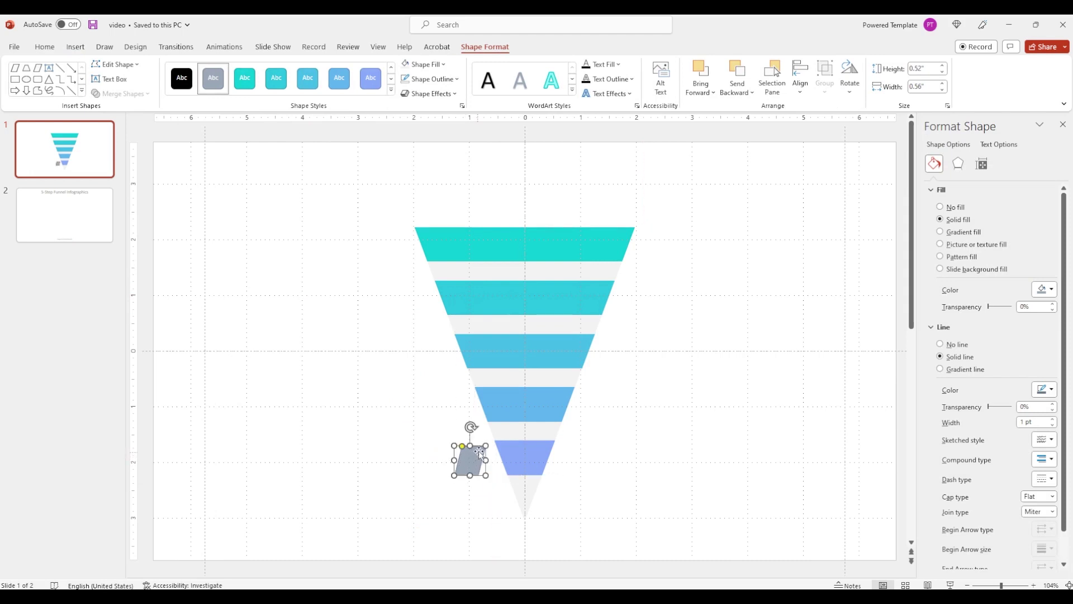
- Flip the parallelogram horizontally and remove its outline
click(849, 78)
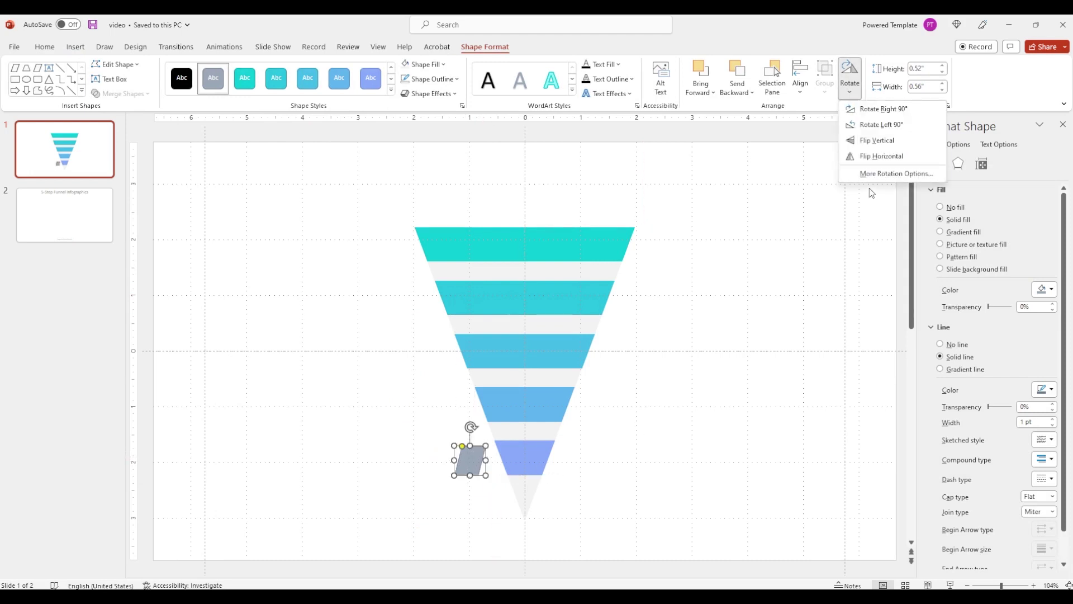
click(881, 157)
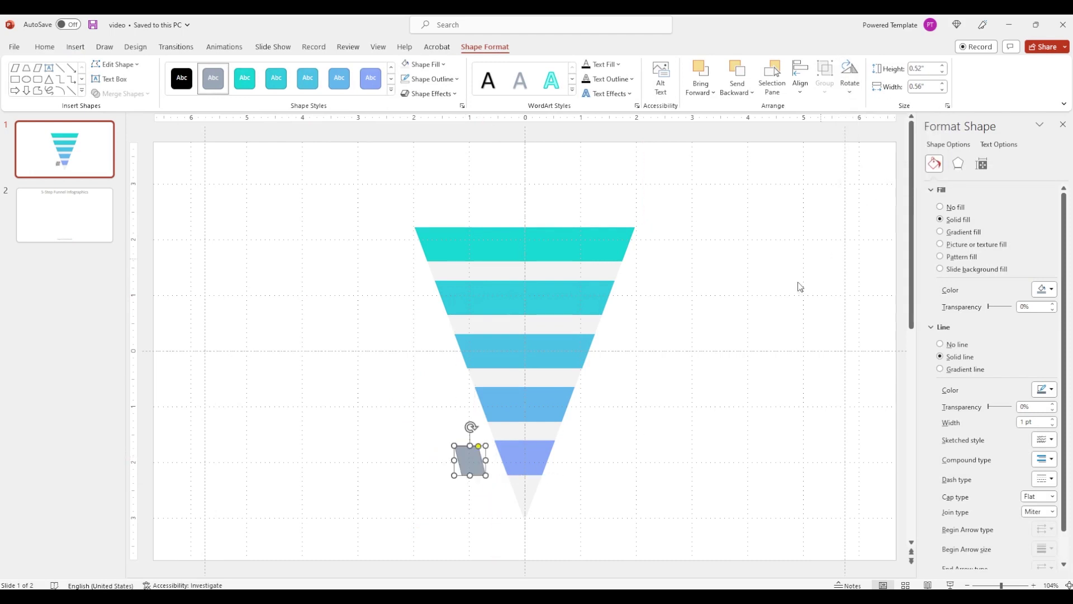
click(951, 344)
scroll(565, 536, up, 1)
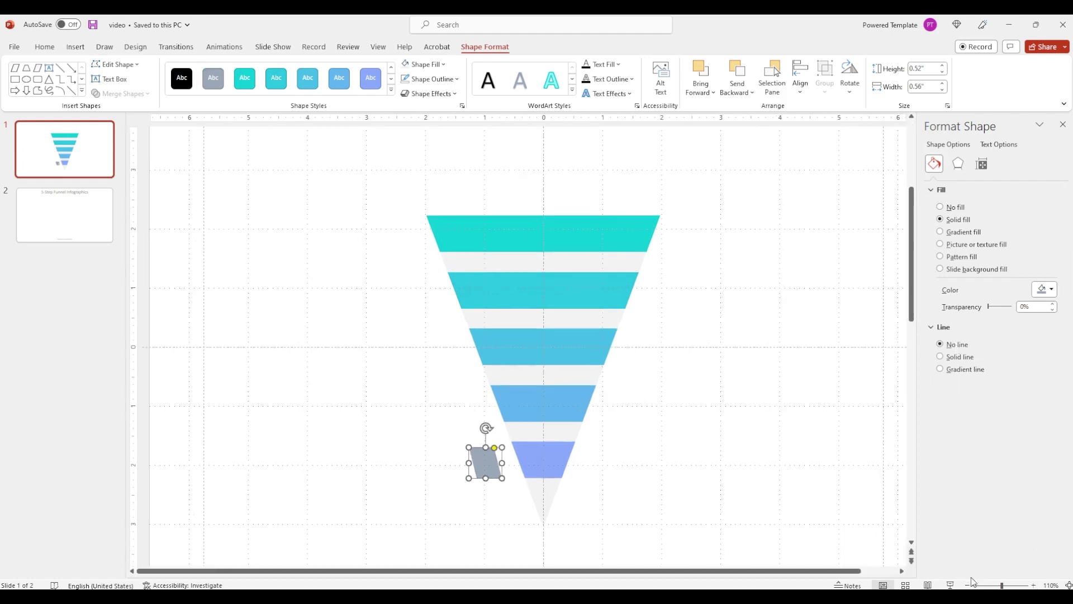
- Fit the parallelogram over the bottom band's left end at 0.62" by 0.85", matching its slant
ctrl+scroll(486, 463, up, 5)
drag(538, 347, 690, 320)
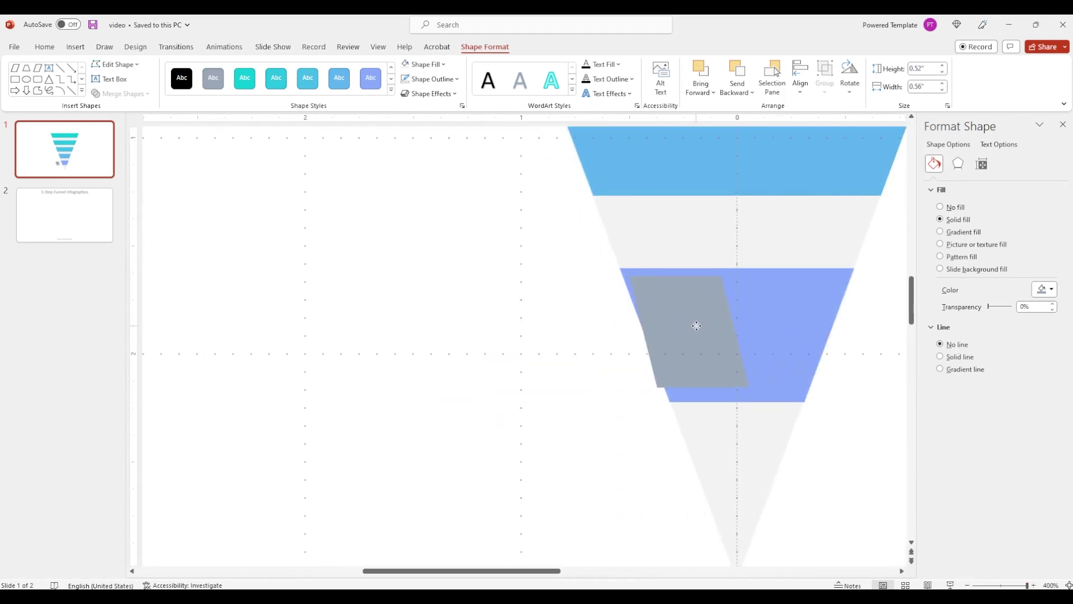
drag(679, 379, 682, 402)
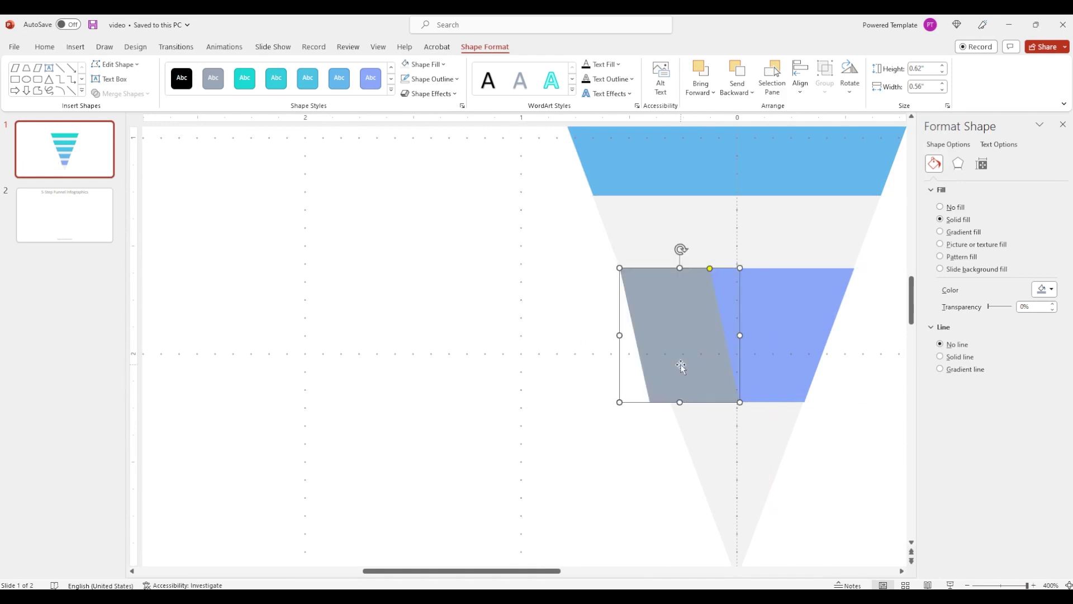
drag(710, 269, 691, 270)
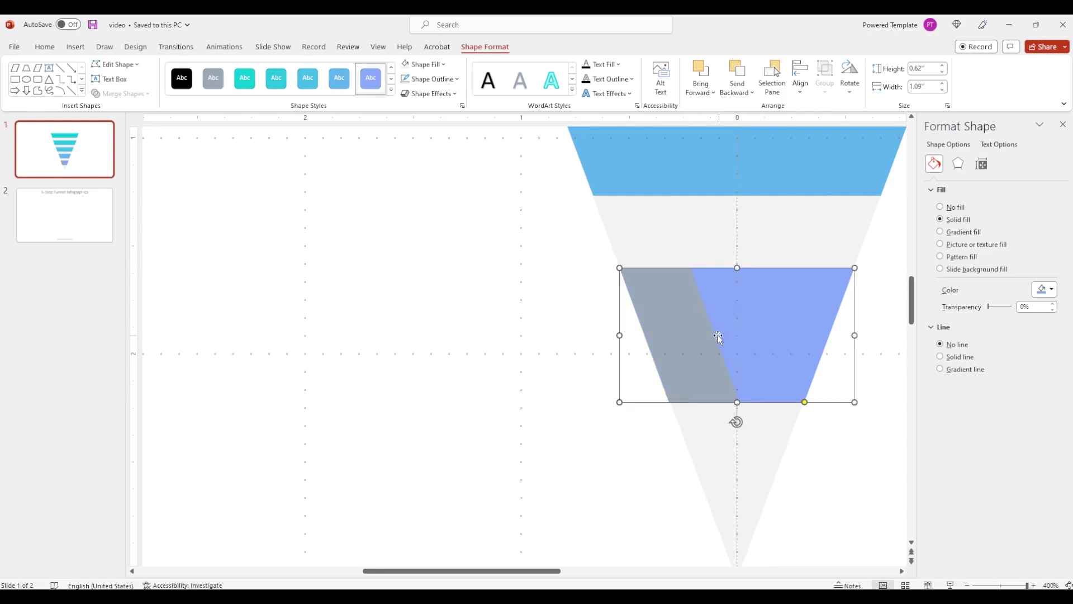
drag(740, 335, 770, 334)
drag(718, 270, 720, 270)
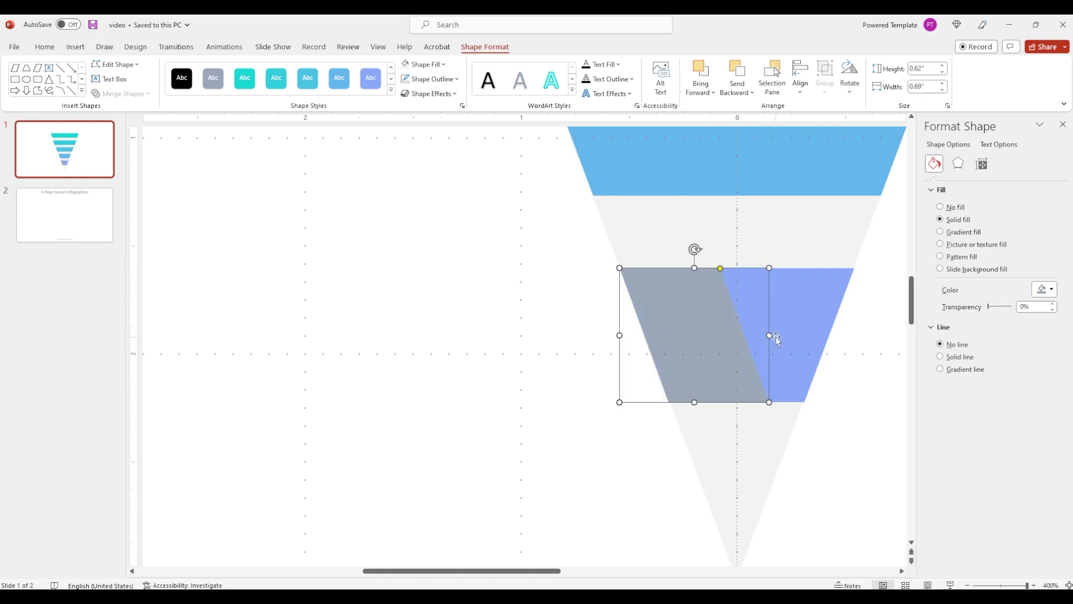
drag(770, 335, 775, 336)
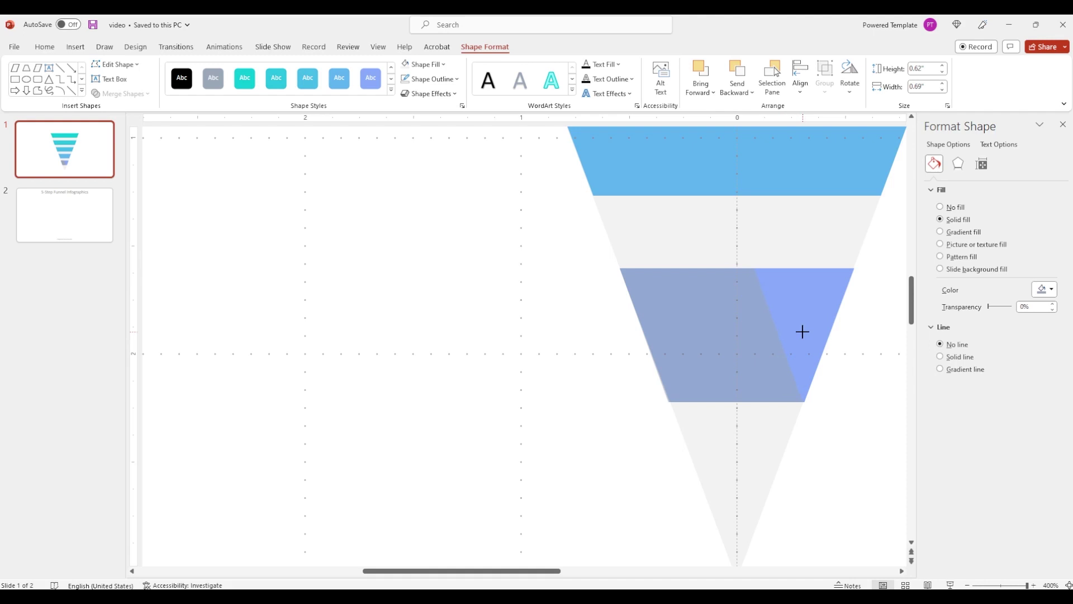
drag(802, 331, 803, 334)
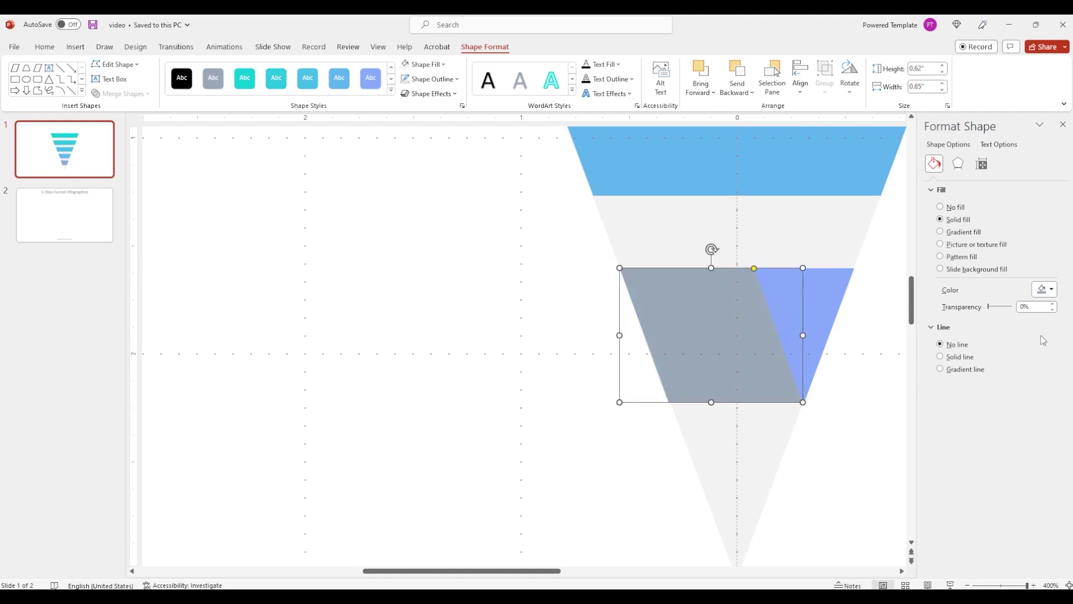
- Fill the accent white at 75% transparency
click(1051, 289)
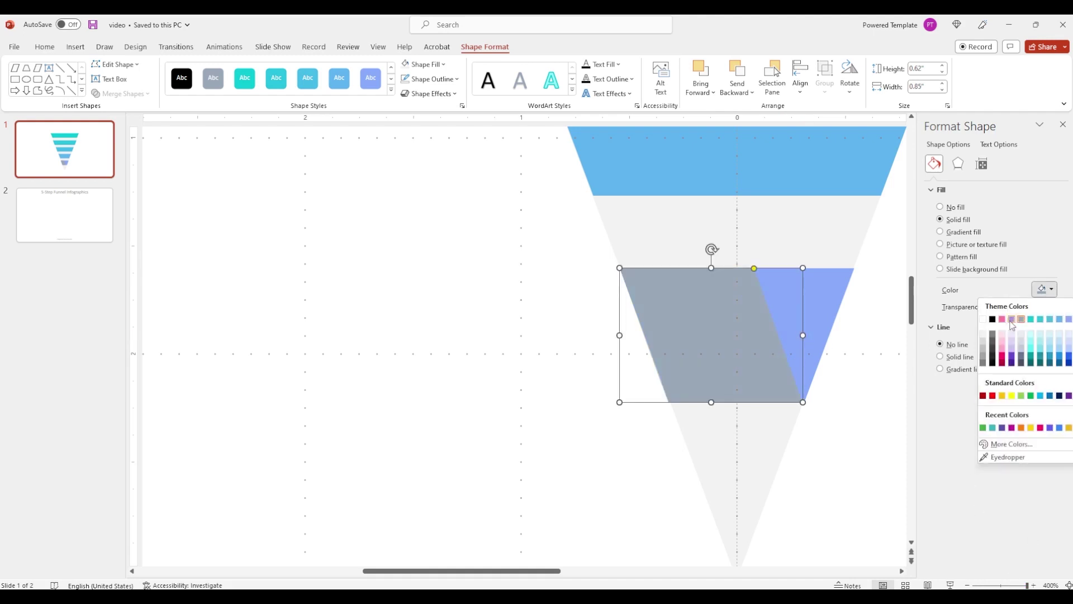
click(988, 323)
click(1018, 307)
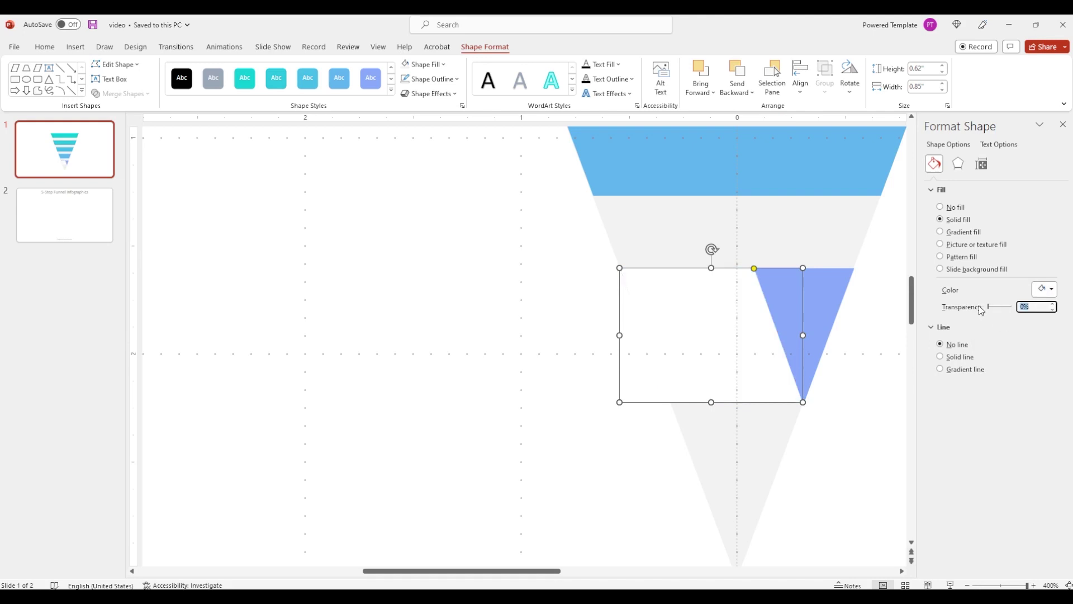
text(5)
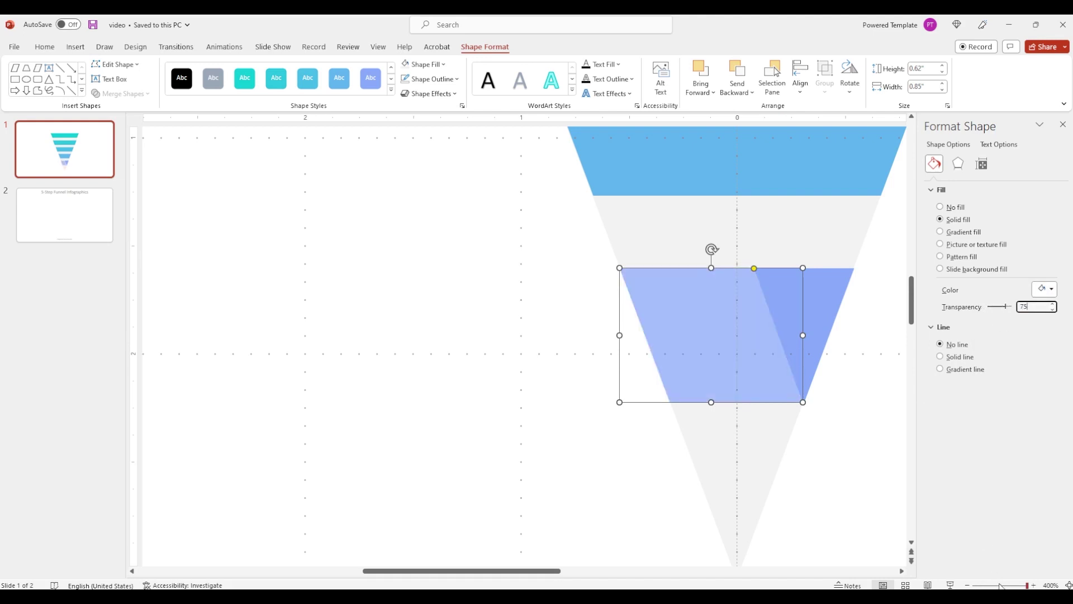
click(1000, 586)
- Paste copies of the accent onto the fourth, third, second and top bands
key(ctrl+v)
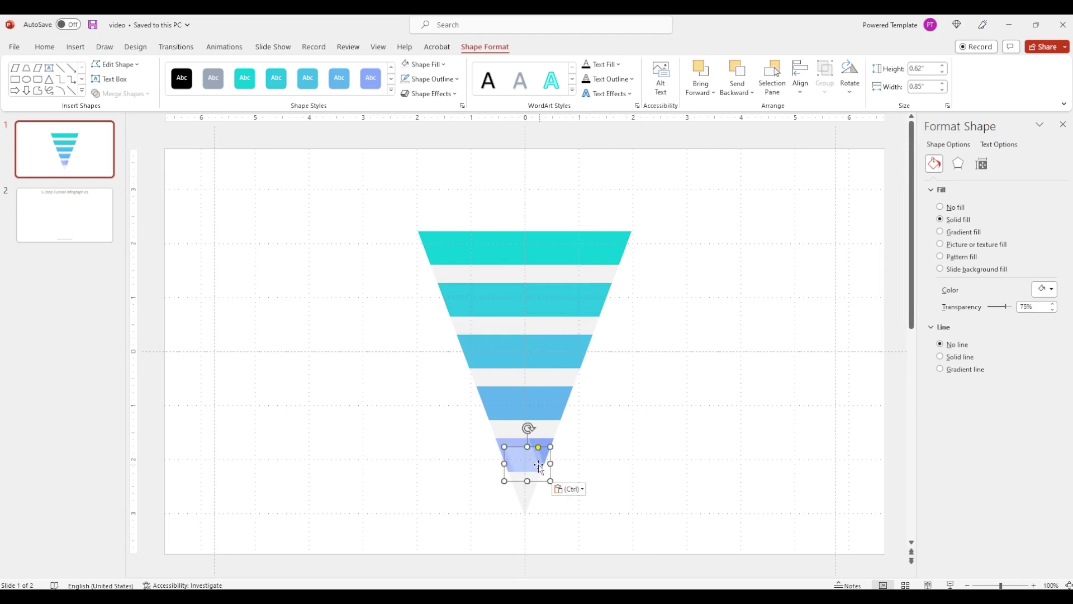
drag(527, 447, 500, 400)
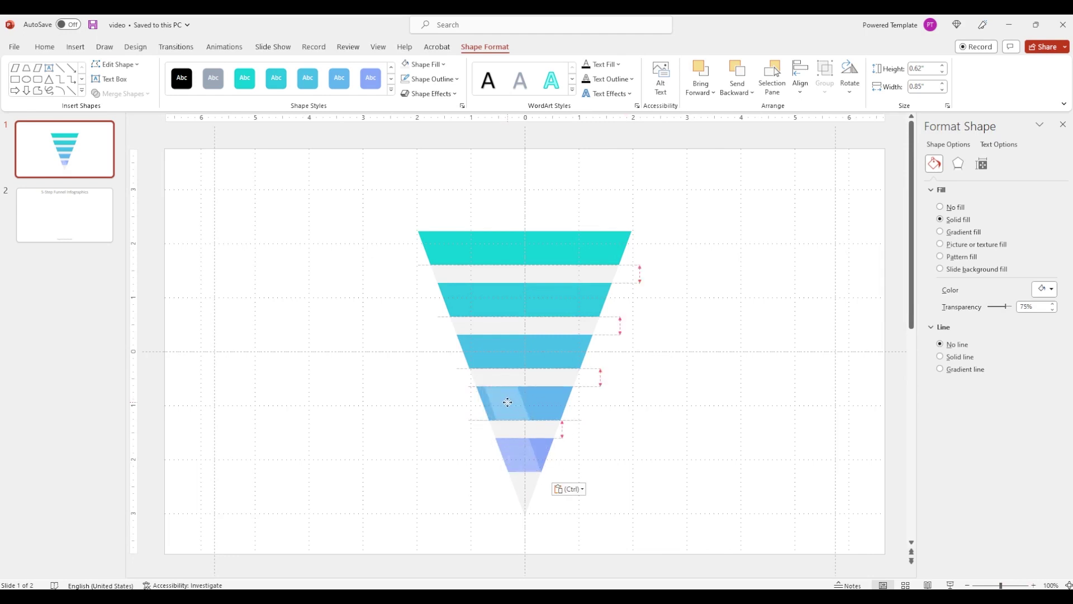
drag(501, 402, 501, 403)
key(ctrl+v)
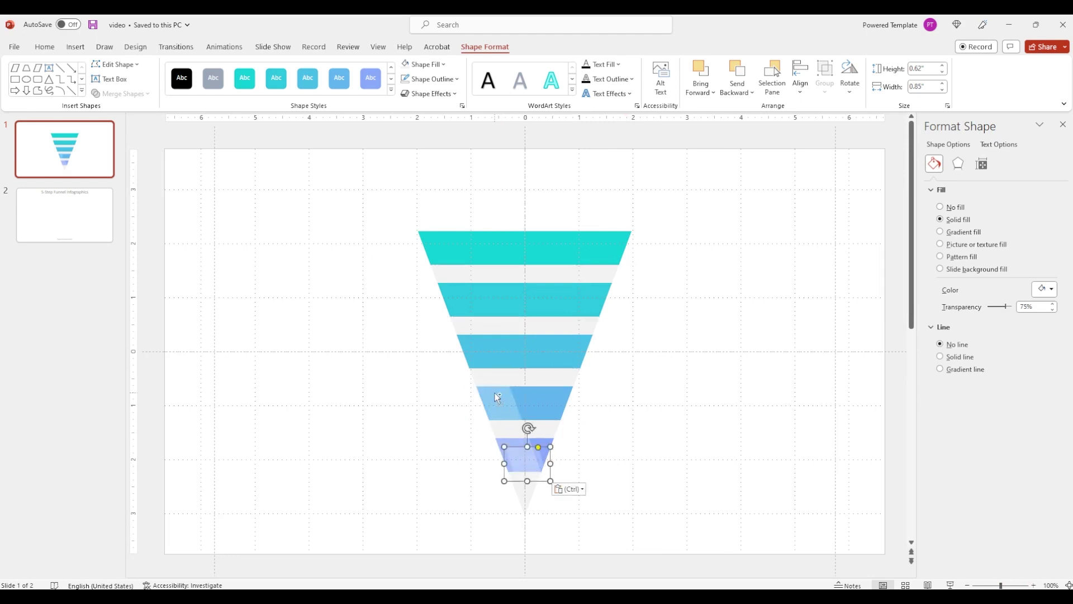
drag(525, 454, 471, 345)
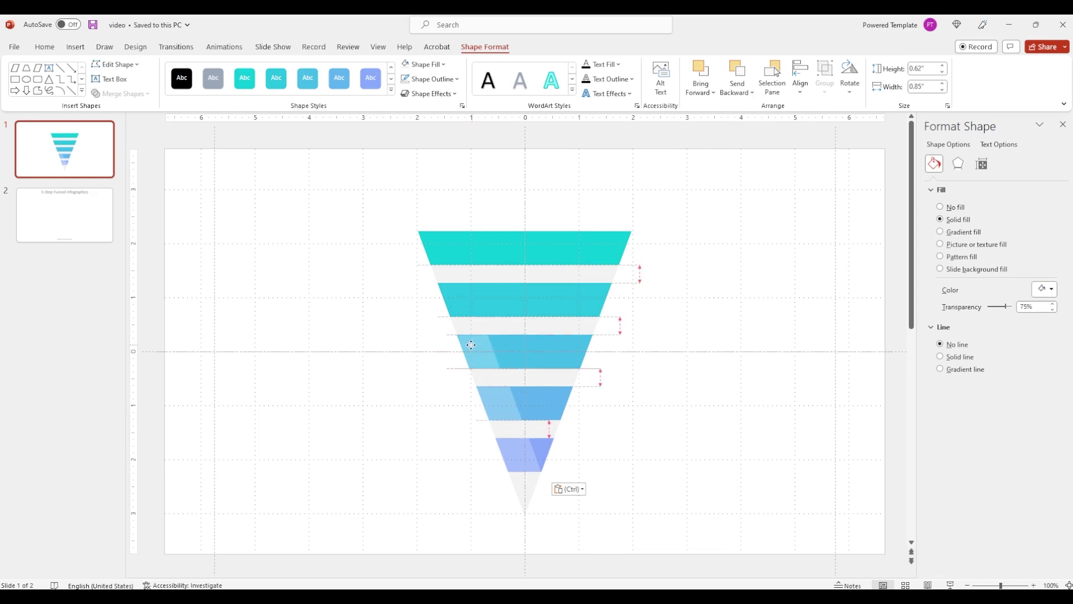
drag(469, 345, 471, 346)
key(ctrl+v)
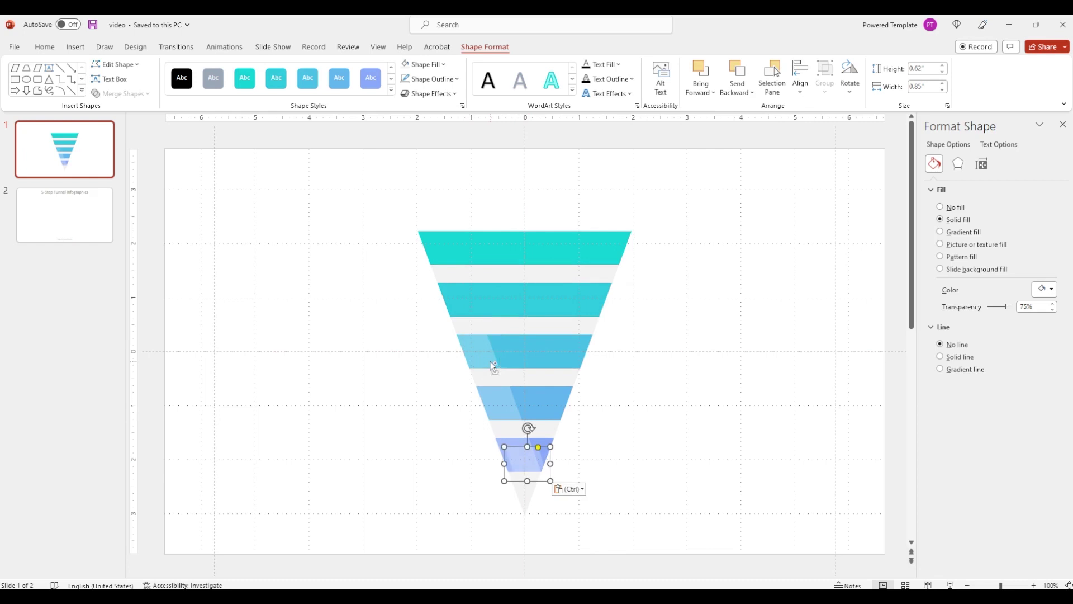
mouse_move(526, 454)
mouse_down()
mouse_move(476, 302)
mouse_move(462, 296)
mouse_move(438, 242)
mouse_up()
key(ctrl+v)
click(391, 378)
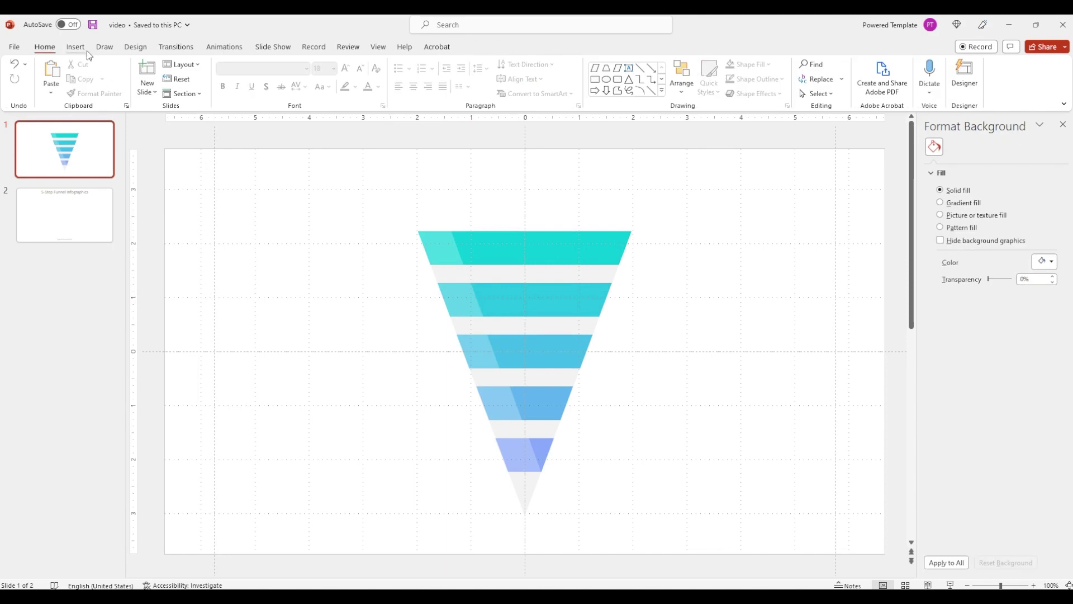
- Make an accent copy solid grey (White, Darker 35%, 0% transparency) and move it onto the fourth band
click(525, 456)
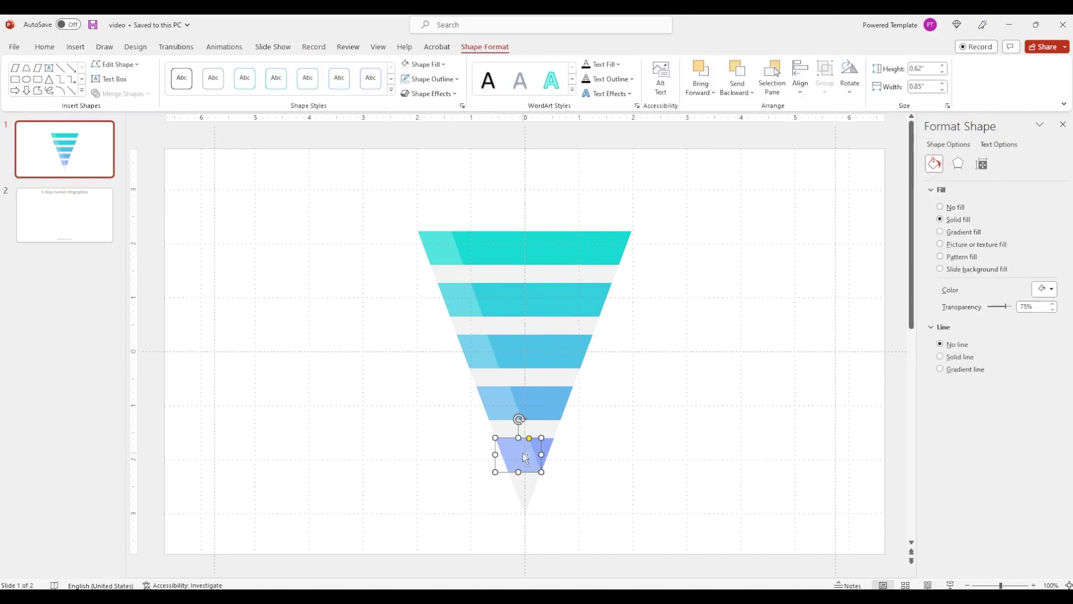
drag(525, 457, 442, 427)
click(1051, 289)
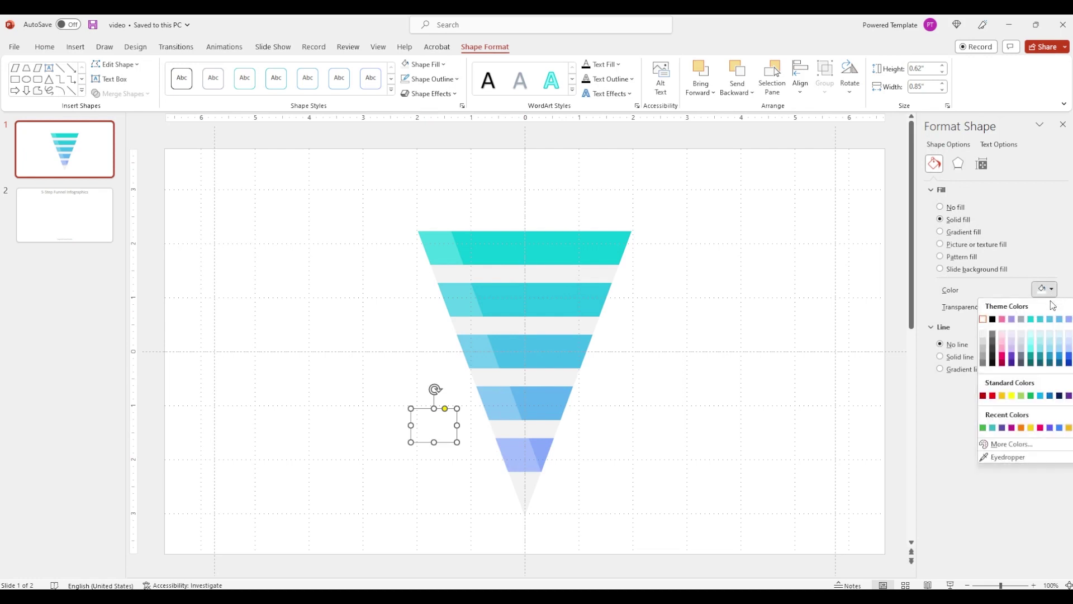
click(983, 352)
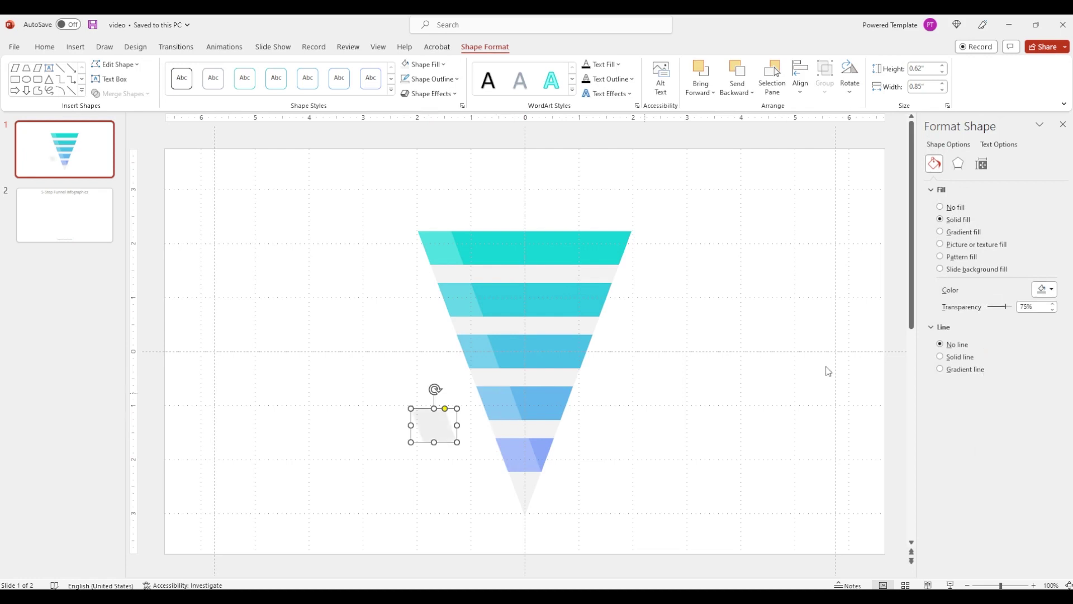
click(1044, 289)
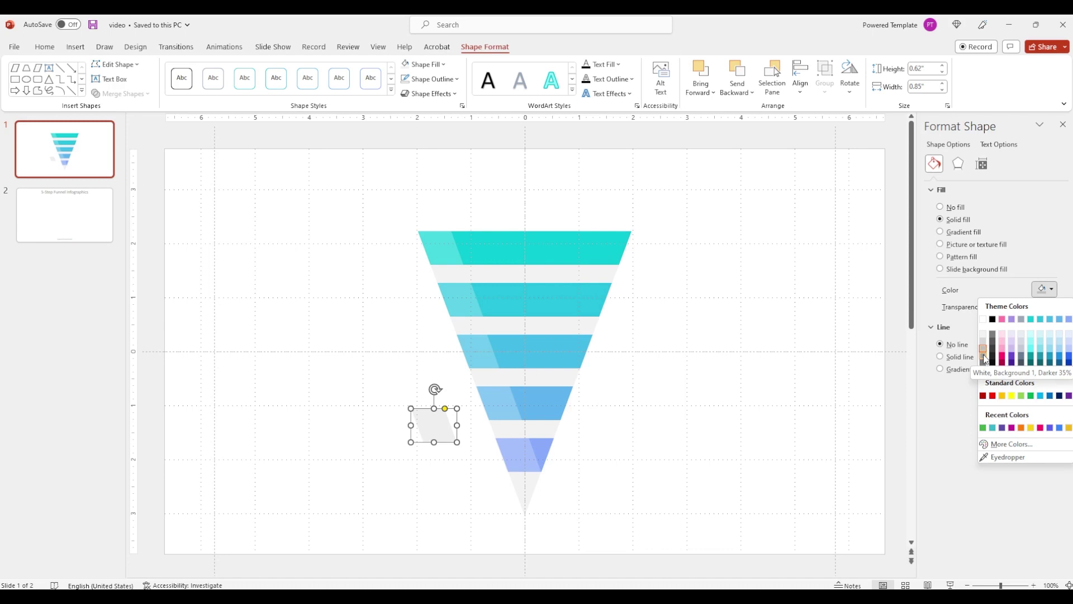
click(983, 359)
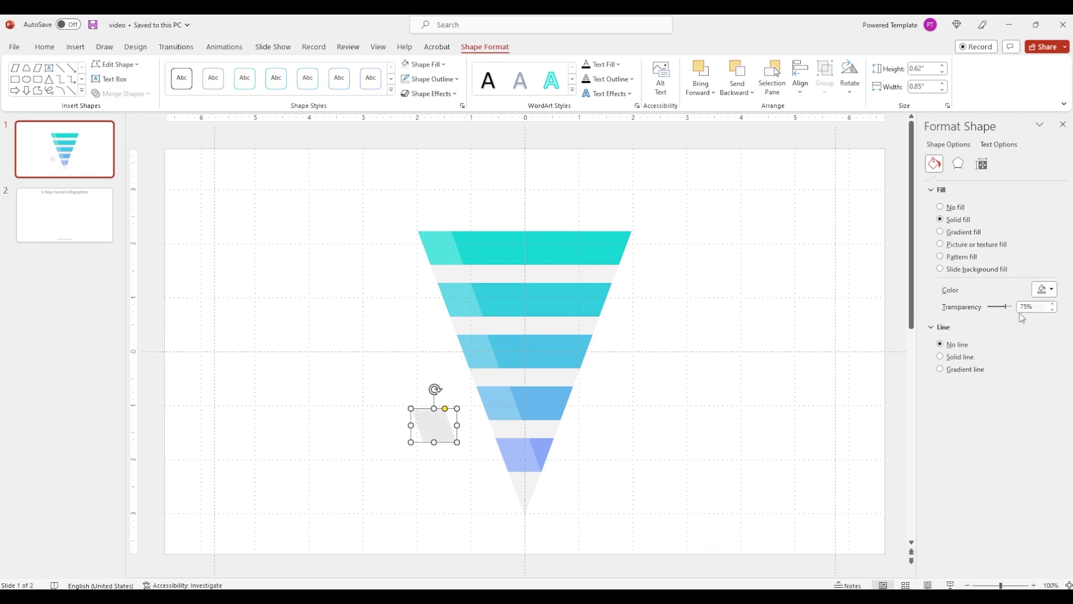
drag(1006, 306, 953, 311)
click(1045, 290)
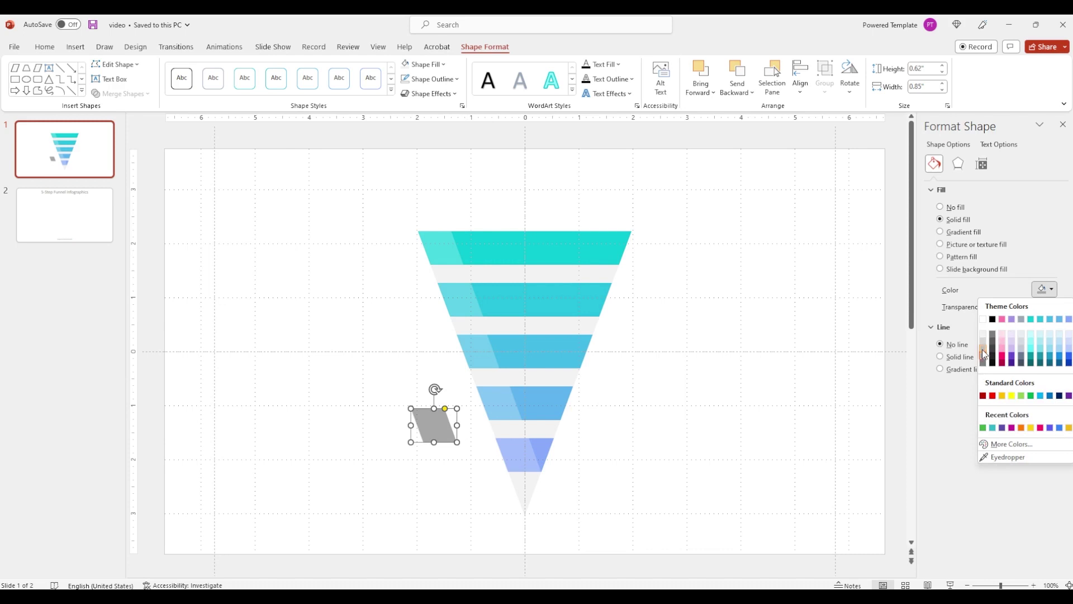
click(984, 354)
drag(447, 433, 555, 425)
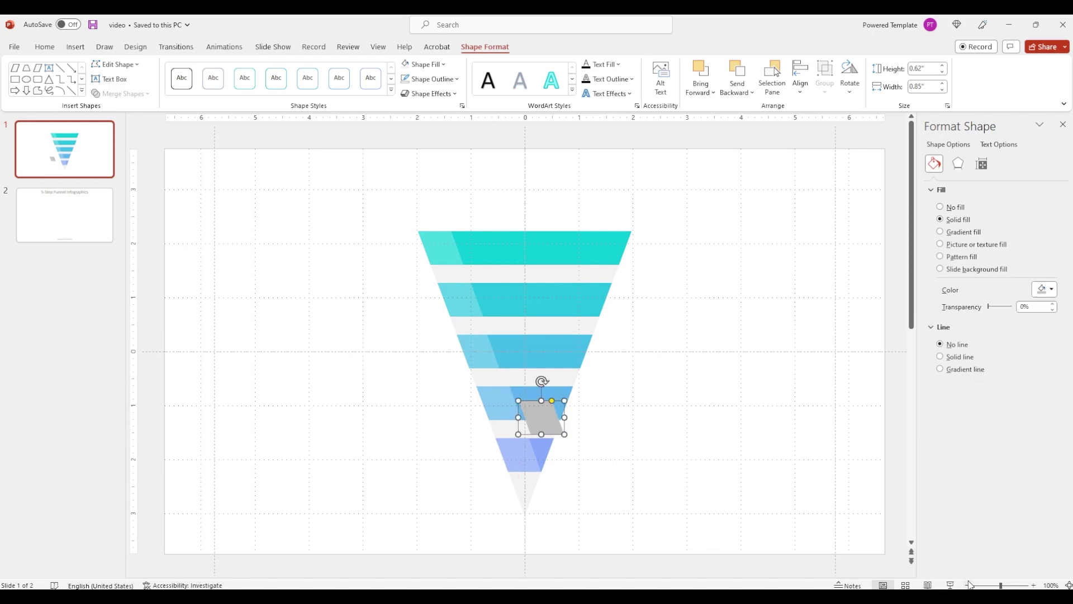
- Resize the grey parallelogram to 1.21" wide across the gap and slant it into a diagonal ribbon
drag(1000, 585, 1027, 585)
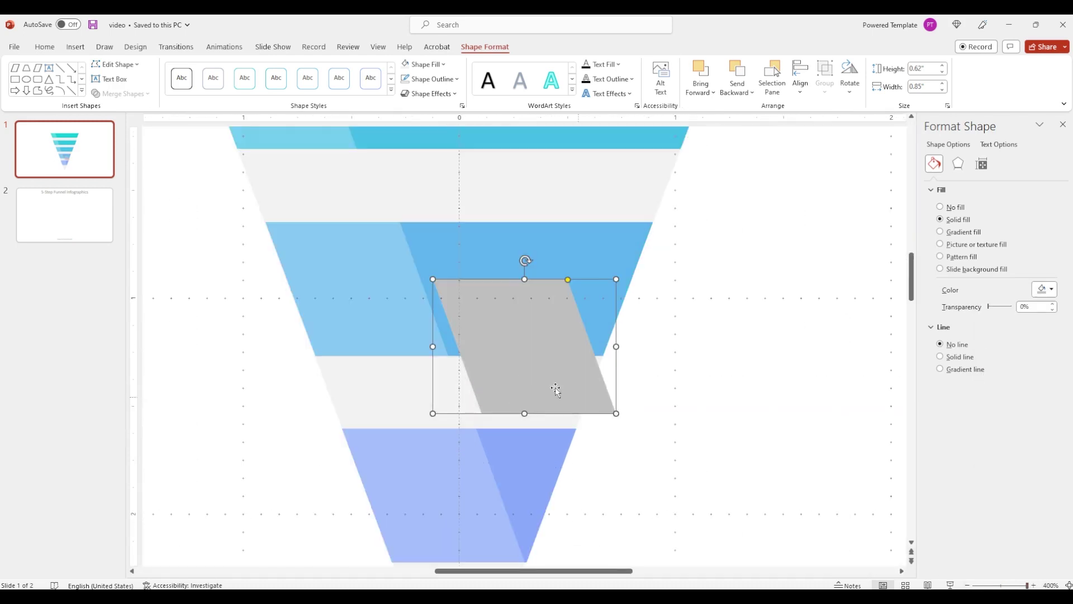
drag(555, 390, 438, 360)
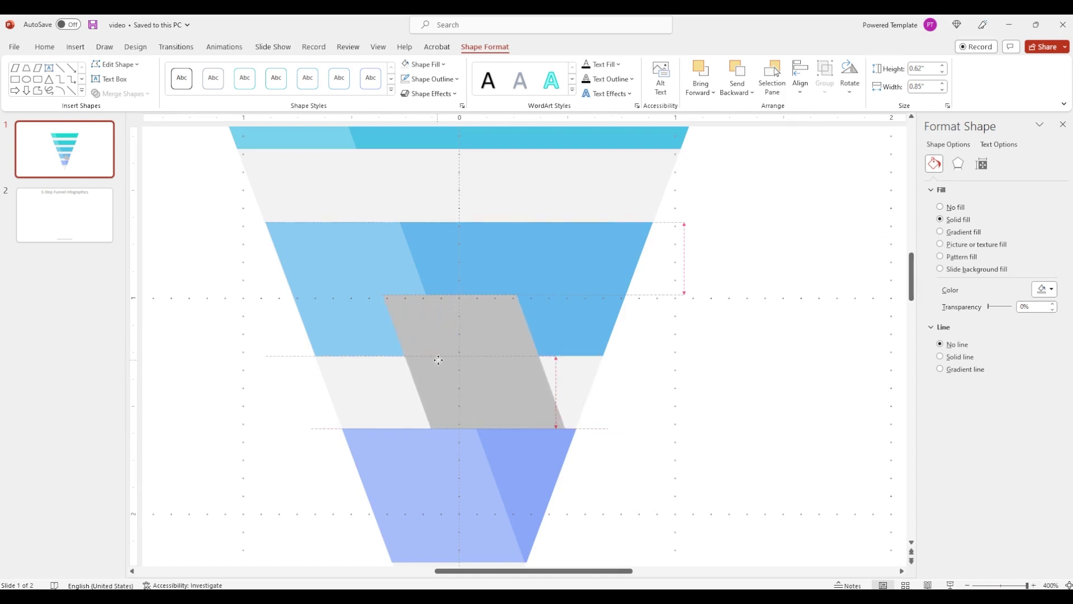
drag(438, 360, 448, 359)
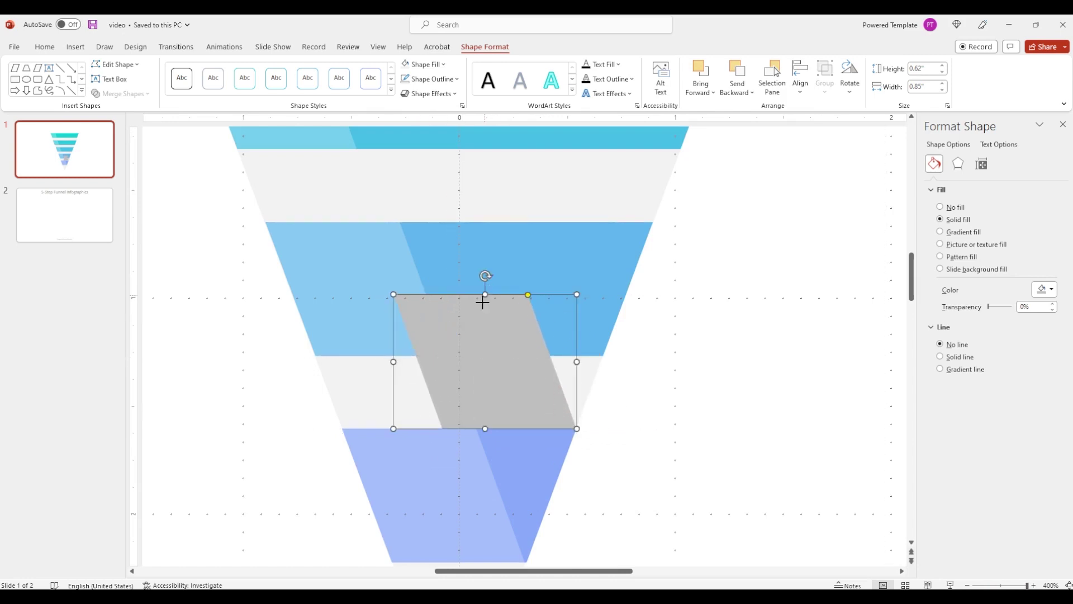
drag(483, 302, 471, 356)
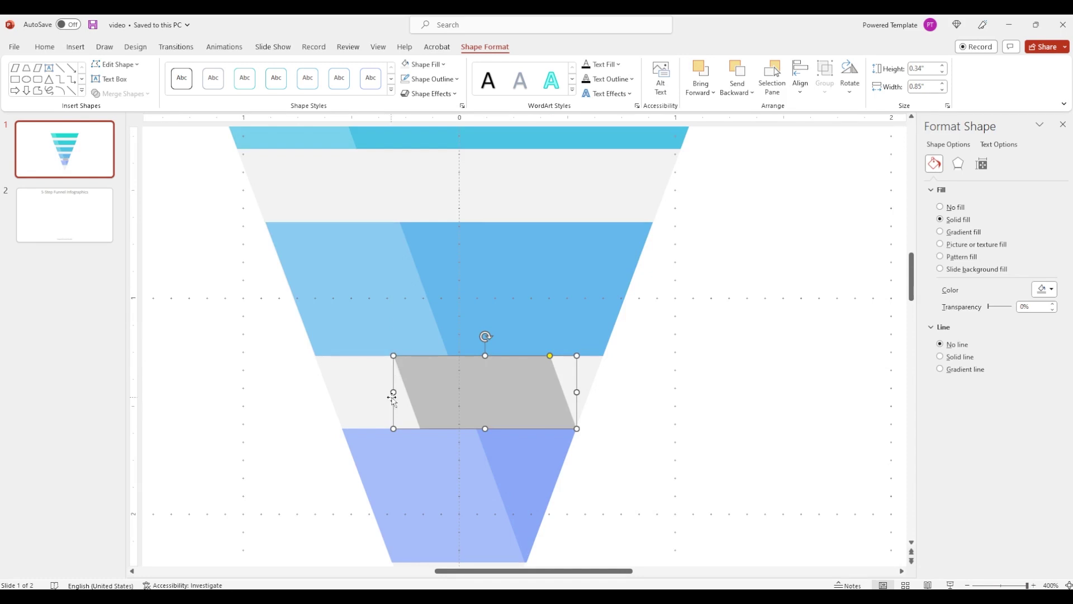
drag(394, 392, 317, 389)
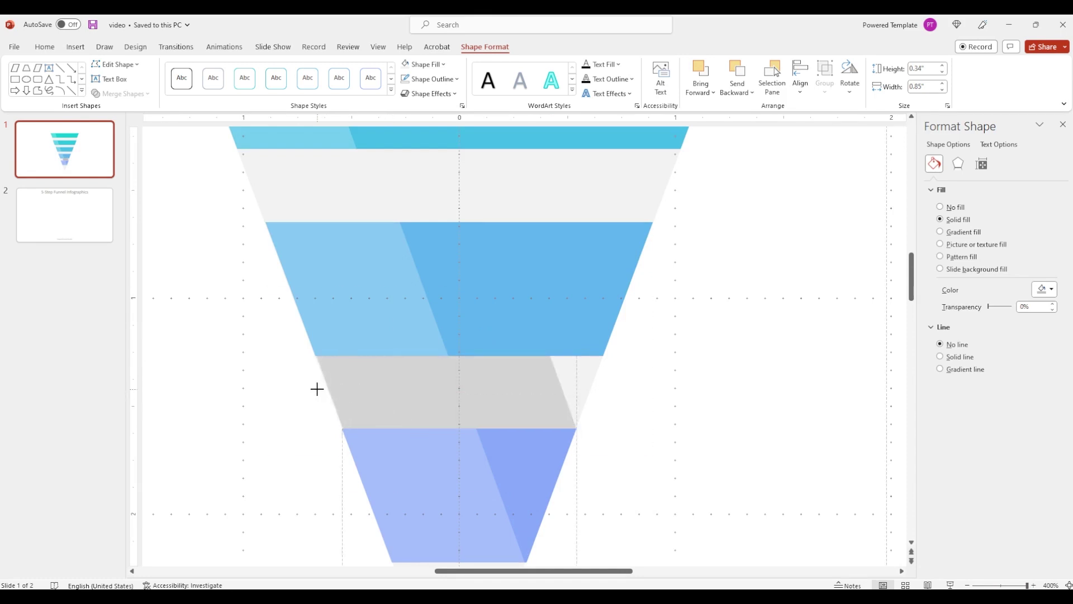
drag(316, 389, 316, 389)
drag(553, 357, 451, 366)
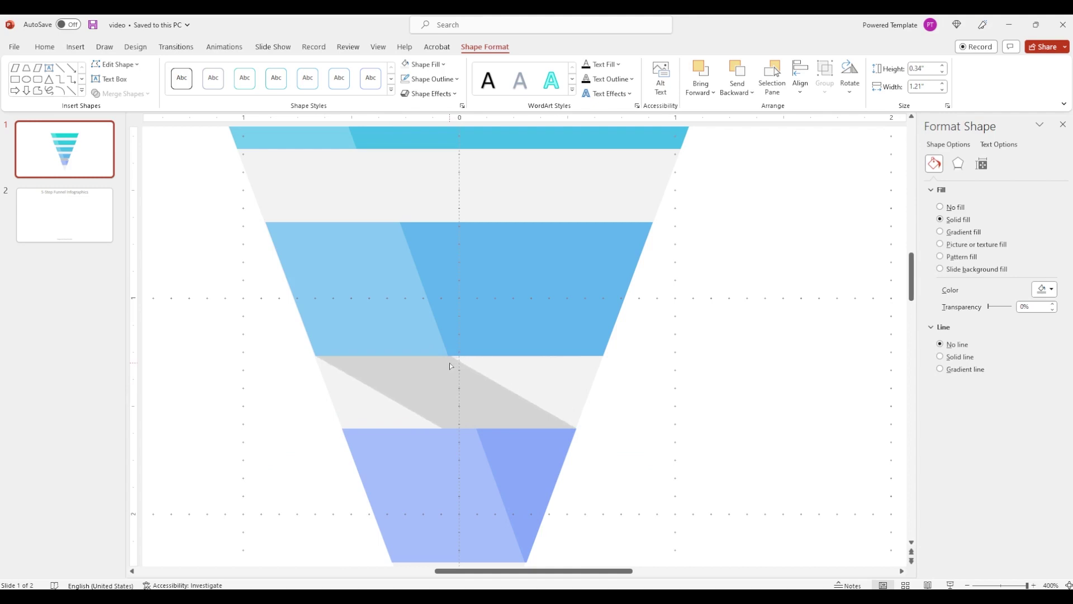
- Place a copy of the grey ribbon in the top gap
drag(450, 366, 360, 162)
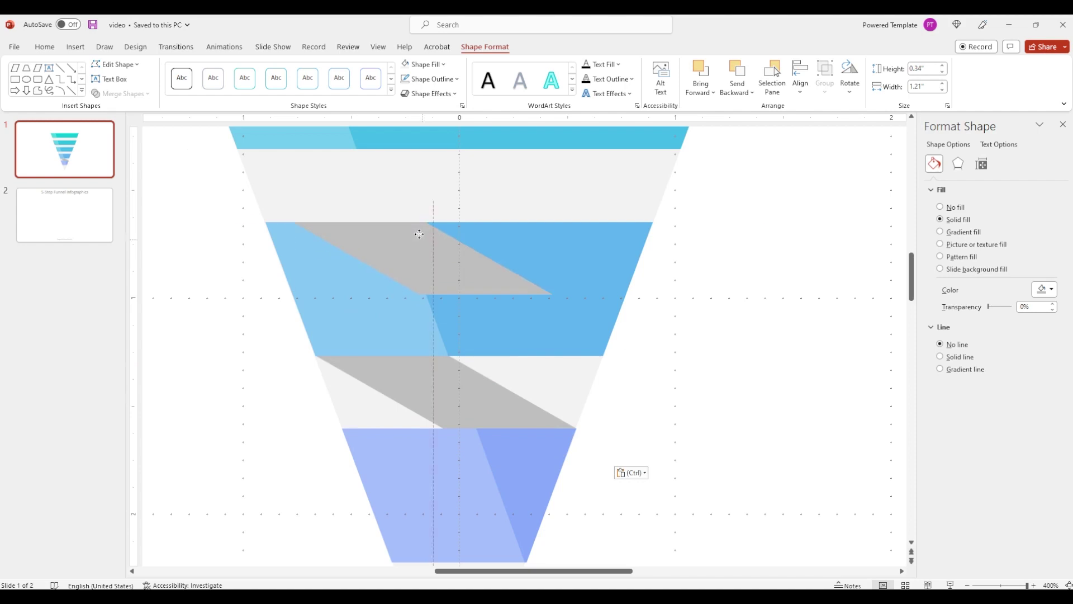
click(360, 163)
scroll(448, 280, up, 2)
scroll(449, 280, up, 2)
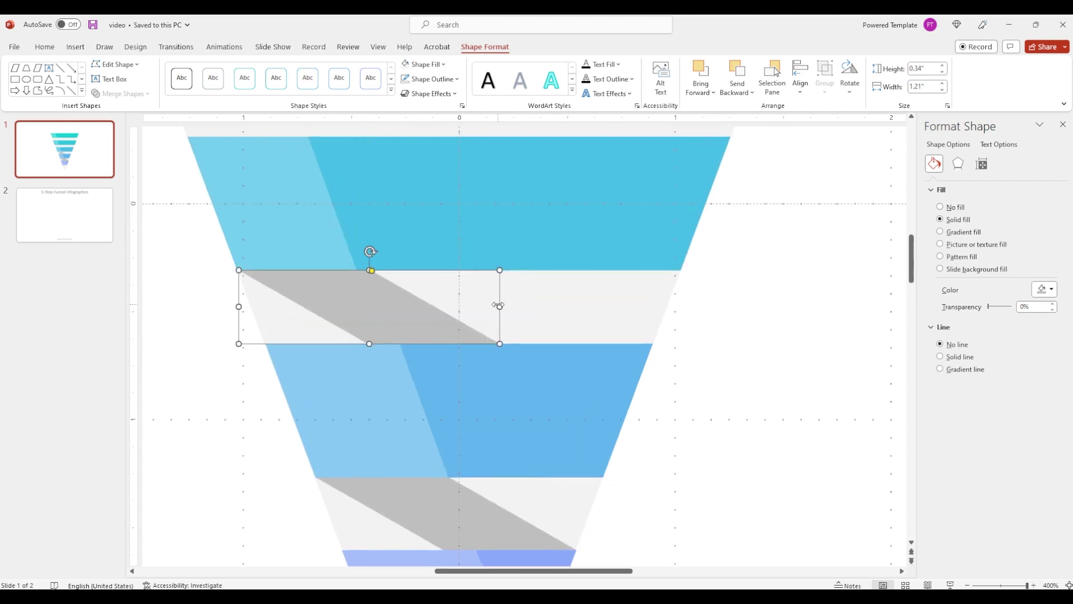
- Stretch and re-slant the copied ribbons to fit the middle gaps between bands
drag(499, 305, 654, 317)
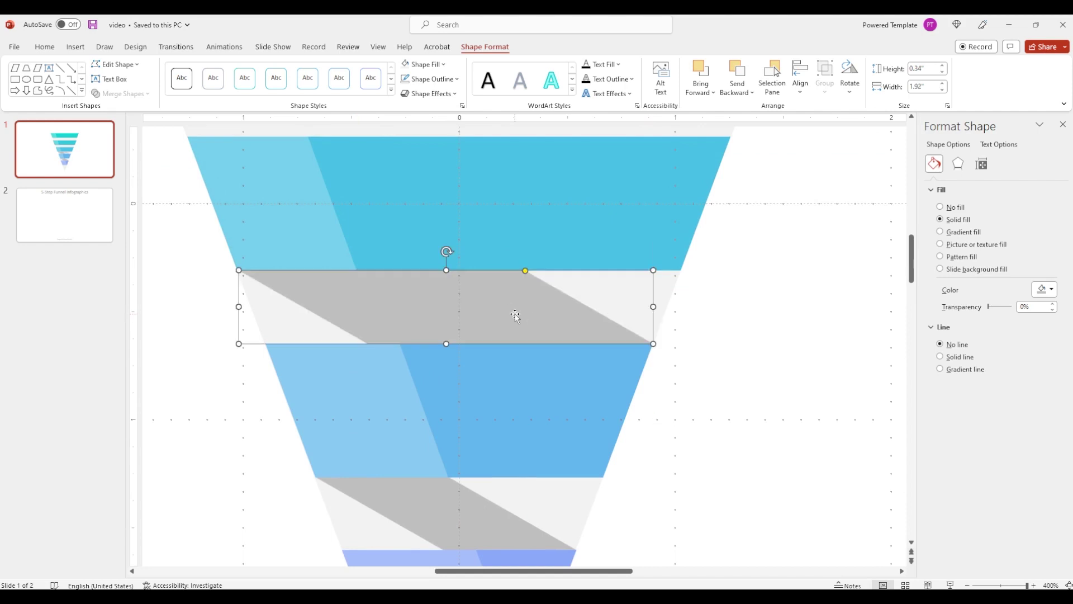
drag(525, 272, 449, 291)
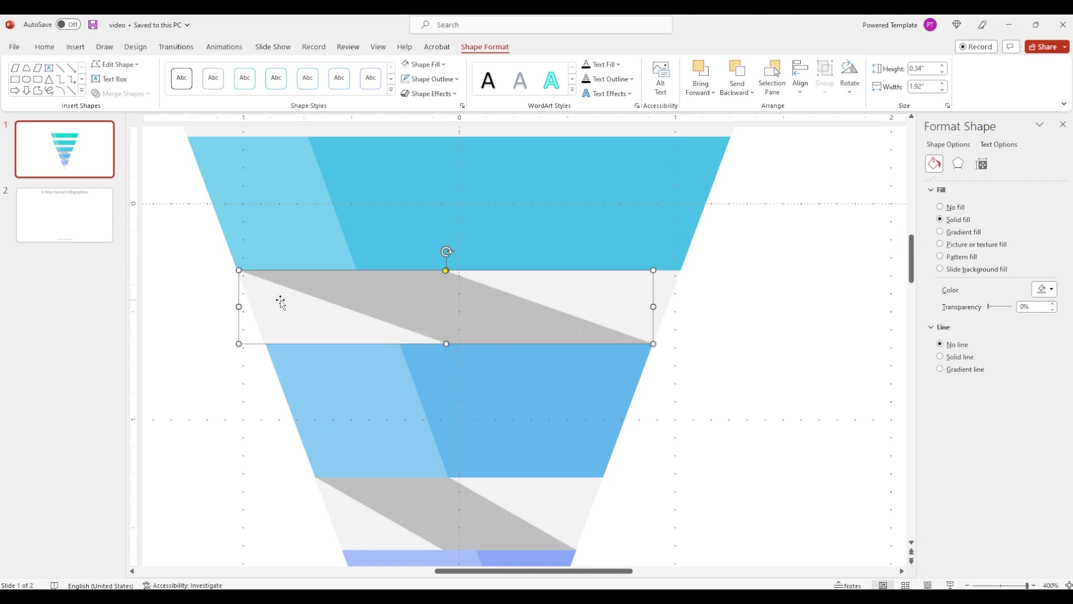
click(236, 306)
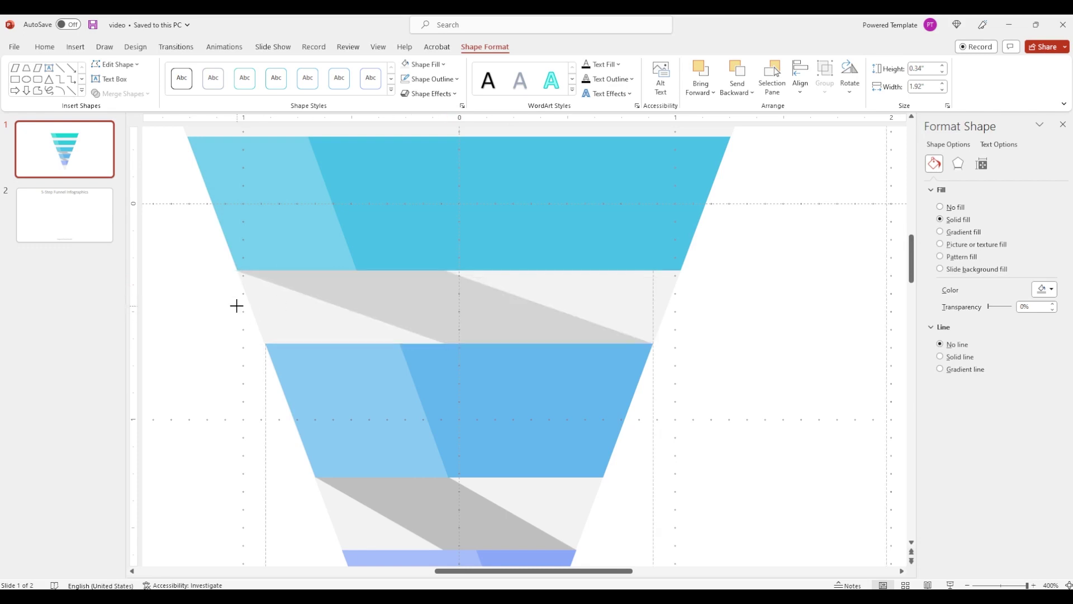
click(237, 306)
mouse_move(541, 355)
mouse_down()
mouse_move(481, 334)
mouse_move(389, 235)
mouse_up()
drag(576, 235, 733, 230)
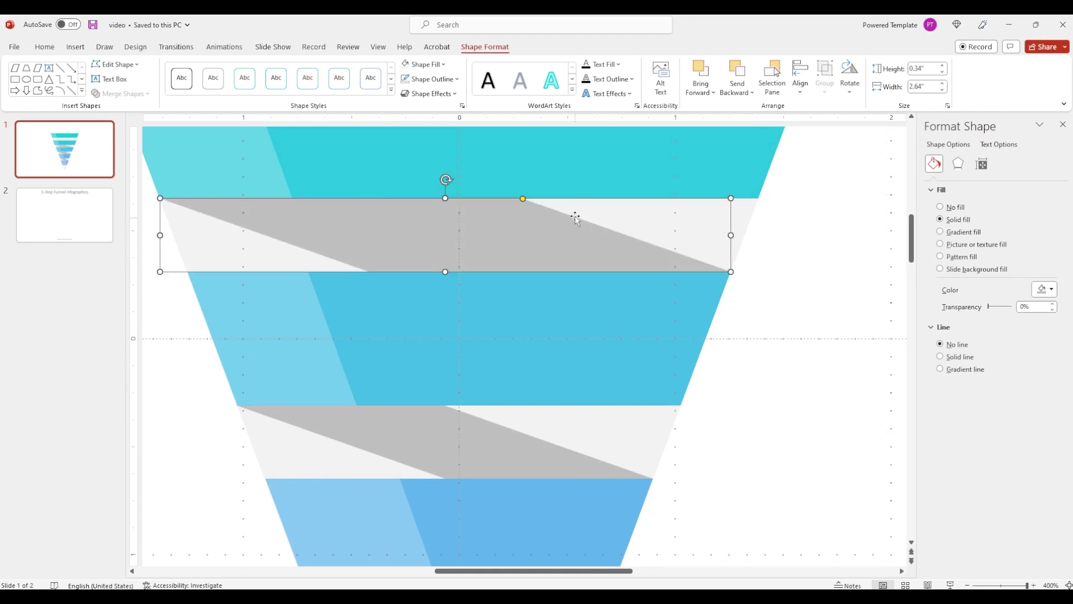
click(456, 200)
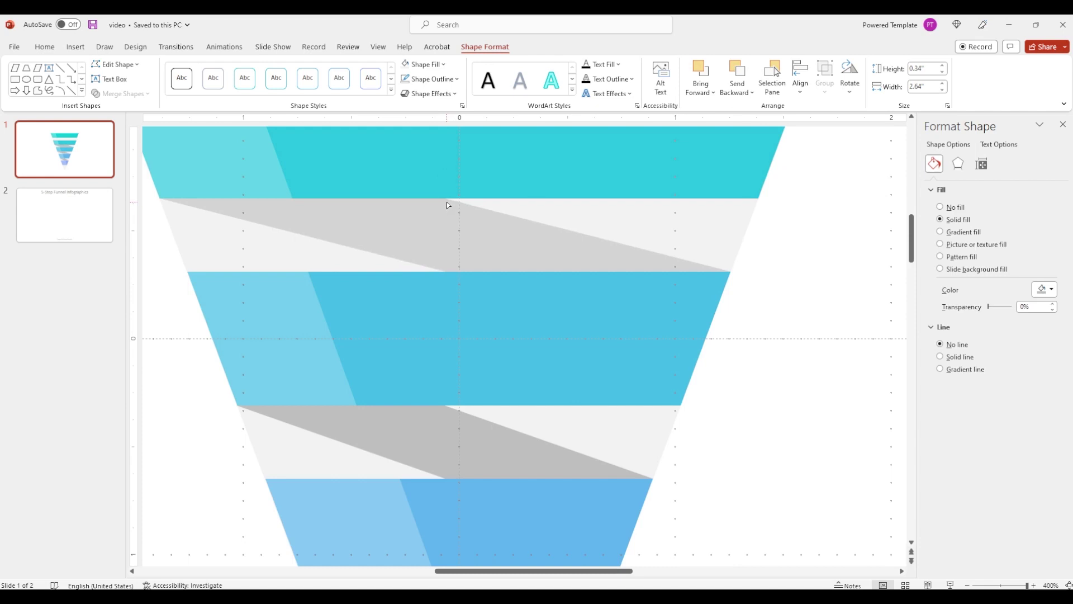
click(445, 204)
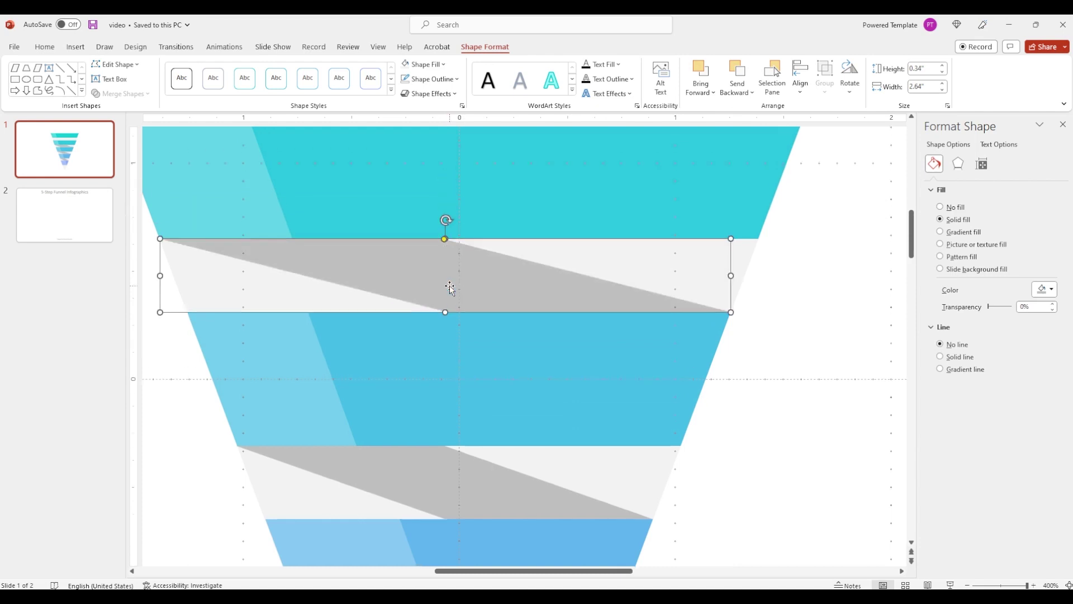
scroll(448, 288, up, 5)
- Paste another ribbon into the top gap and widen it to 3.36"
key(ctrl+v)
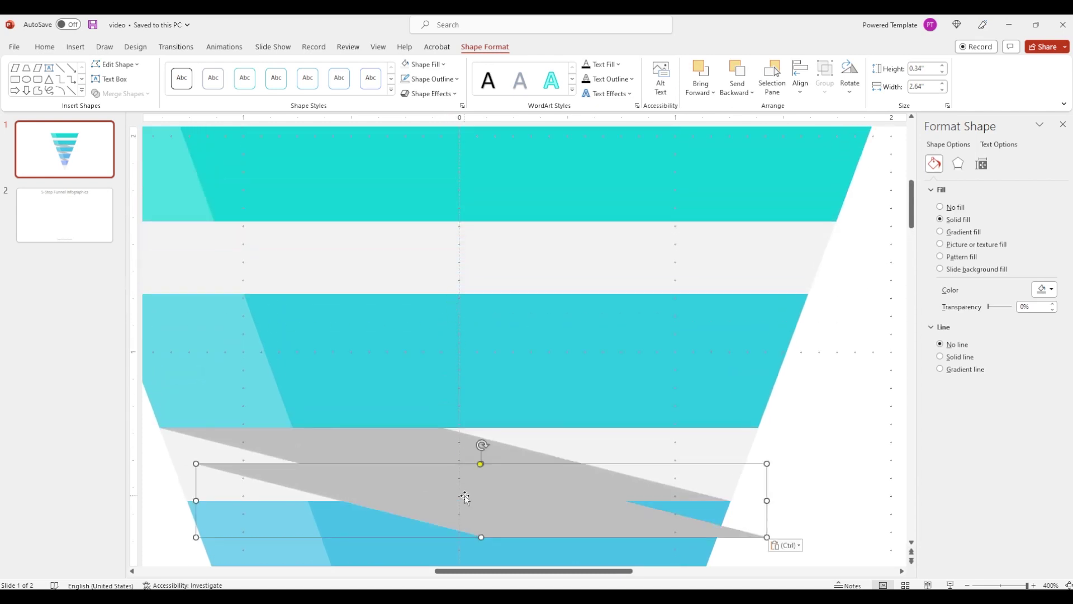
drag(447, 469, 397, 262)
drag(621, 573, 579, 573)
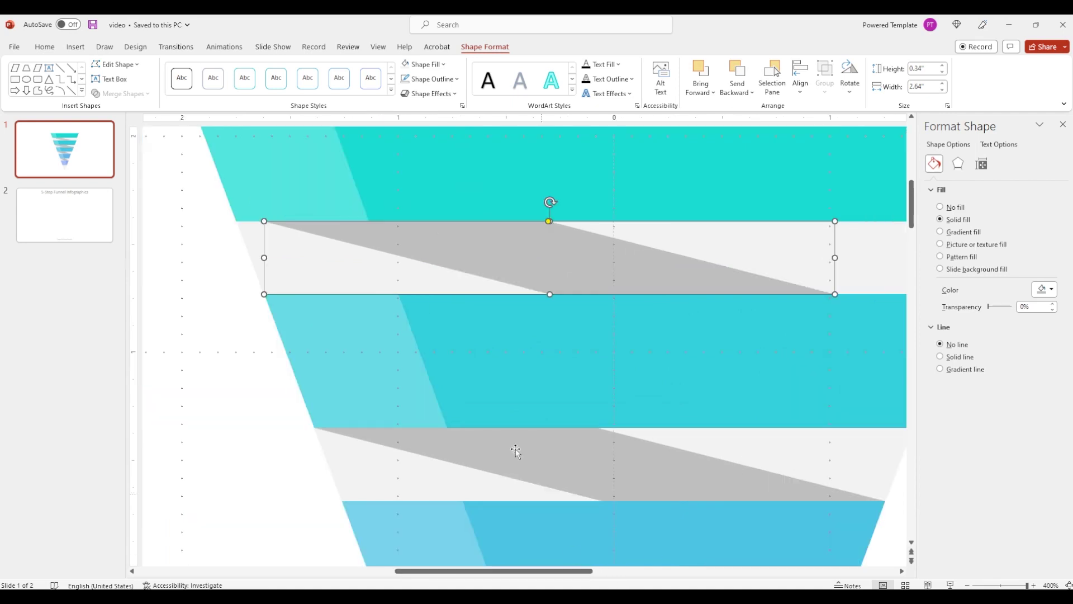
drag(463, 241, 437, 244)
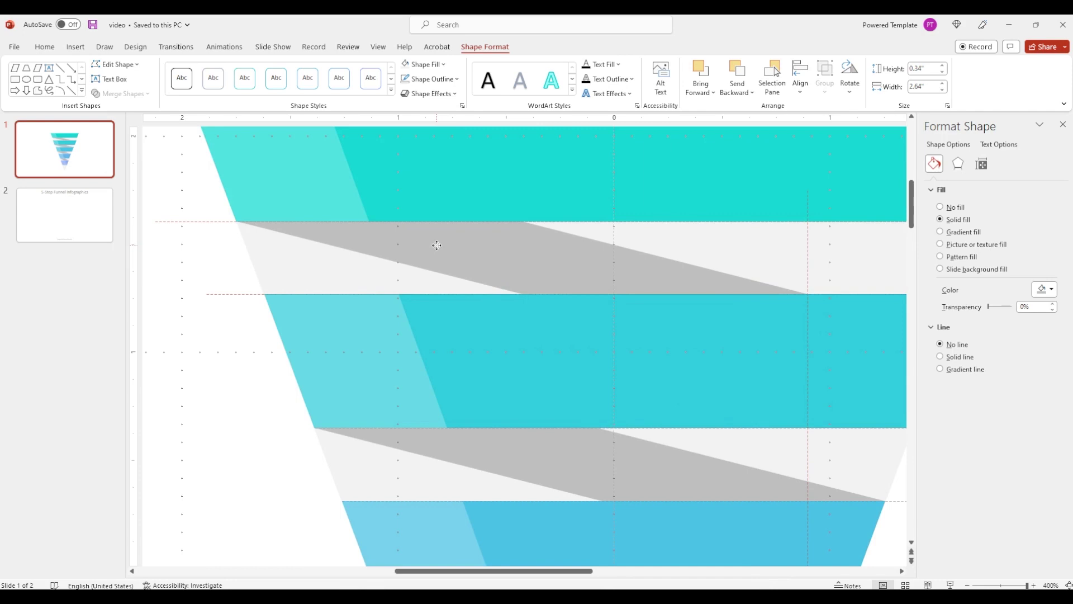
drag(434, 245, 435, 245)
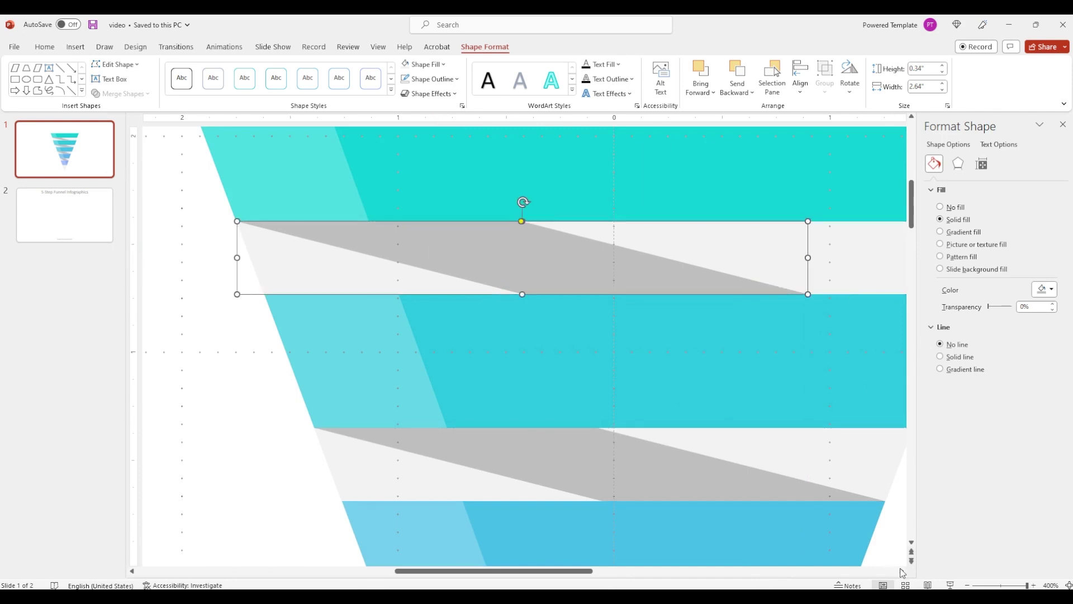
click(901, 570)
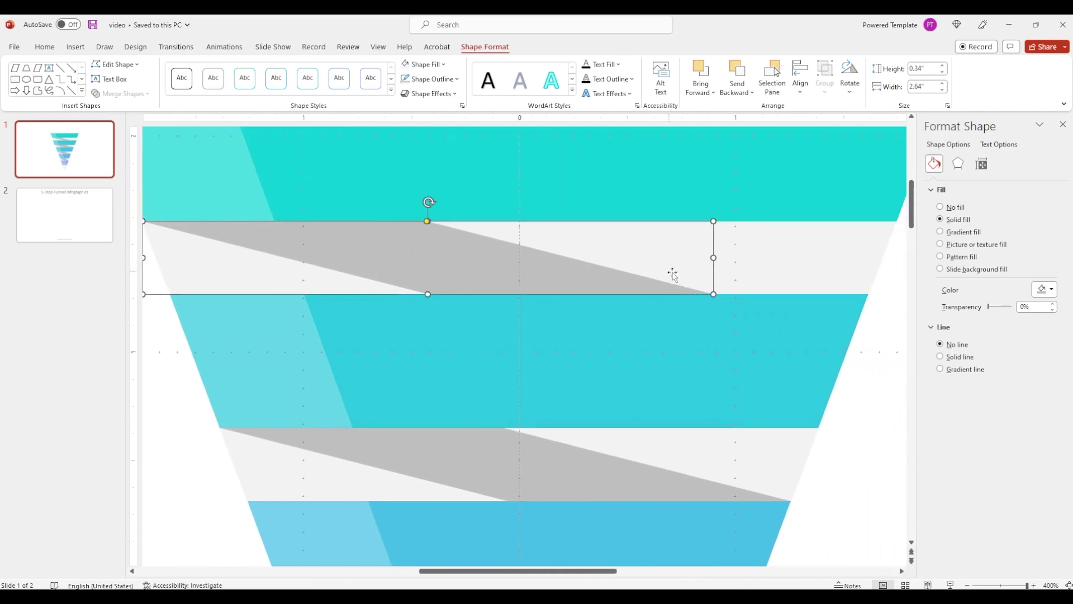
drag(673, 274, 843, 257)
drag(870, 255, 904, 255)
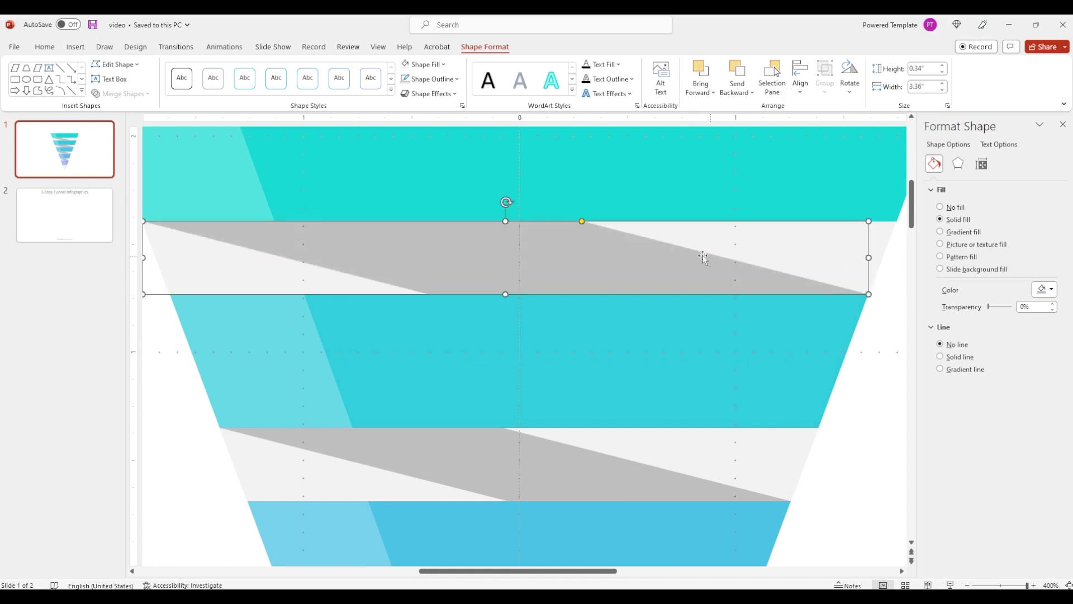
click(495, 228)
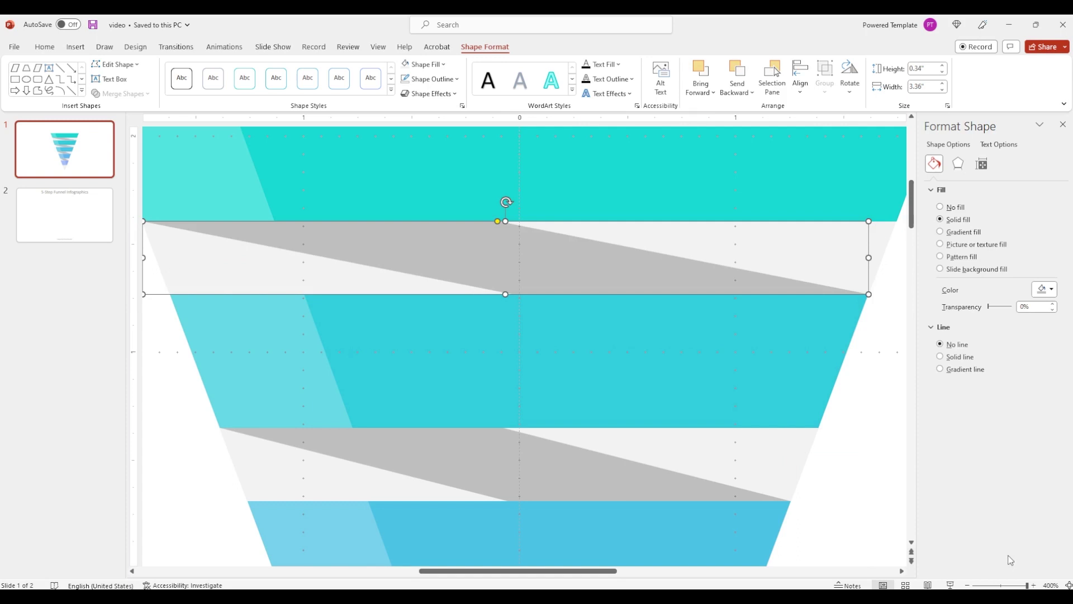
click(1002, 586)
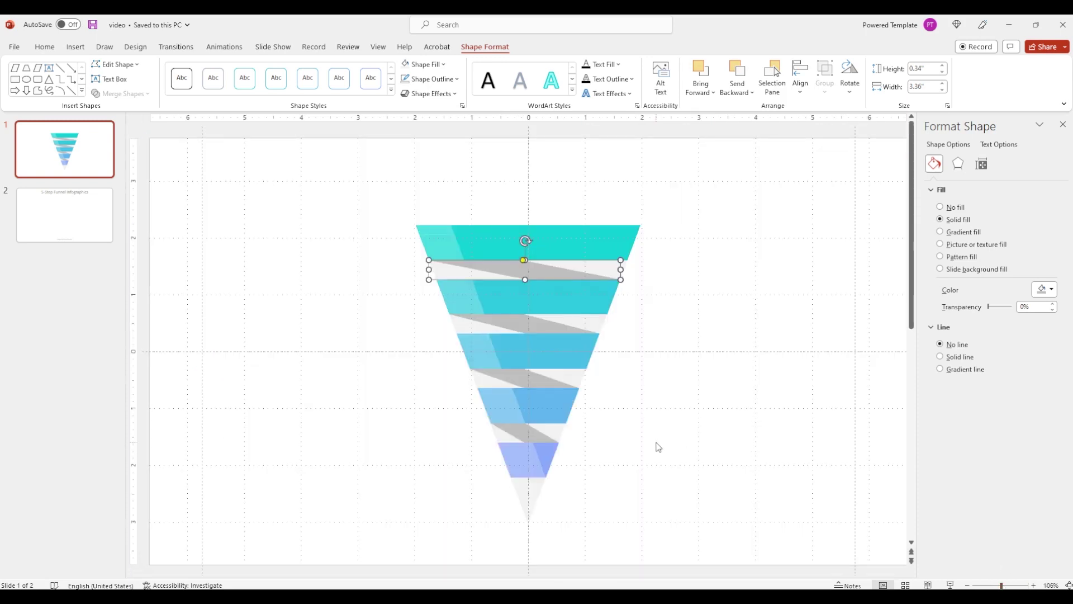
- Delete the pale background triangle behind the funnel
click(626, 440)
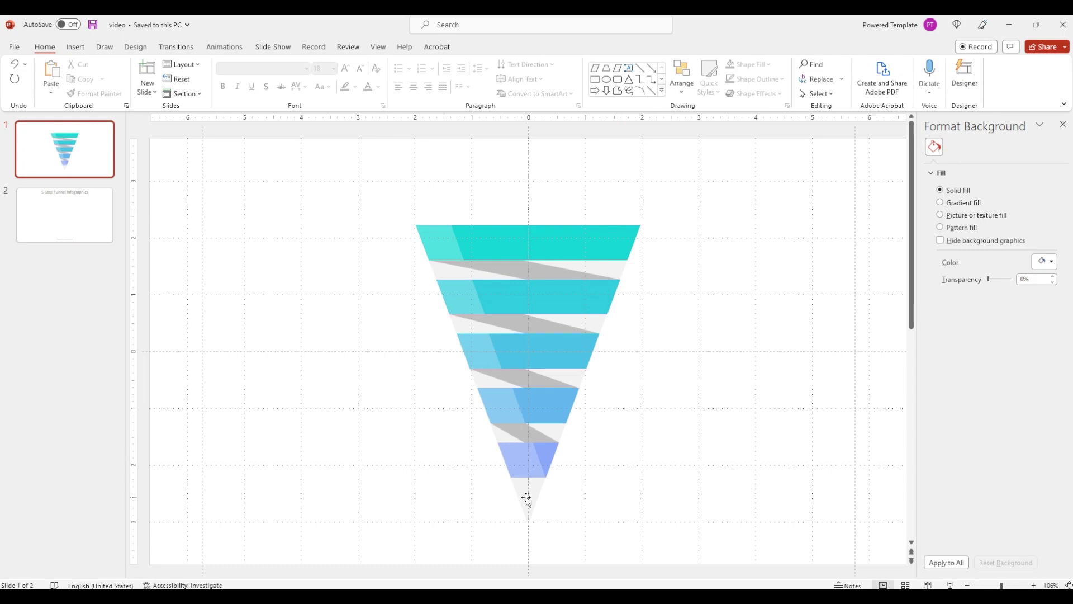
click(529, 498)
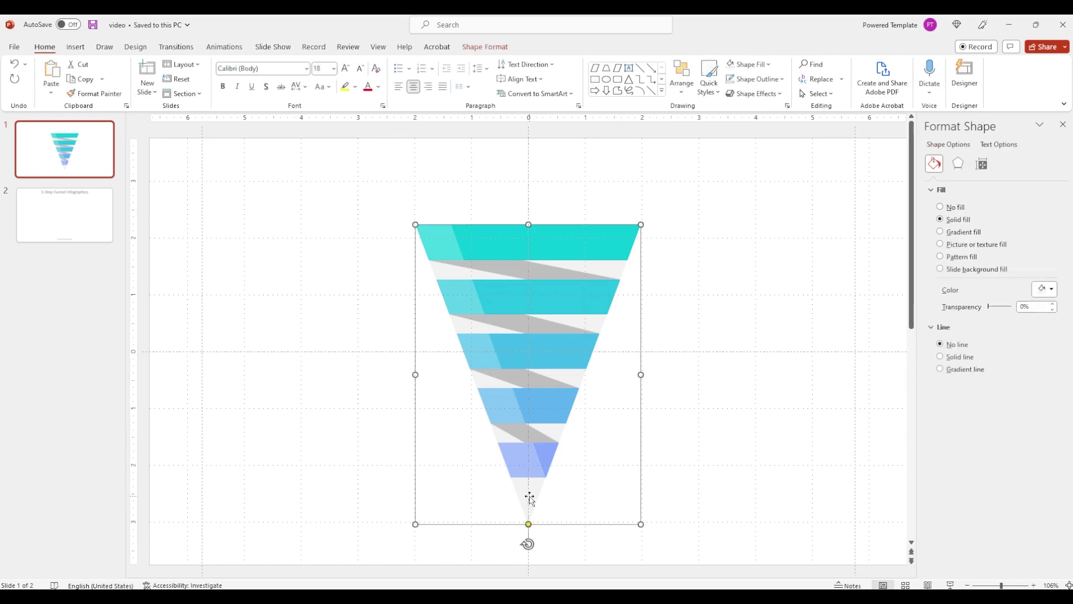
key(Delete)
- Group all funnel bands and ribbons and move the group to the slide's left side
drag(624, 509, 313, 162)
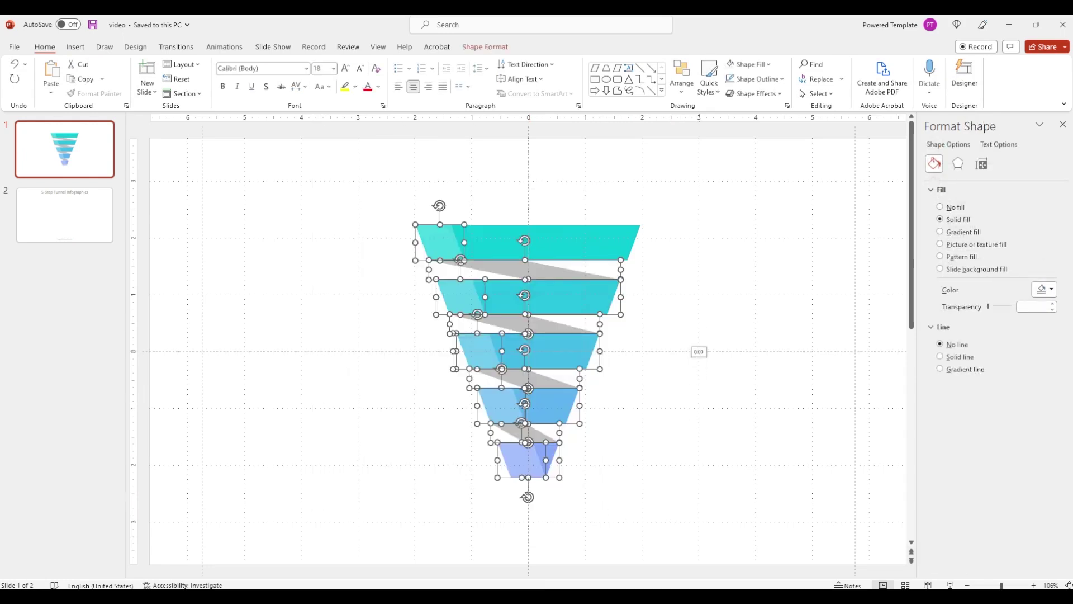
click(698, 354)
drag(670, 539, 309, 129)
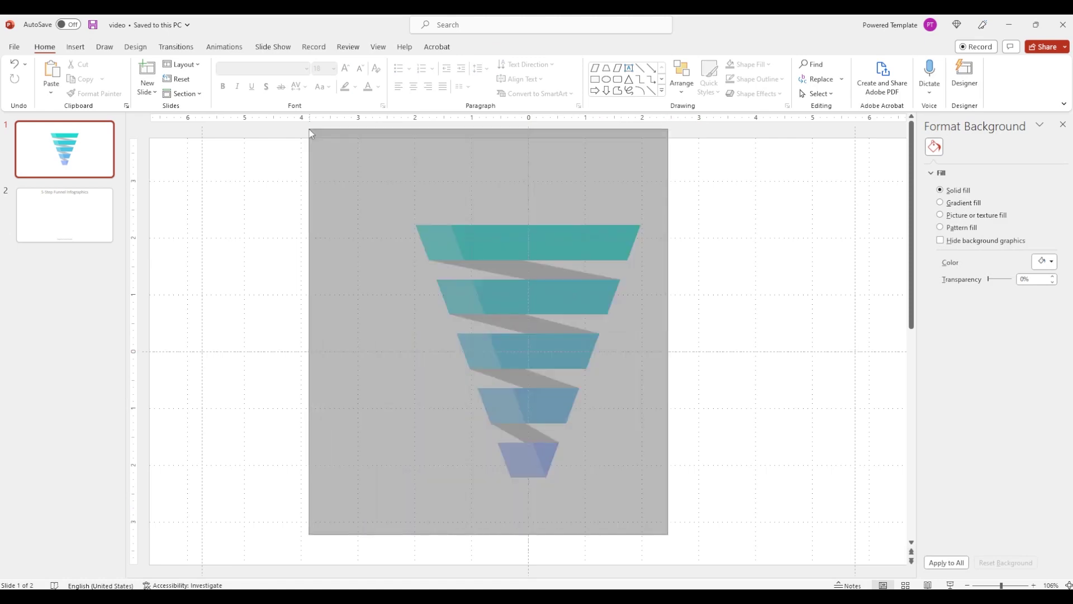
right_click(611, 243)
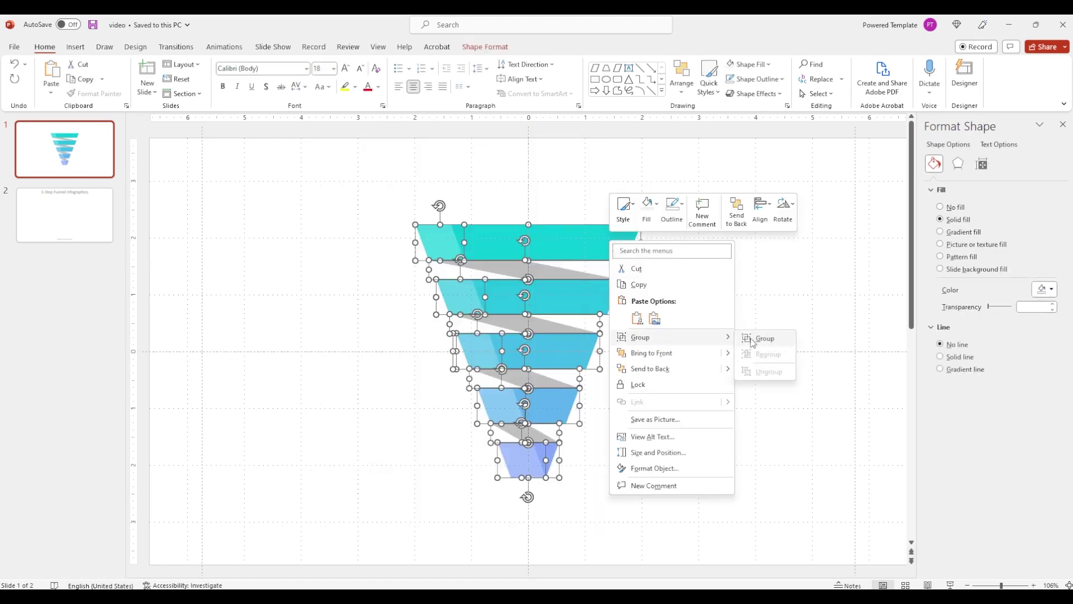
mouse_move(639, 337)
click(756, 338)
drag(644, 383, 499, 378)
click(499, 377)
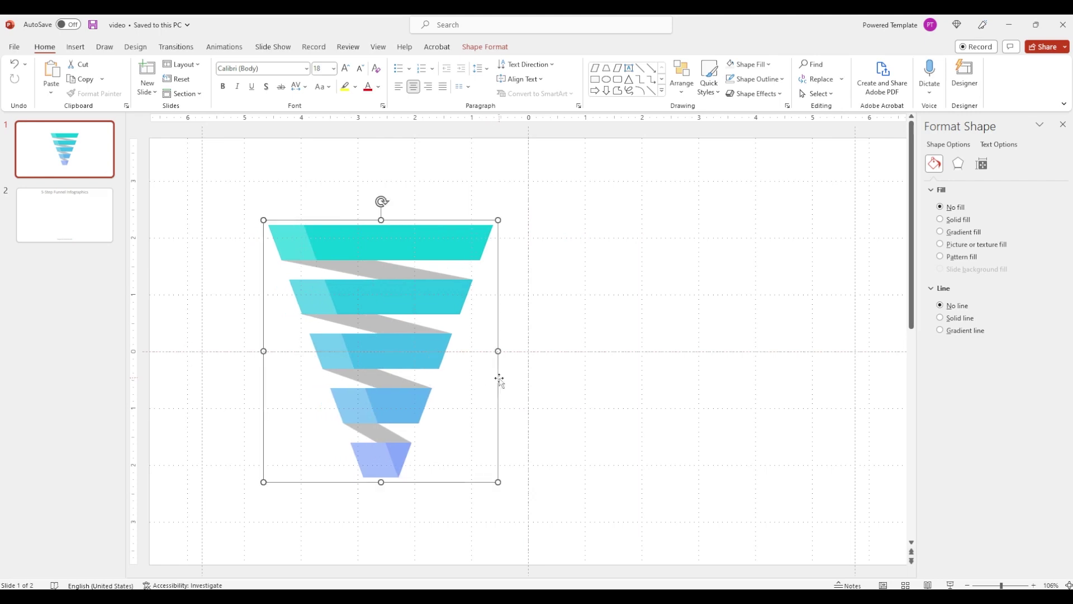
click(468, 236)
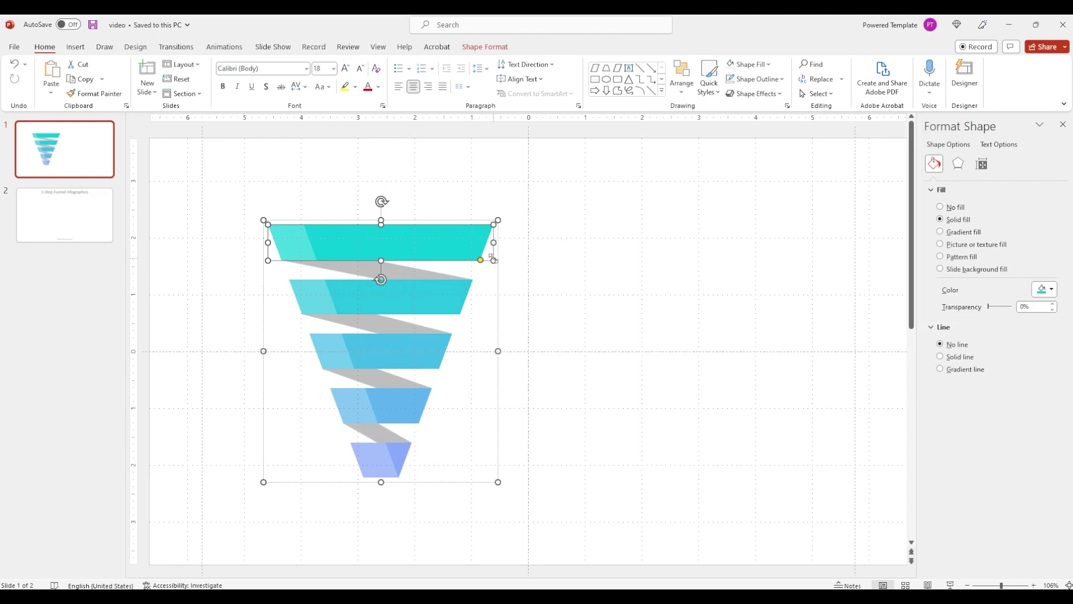
click(469, 48)
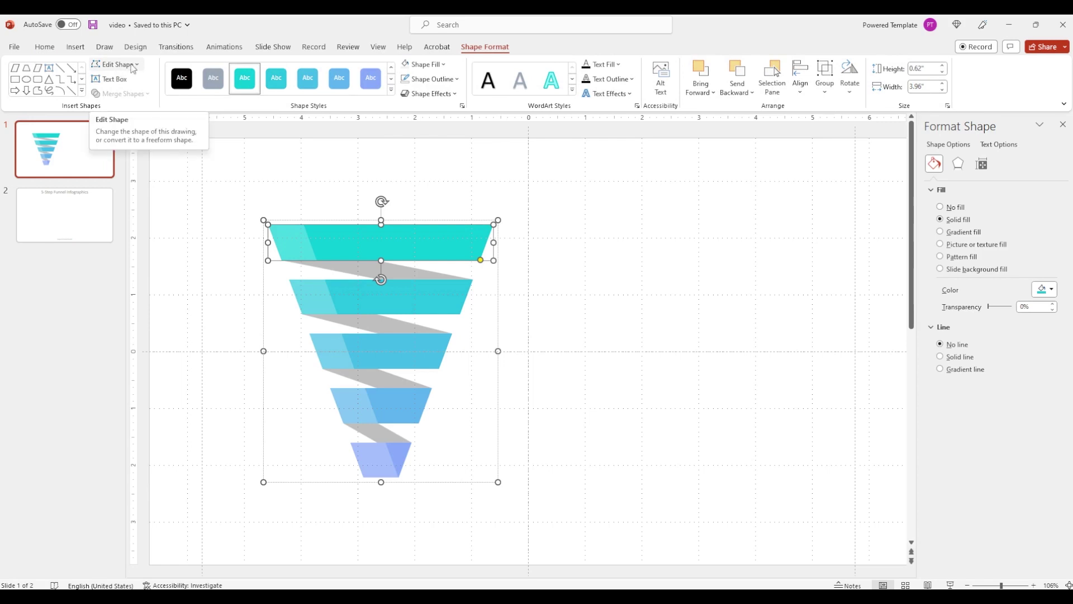
- Draw a wide 0.62" by 9.97" rectangle across the funnel's bottom step
click(75, 47)
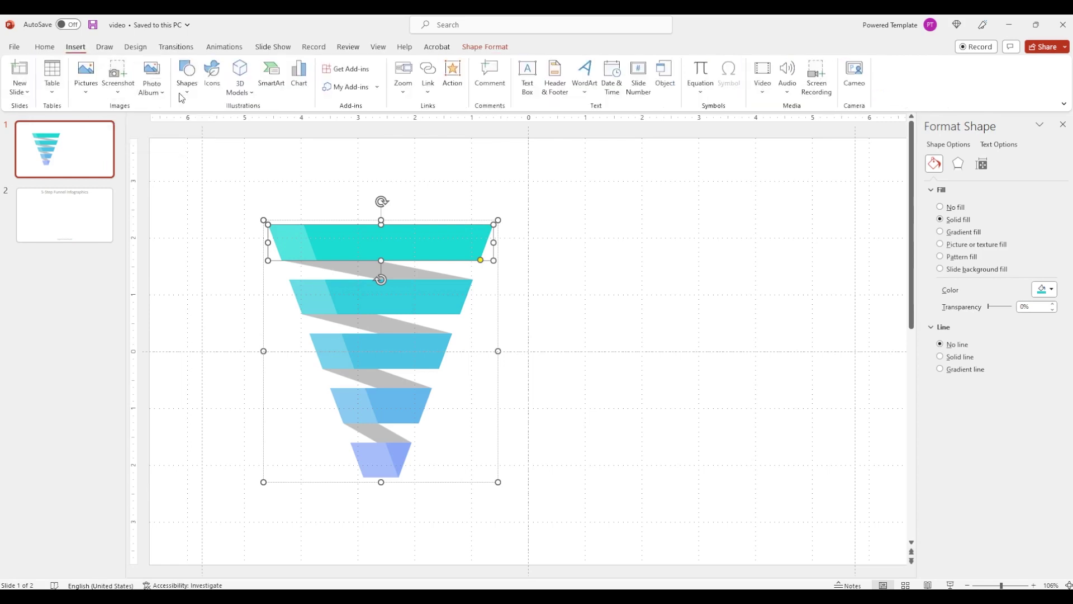
click(187, 75)
click(250, 123)
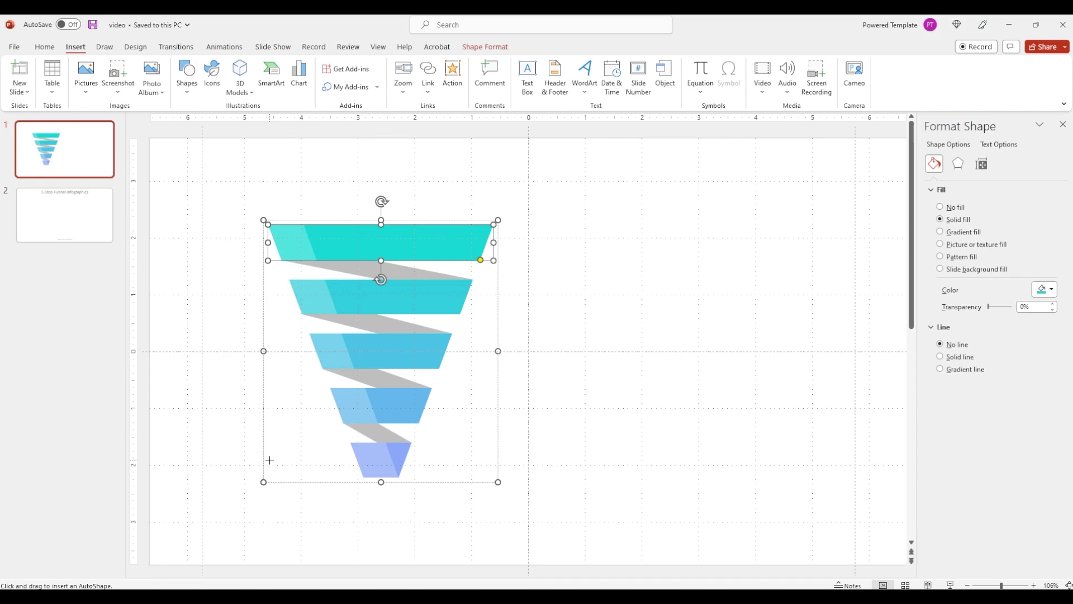
mouse_move(271, 452)
mouse_down()
mouse_move(841, 478)
mouse_move(812, 478)
mouse_up()
drag(257, 461, 245, 462)
click(1045, 390)
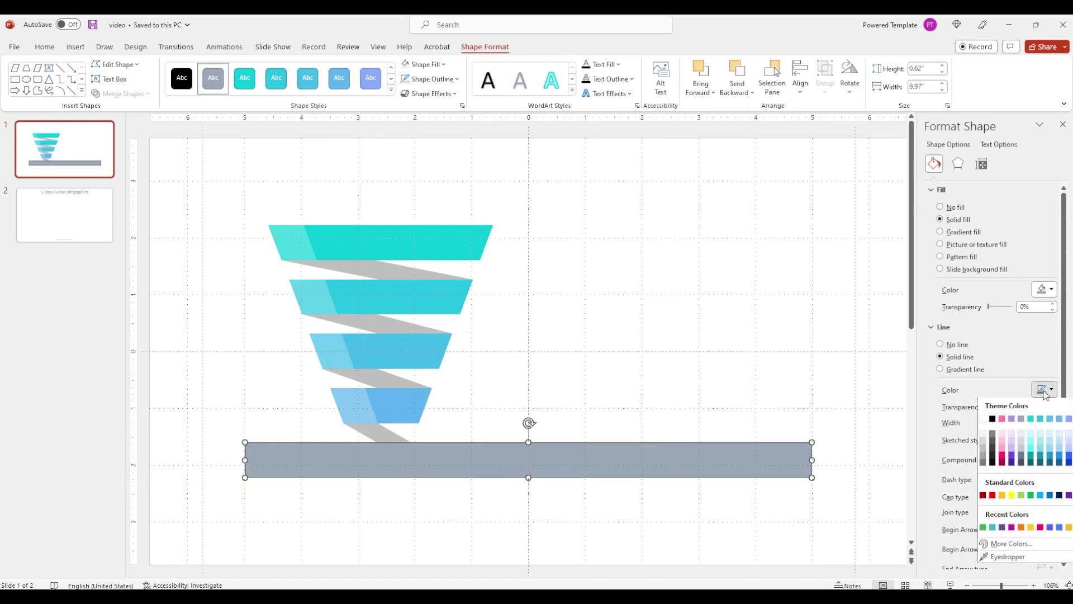
click(985, 417)
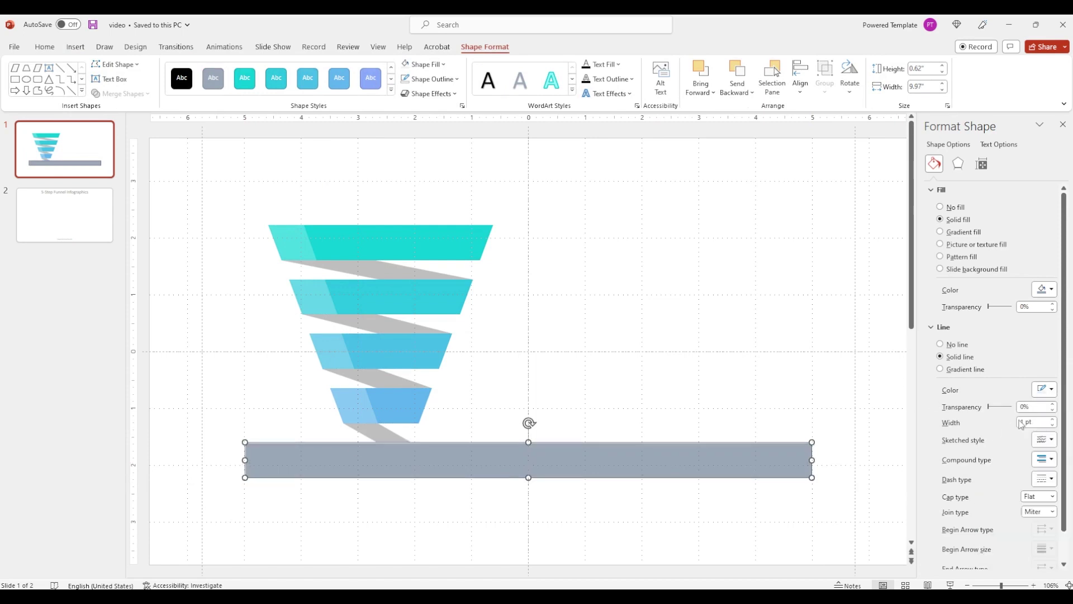
- Send the rectangle to back, remove its outline, and fill it very light gray
right_click(738, 475)
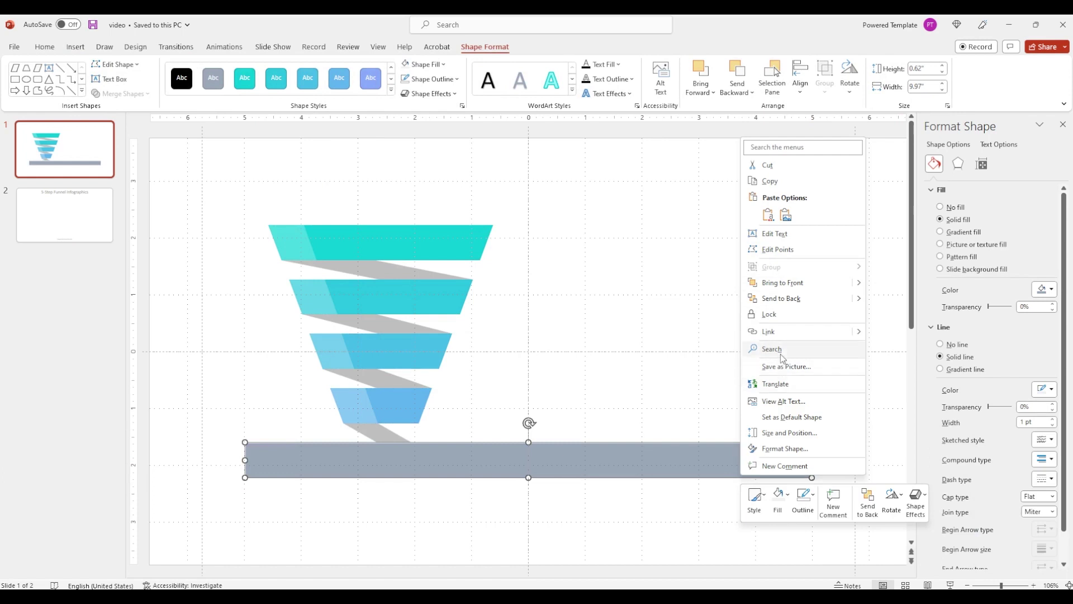
click(782, 297)
click(957, 345)
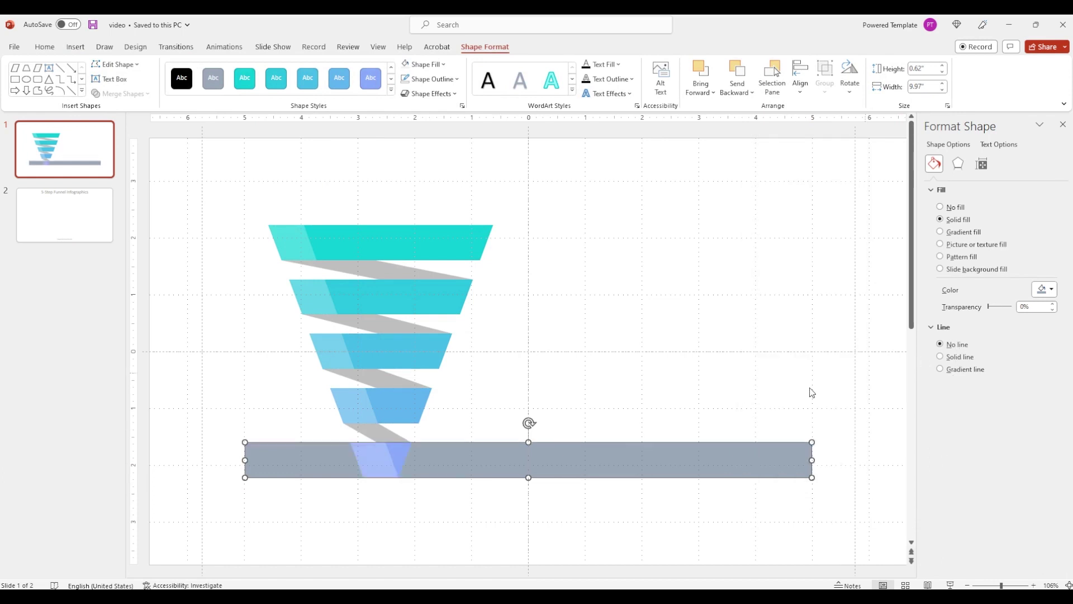
click(1053, 289)
click(984, 338)
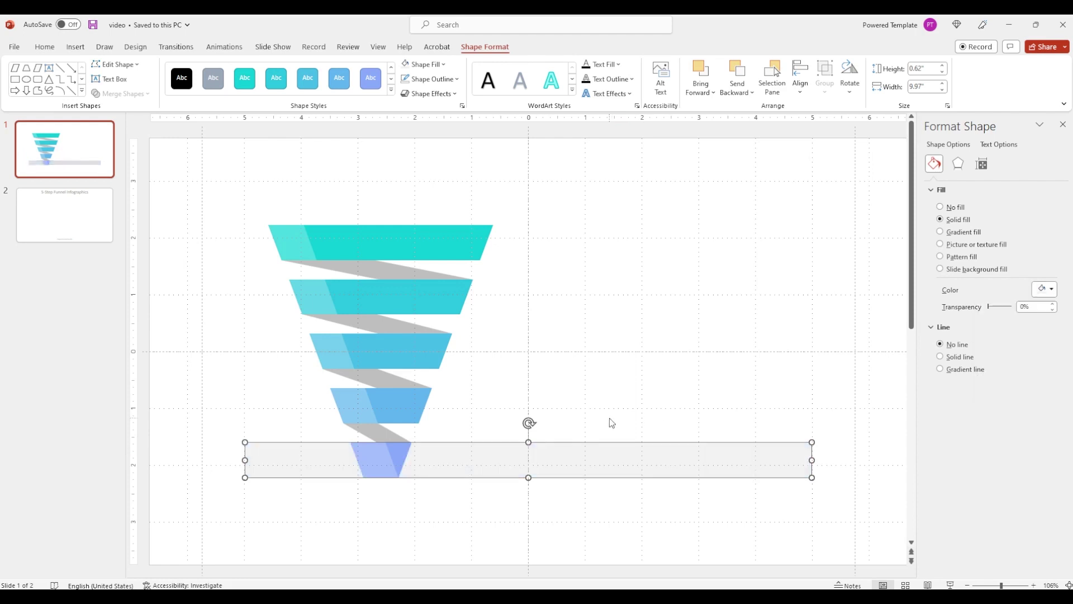
click(487, 431)
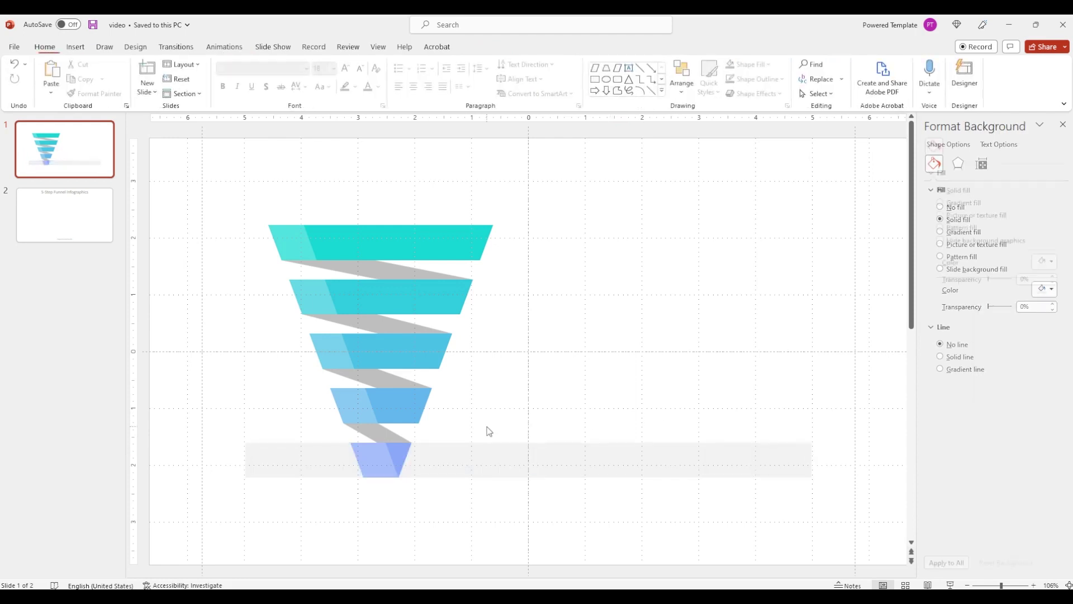
click(482, 464)
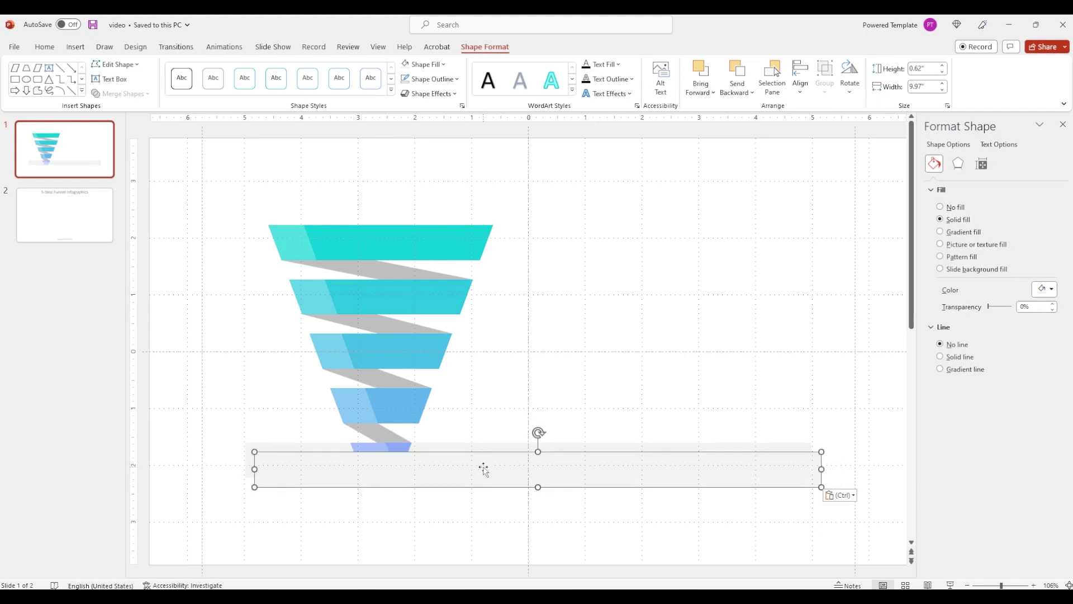
- Duplicate the gray band and move the copies up behind the funnel steps
drag(450, 462, 460, 535)
click(452, 442)
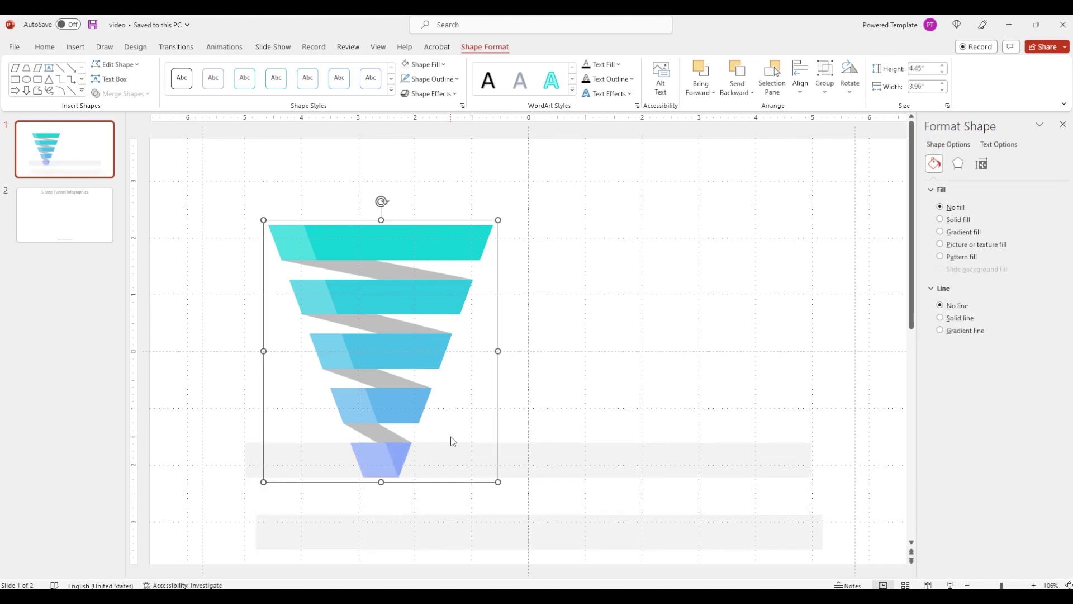
click(407, 448)
click(933, 69)
click(749, 468)
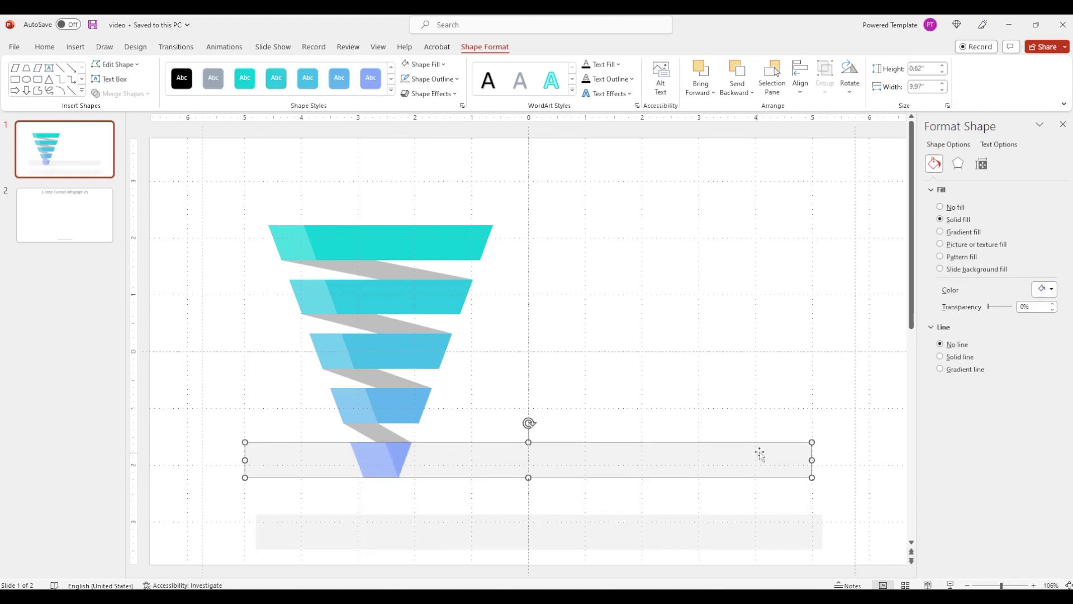
mouse_move(659, 529)
mouse_down()
mouse_move(653, 406)
mouse_move(611, 343)
mouse_up()
key(ctrl+c)
key(ctrl+v)
click(593, 415)
drag(593, 415, 573, 244)
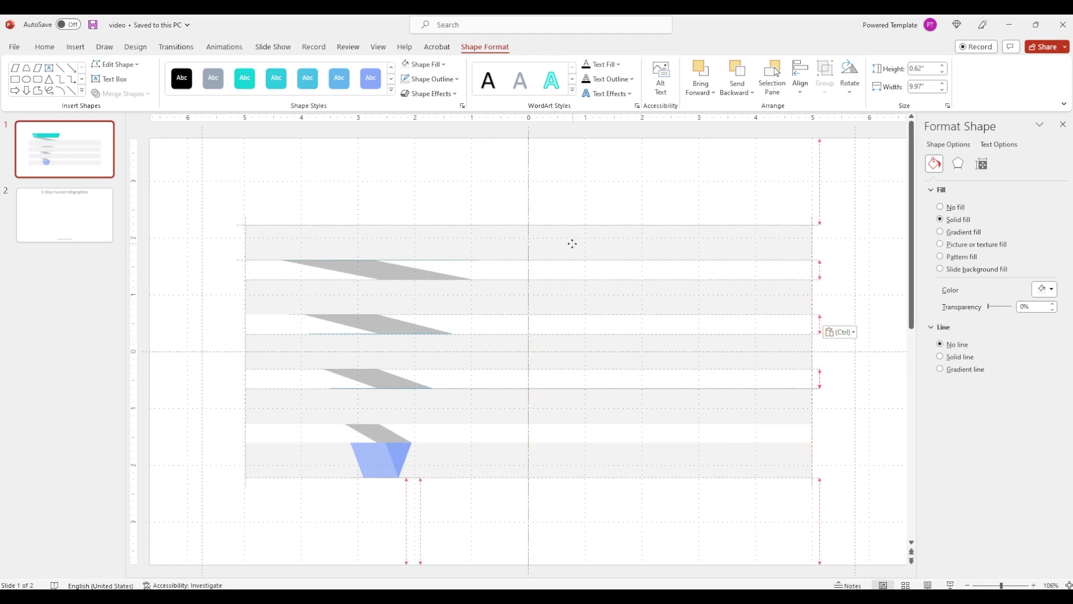
- Center-align all five gray bands, distribute them vertically, and send them behind the funnel
shift+click(598, 308)
shift+click(601, 341)
shift+click(607, 403)
shift+click(614, 460)
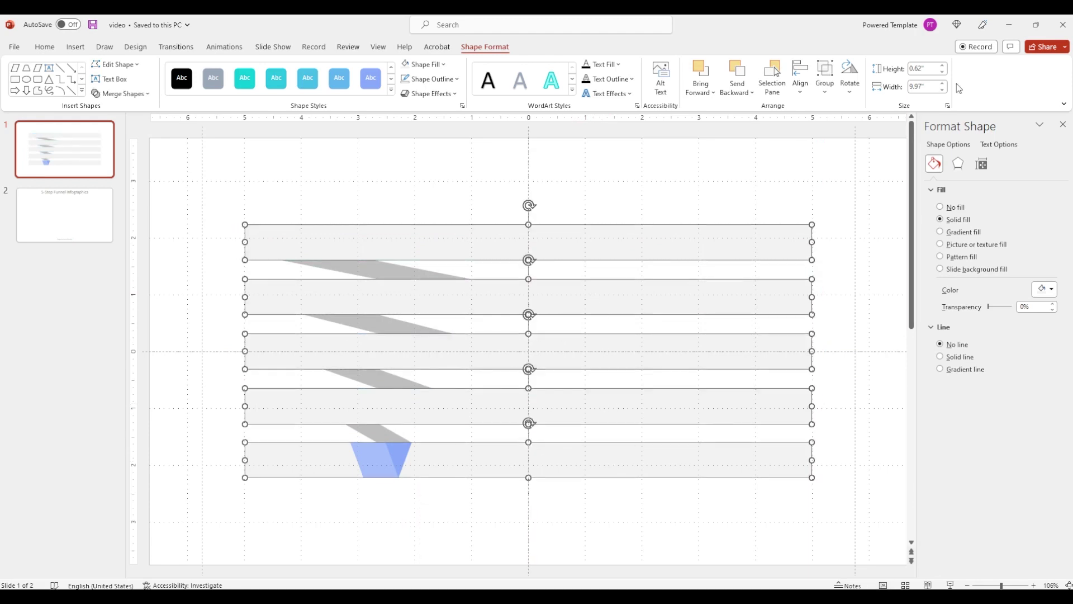
click(800, 81)
click(824, 125)
right_click(584, 233)
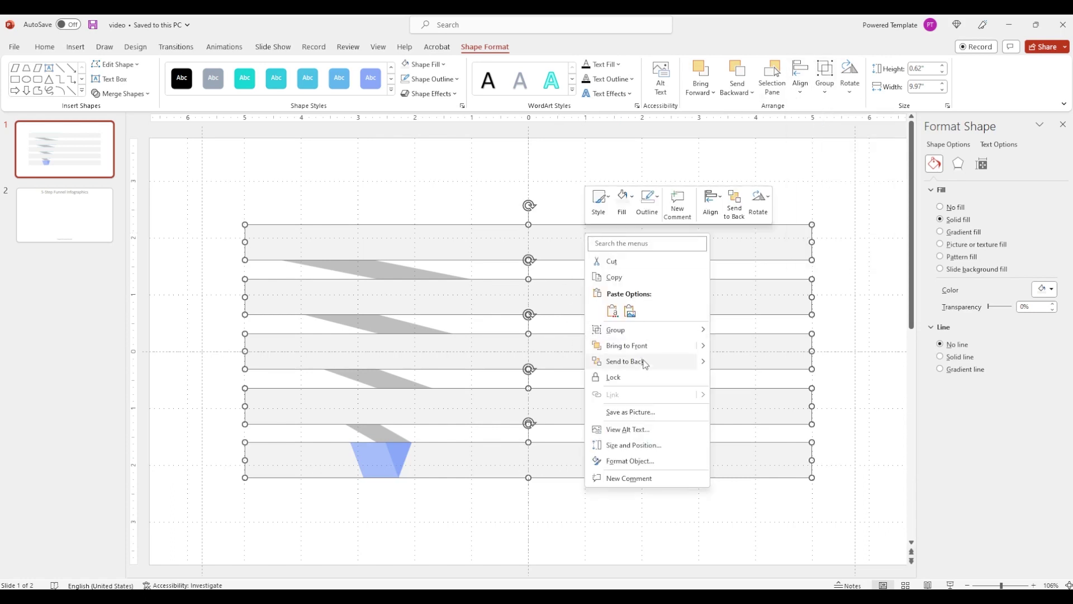
click(801, 81)
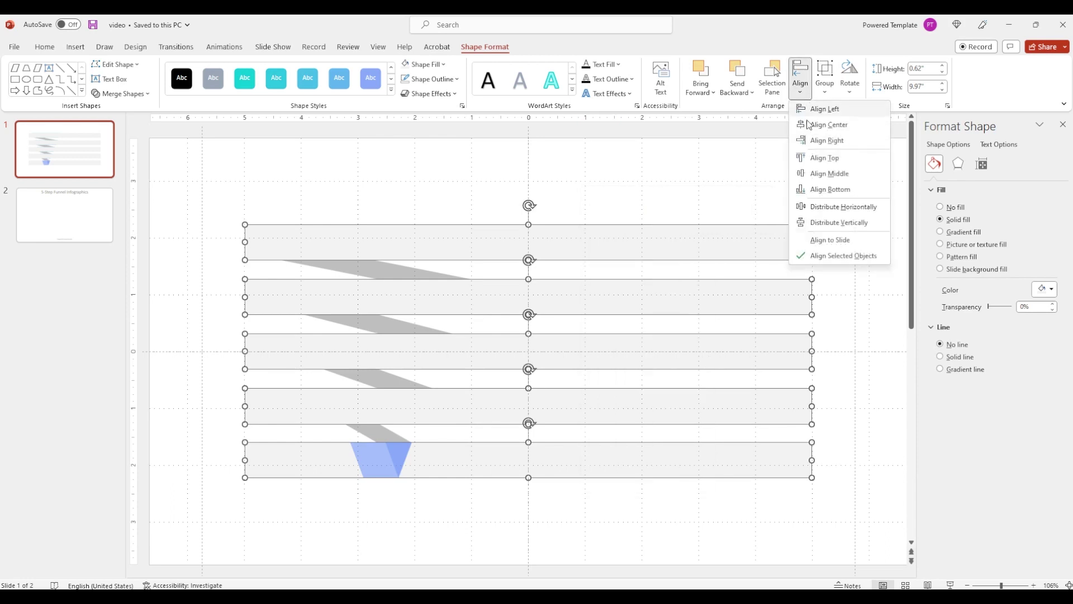
click(818, 223)
right_click(663, 248)
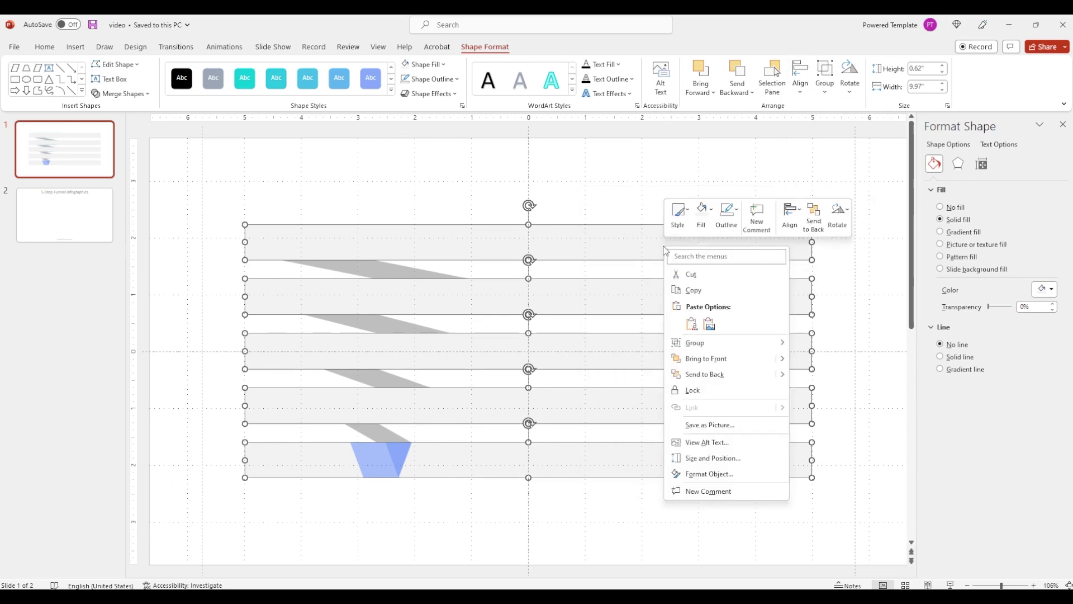
click(713, 374)
click(480, 211)
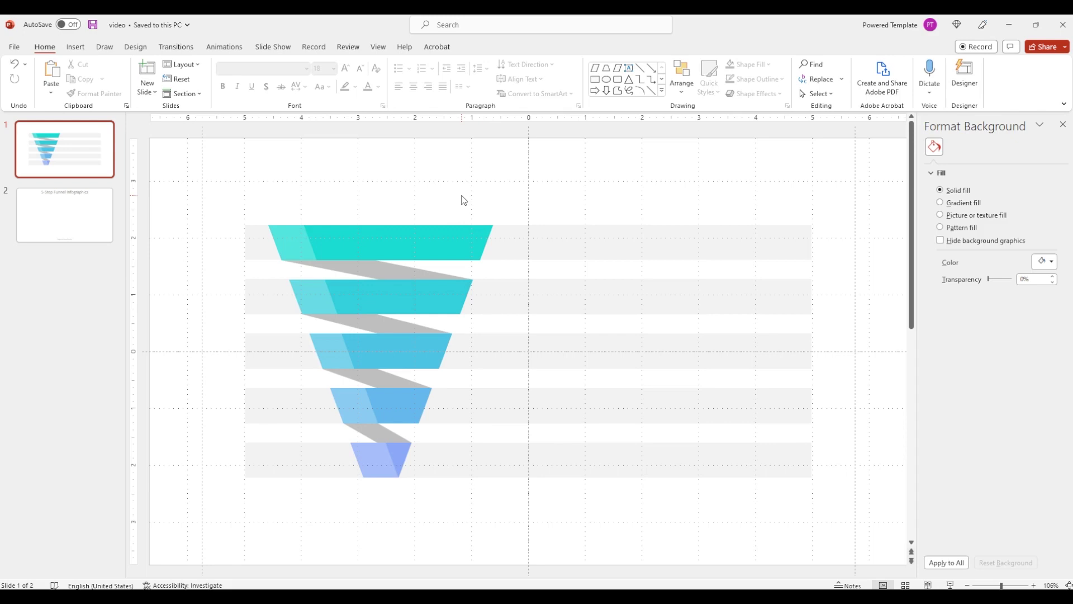
- Copy the bottom funnel step, give it a blue fill at 0% transparency, and flip it vertically
click(402, 459)
click(385, 460)
key(ctrl+c)
key(ctrl+v)
drag(390, 472, 474, 464)
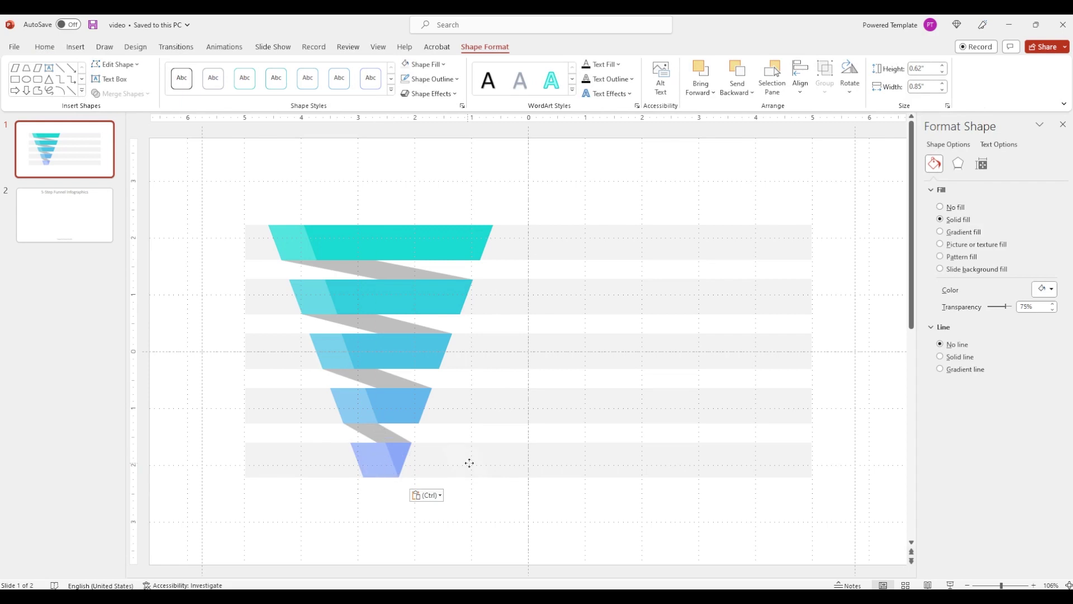
click(1044, 288)
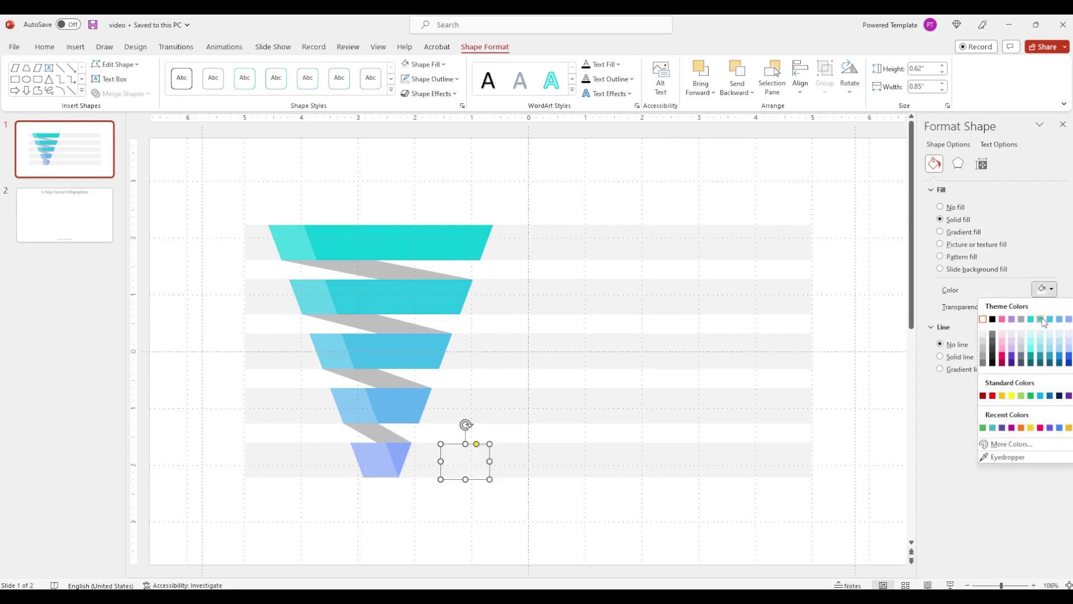
click(1069, 320)
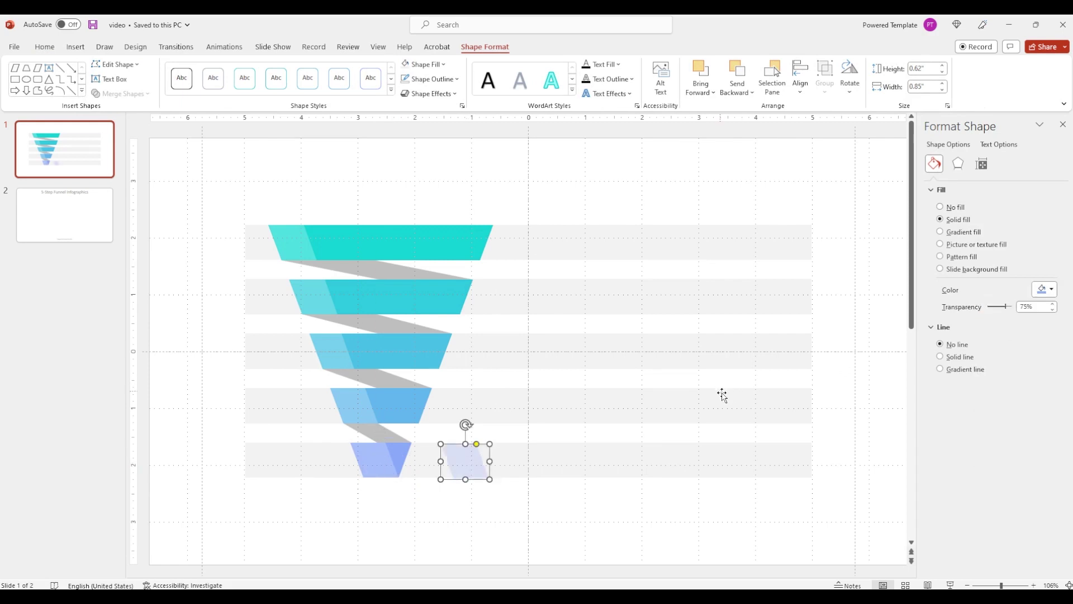
drag(1003, 308, 988, 307)
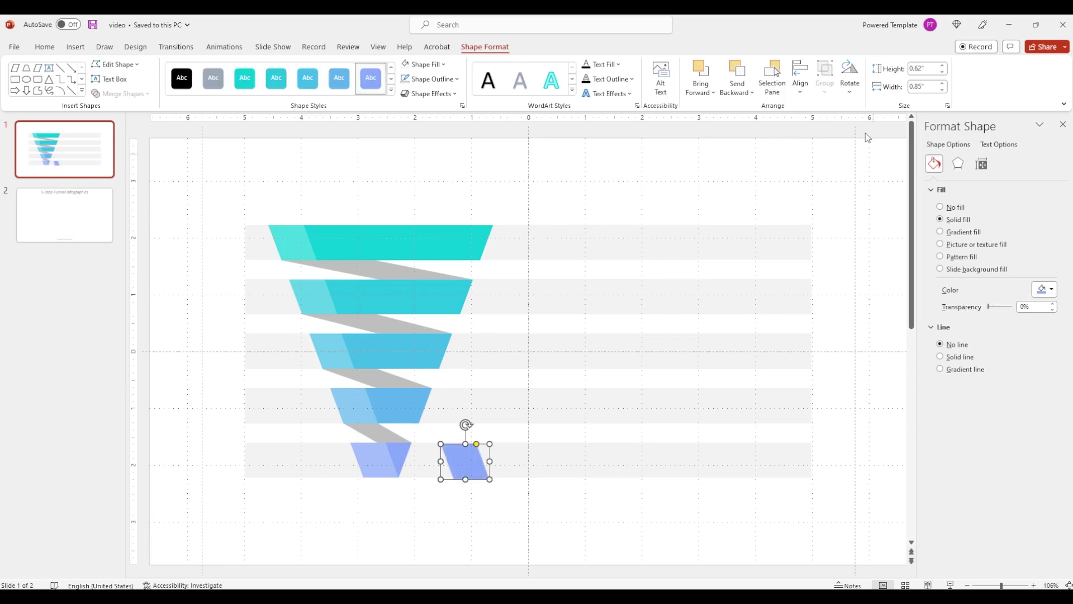
click(850, 79)
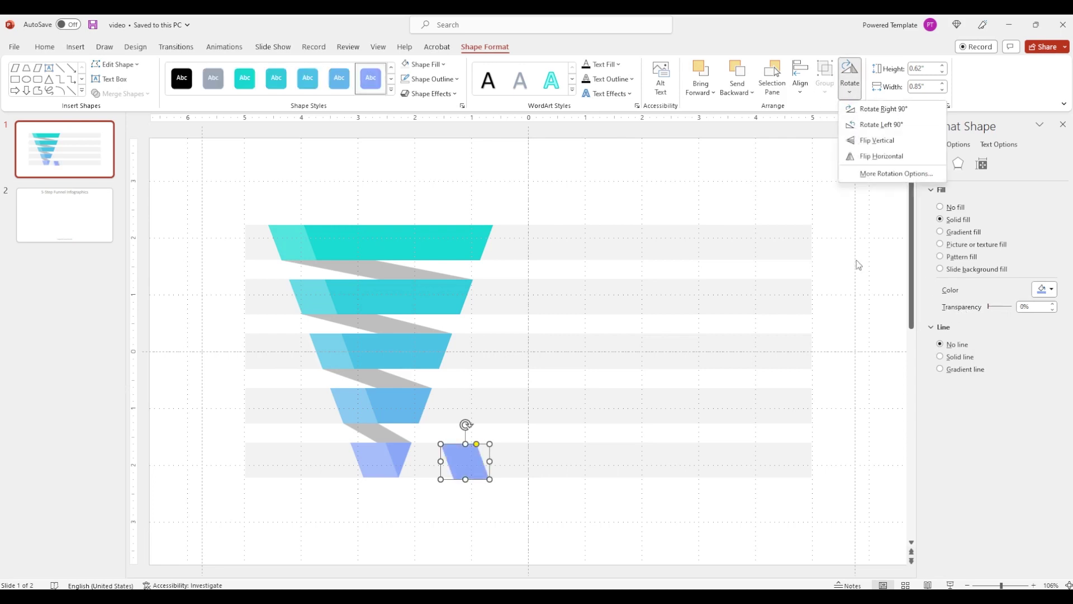
click(876, 141)
- Shape the copy into a thin slanted accent beside the bottom step, then duplicate it
drag(489, 461, 465, 462)
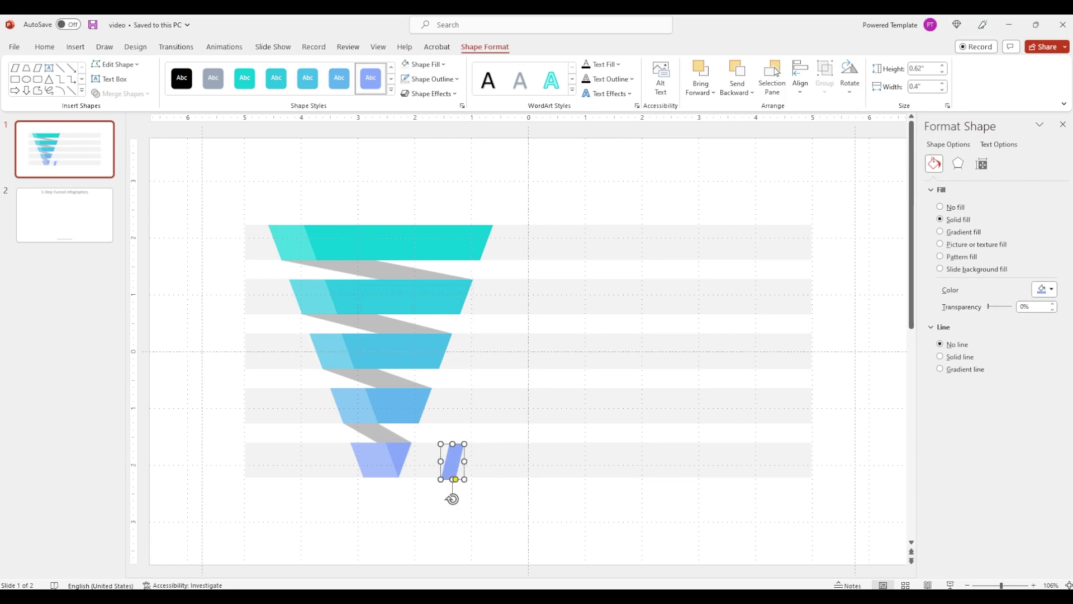
drag(1001, 585, 1028, 584)
drag(523, 360, 388, 353)
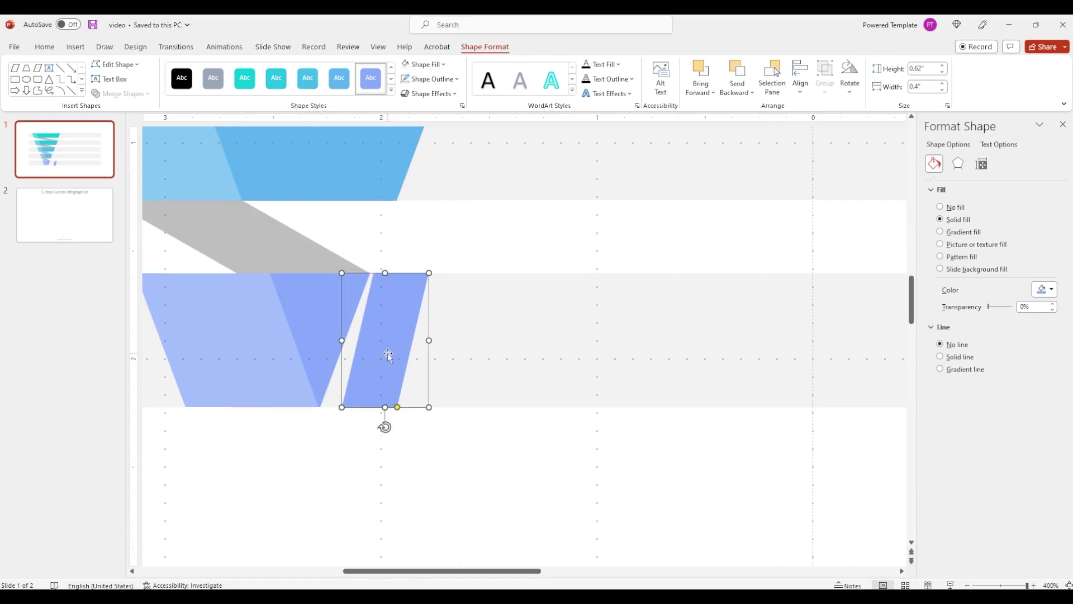
drag(397, 407, 378, 403)
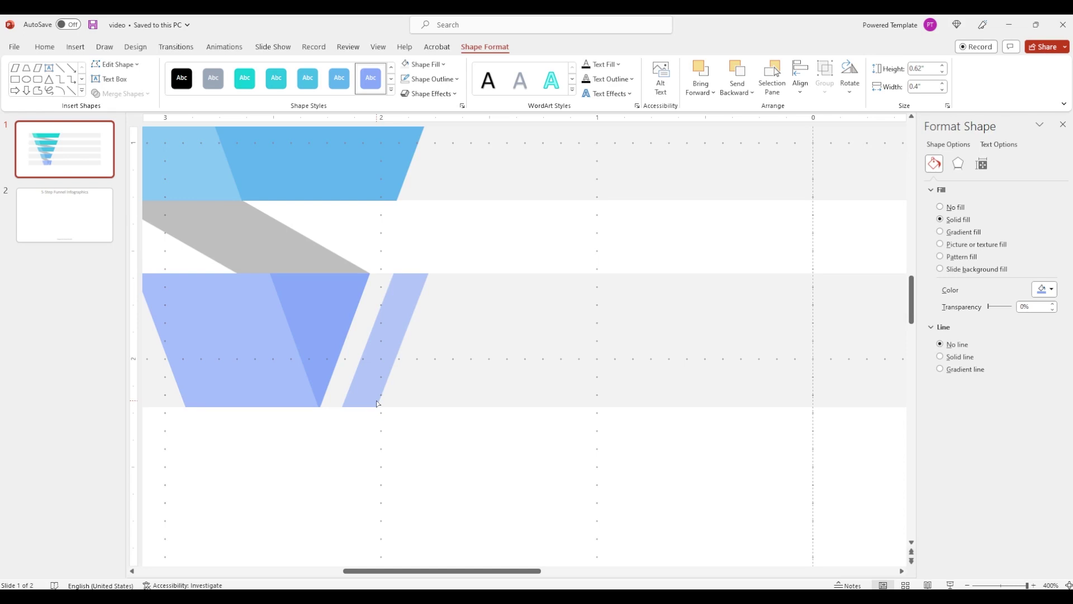
mouse_move(377, 363)
mouse_down()
mouse_move(357, 366)
mouse_move(467, 370)
mouse_up()
click(1007, 585)
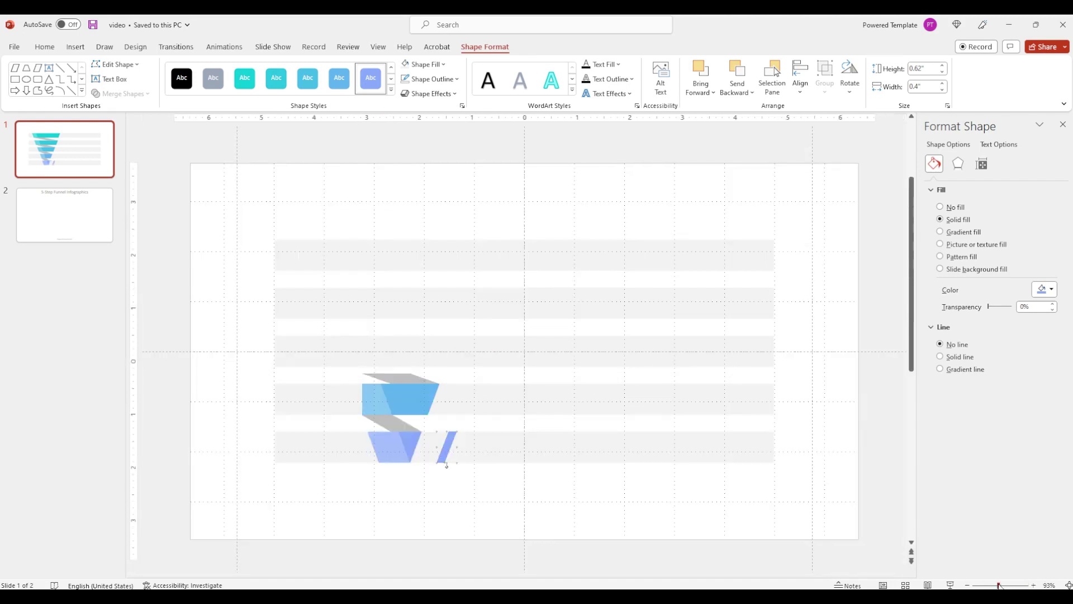
drag(447, 445, 453, 399)
key(ctrl+c)
key(ctrl+v)
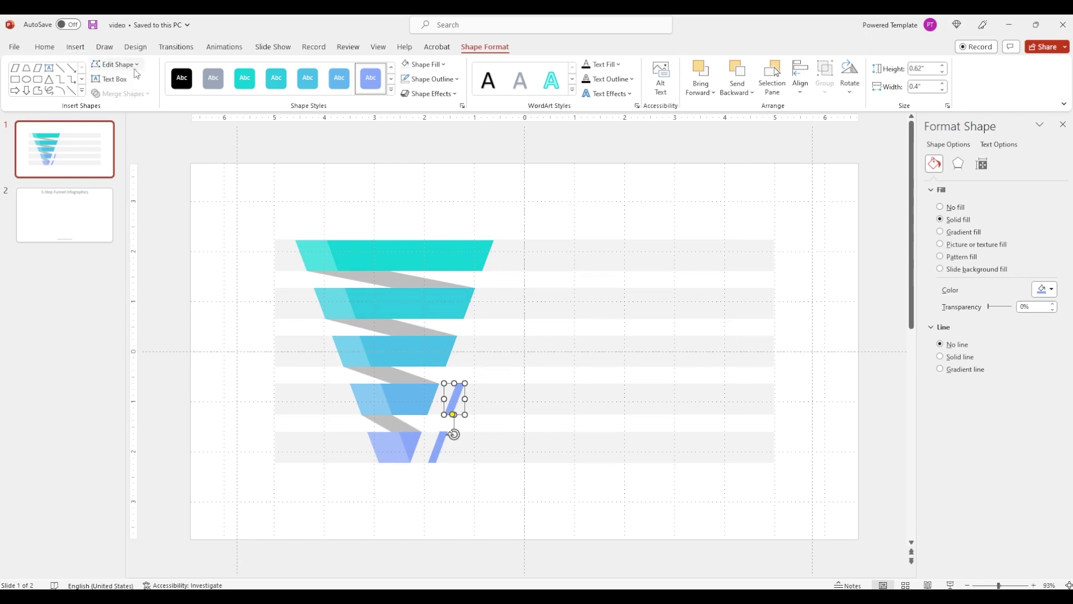
- Draw a rectangle and stretch it into a long bar tilted diagonally across the funnel
click(75, 46)
click(187, 75)
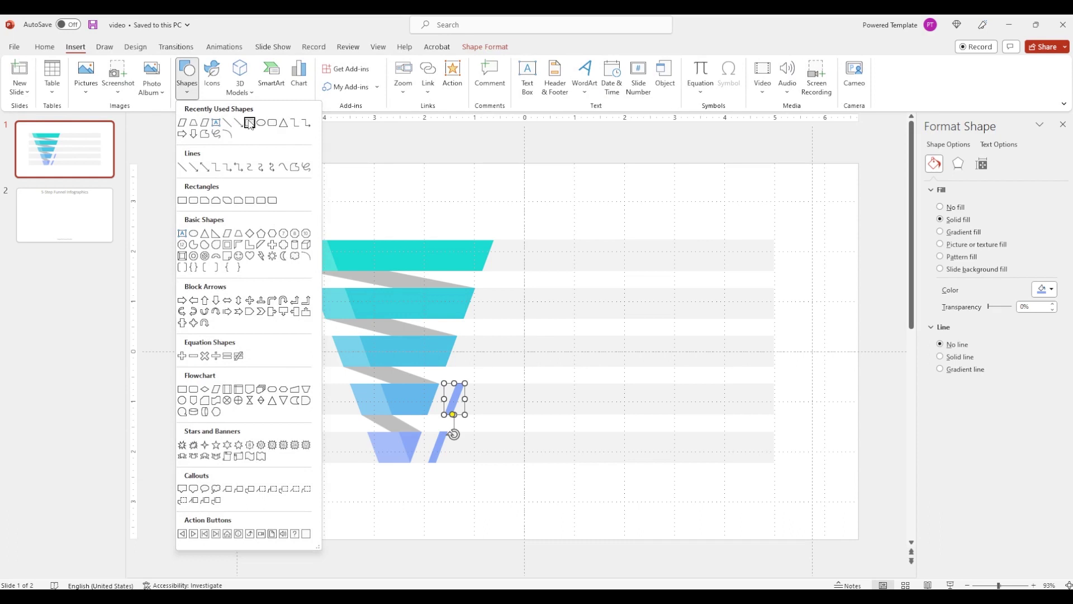
click(250, 124)
mouse_move(536, 225)
mouse_down()
mouse_move(597, 535)
mouse_move(647, 501)
mouse_up()
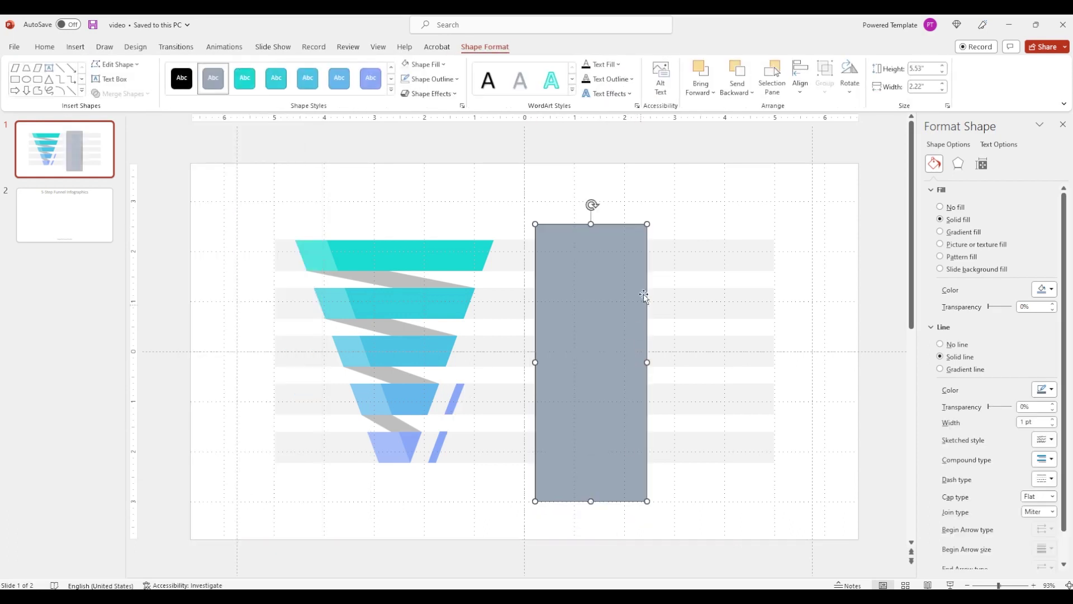
drag(591, 224, 591, 437)
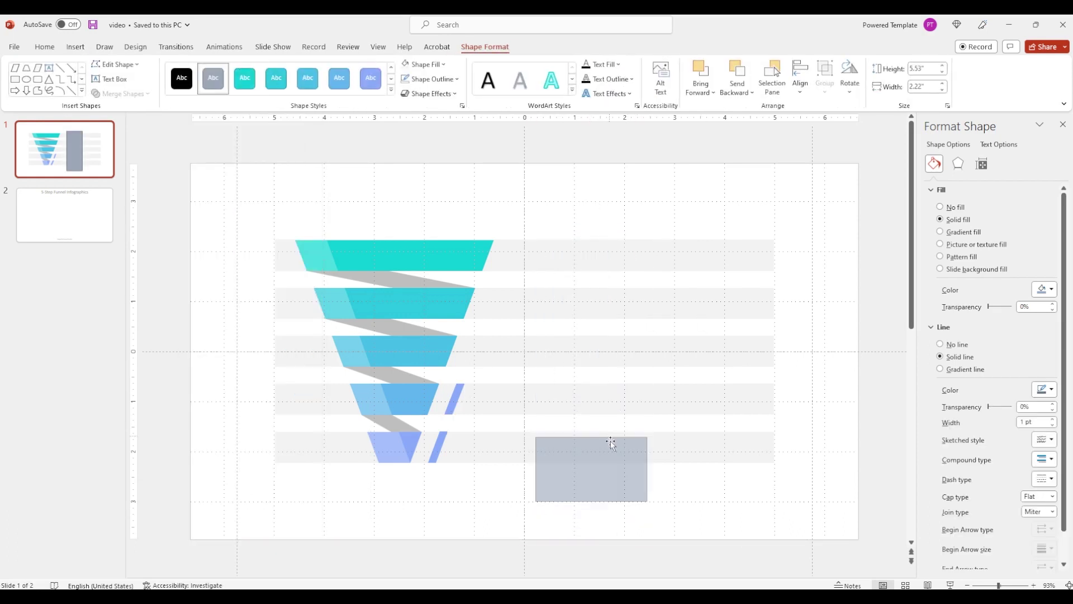
drag(647, 469, 834, 472)
mouse_move(685, 417)
mouse_down()
mouse_move(751, 524)
mouse_move(709, 527)
mouse_move(500, 403)
mouse_up()
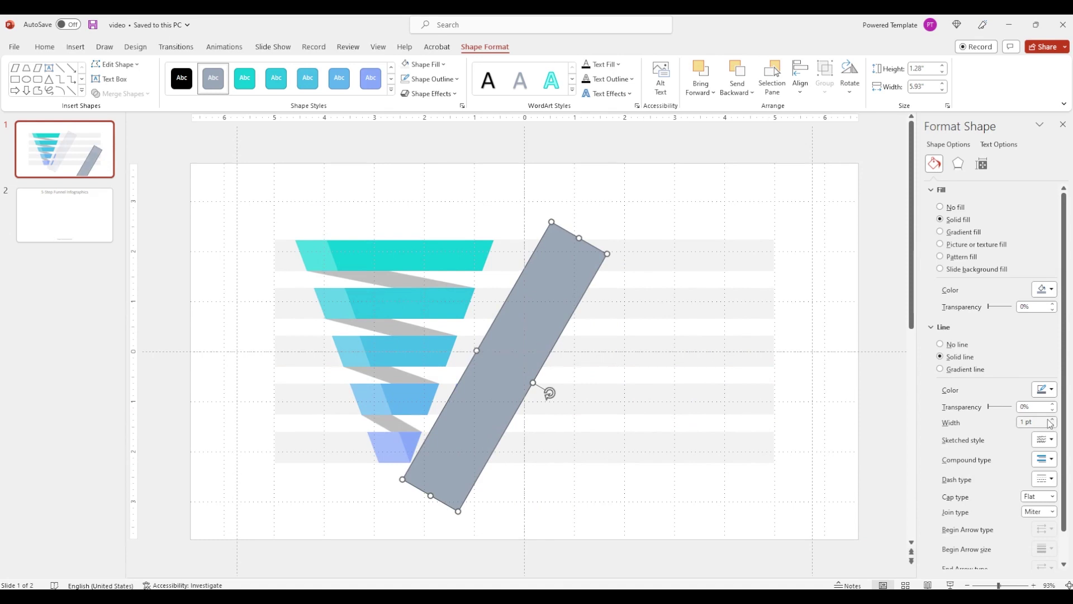
- Remove the bar's outline, set its transparency to 55%, and fine-tune its tilt
click(941, 344)
click(1034, 307)
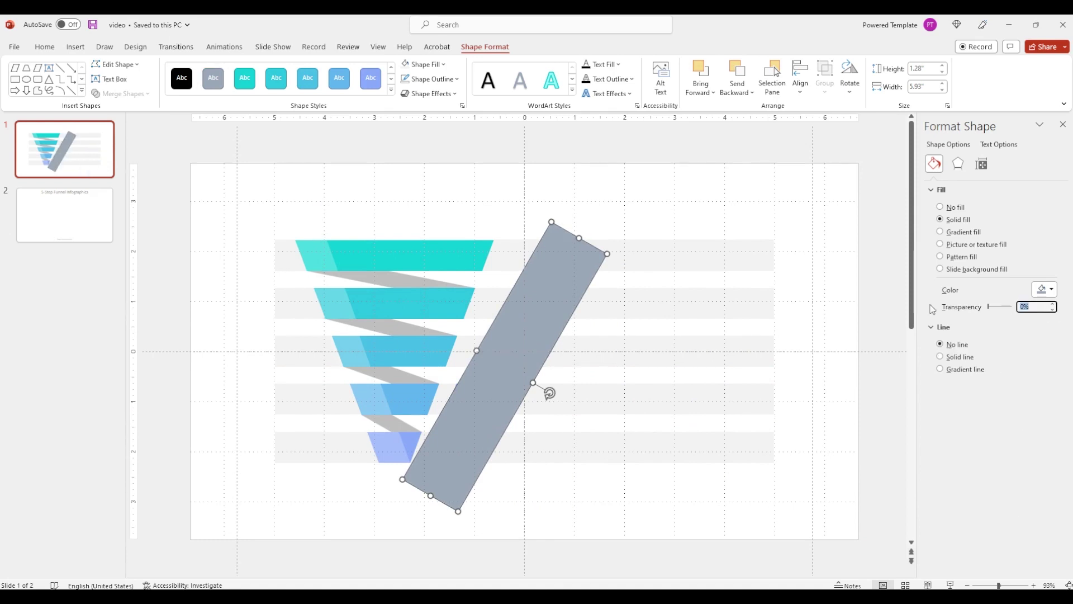
text(55)
key(Return)
drag(550, 393, 558, 385)
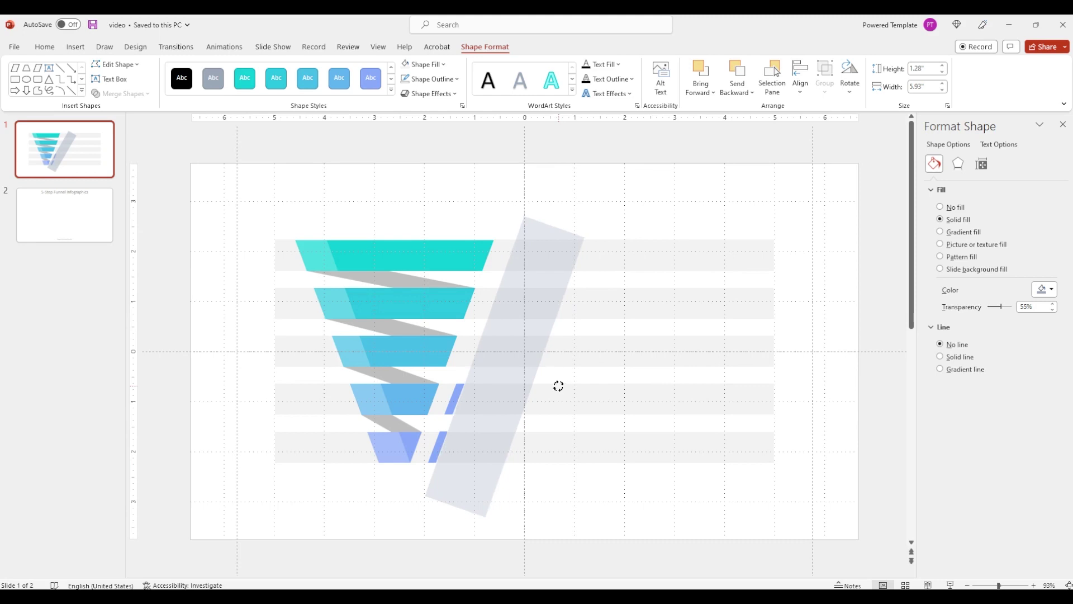
drag(558, 386, 559, 386)
- Adjust the gray bar's tilt and nudge the two blue accents into position
scroll(558, 385, up, 5)
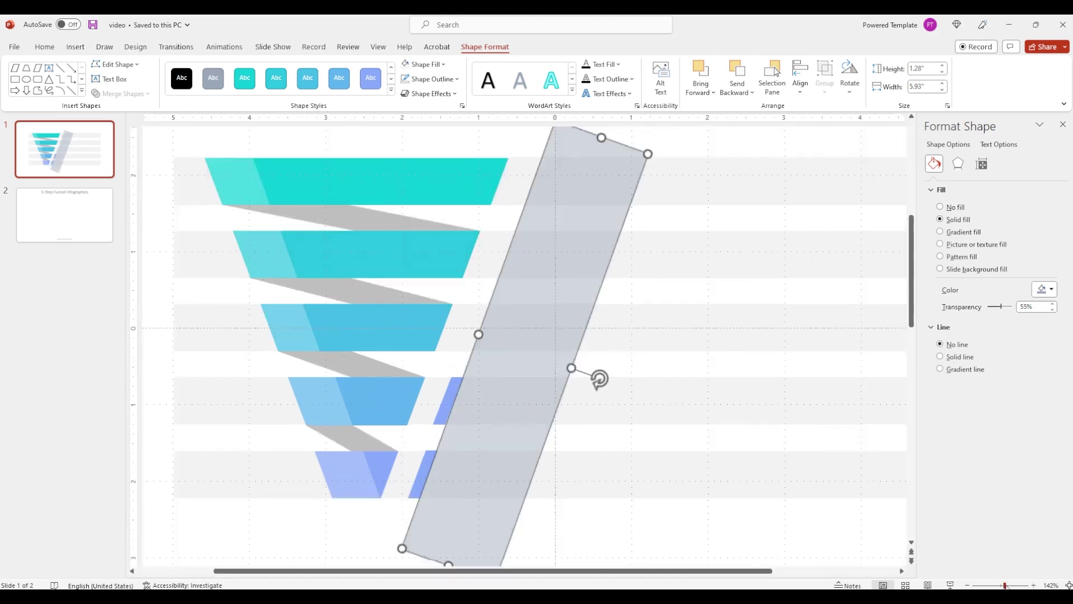
scroll(558, 385, up, 4)
scroll(474, 506, down, 2)
click(399, 387)
click(361, 478)
click(472, 487)
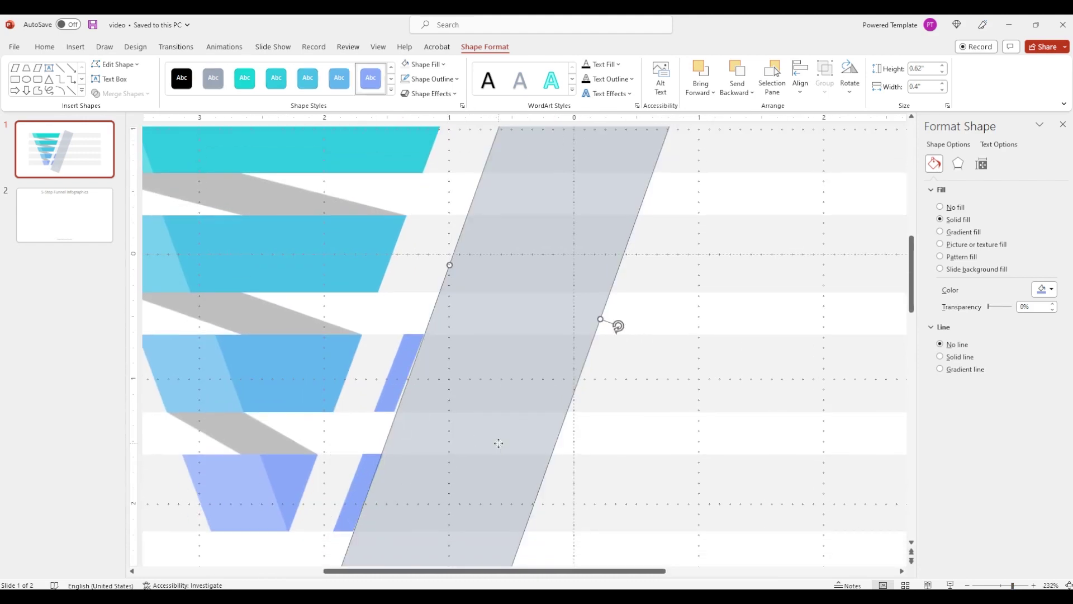
drag(618, 327, 615, 327)
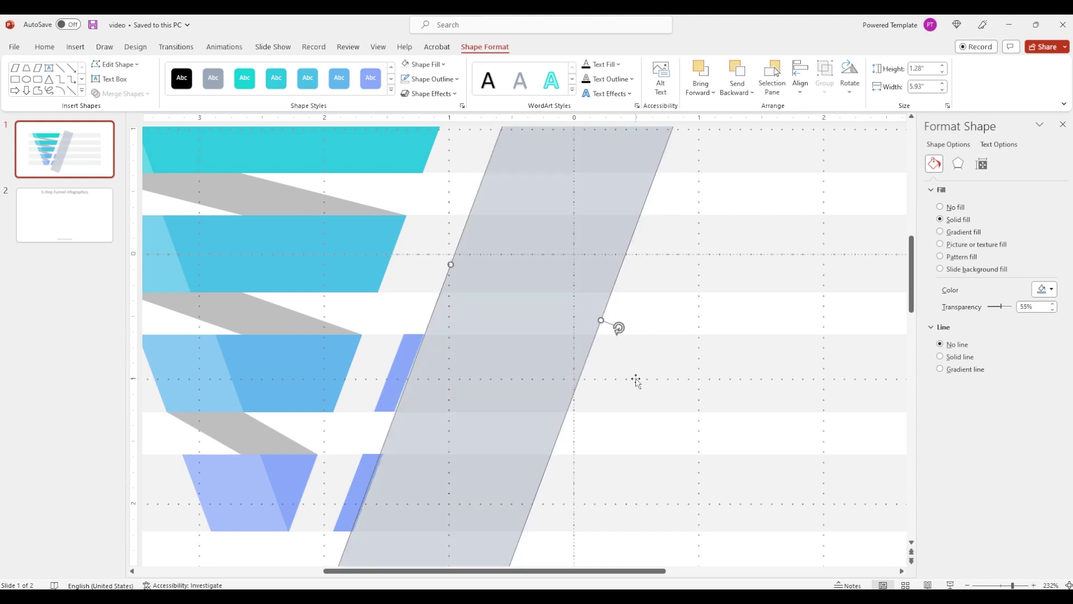
drag(406, 353, 410, 346)
click(355, 493)
drag(355, 493, 356, 493)
click(618, 323)
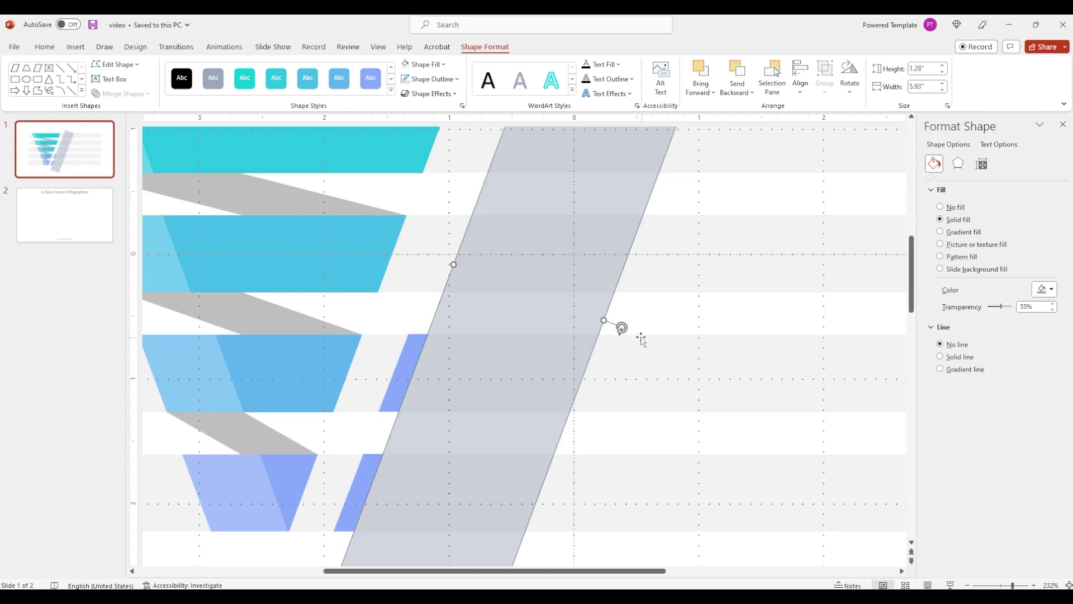
key(Delete)
drag(623, 328, 621, 329)
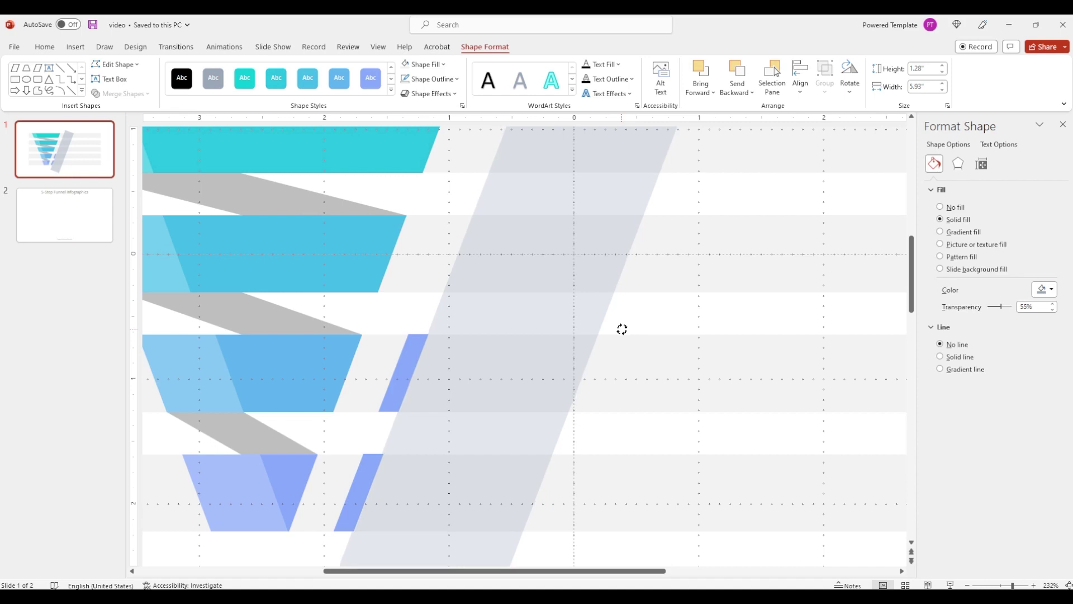
drag(621, 329, 621, 328)
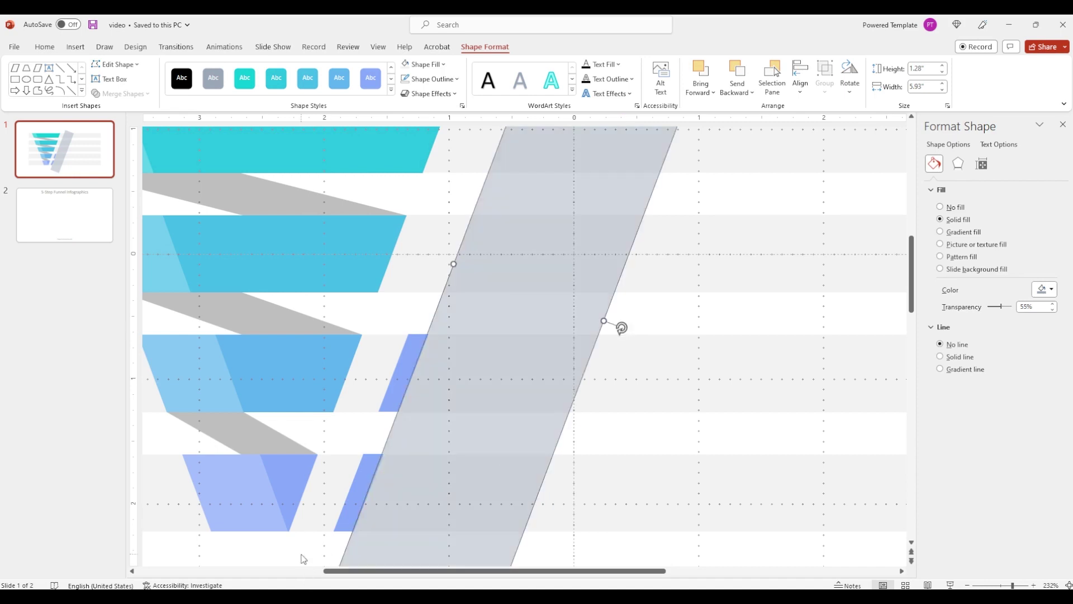
- Copy the blue accent up to the third, second and top funnel rows
click(302, 558)
scroll(428, 501, up, 1)
click(400, 470)
drag(400, 472, 445, 341)
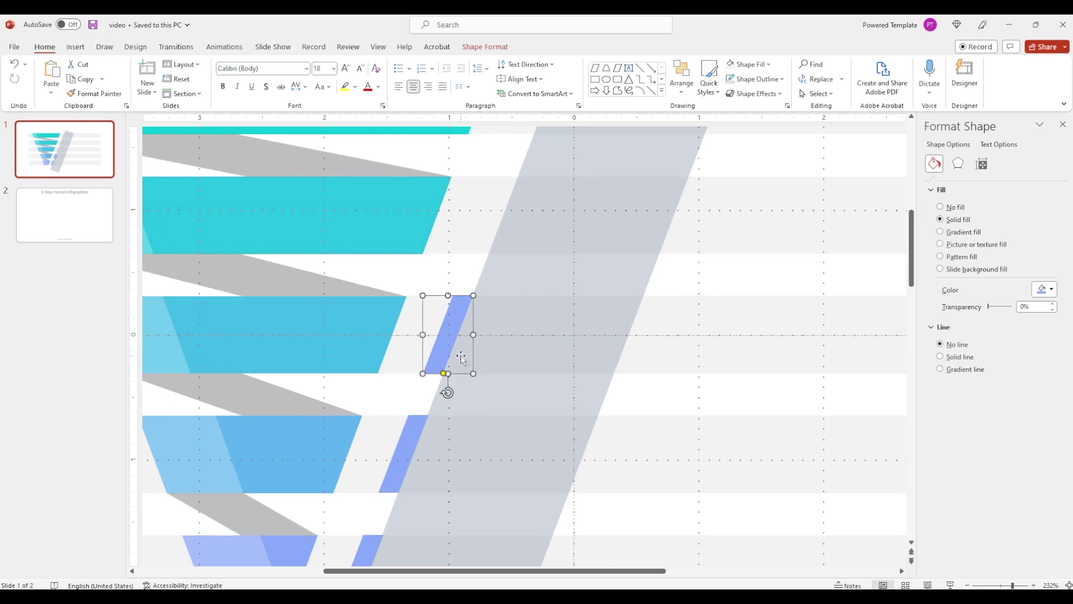
scroll(480, 366, up, 3)
drag(446, 411, 490, 292)
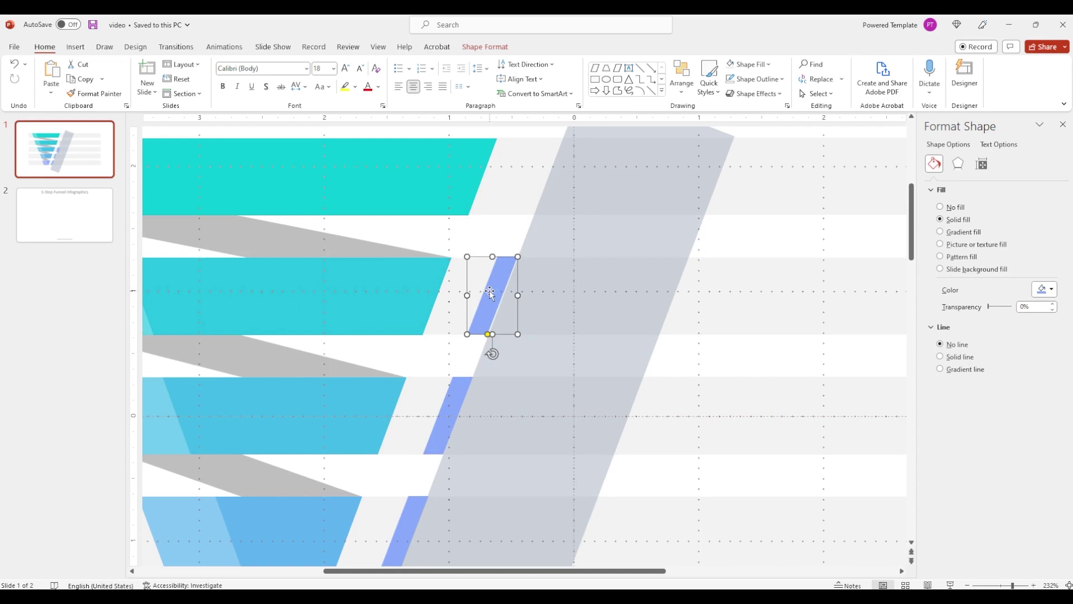
scroll(490, 291, up, 4)
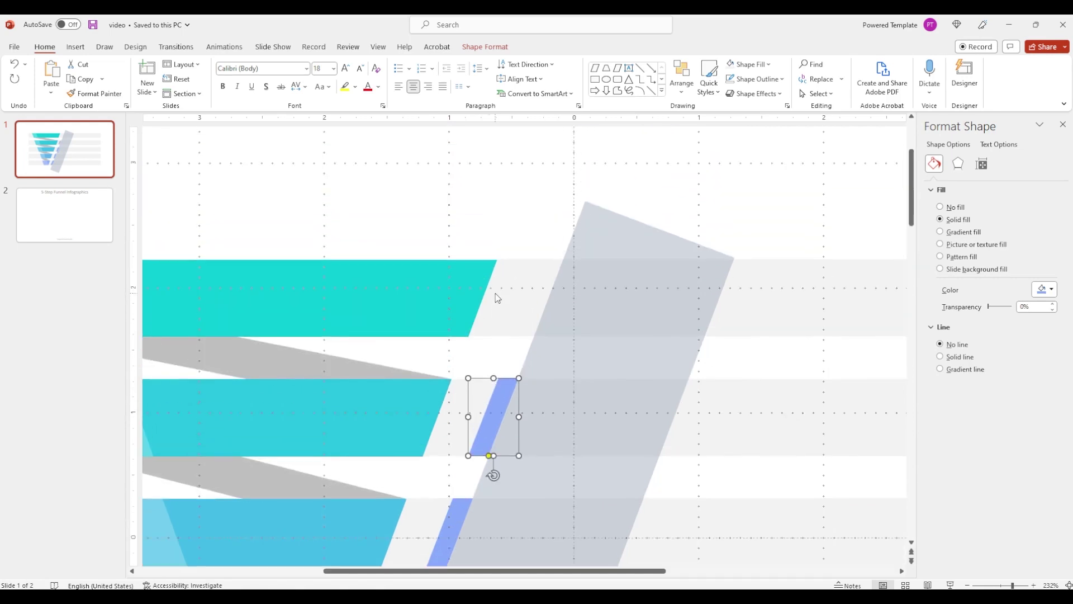
drag(499, 407, 543, 288)
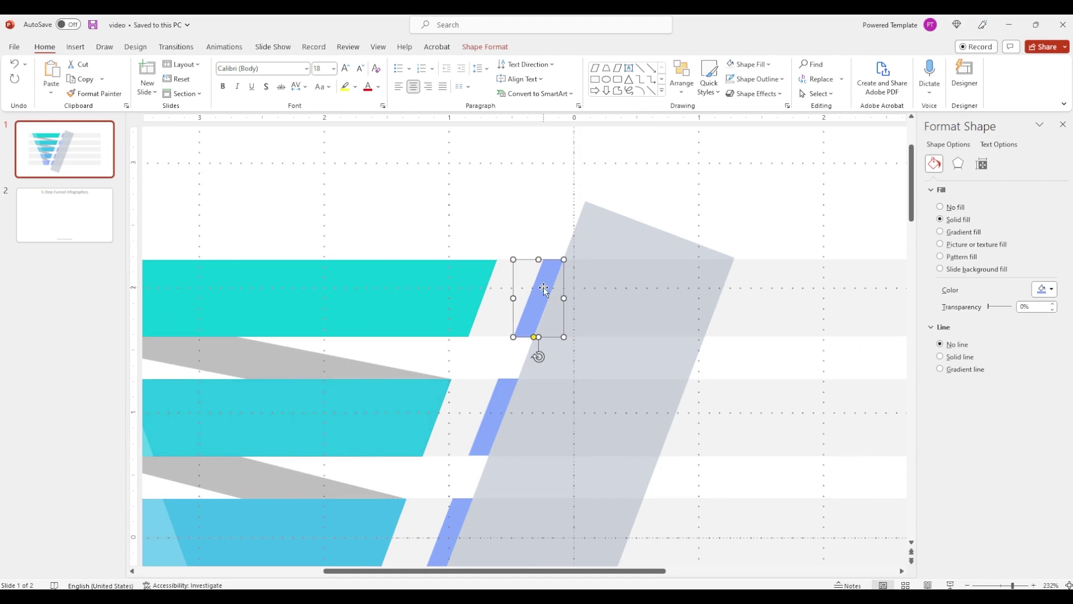
- Narrow the gray guide bar and line it up along the slanted accents
click(1006, 580)
scroll(560, 450, down, 3)
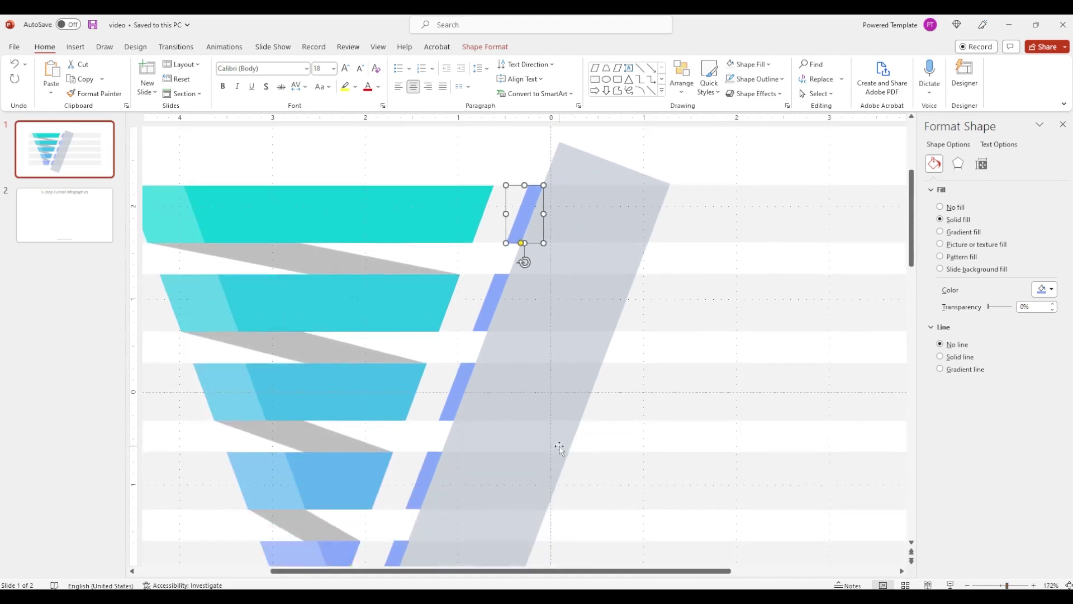
scroll(560, 450, down, 2)
click(549, 391)
drag(573, 386, 429, 345)
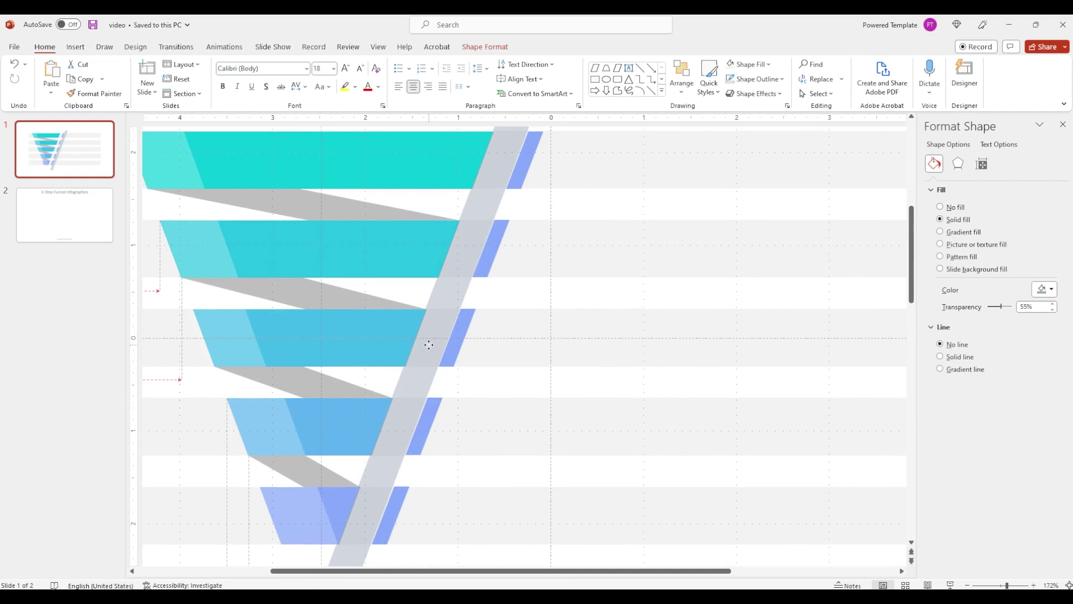
drag(429, 345, 428, 345)
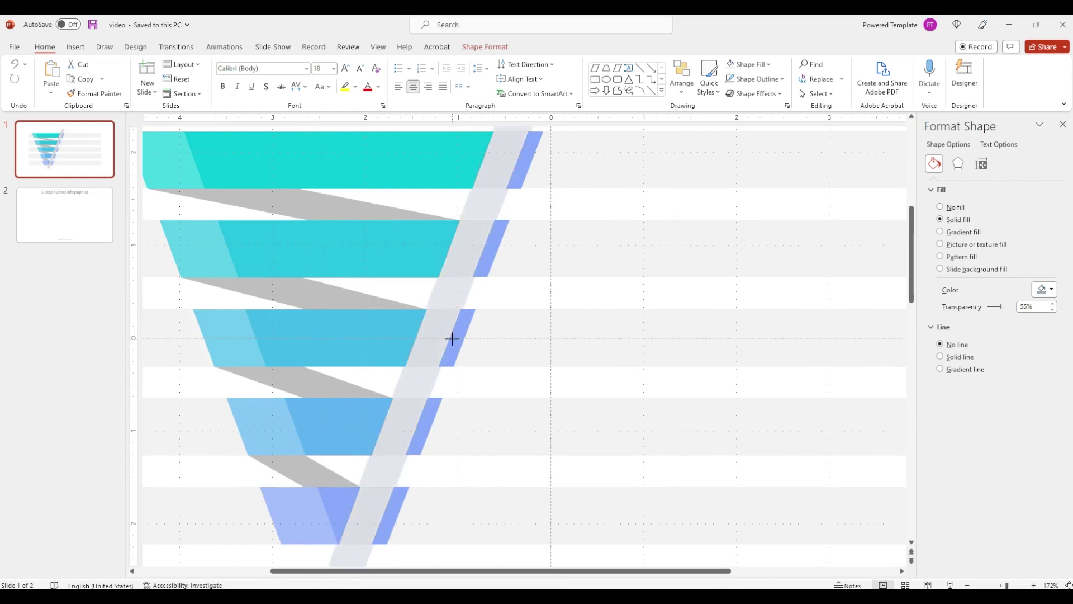
click(452, 338)
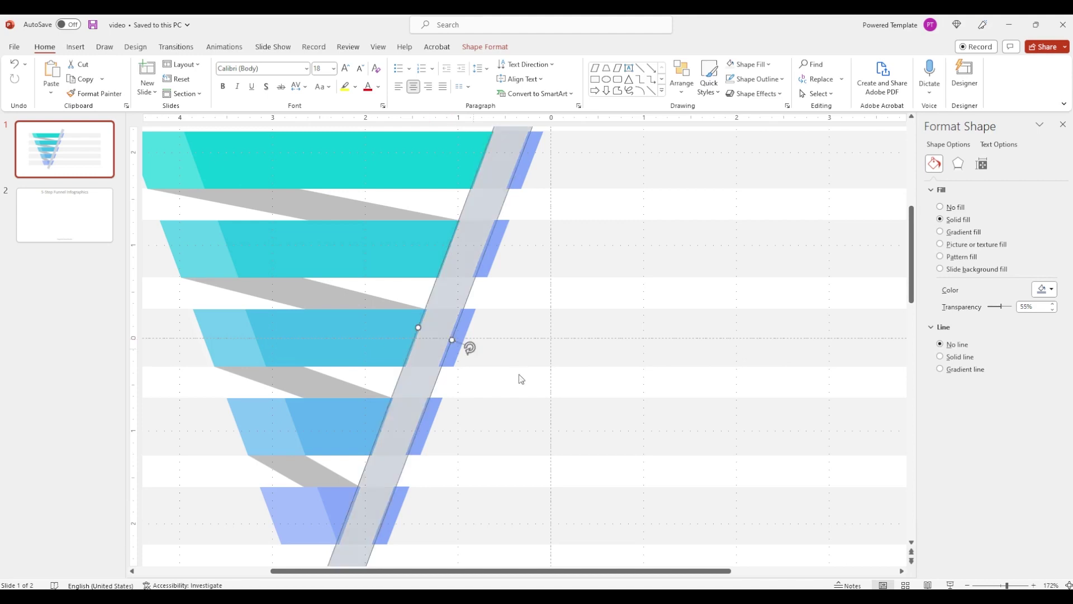
ctrl+scroll(467, 347, down, 5)
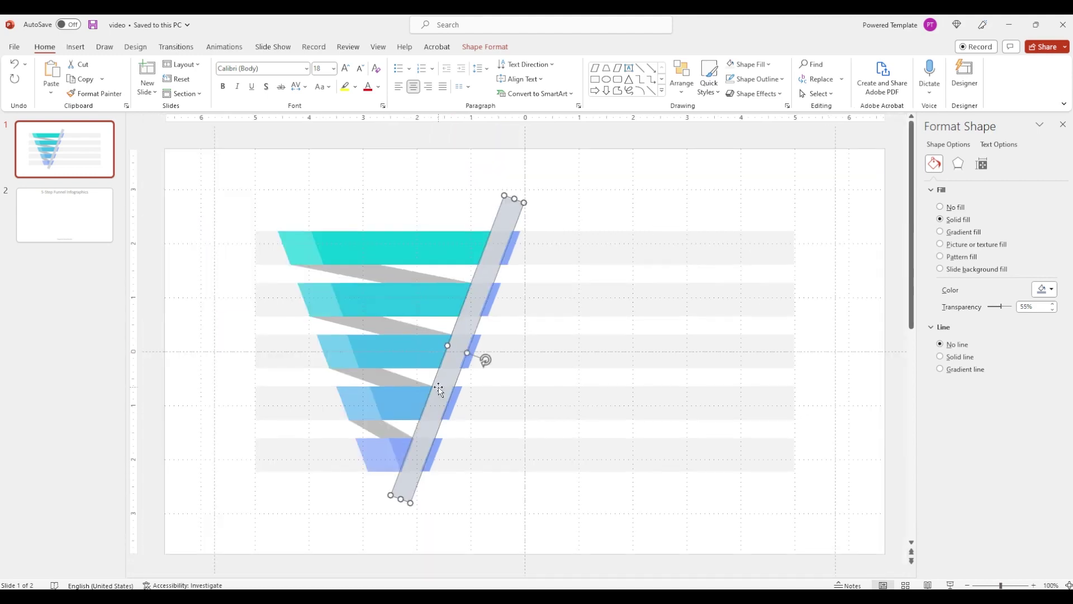
- Delete the gray guide bar, leaving the fourth-row accent's colour unchanged
key(Delete)
click(454, 401)
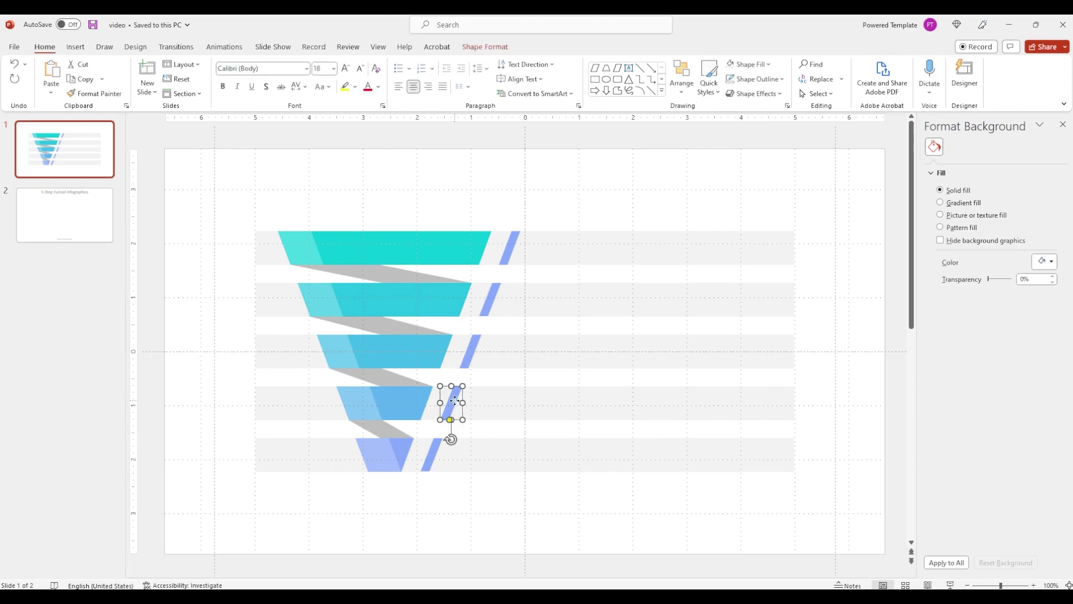
click(1046, 289)
click(1055, 322)
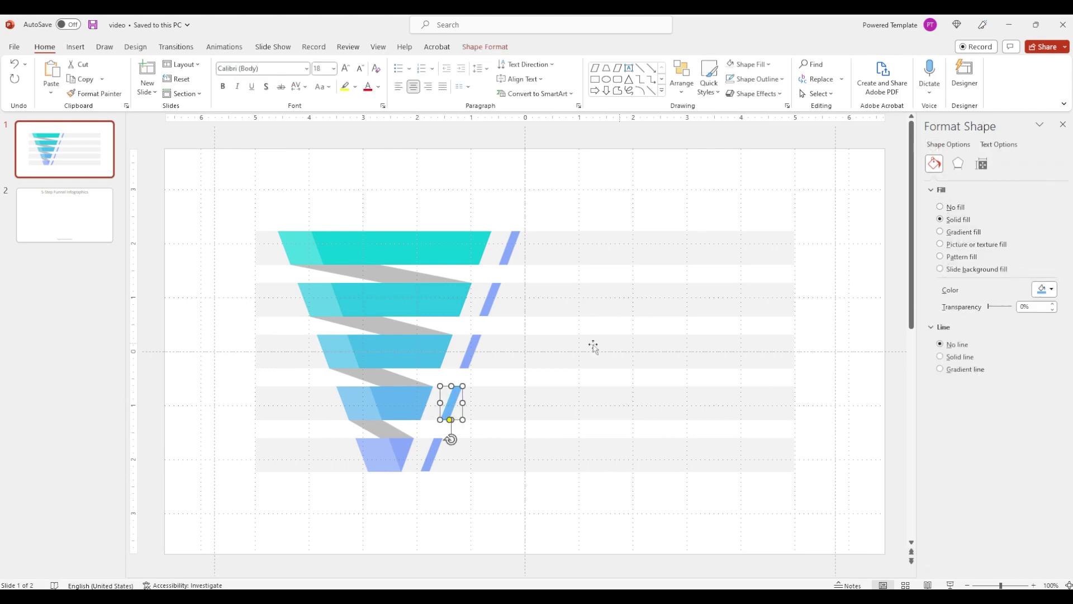
- Recolour the third-row accent blue and the second and top-row accents teal
click(471, 350)
click(1053, 289)
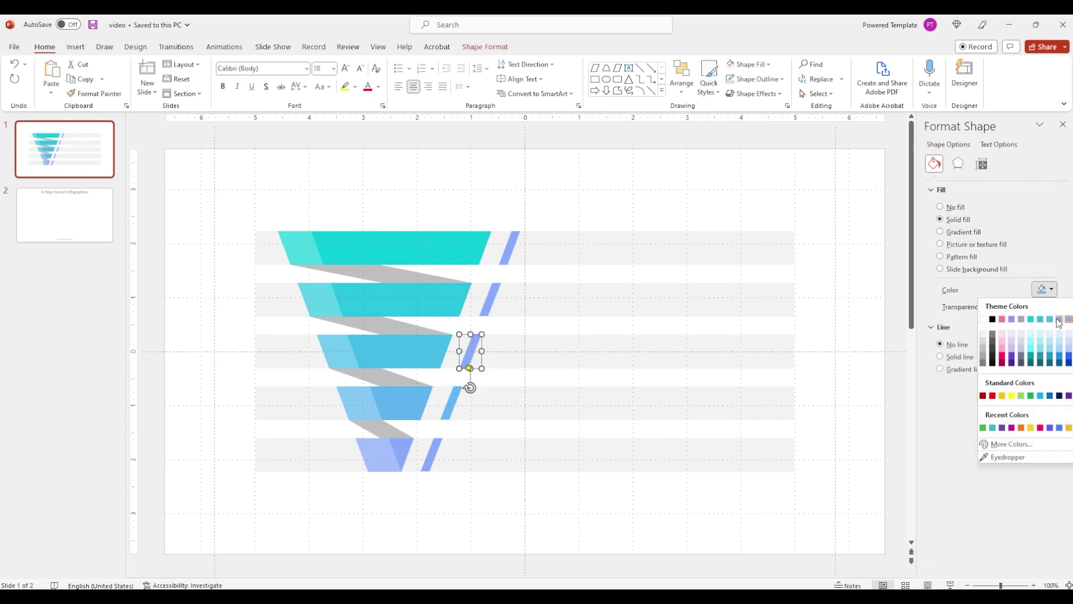
click(1058, 322)
click(491, 299)
click(1051, 290)
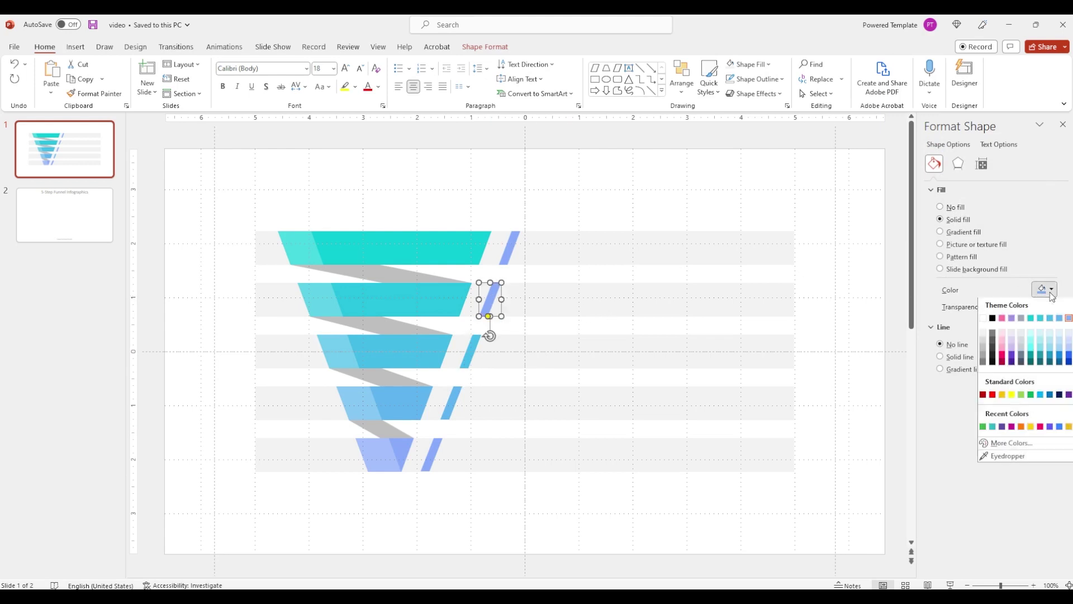
click(1043, 321)
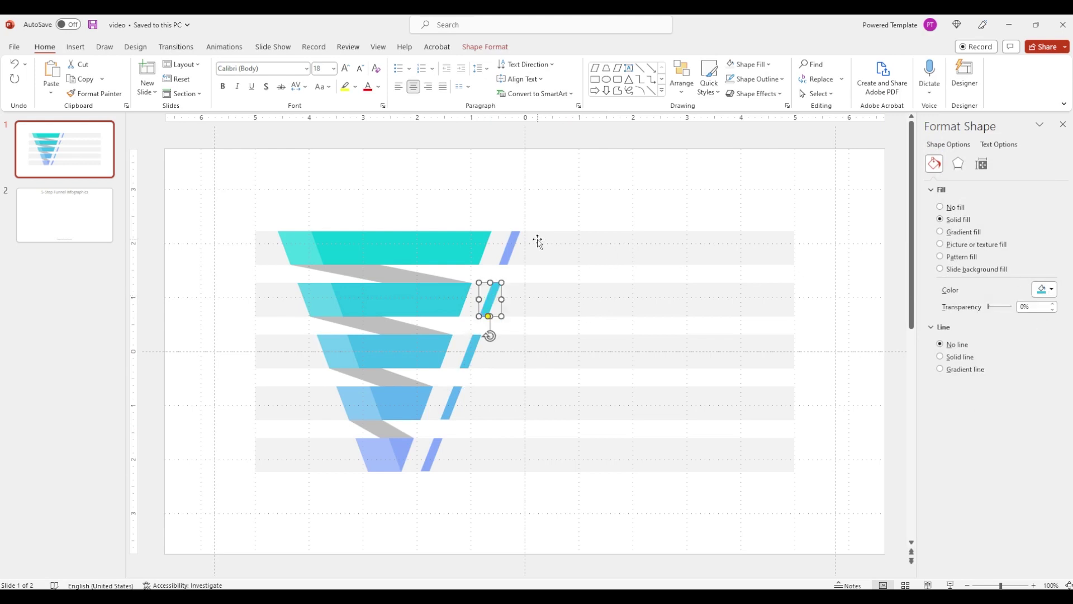
click(512, 246)
click(1051, 289)
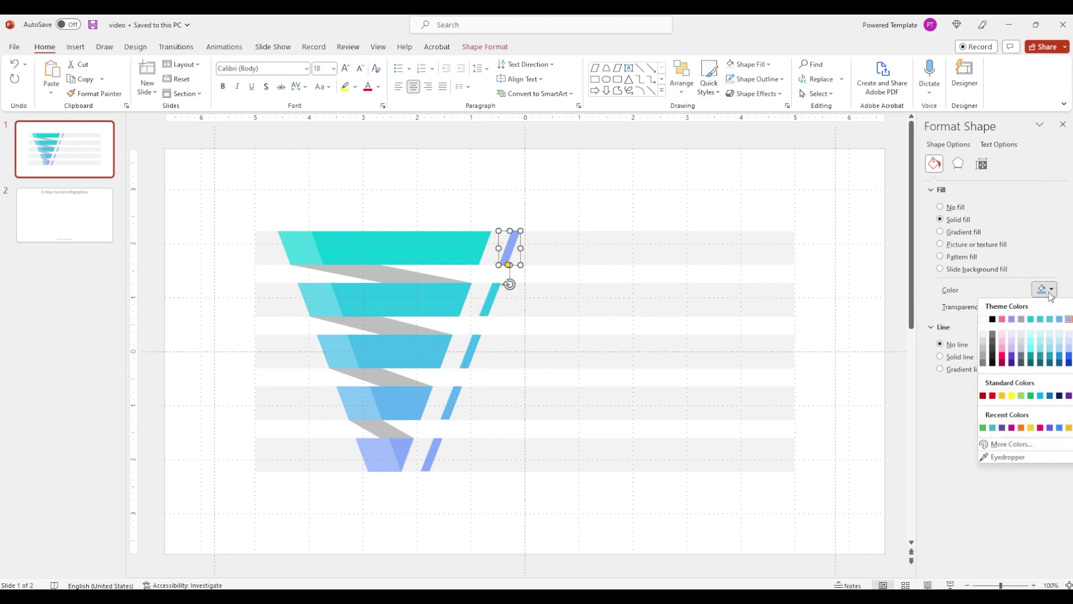
click(1034, 321)
click(444, 537)
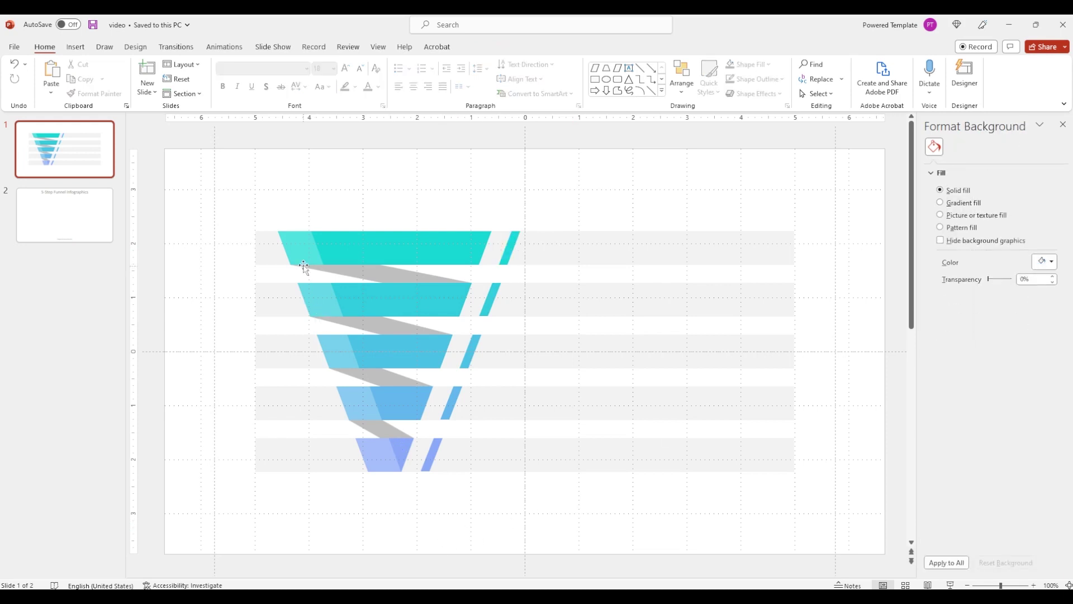
- Type the numbers 1 to 5 into the left pieces of the five funnel segments
double_click(300, 250)
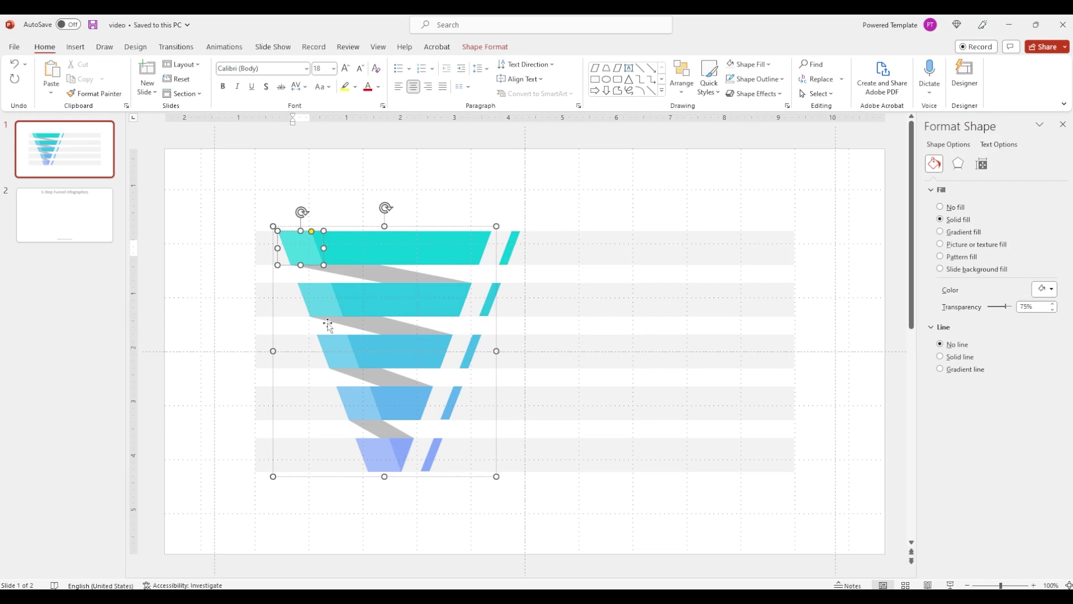
text(1)
click(324, 301)
text(2)
click(338, 352)
text(3)
click(354, 401)
text(4)
click(380, 456)
text(5)
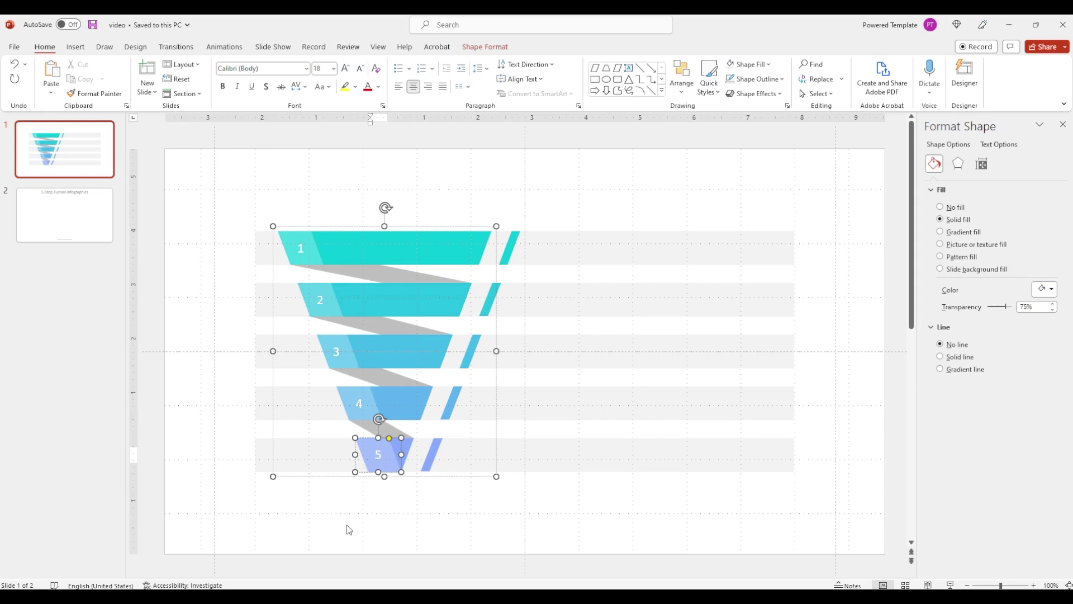
click(350, 529)
- Select all five numbered left pieces and enlarge their numbers to 24 pt
click(361, 412)
click(306, 260)
shift+click(322, 296)
shift+click(340, 350)
shift+click(366, 405)
shift+click(377, 456)
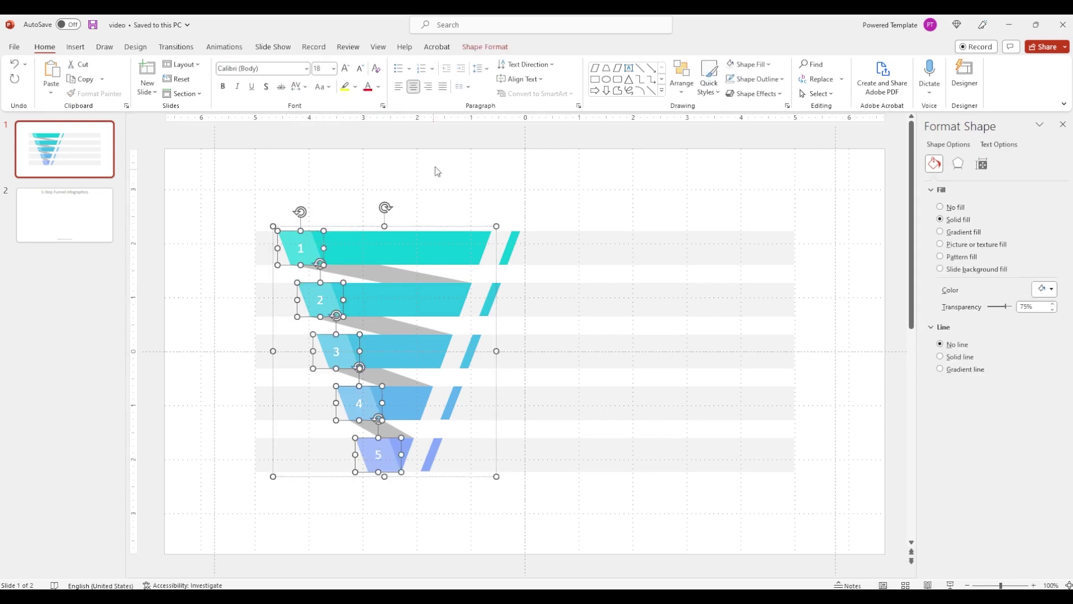
click(345, 70)
click(345, 70)
click(280, 517)
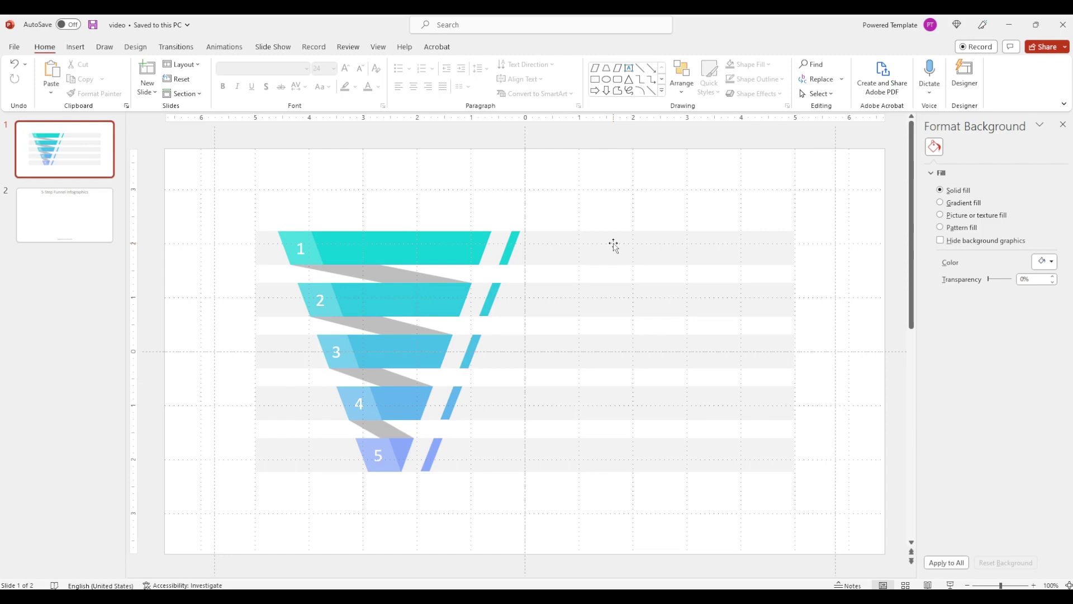
- Duplicate a grey band below step 5 and shorten all five label bands from the right
click(613, 245)
drag(615, 247, 613, 503)
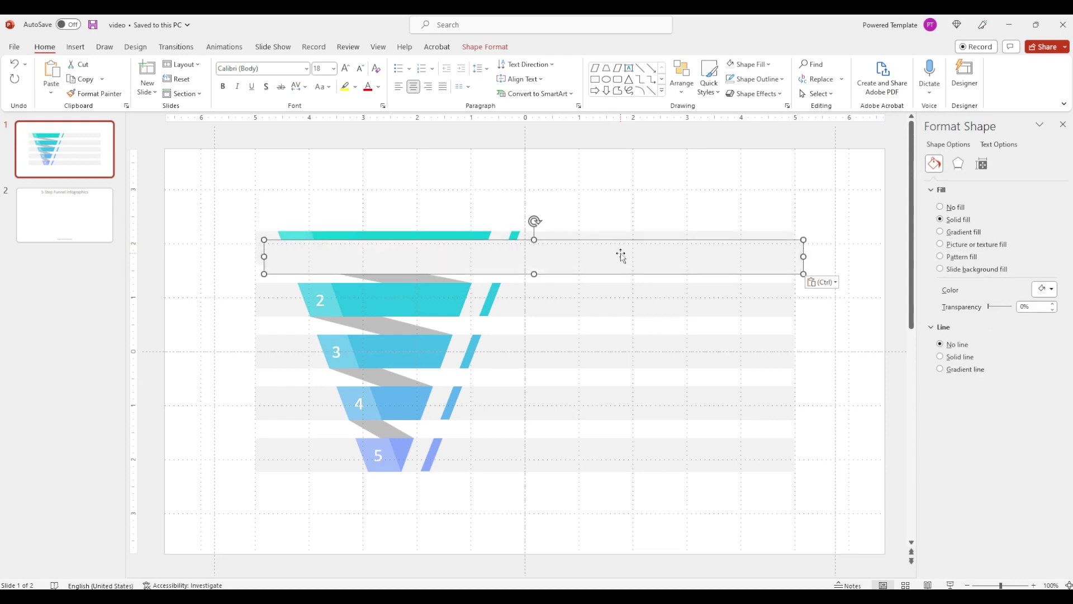
click(631, 256)
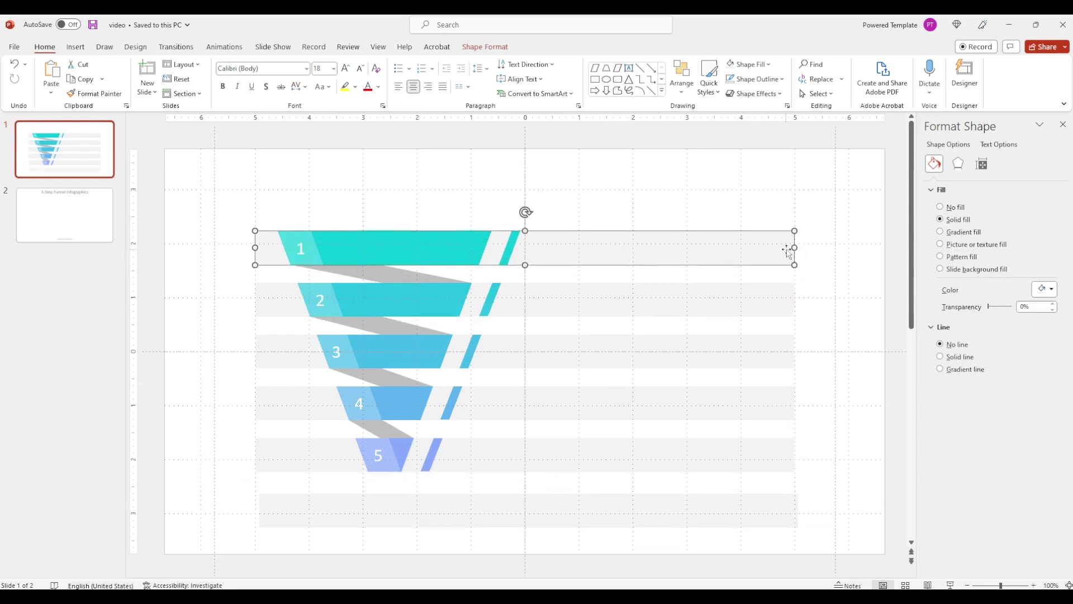
shift+click(783, 296)
shift+click(790, 353)
shift+click(791, 403)
shift+click(790, 453)
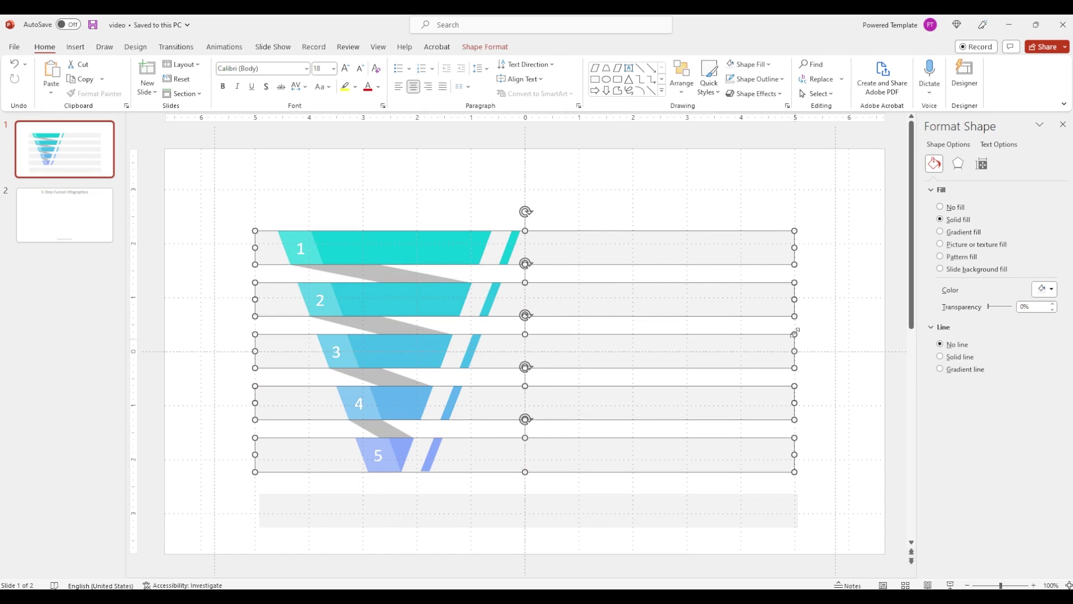
shift+click(778, 458)
drag(794, 453, 479, 443)
click(484, 454)
- Trim the step 3 and step 2 bands further and move the spare band into step 1's row
click(474, 454)
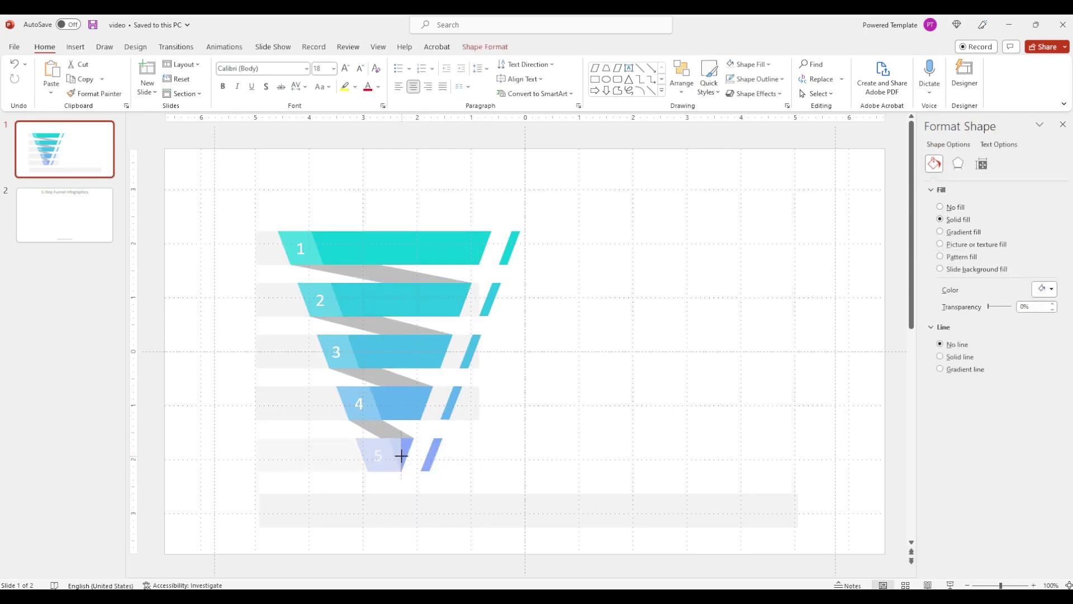
click(477, 403)
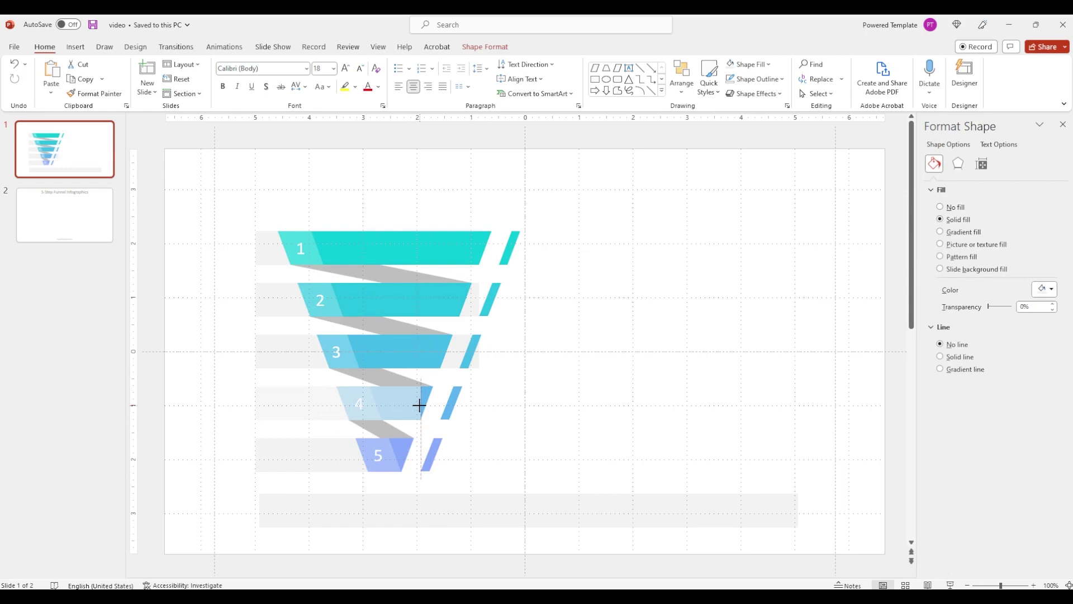
click(477, 351)
drag(477, 351, 442, 351)
click(477, 299)
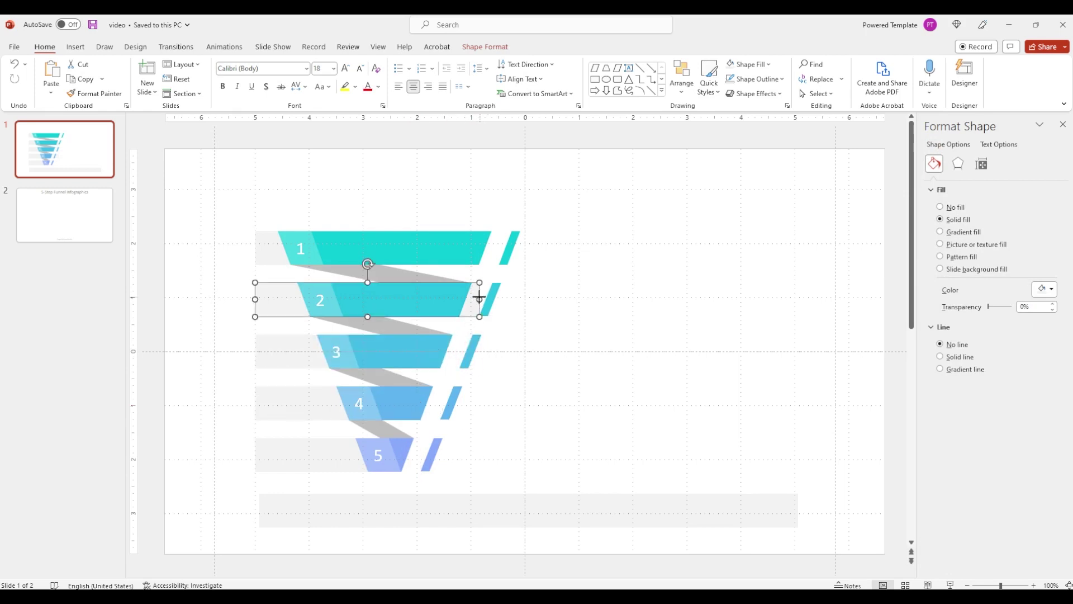
drag(479, 299, 461, 299)
click(456, 510)
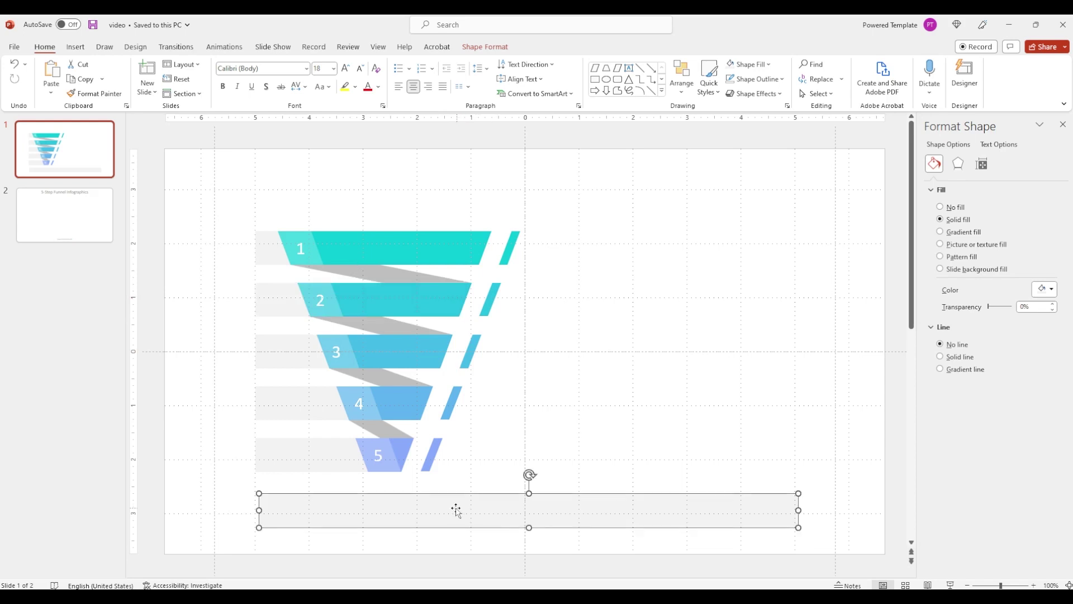
drag(454, 510, 704, 248)
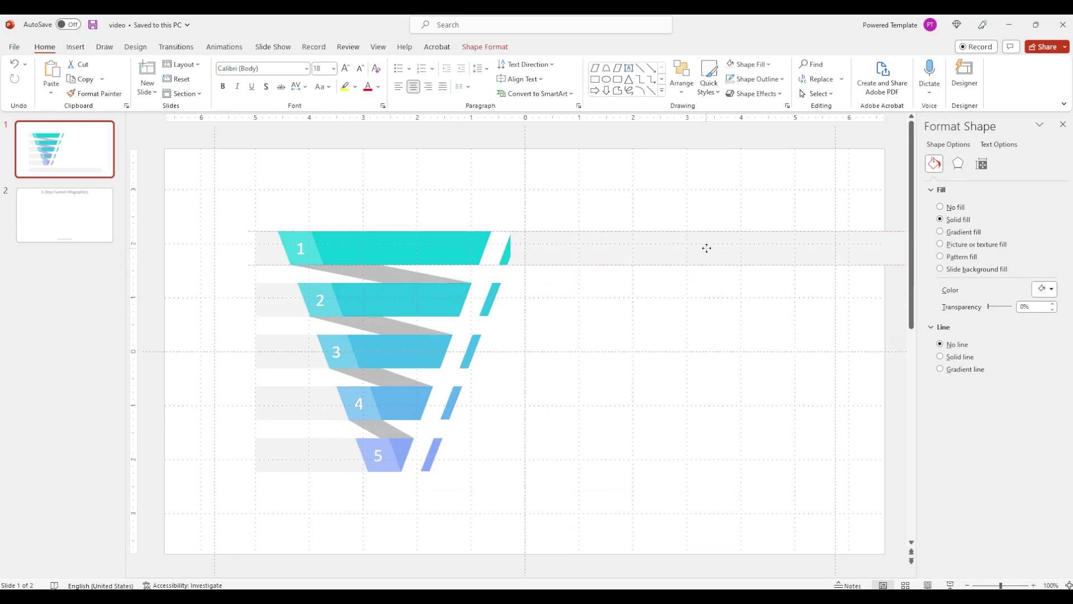
- Send step 1's right grey band behind the slanted teal accent
right_click(707, 248)
click(739, 410)
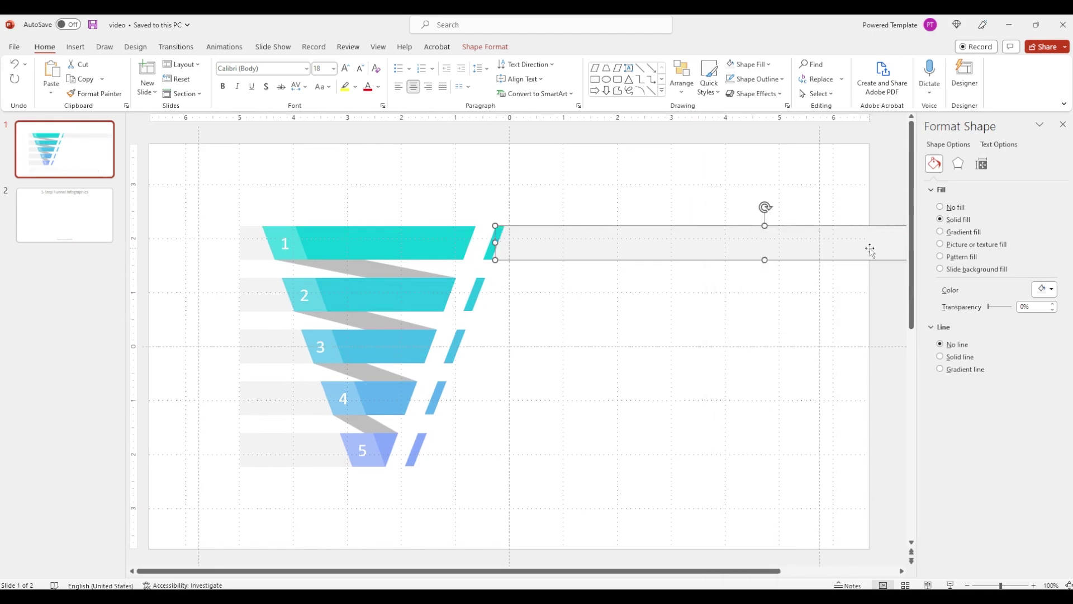
scroll(820, 574, right, 1)
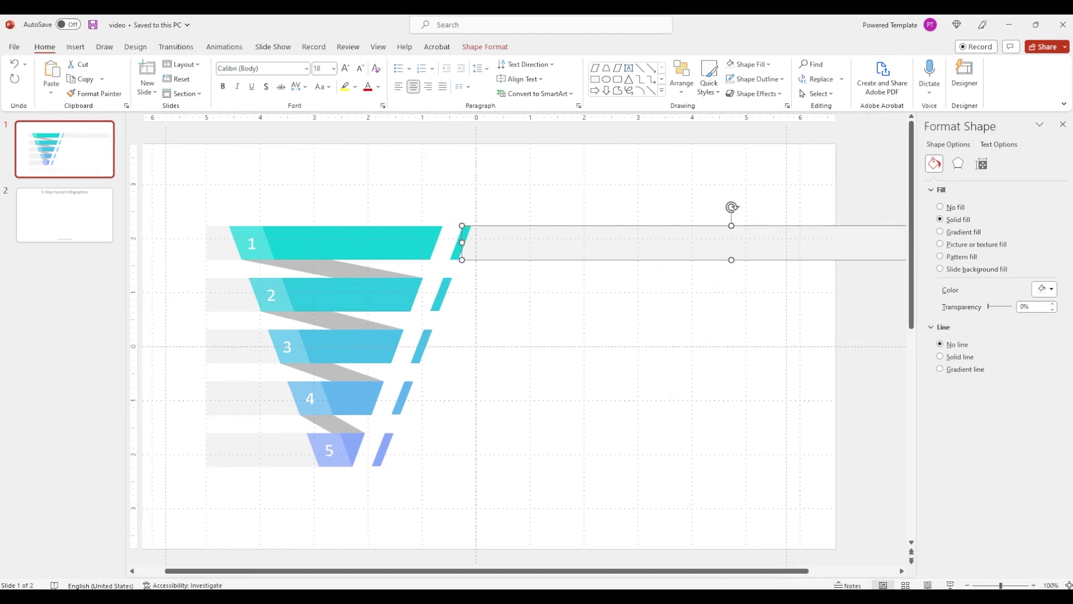
scroll(820, 574, right, 3)
- Shorten the band from its right end and extend its left end under the teal stripe
drag(896, 242, 672, 242)
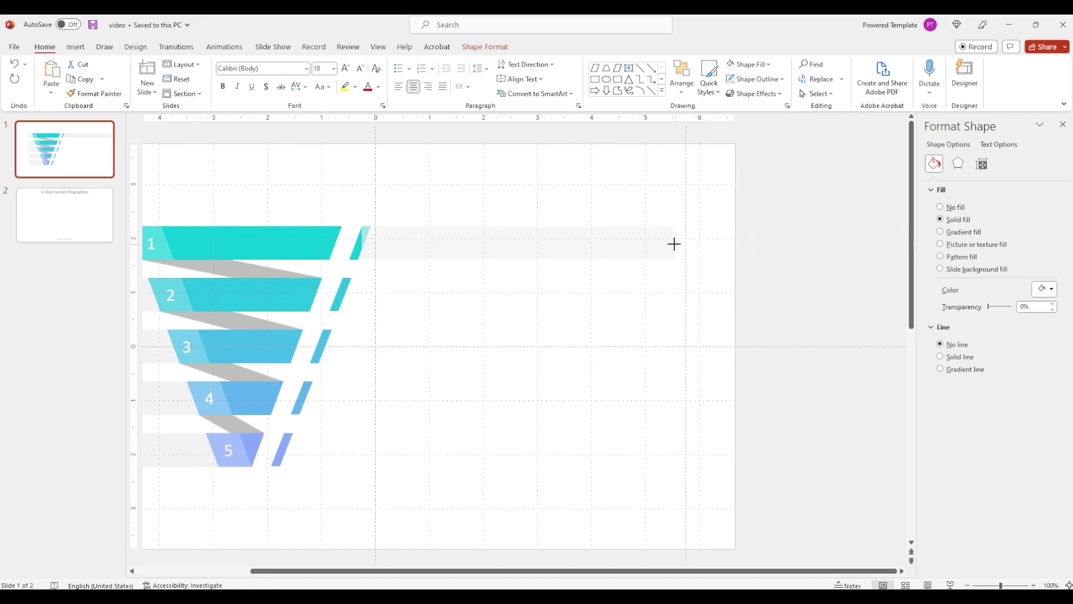
drag(823, 248, 613, 245)
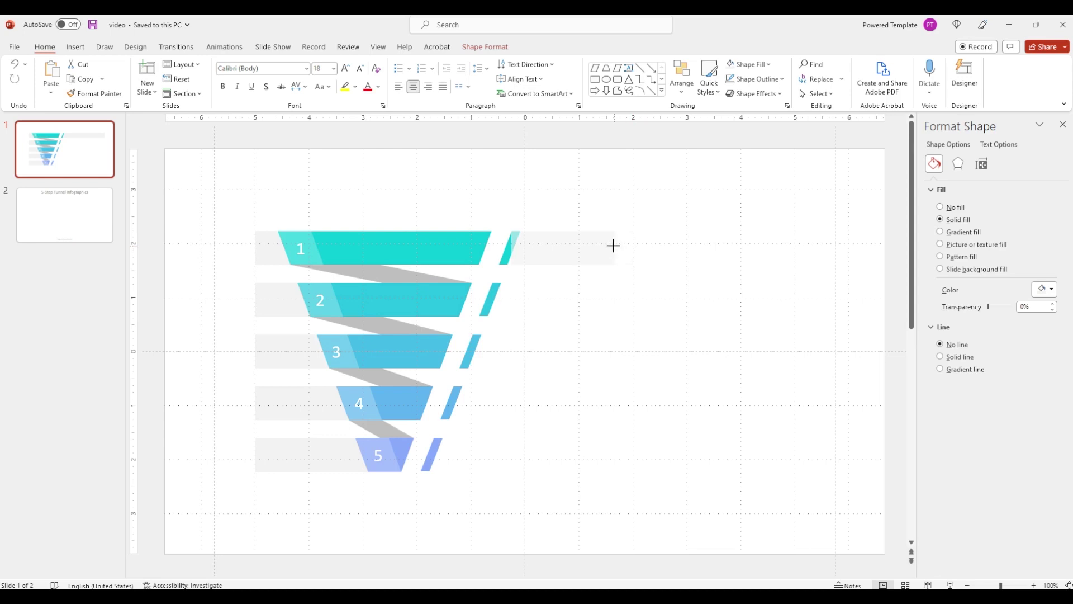
right_click(558, 252)
click(620, 408)
ctrl+scroll(559, 251, up, 10)
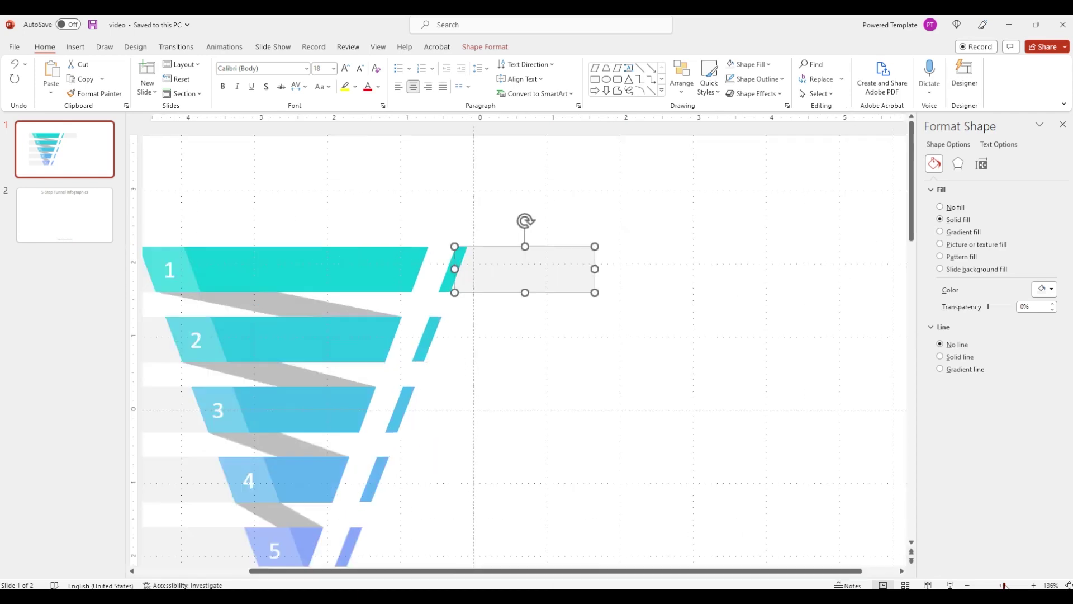
drag(316, 346, 301, 346)
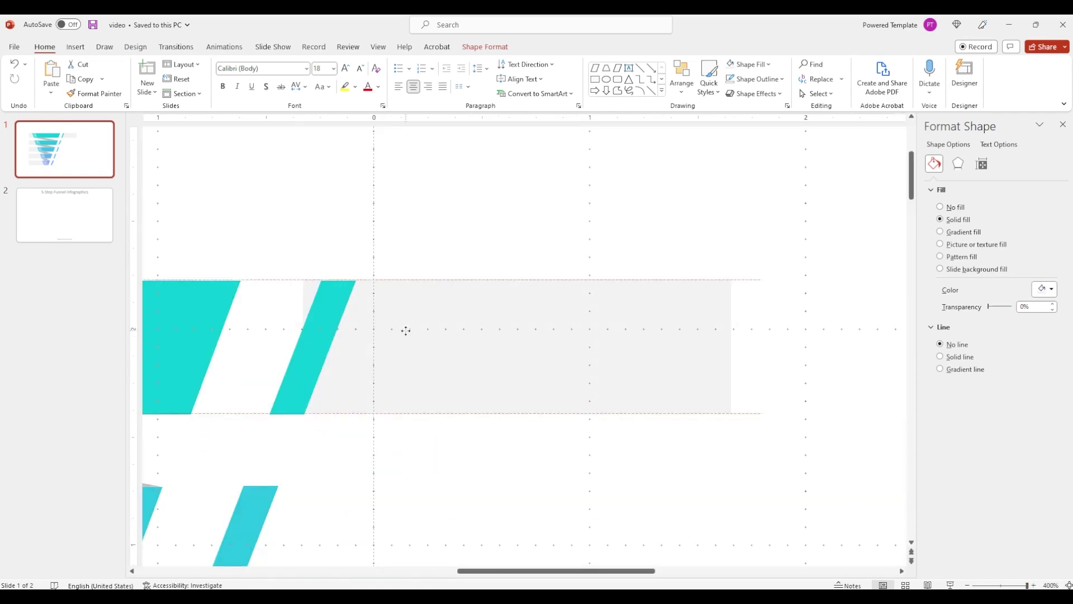
click(218, 324)
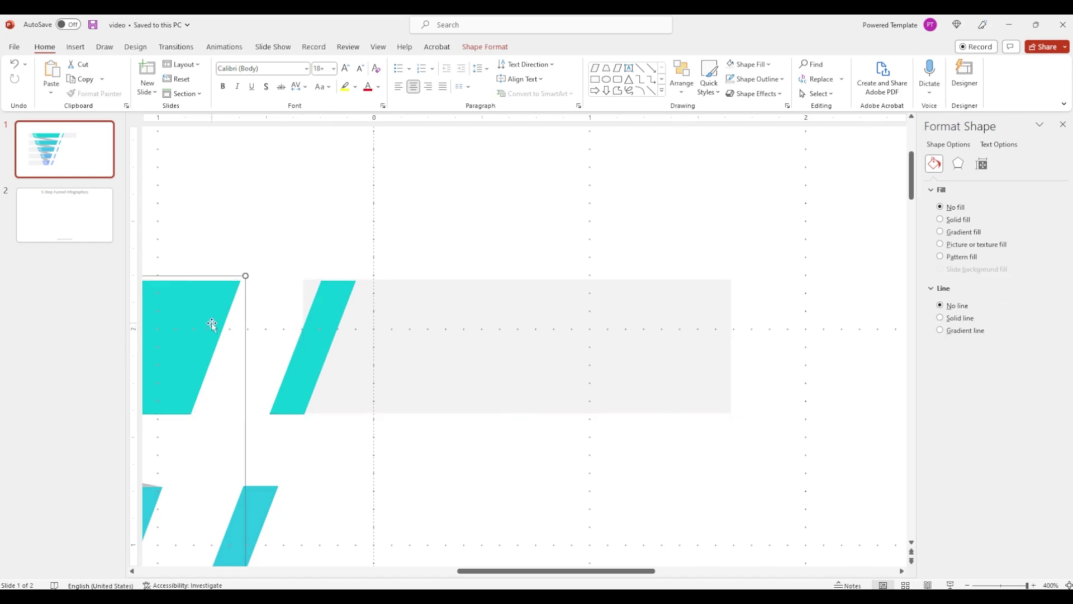
scroll(506, 319, down, 5)
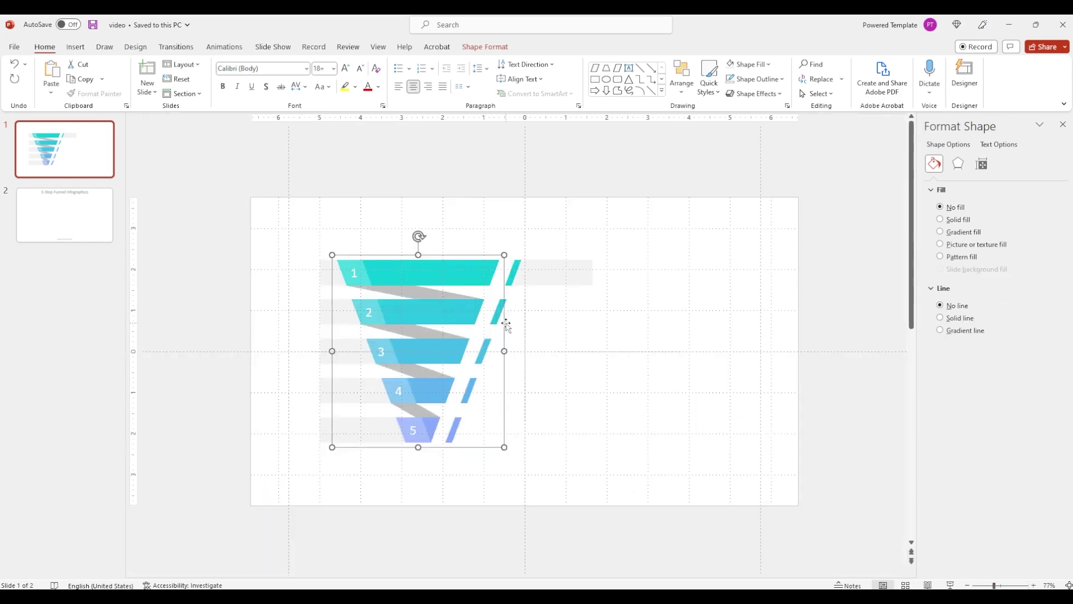
- Top-align the grey band, step 1's funnel bar and the teal accent
click(553, 272)
shift+click(328, 274)
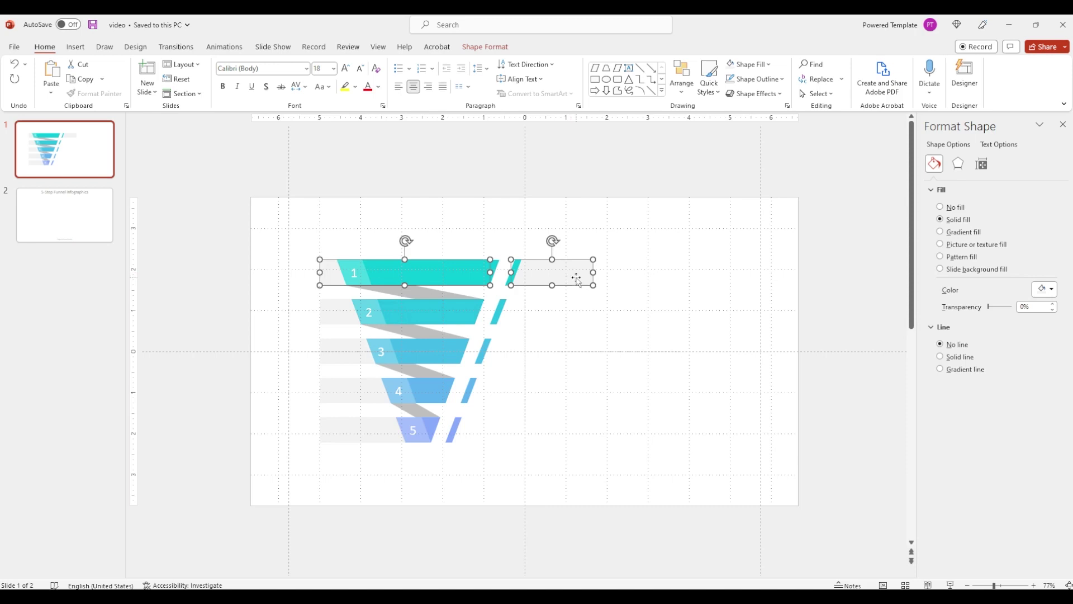
shift+click(517, 268)
click(682, 78)
mouse_move(699, 269)
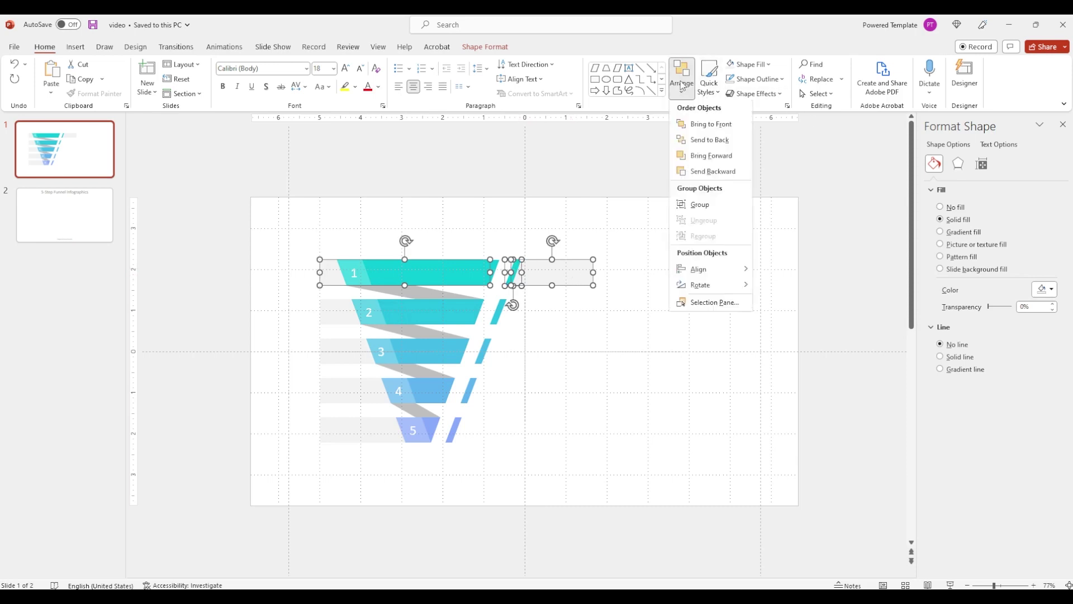
click(815, 323)
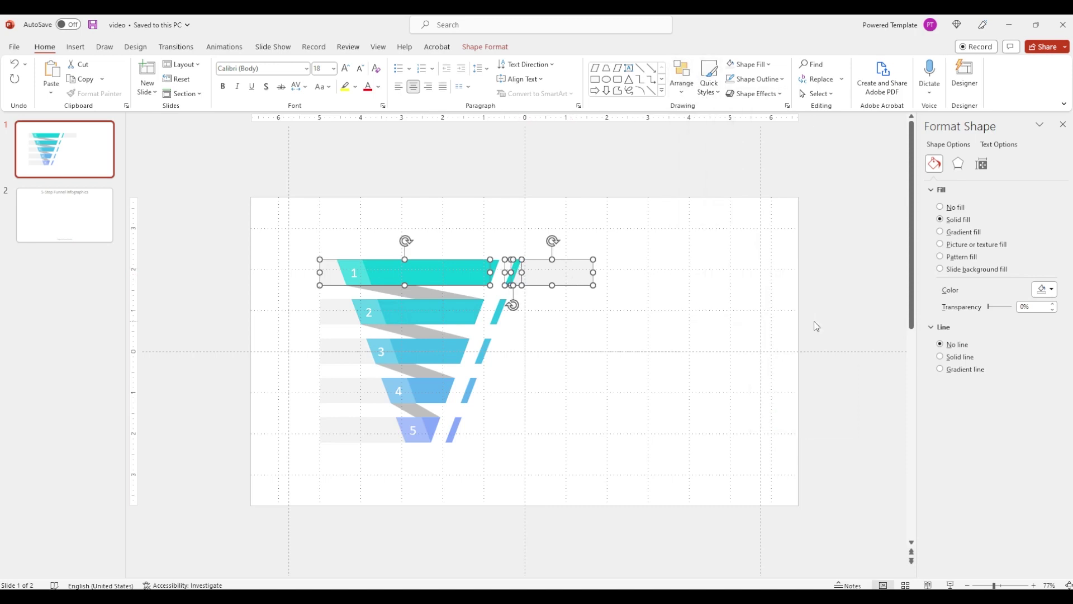
click(600, 317)
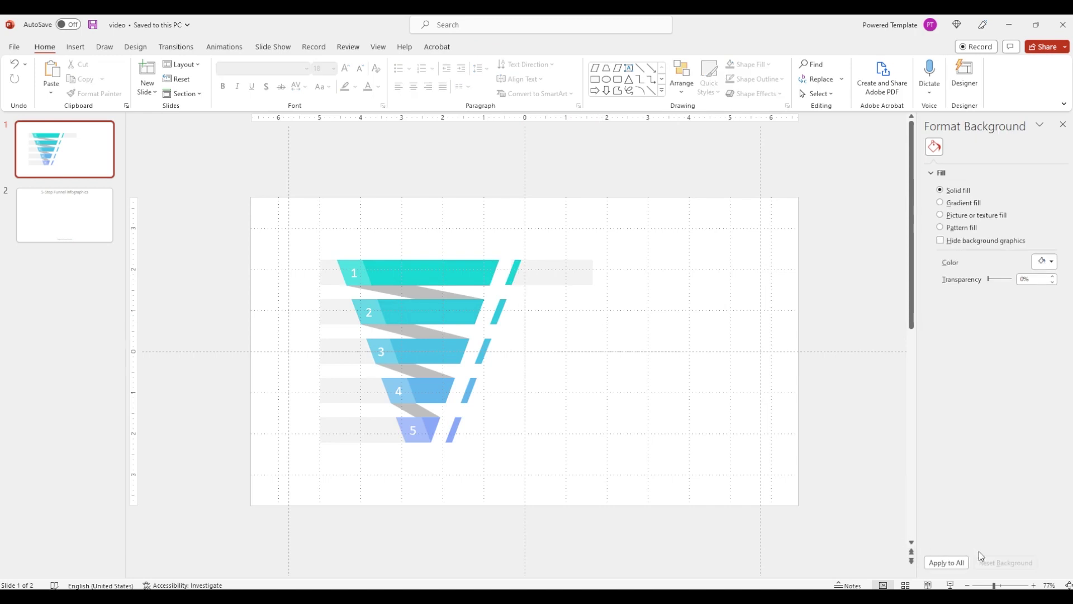
- Extend the grey band's left edge past the teal accent
ctrl+scroll(891, 503, up, 5)
ctrl+scroll(490, 273, up, 3)
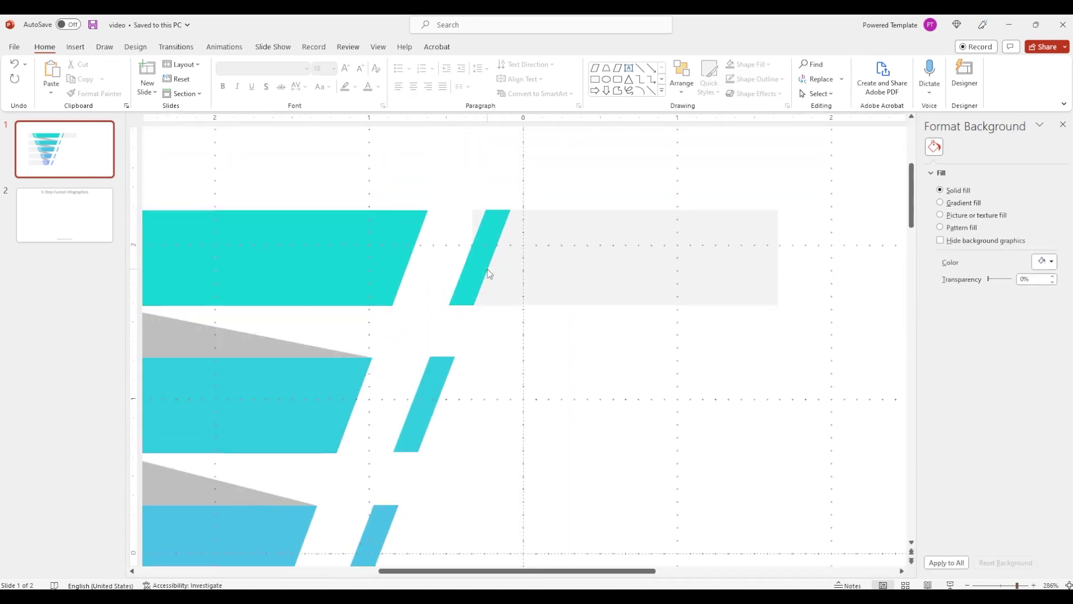
click(559, 256)
drag(473, 271, 448, 271)
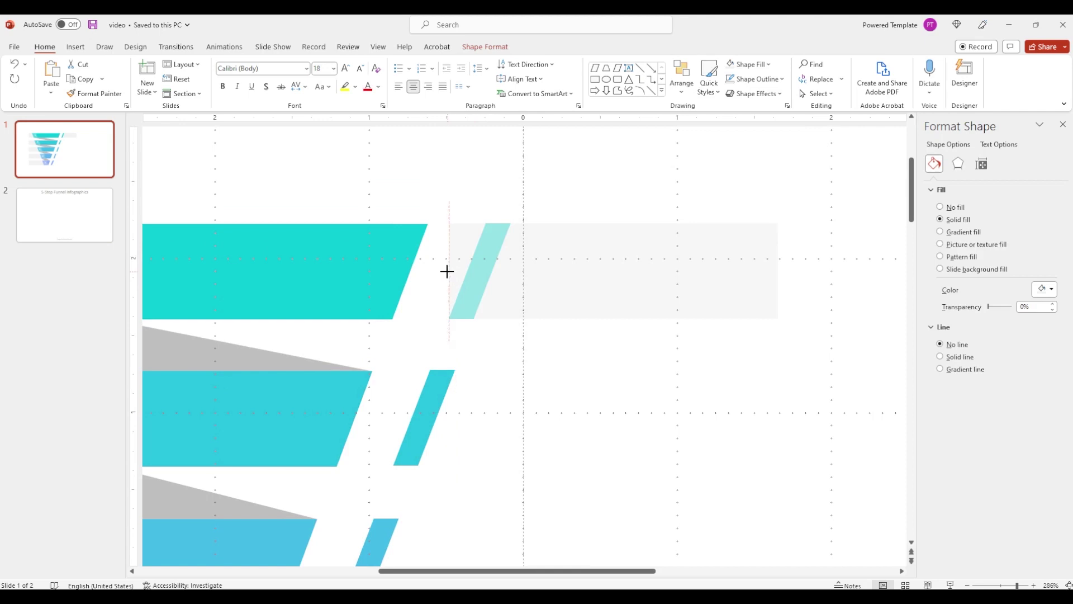
click(440, 284)
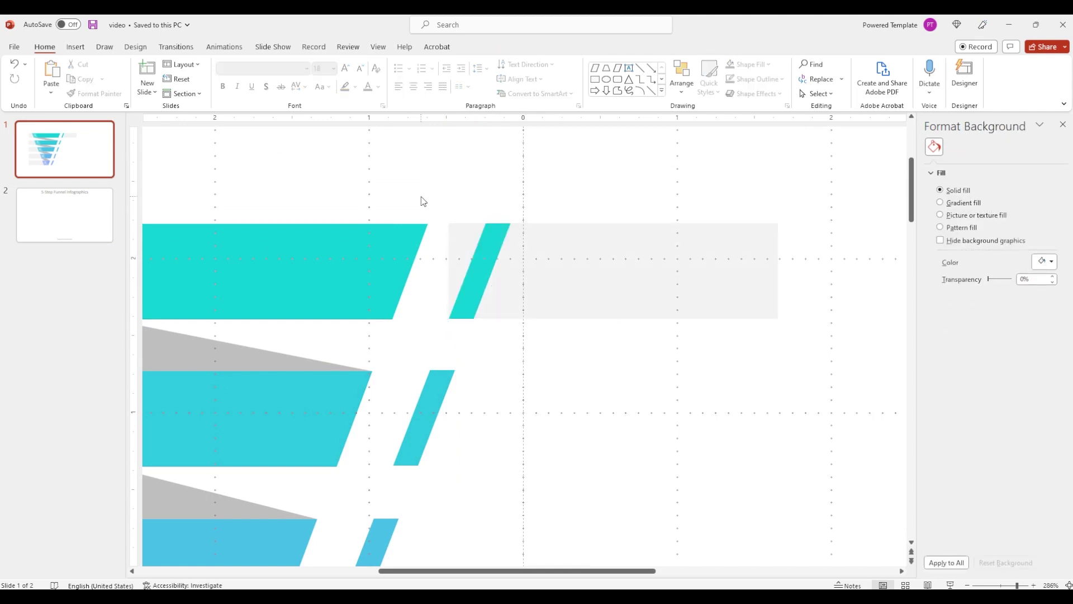
- Draw a rectangle rotated to the accent's slant and subtract it from the grey band
click(75, 46)
click(187, 76)
click(228, 123)
drag(427, 174, 479, 320)
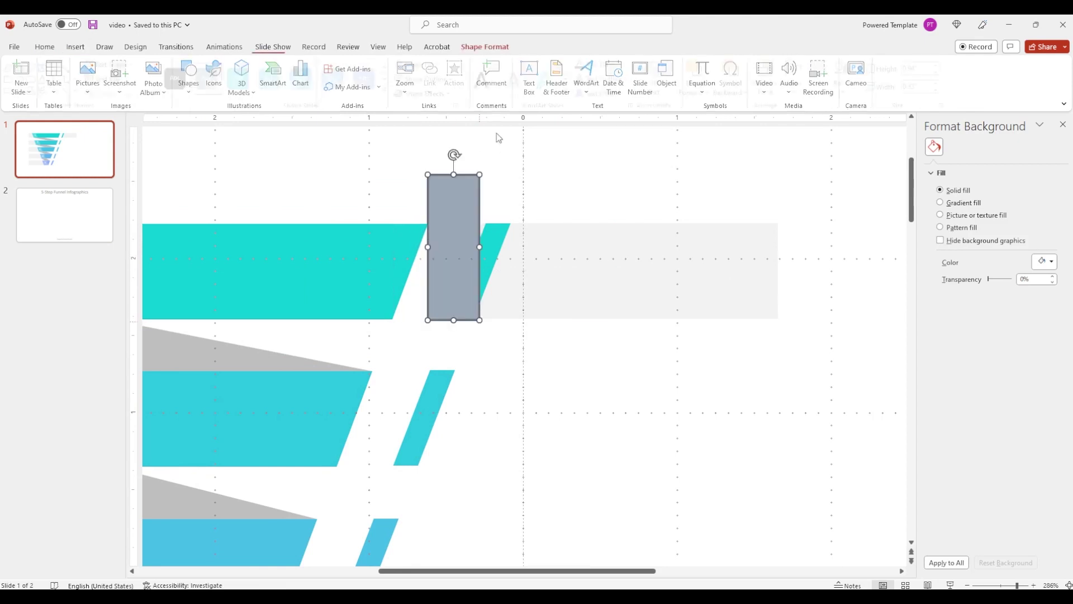
drag(454, 155, 486, 161)
drag(475, 227, 467, 237)
shift+click(604, 252)
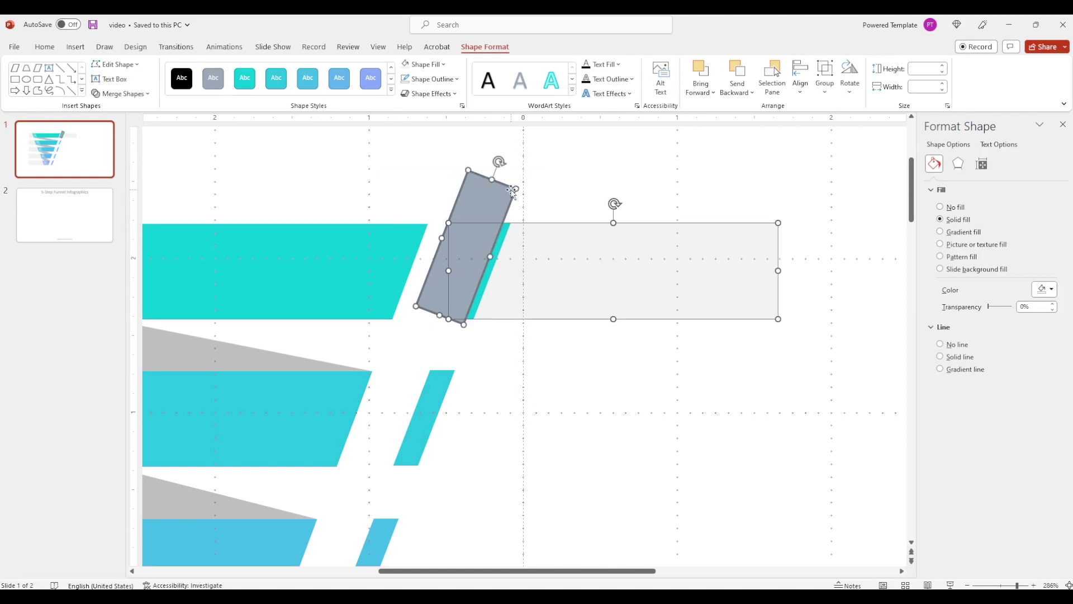
click(120, 94)
click(120, 171)
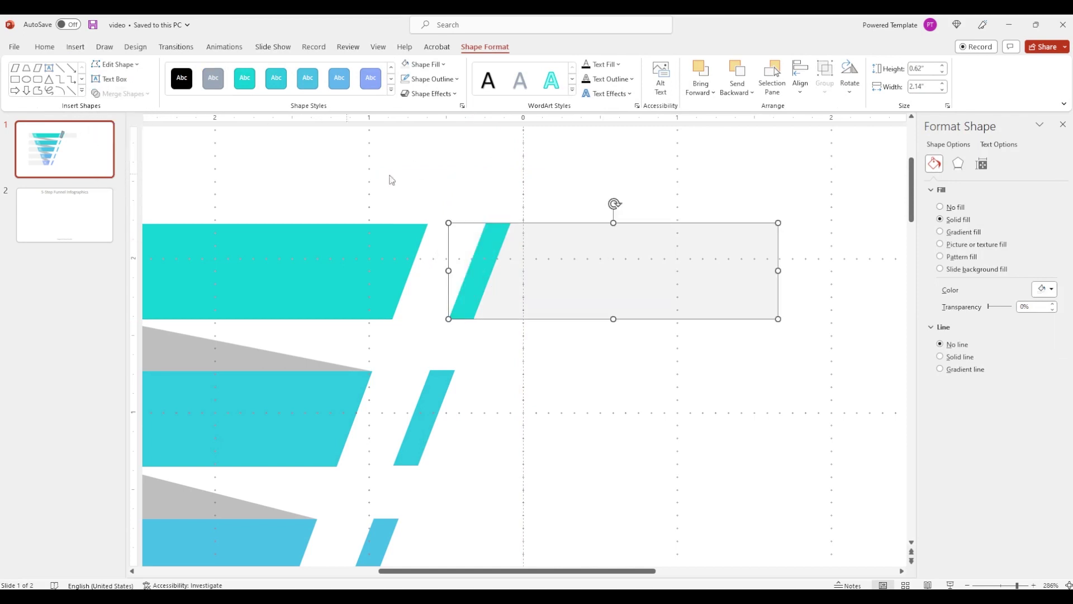
- Copy the notched band beside steps 2 and 3, stretching step 3's band left to its accent
ctrl+scroll(760, 456, down, 10)
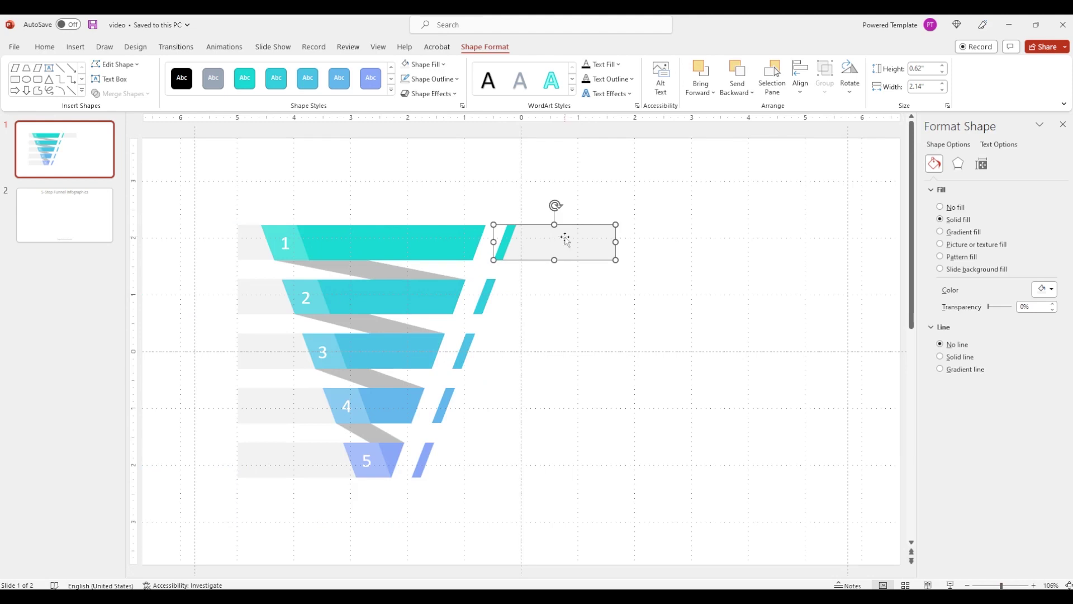
drag(565, 239, 542, 295)
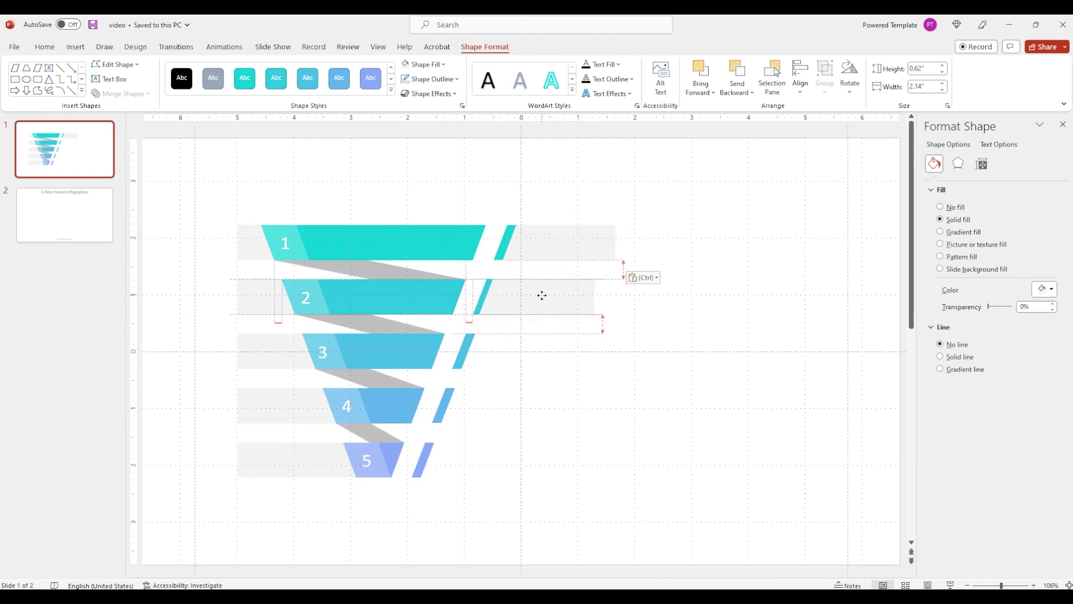
drag(543, 295, 615, 295)
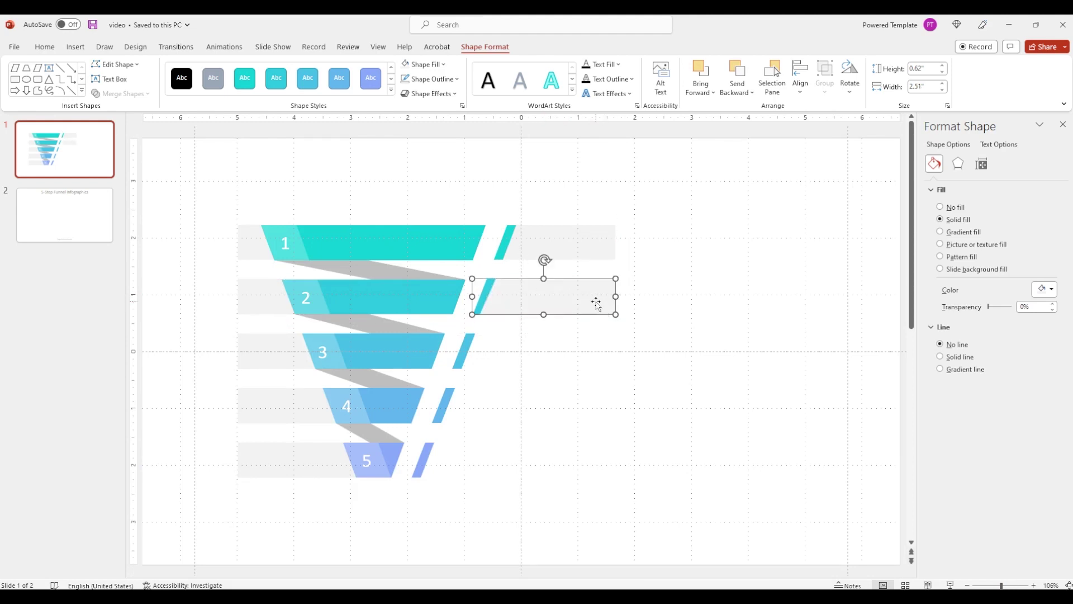
right_click(596, 296)
click(657, 453)
drag(566, 302, 568, 356)
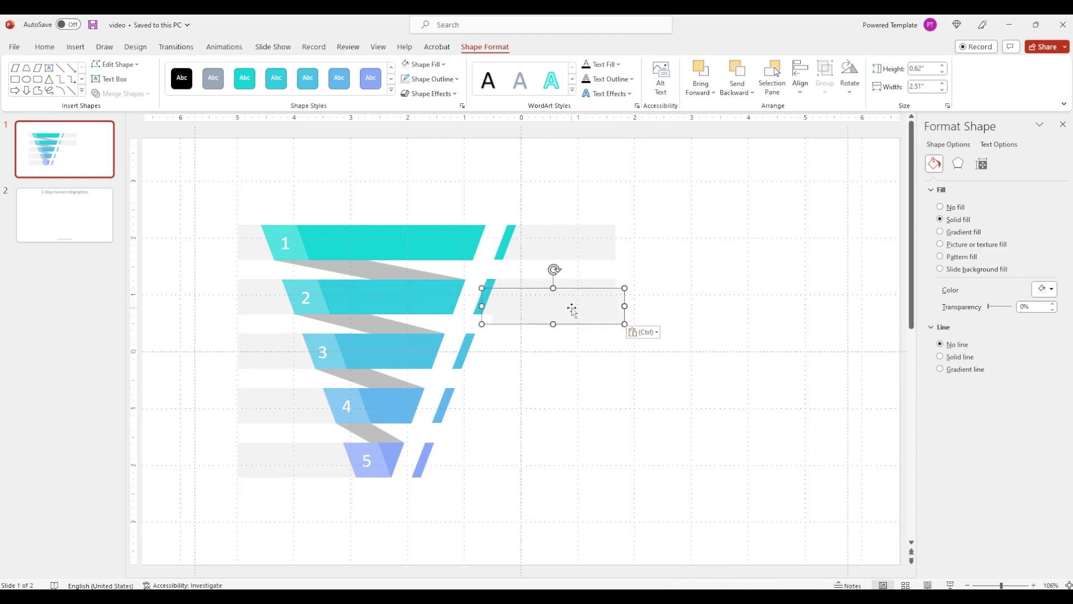
click(561, 355)
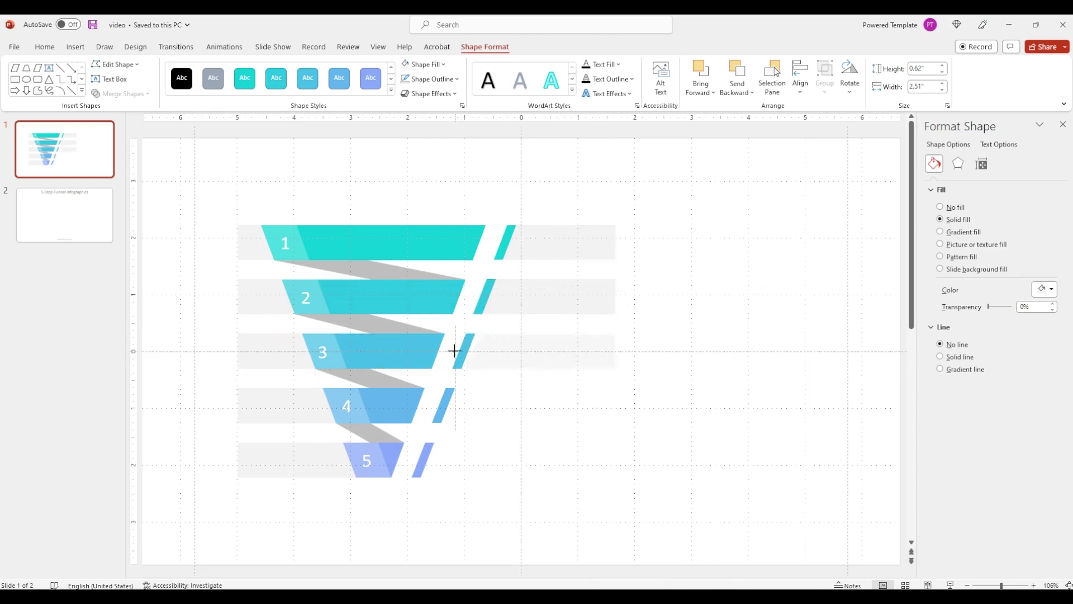
drag(455, 351, 445, 352)
- Add band copies beside steps 4 and 5, stretching and aligning step 4's band
drag(572, 289, 572, 399)
drag(468, 406, 419, 402)
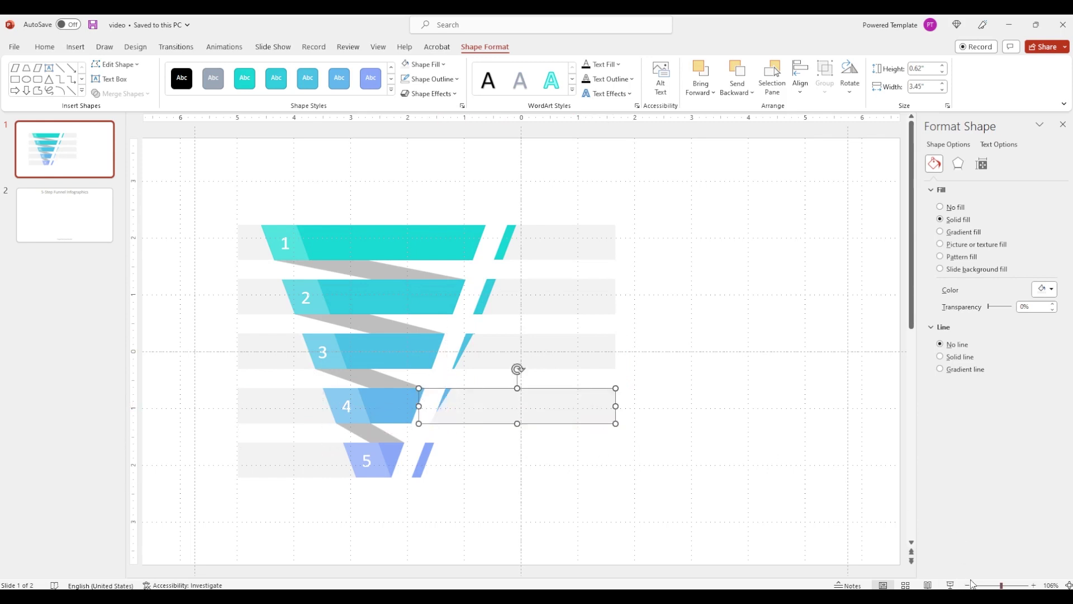
drag(999, 586, 1027, 585)
drag(535, 344, 542, 340)
ctrl+scroll(535, 389, down, 5)
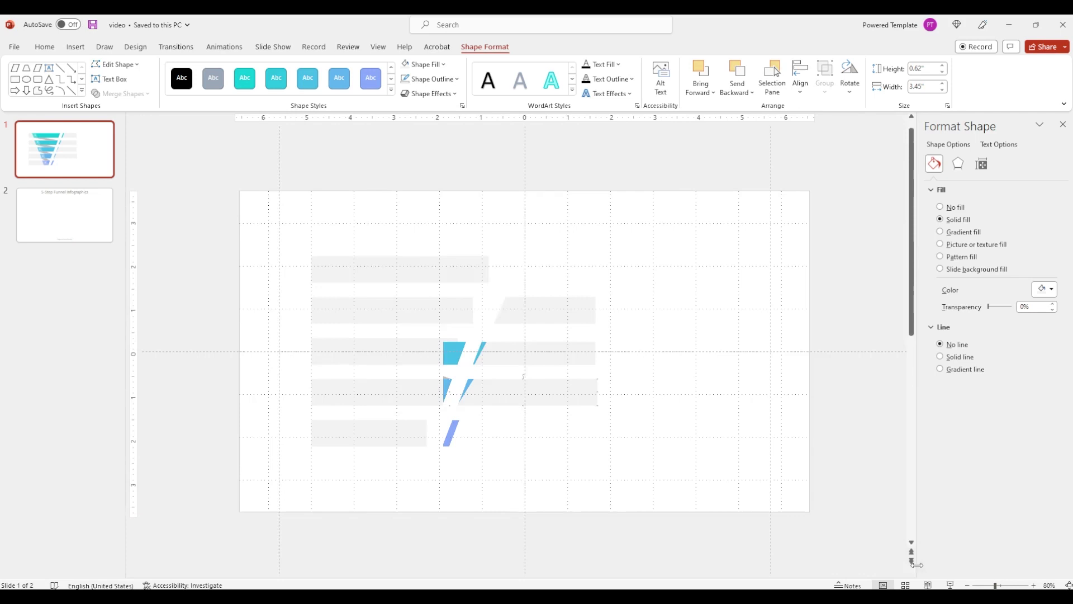
mouse_move(536, 394)
mouse_down()
mouse_move(575, 397)
mouse_move(558, 436)
mouse_up()
- Align the row 1 shapes along their top edges
shift+click(386, 439)
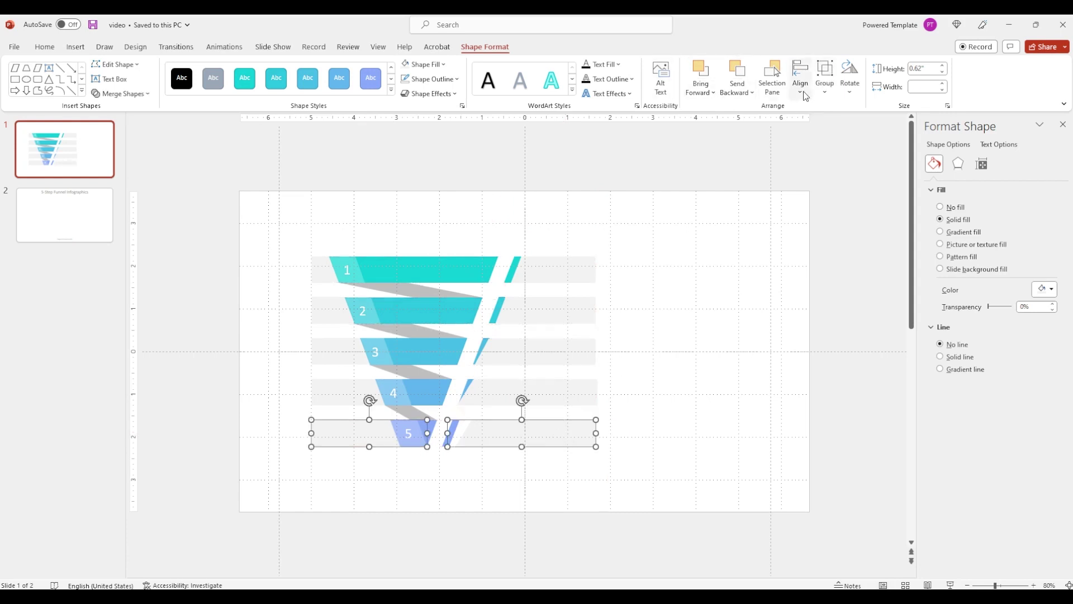
click(801, 76)
click(824, 176)
click(512, 280)
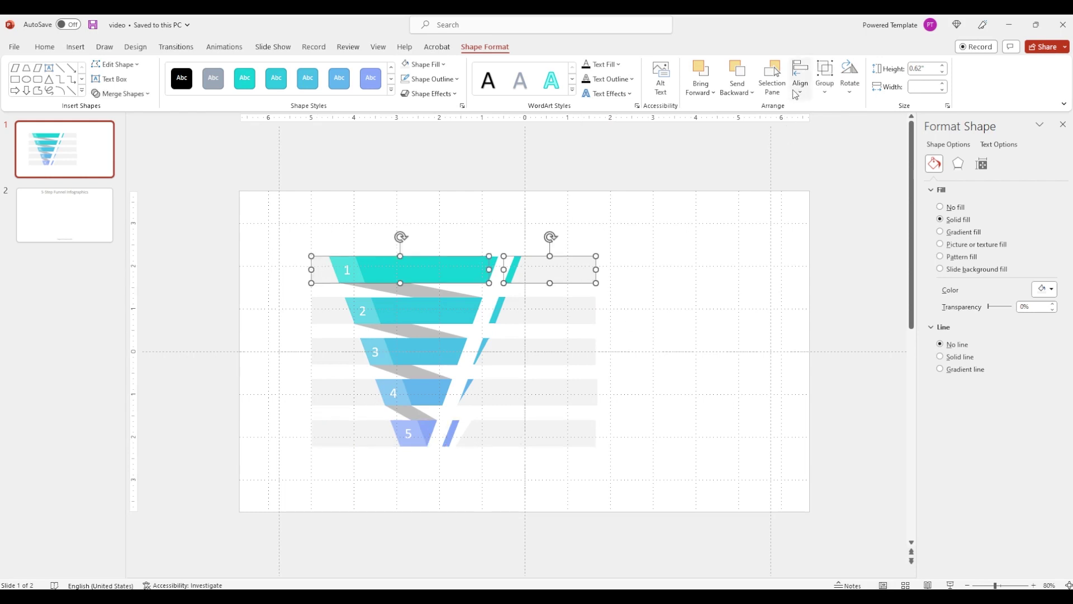
click(801, 76)
click(825, 158)
- Send all five right-side bands behind the slanted accents
click(582, 314)
click(584, 277)
shift+click(579, 316)
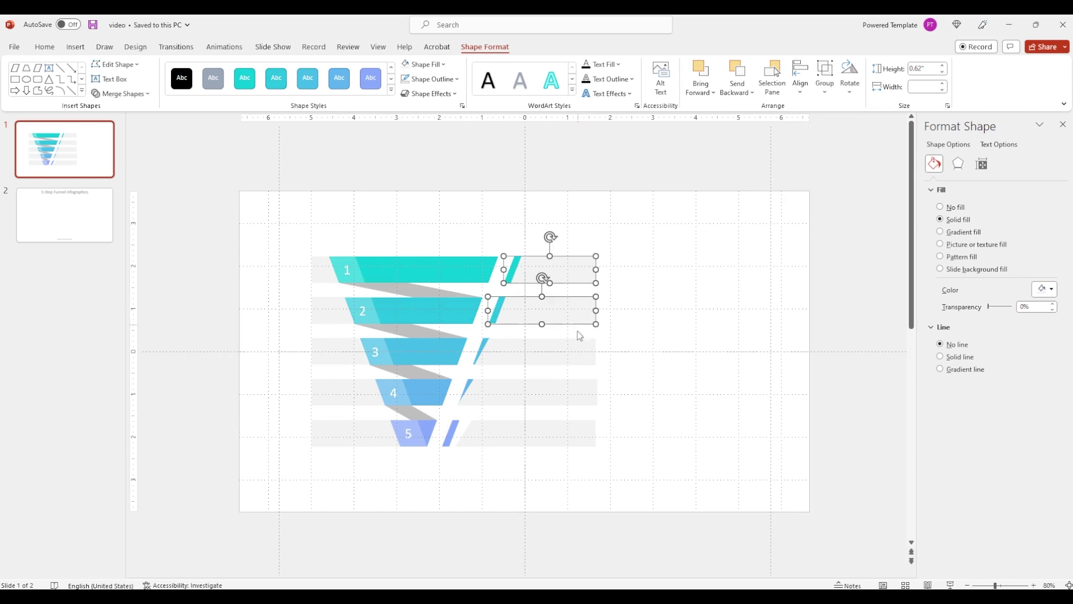
shift+click(576, 348)
shift+click(575, 391)
shift+click(578, 427)
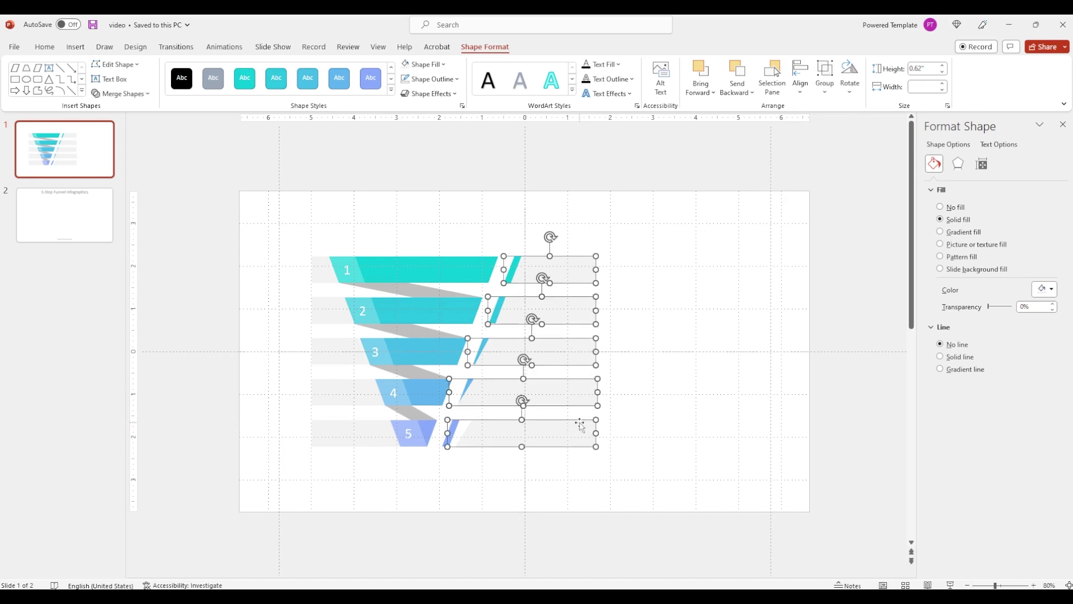
right_click(580, 426)
click(625, 304)
click(625, 412)
- Nudge the right bands left, align their right edges and distribute them vertically
click(561, 426)
shift+click(562, 350)
shift+click(560, 391)
shift+click(560, 427)
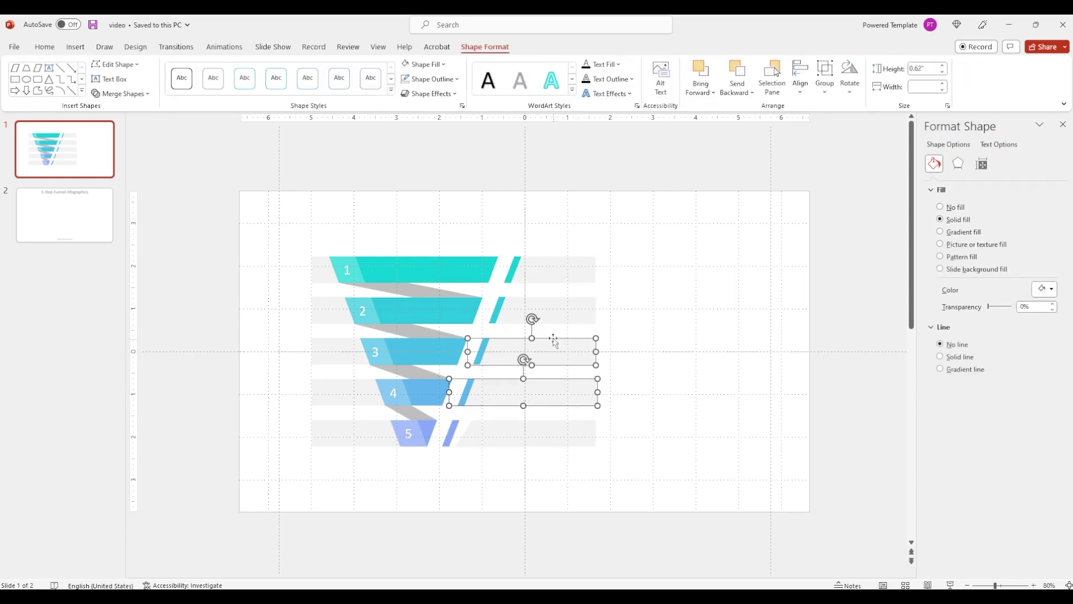
shift+click(557, 318)
shift+click(558, 438)
key(Left)
key(Left)
key(Left)
shift+click(581, 274)
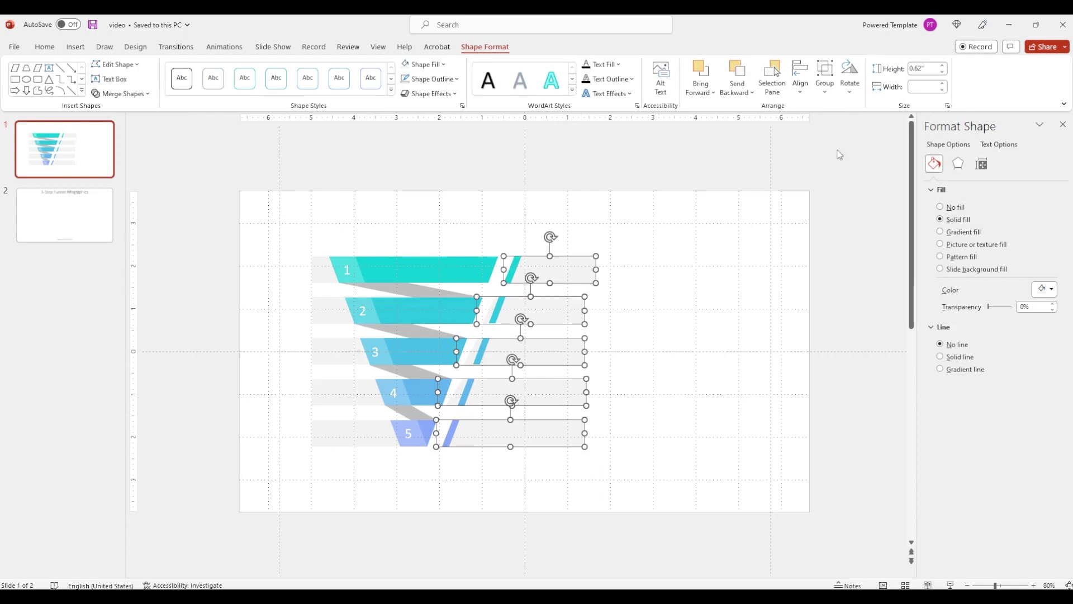
click(800, 76)
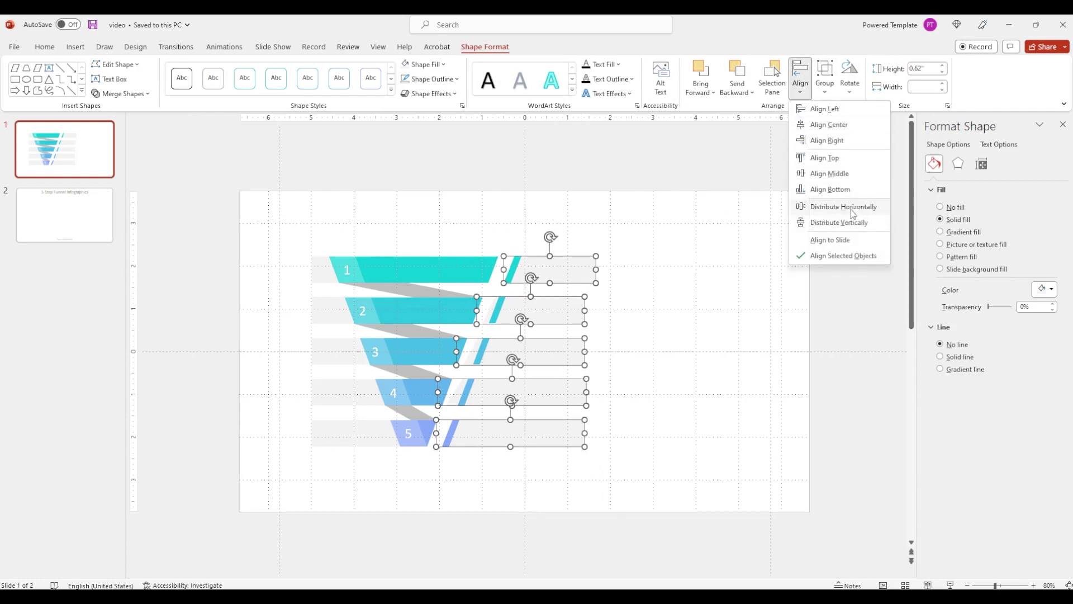
click(848, 142)
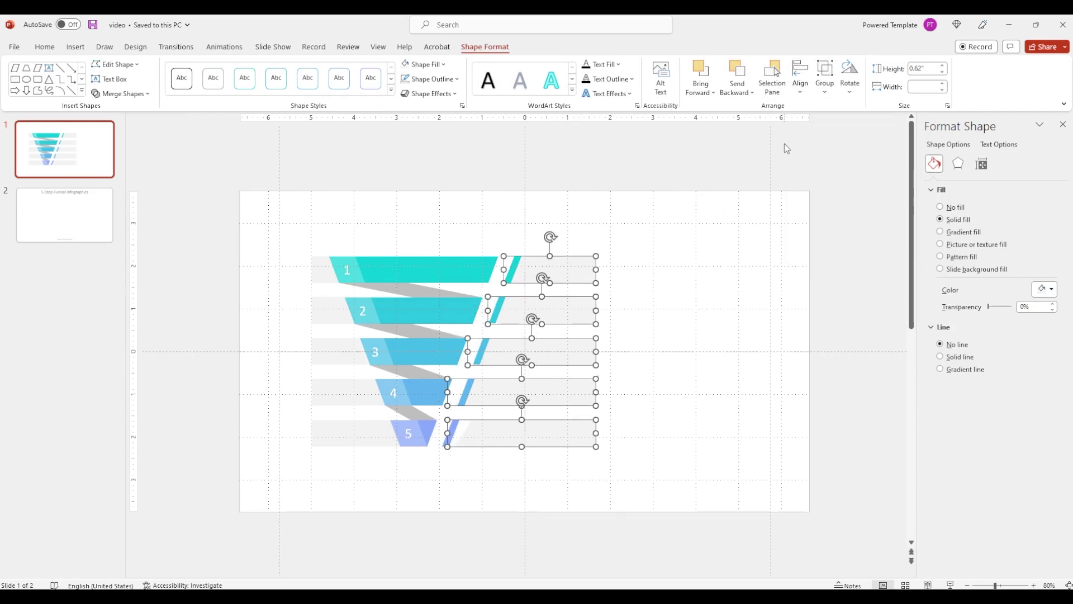
click(800, 75)
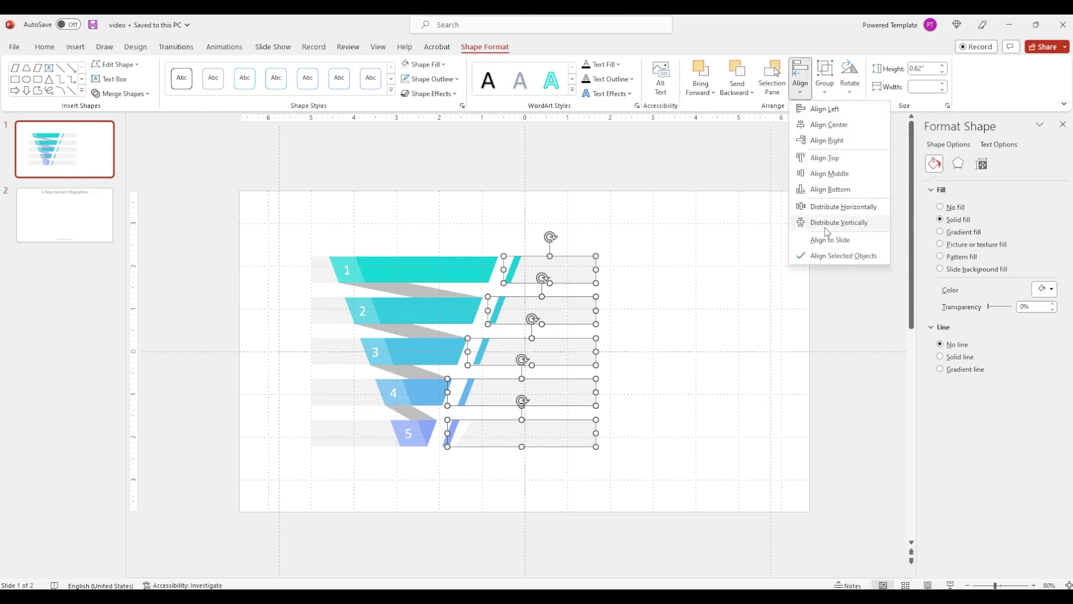
click(839, 222)
- Stretch step 5's right band leftward to 3.71" wide
click(645, 329)
click(491, 429)
drag(451, 431, 436, 433)
- Widen the step 5 and step 4 bands leftward toward their accents
scroll(462, 430, up, 5)
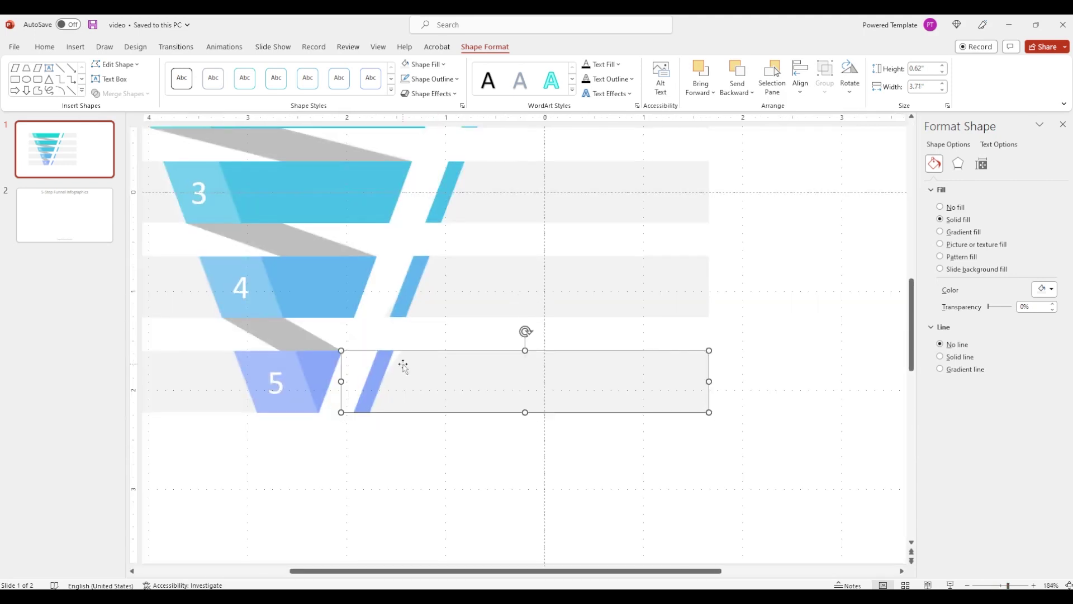
drag(344, 379, 329, 380)
scroll(517, 286, up, 1)
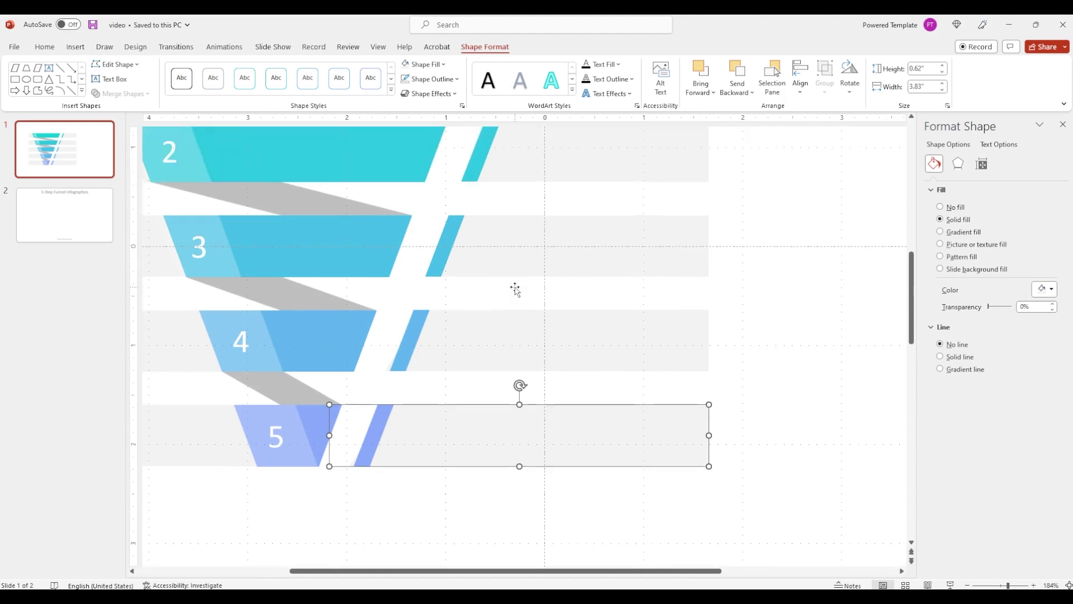
scroll(516, 288, up, 1)
scroll(514, 288, up, 1)
scroll(519, 313, down, 1)
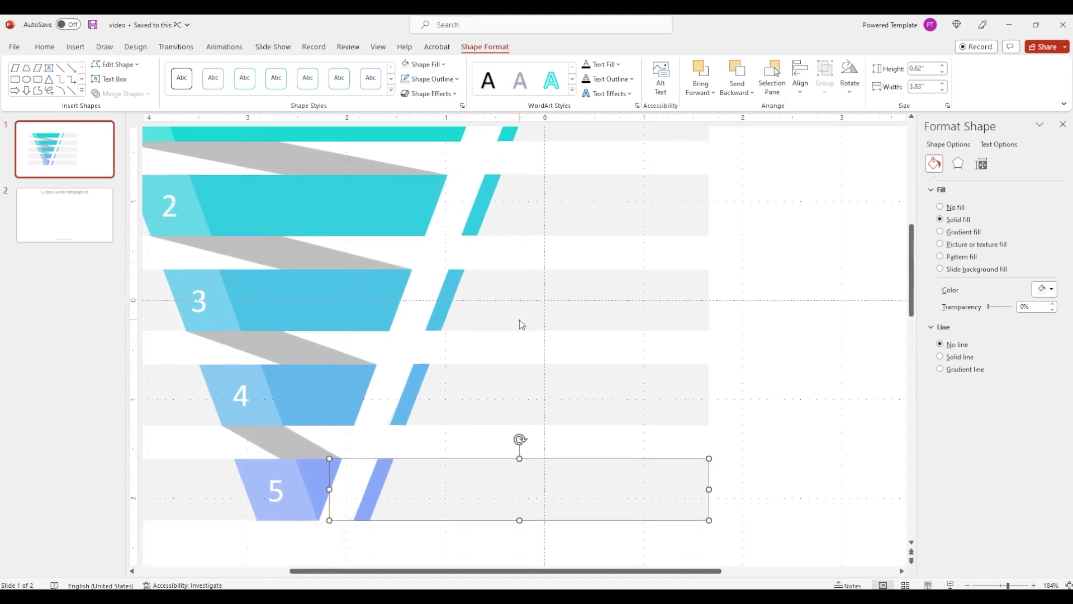
scroll(519, 322, down, 1)
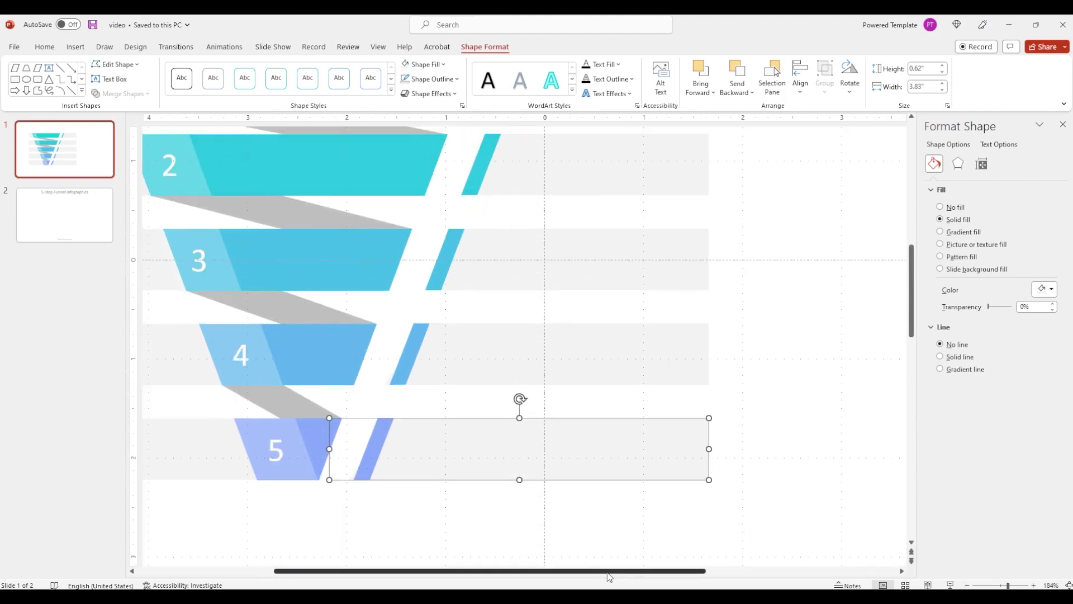
drag(623, 571, 588, 571)
click(482, 505)
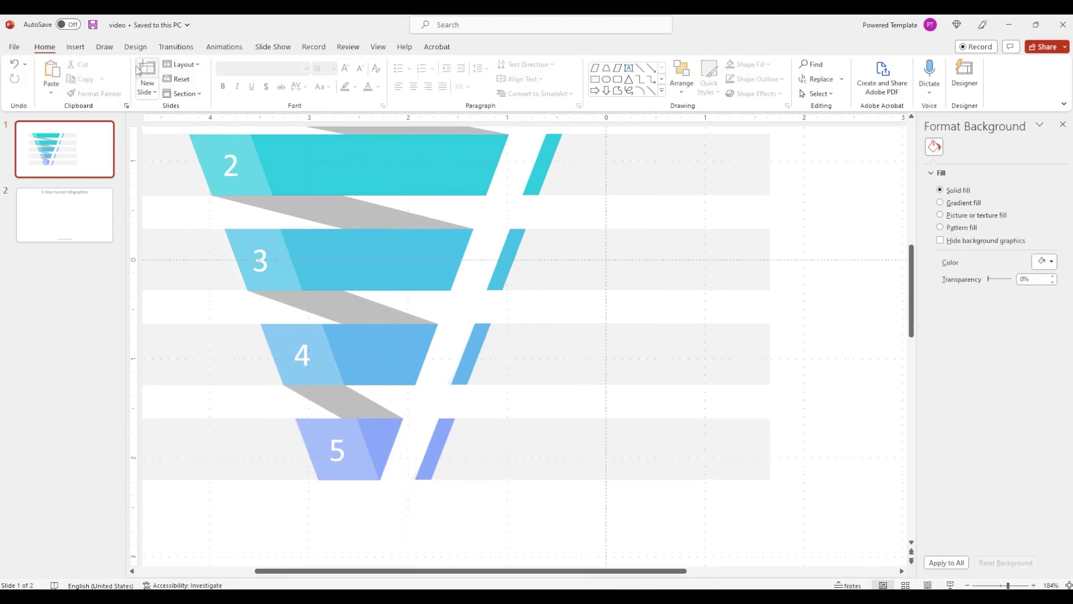
click(597, 429)
drag(391, 448, 382, 448)
click(447, 354)
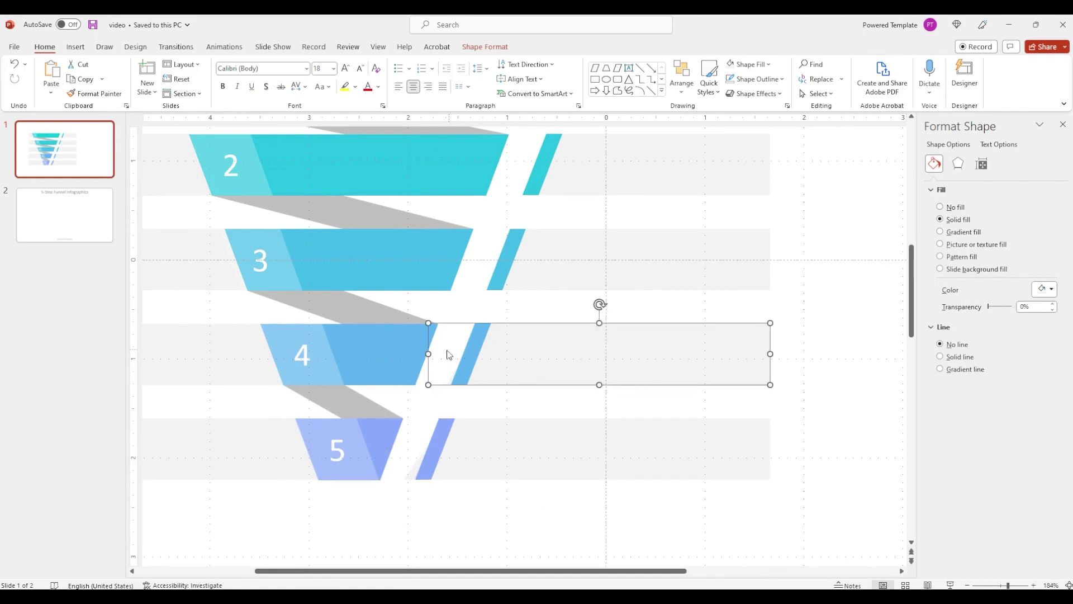
drag(429, 352, 428, 351)
click(596, 239)
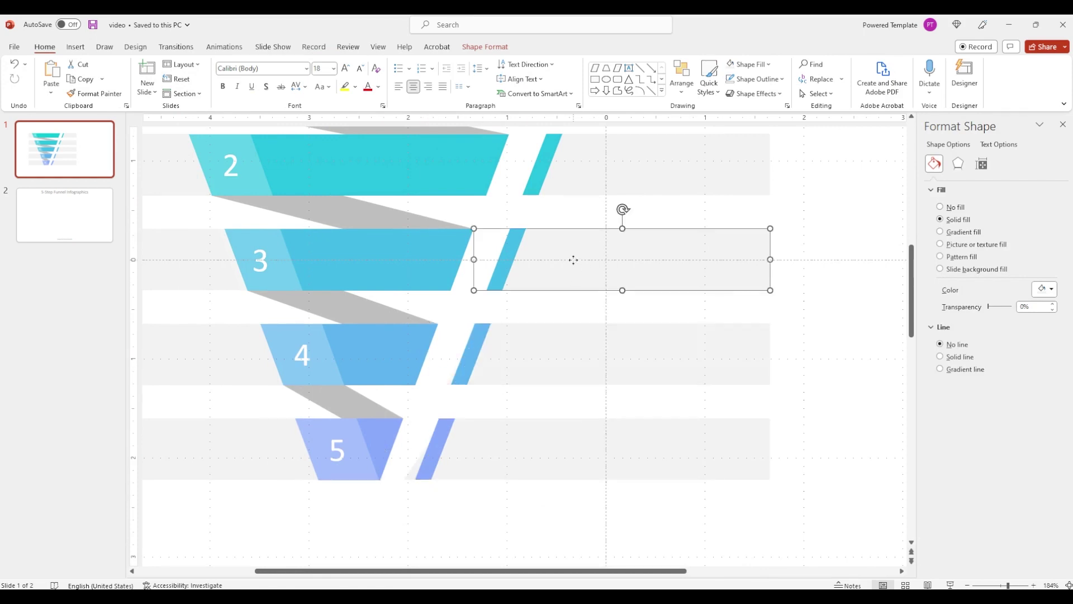
click(831, 309)
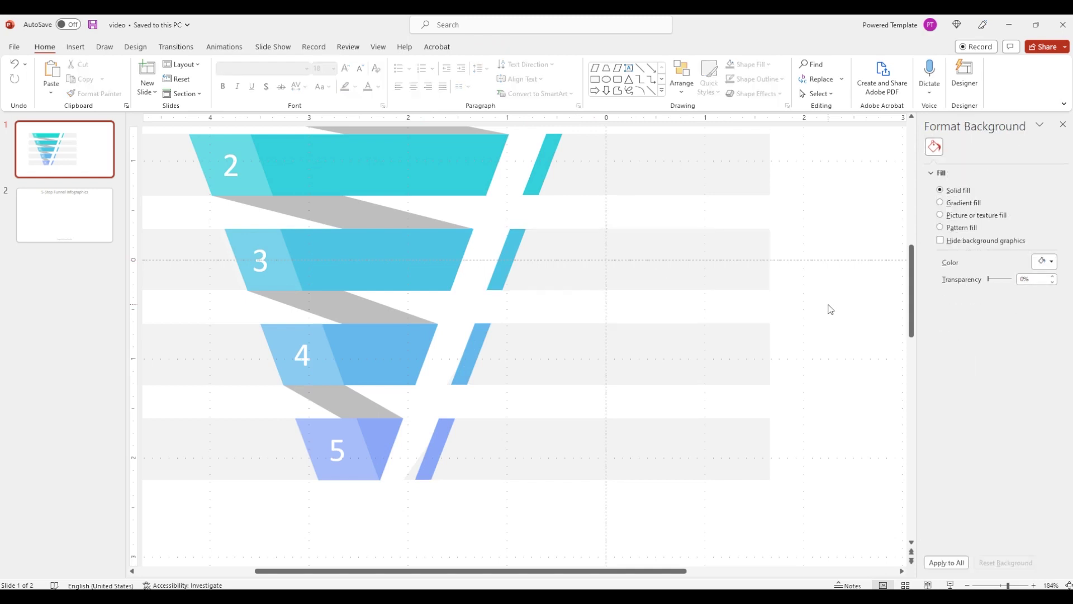
- Draw a rectangle tilted about 20 degrees beside the step 5 accent
click(76, 46)
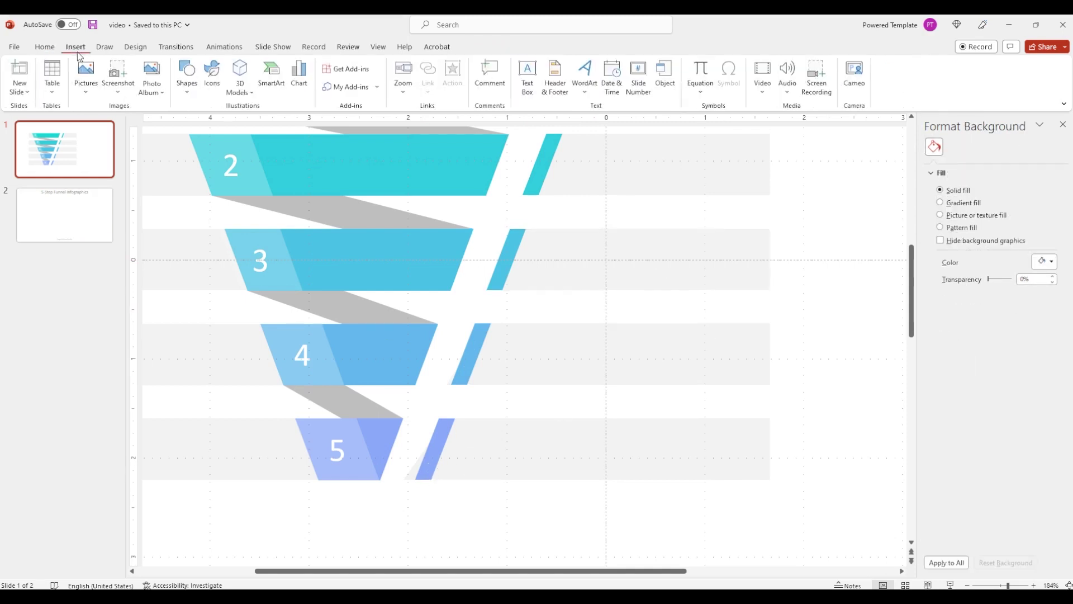
click(186, 75)
click(250, 122)
drag(343, 346, 404, 480)
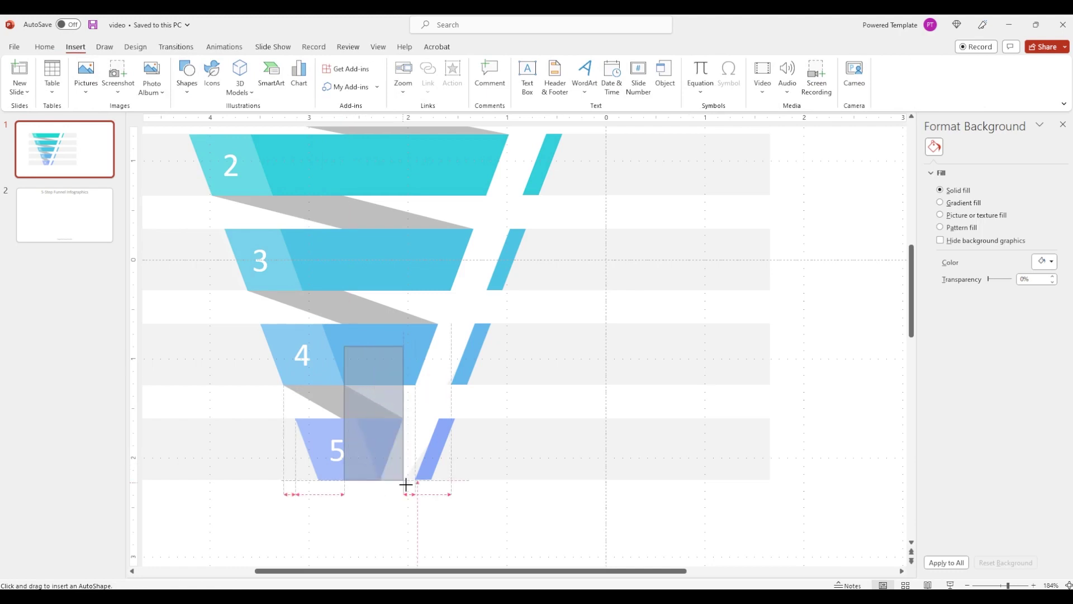
drag(374, 326, 404, 331)
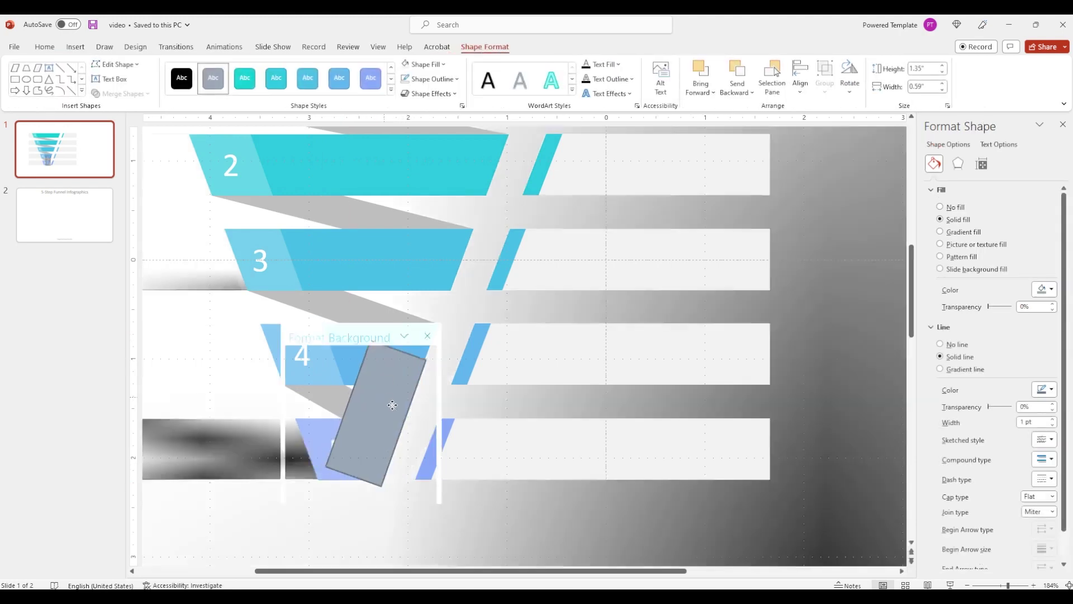
drag(392, 404, 427, 426)
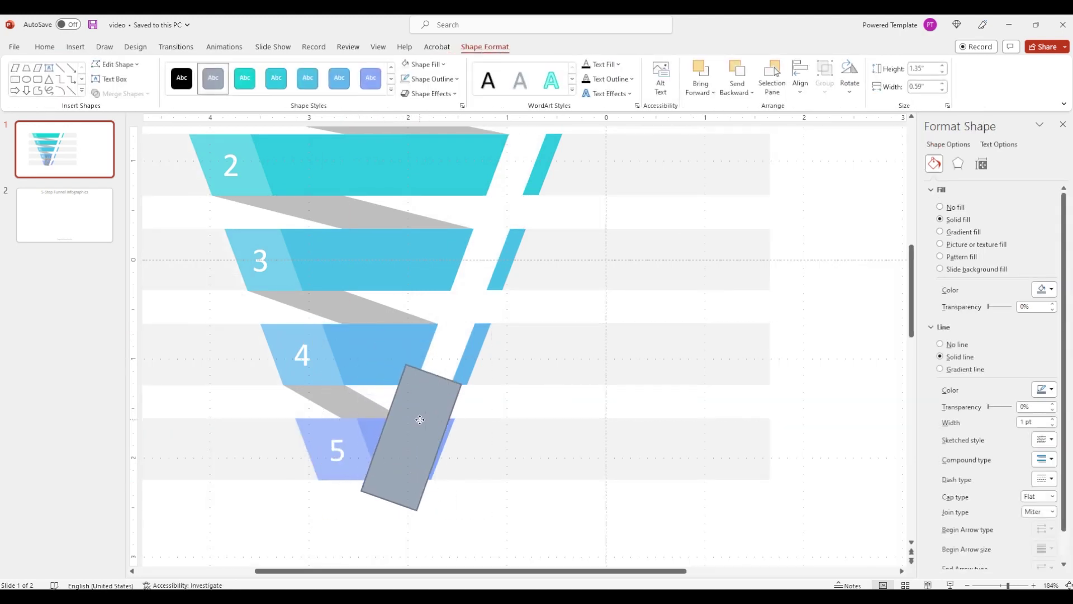
- Duplicate the tilted rectangle and move the copy up toward row 4
click(541, 455)
shift+click(441, 386)
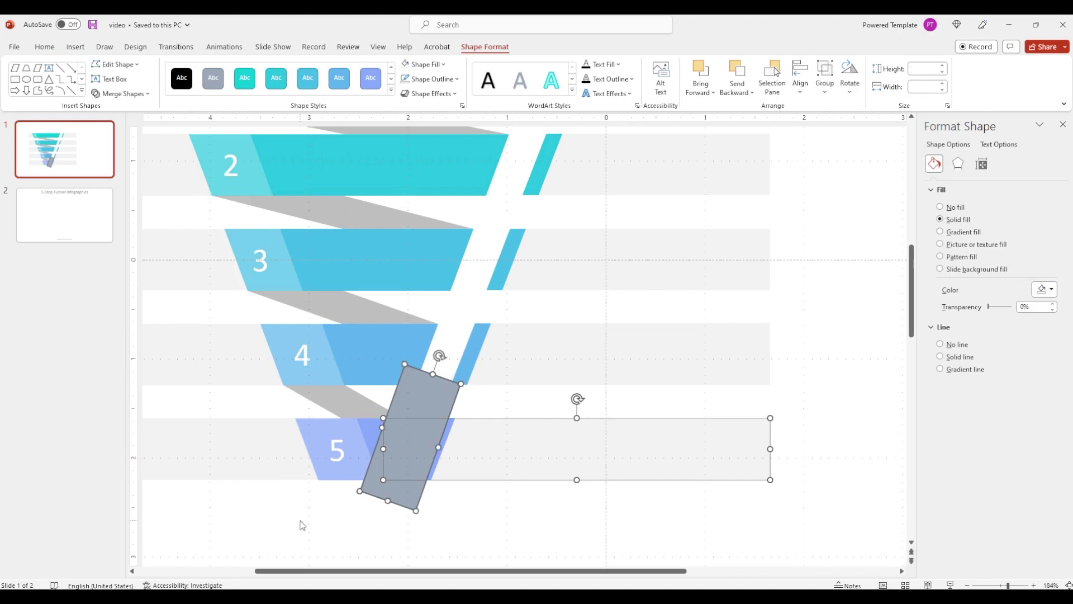
click(302, 525)
click(423, 392)
key(ctrl+c)
key(ctrl+v)
mouse_move(423, 395)
mouse_down()
mouse_move(424, 356)
mouse_move(371, 233)
mouse_up()
- Subtract the tilted rectangles from the row 5 and row 4 bands to slant their left ends
click(515, 444)
shift+click(418, 391)
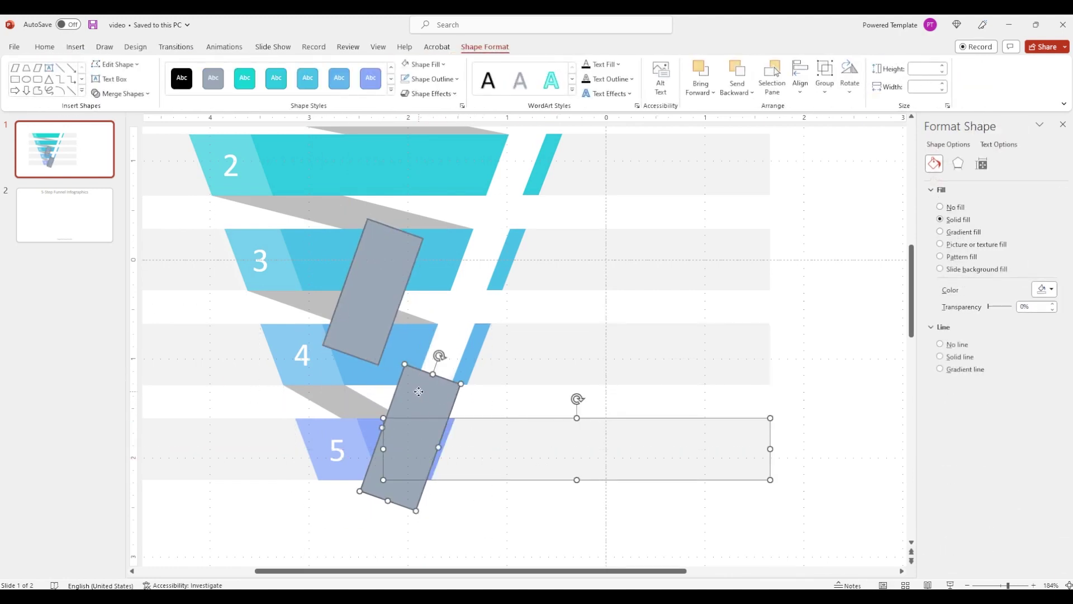
click(150, 94)
click(116, 172)
drag(380, 274, 453, 317)
shift+click(559, 352)
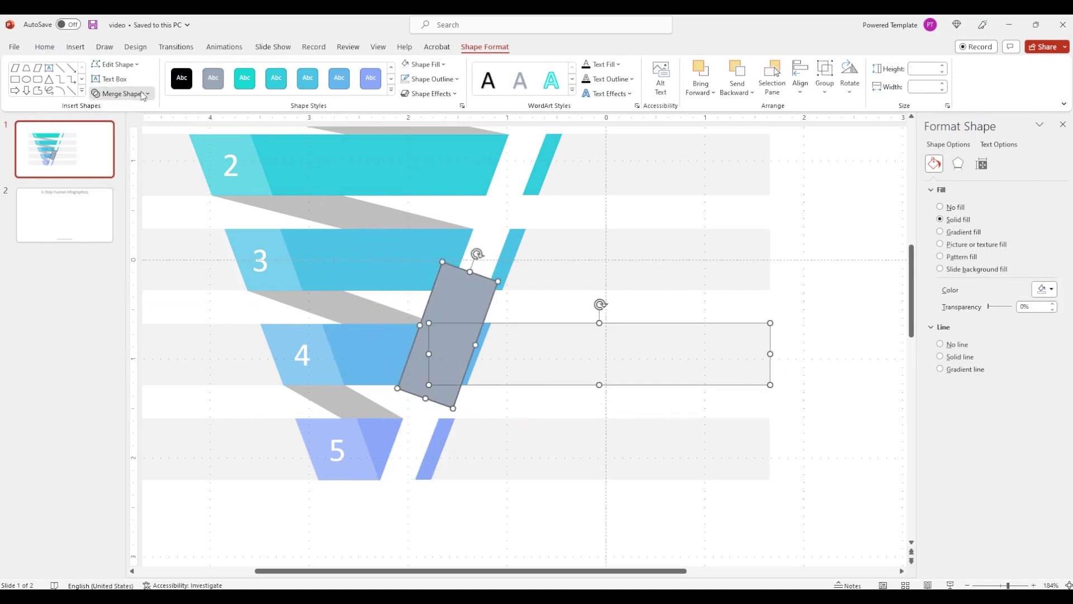
click(144, 94)
click(116, 172)
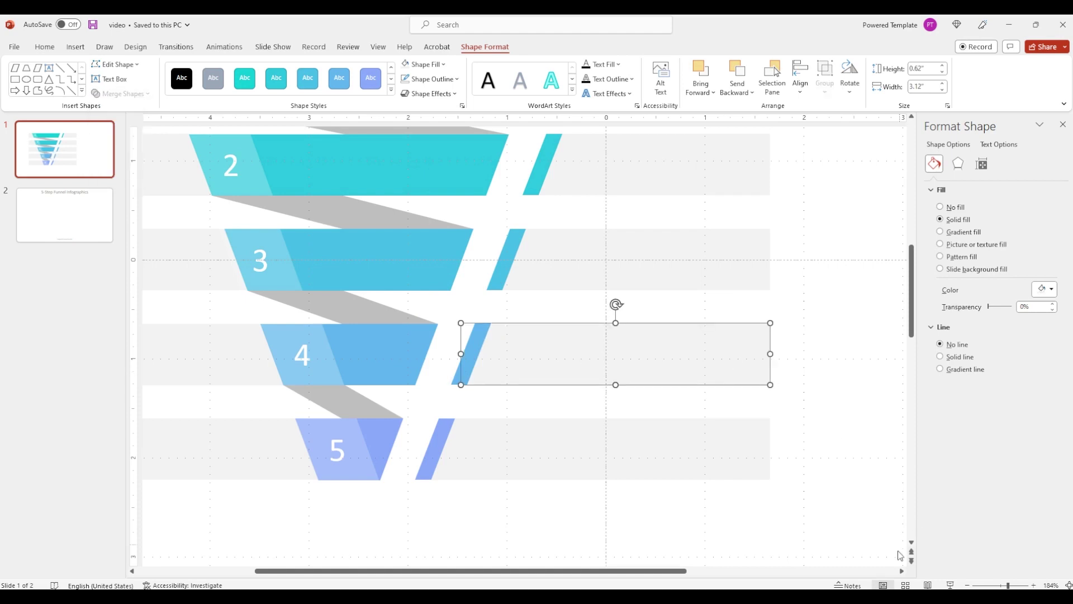
scroll(702, 445, down, 8)
click(275, 351)
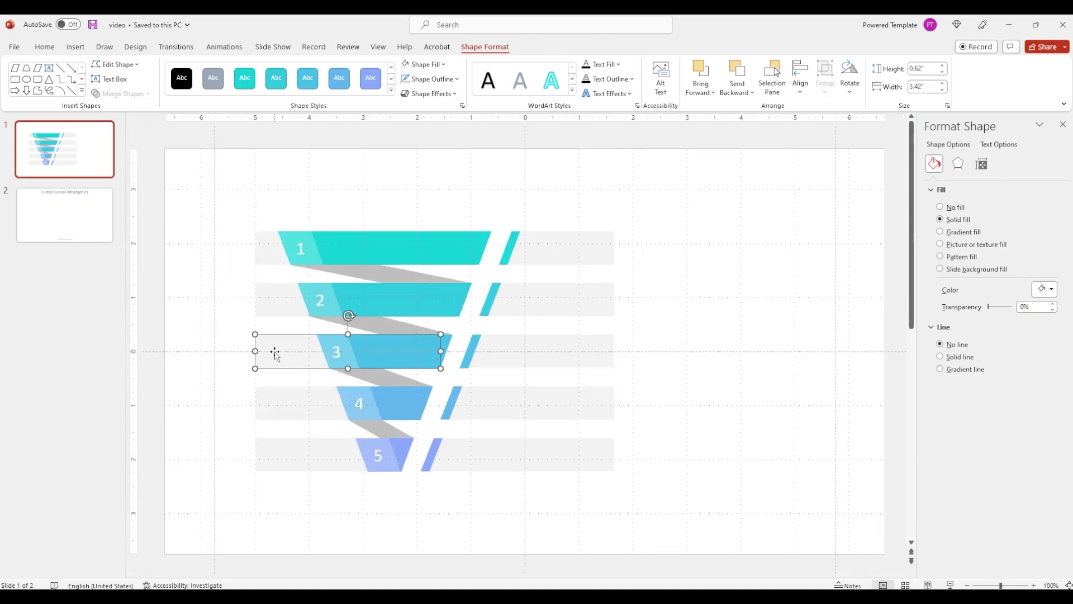
- Place a copy of the row 3 band right of row 1 and narrow it to 3.2"
key(ctrl+c)
key(ctrl+v)
drag(279, 353, 643, 250)
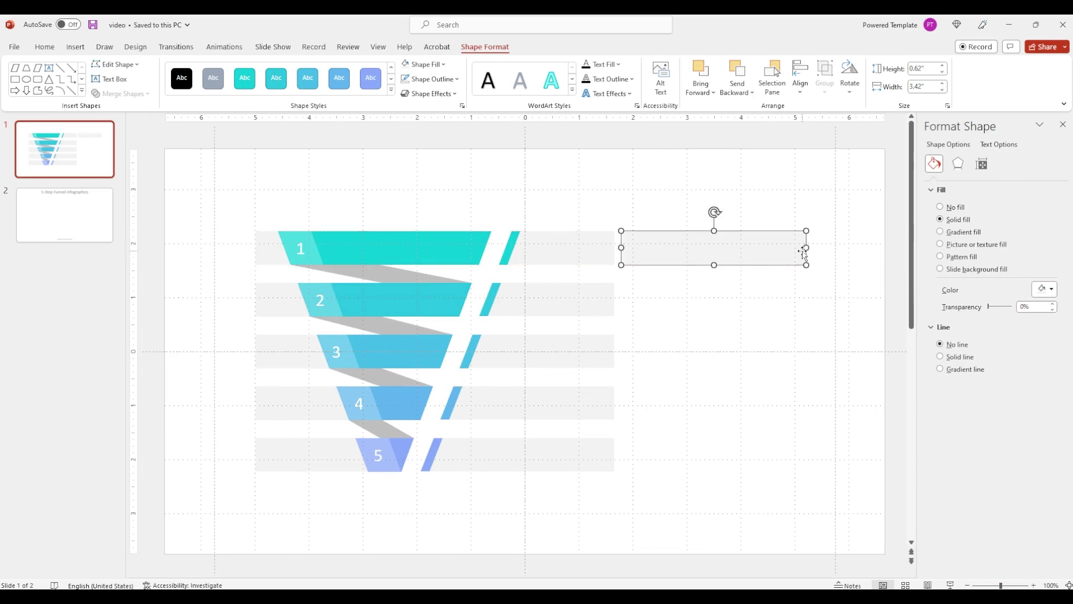
mouse_move(809, 247)
mouse_down()
mouse_move(791, 249)
mouse_move(742, 290)
mouse_move(748, 348)
mouse_up()
- Paste more copies of the narrow band beside the lower rows, including rows 4 and 5
key(ctrl+c)
key(ctrl+v)
key(ctrl+v)
key(ctrl+v)
drag(761, 259, 751, 407)
key(ctrl+v)
drag(752, 261, 744, 459)
- Distribute the right-column bands evenly from top to bottom
shift+click(697, 402)
shift+click(688, 360)
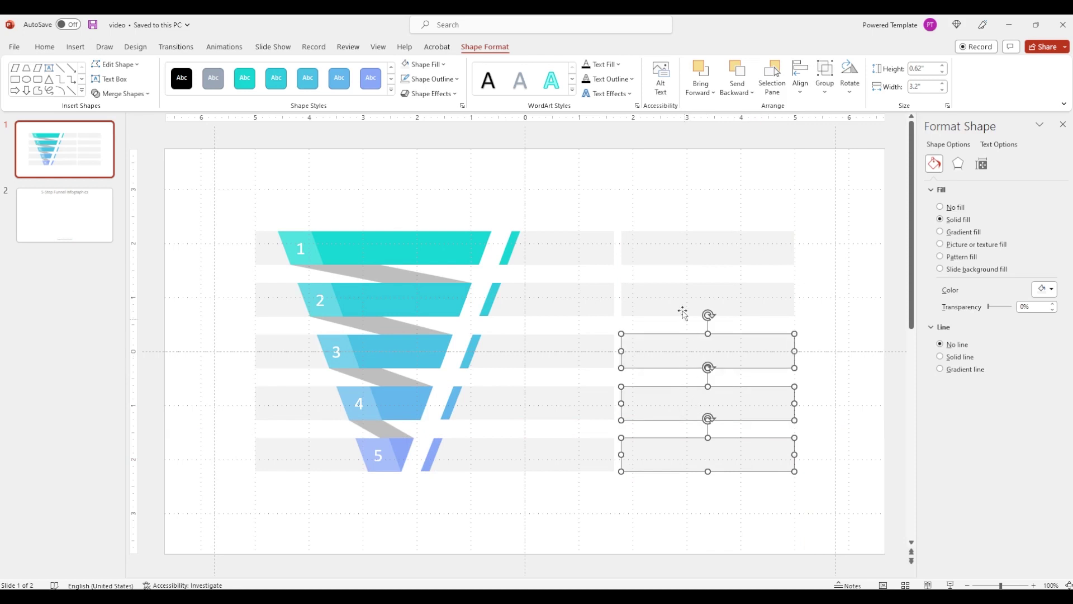
shift+click(683, 308)
shift+click(680, 261)
click(800, 83)
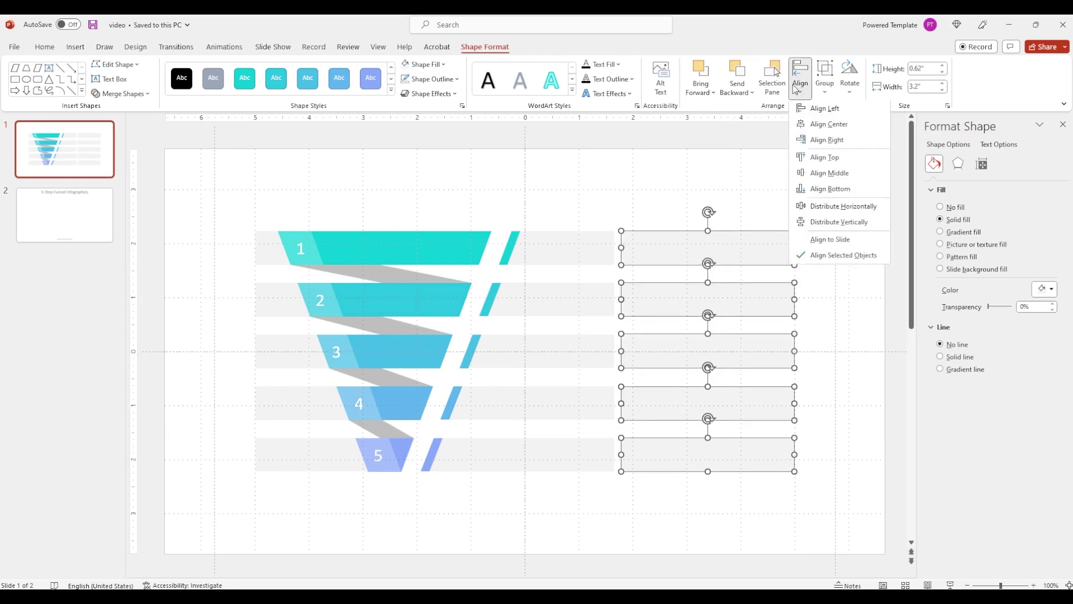
click(831, 224)
click(816, 286)
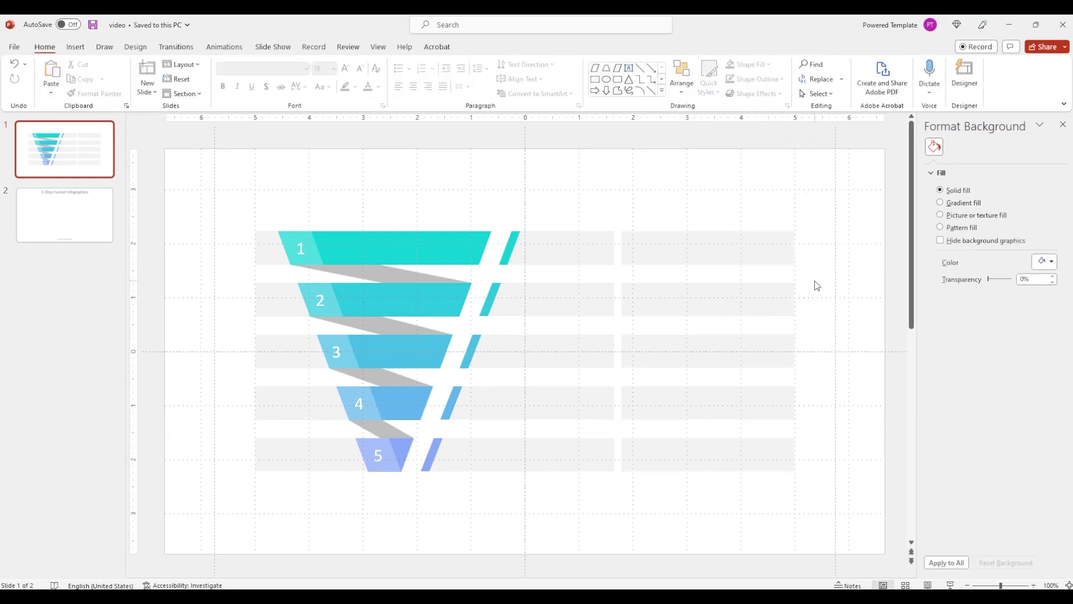
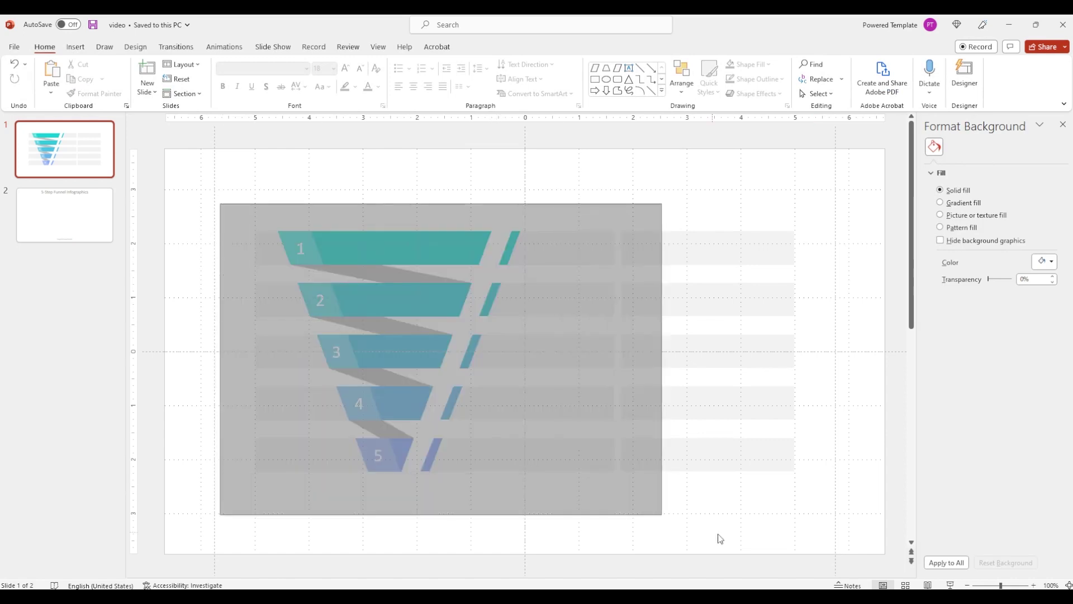
- Nudge the whole funnel infographic slightly down the slide
drag(218, 203, 871, 558)
drag(755, 255, 756, 263)
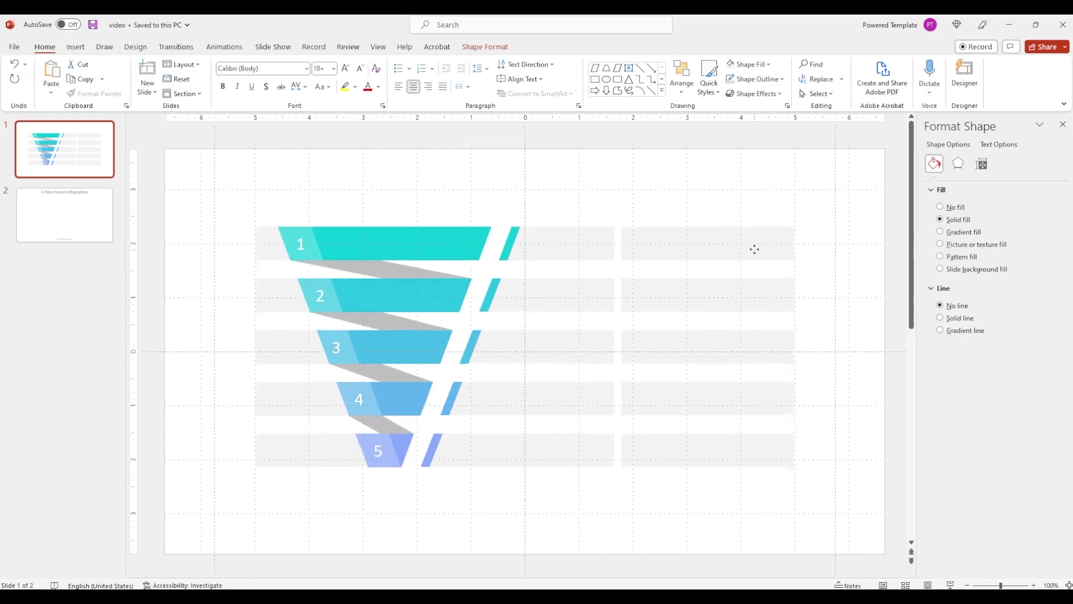
drag(756, 264, 757, 260)
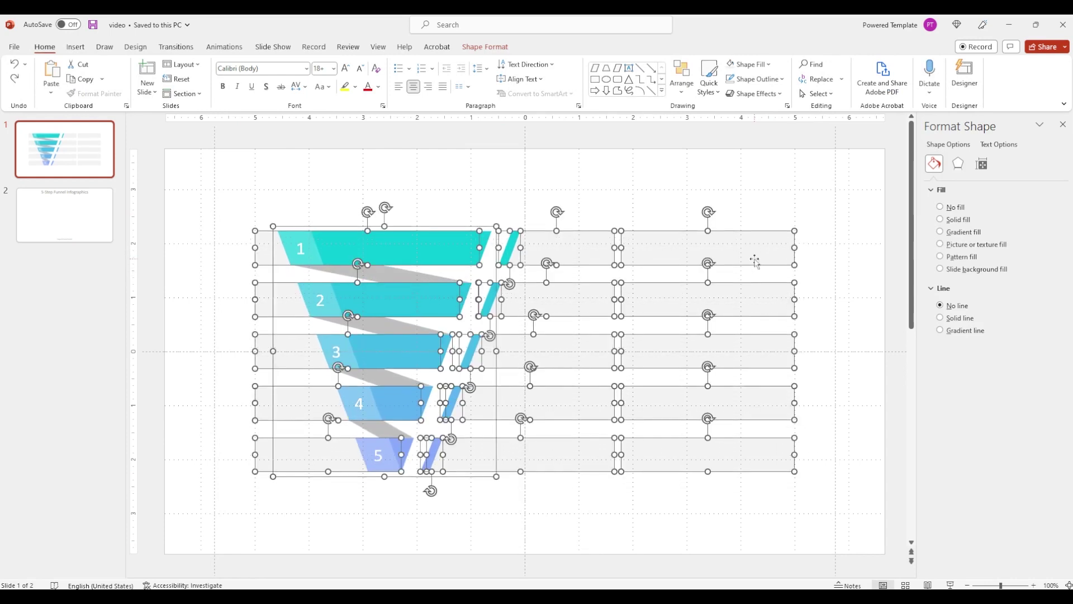
click(664, 215)
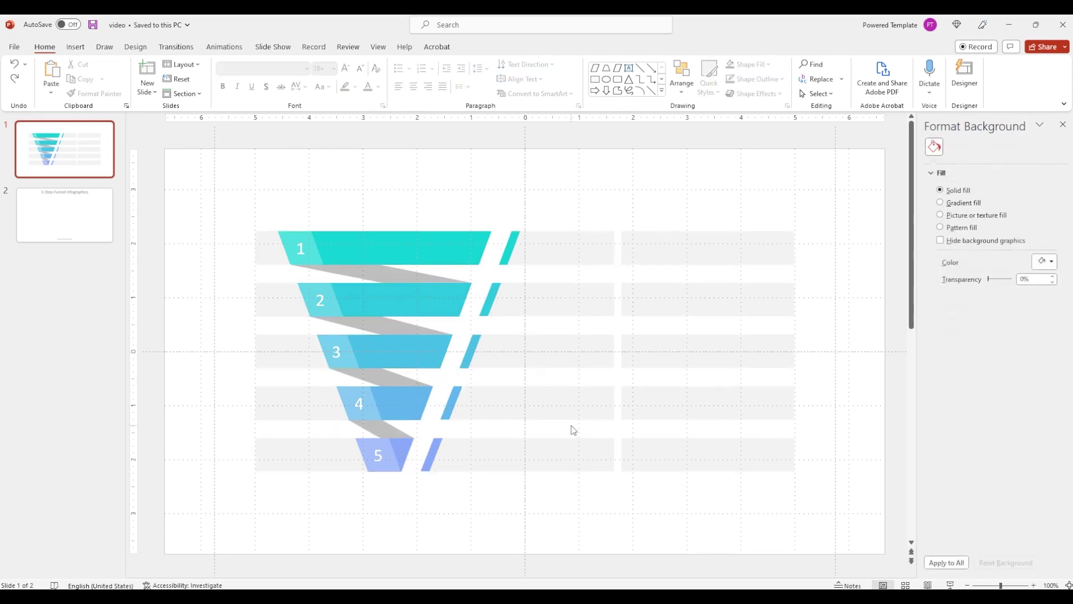
- Make the five row label boxes right-aligned with smaller black text
click(585, 252)
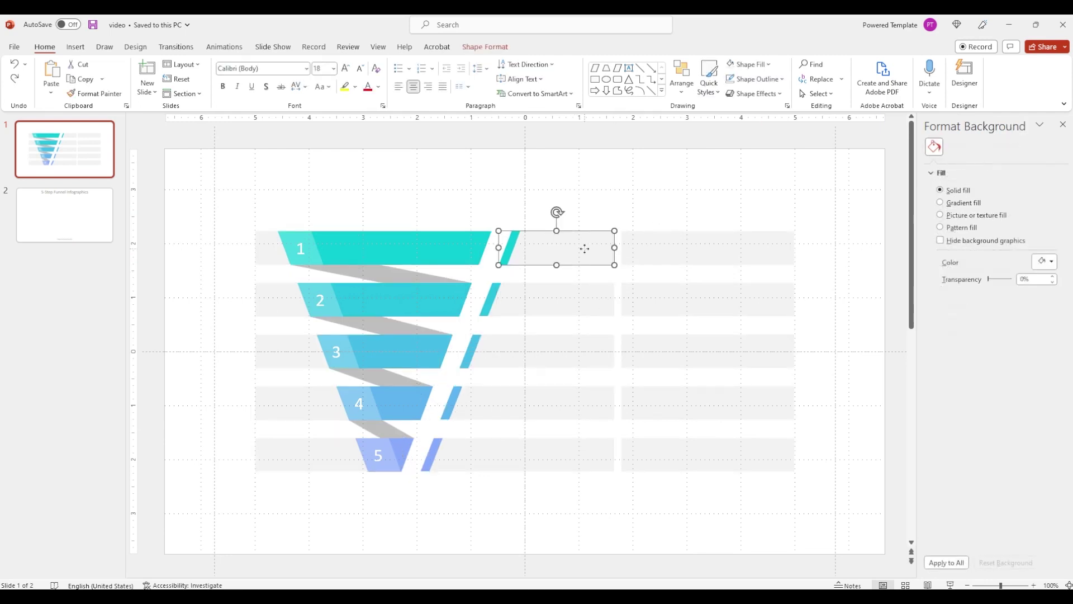
shift+click(598, 308)
shift+click(598, 352)
shift+click(590, 402)
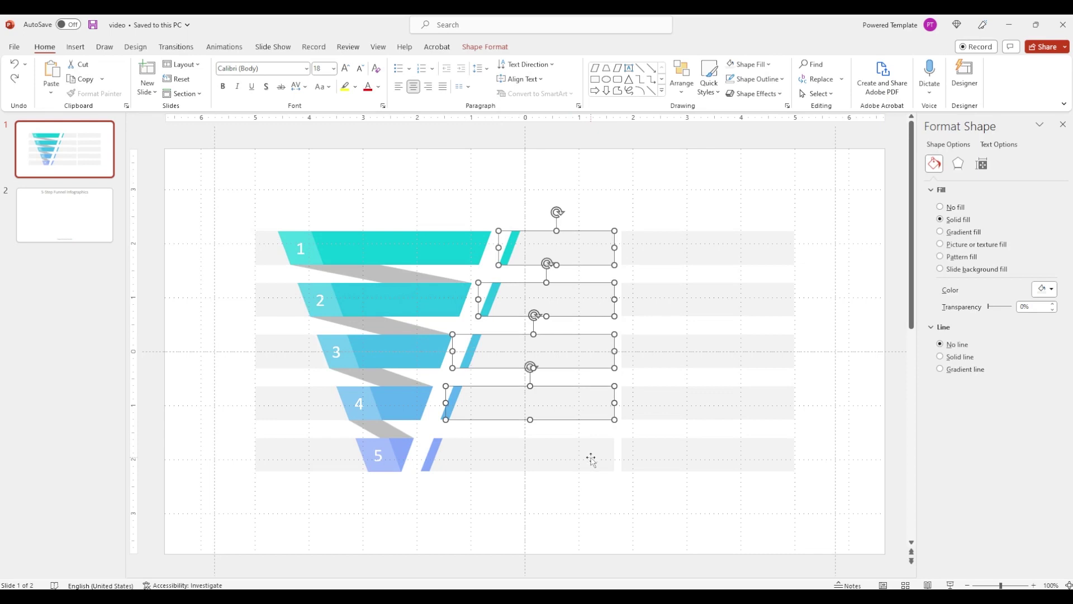
shift+click(590, 459)
click(429, 87)
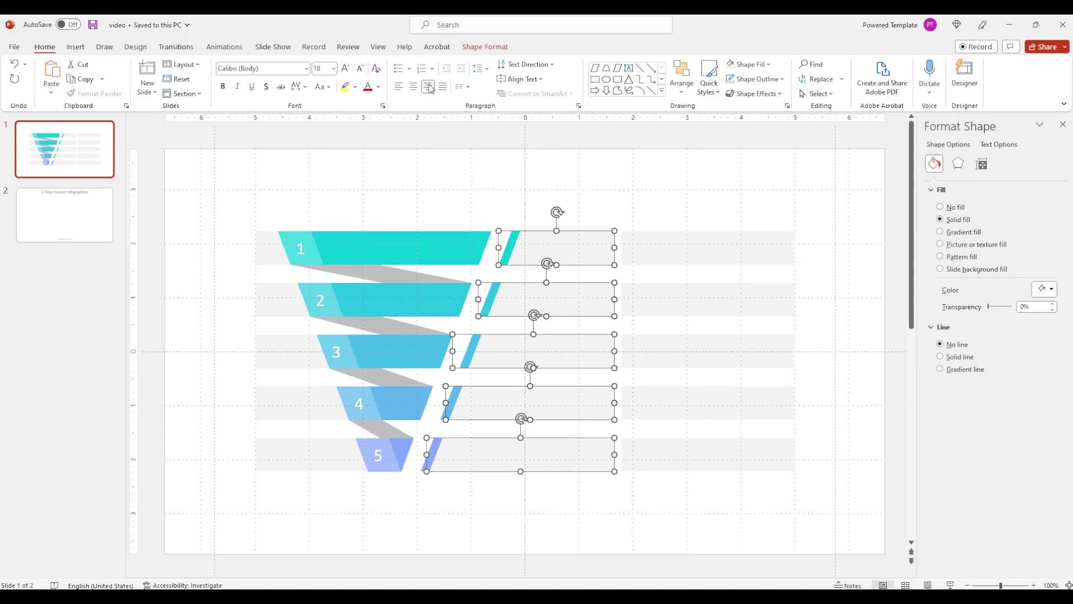
click(378, 87)
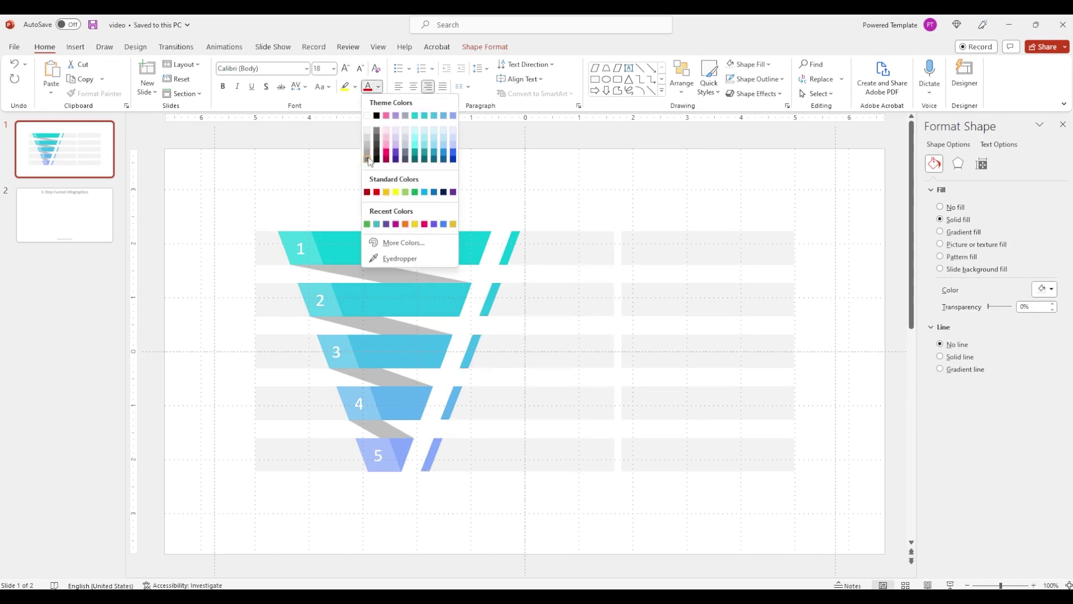
click(378, 116)
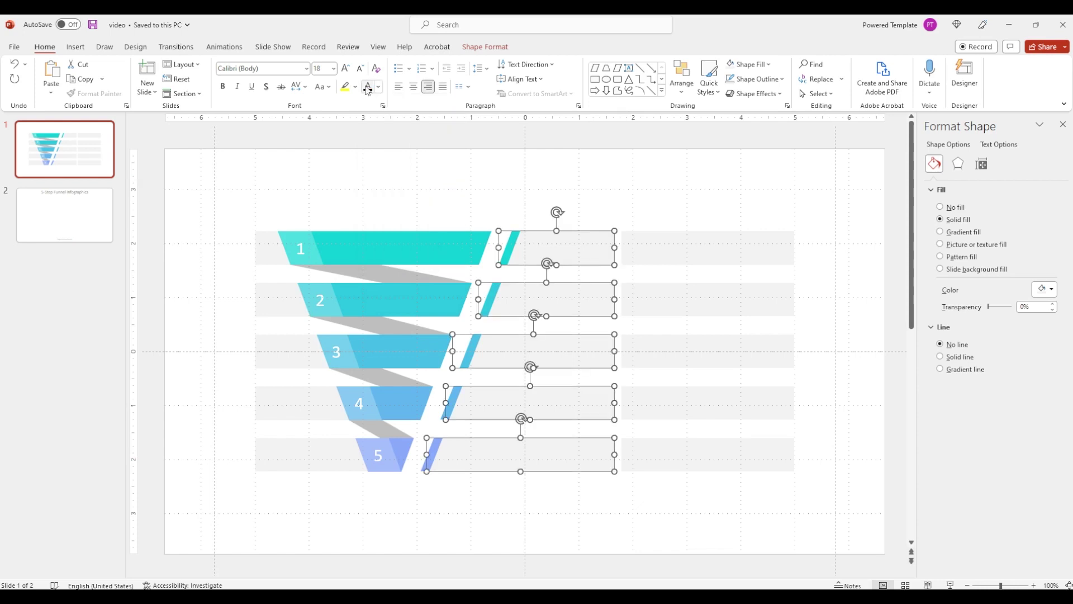
click(359, 68)
- Type 'Placeholder' into each funnel row's label box
click(603, 210)
click(594, 245)
text(Placeho)
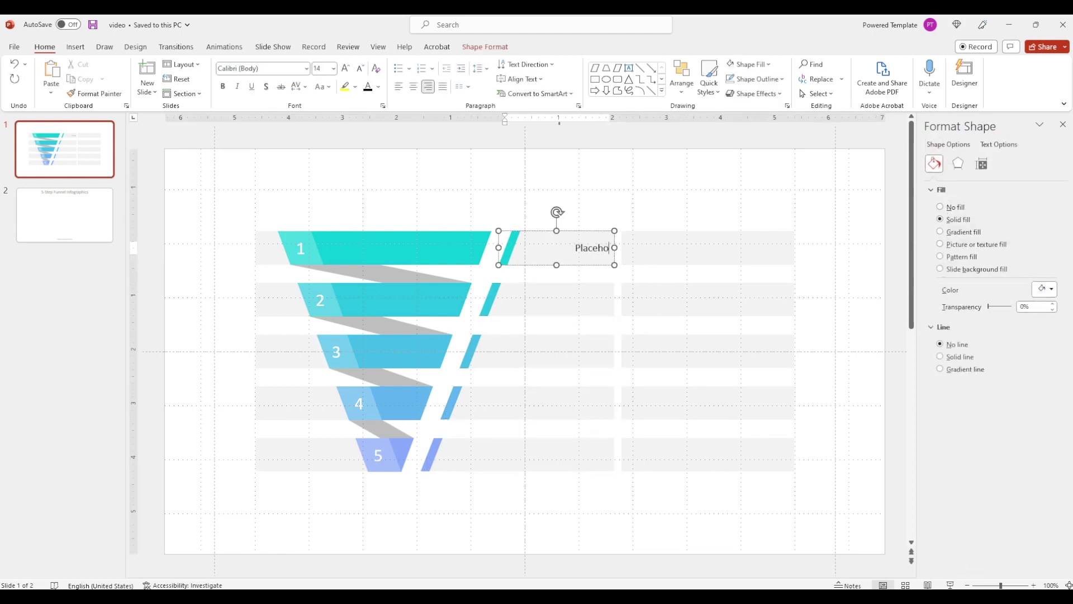
text(lder)
click(597, 302)
text(Placeholder)
click(599, 347)
text(Placeholder)
click(604, 395)
text(Pla)
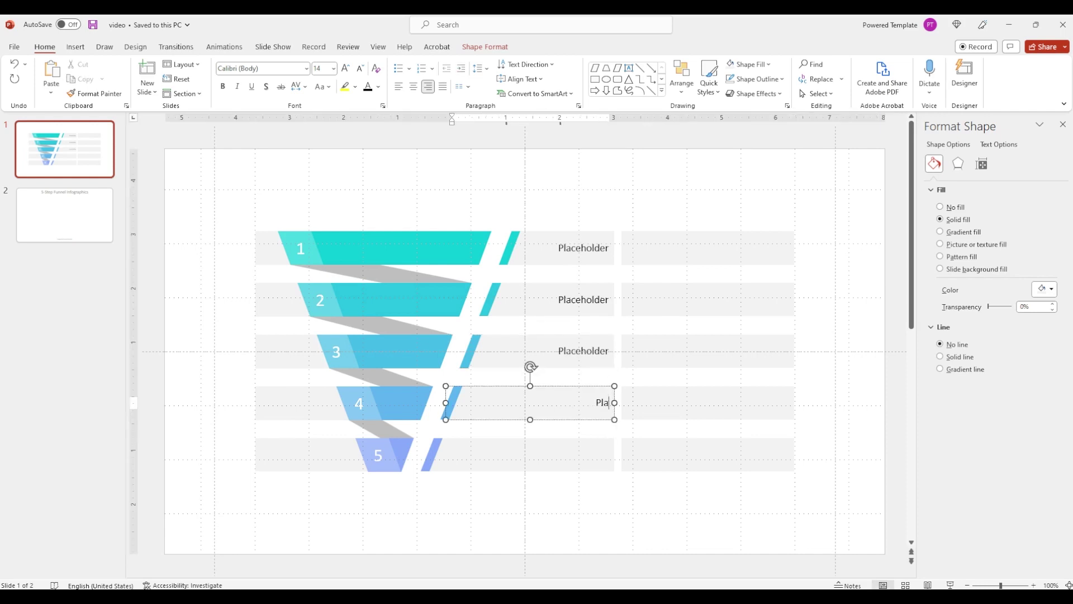
text(ceholder)
click(603, 452)
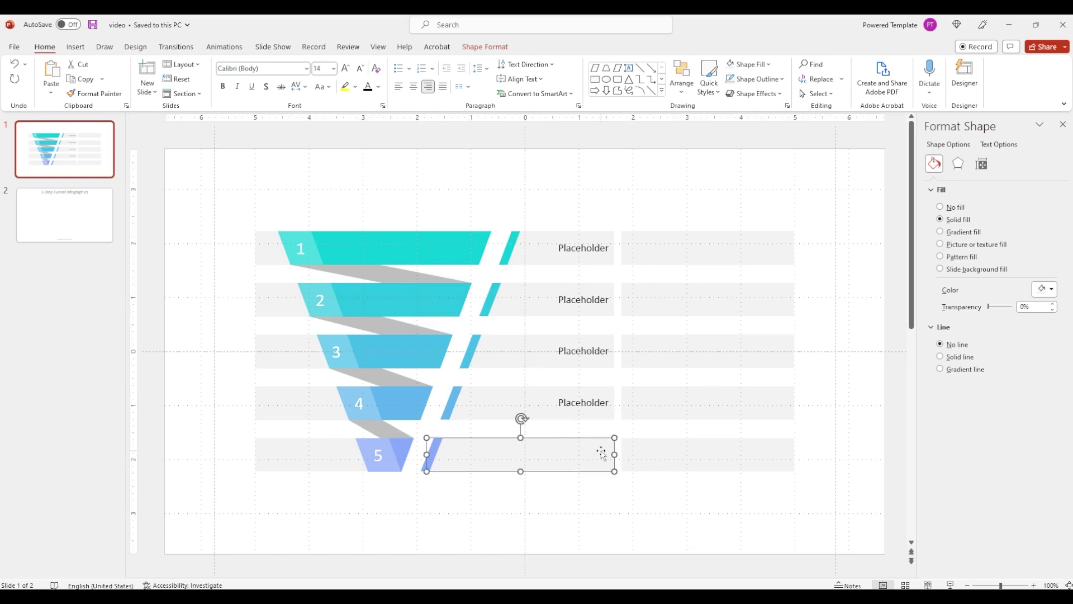
text(Placeholder)
- Make all five Placeholder labels 16 pt and bold
shift+click(615, 415)
shift+click(598, 367)
shift+click(587, 316)
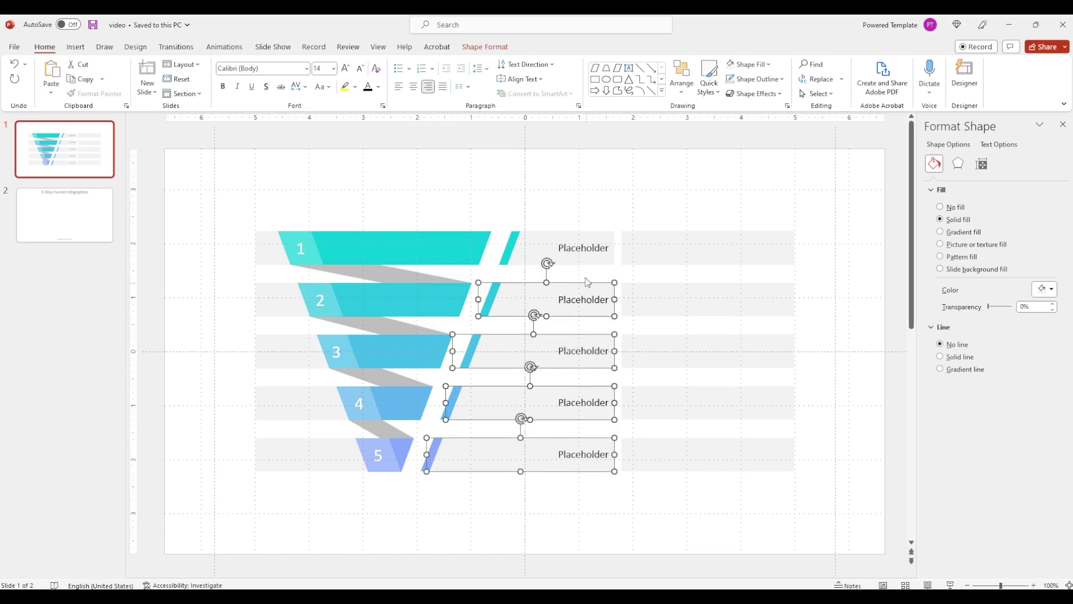
shift+click(553, 264)
click(346, 68)
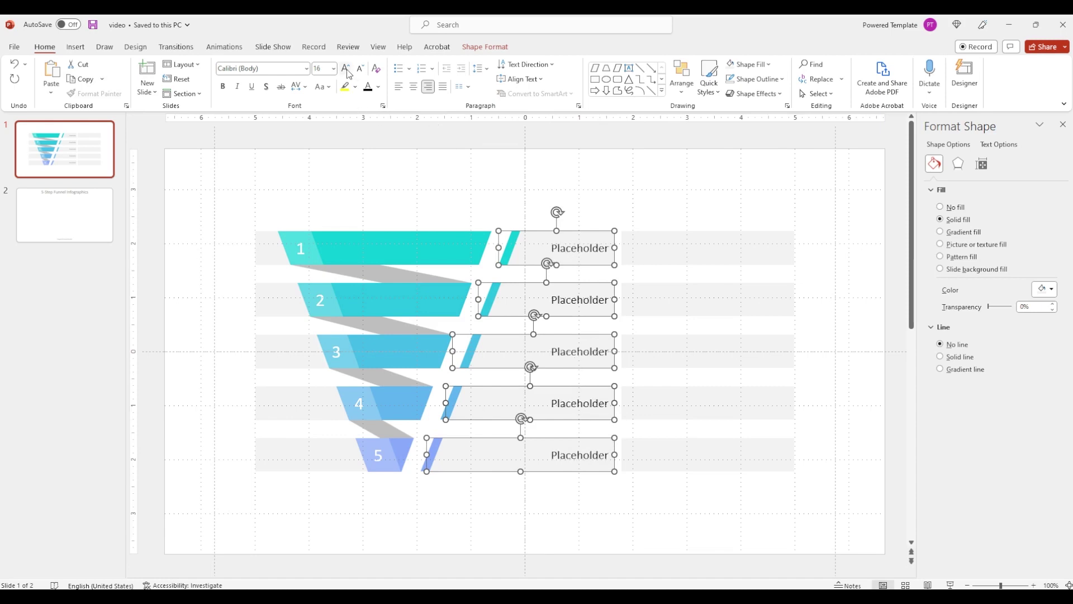
click(222, 86)
click(450, 172)
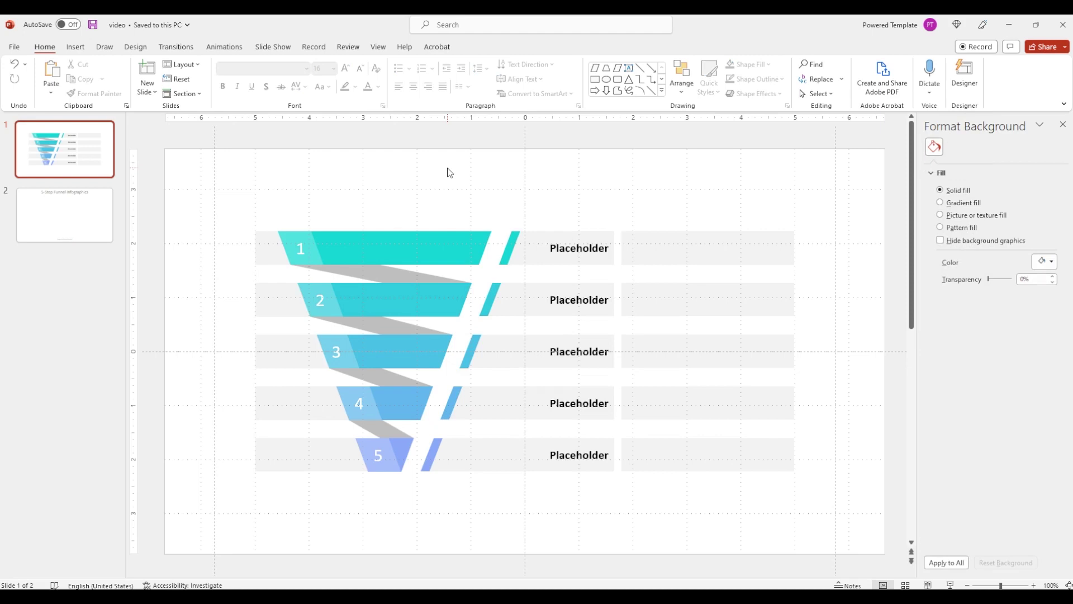
- Give the five empty description boxes black 10 pt text
click(647, 234)
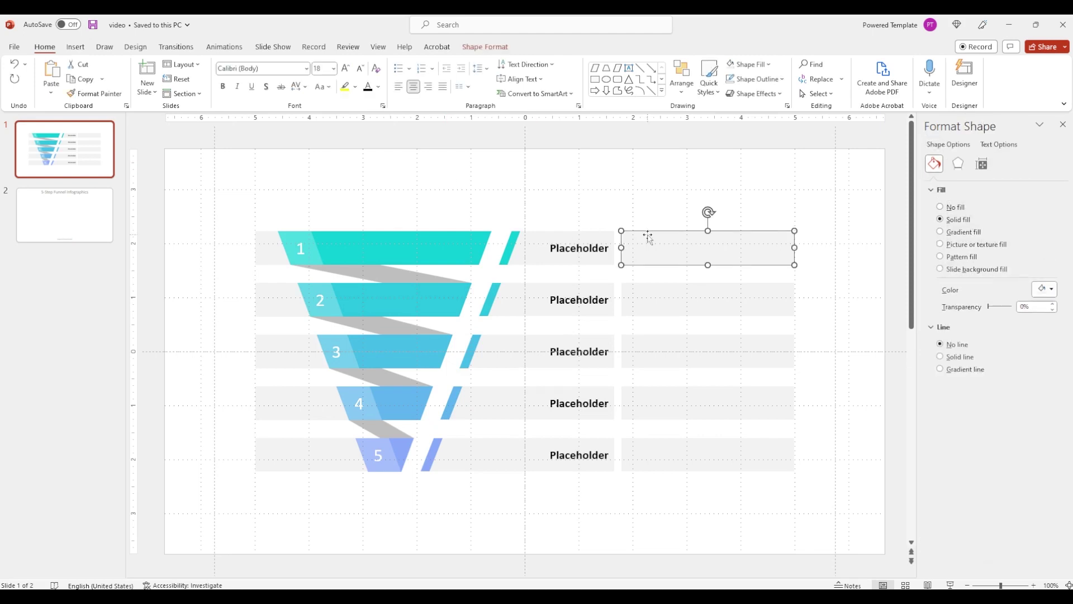
shift+click(675, 286)
shift+click(701, 352)
shift+click(701, 400)
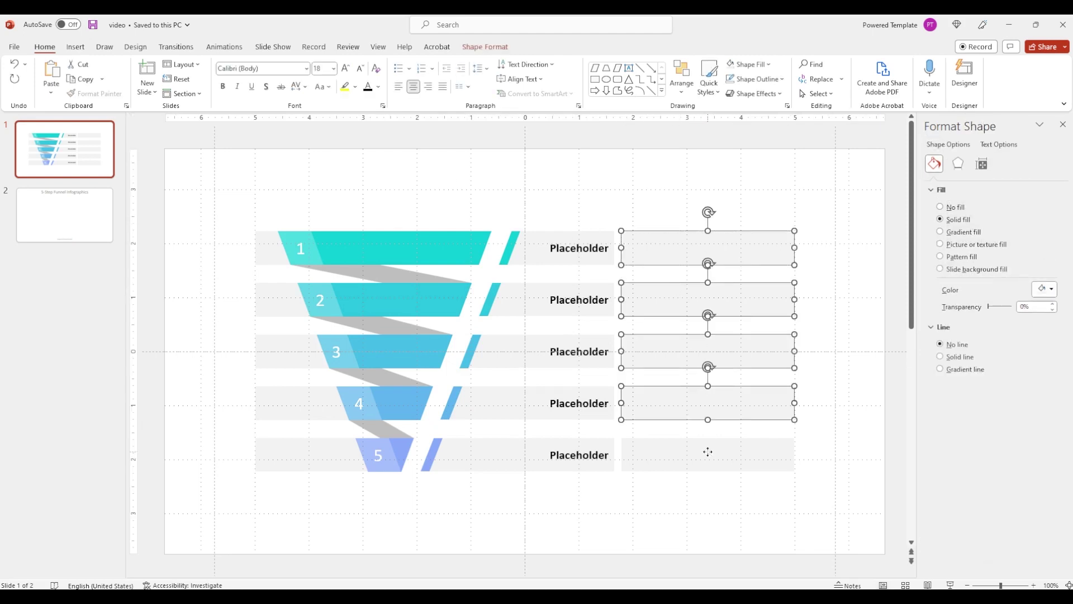
shift+click(708, 452)
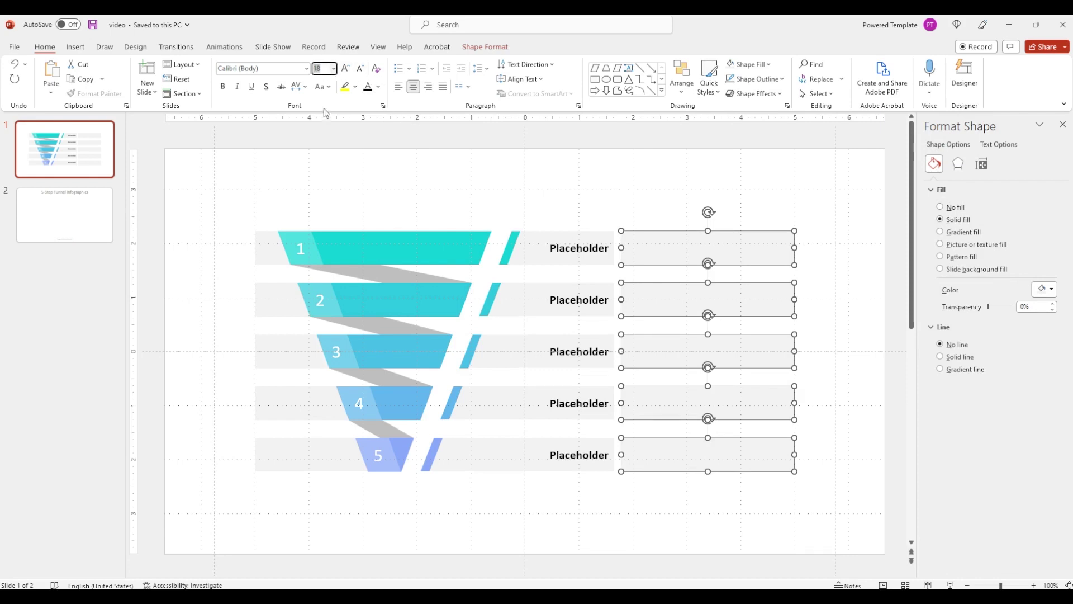
click(378, 86)
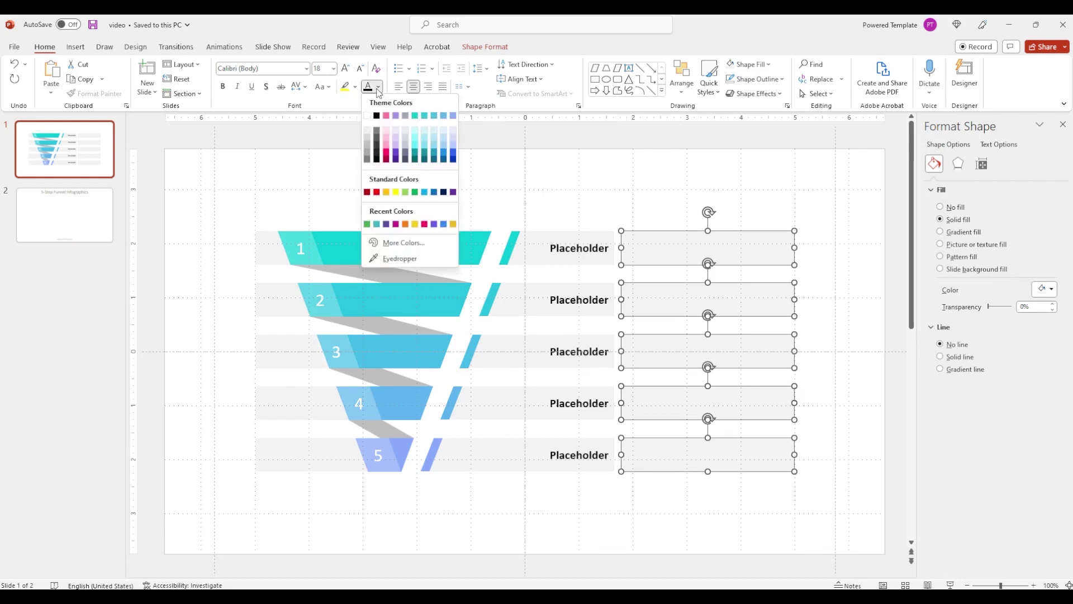
click(377, 116)
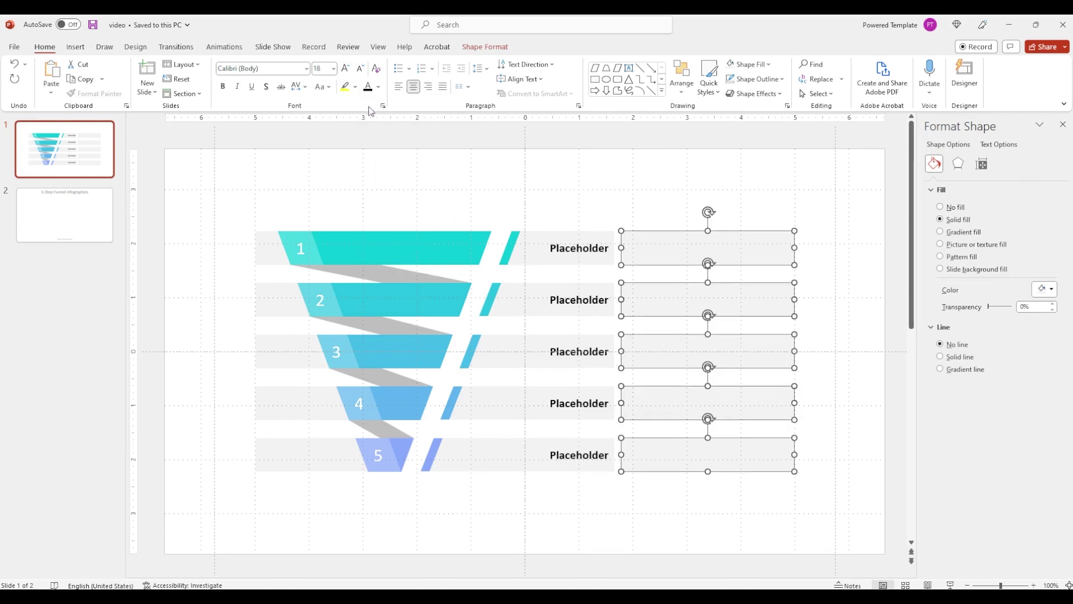
click(334, 69)
click(323, 108)
click(691, 226)
- Left-align the text in all five description boxes
click(690, 235)
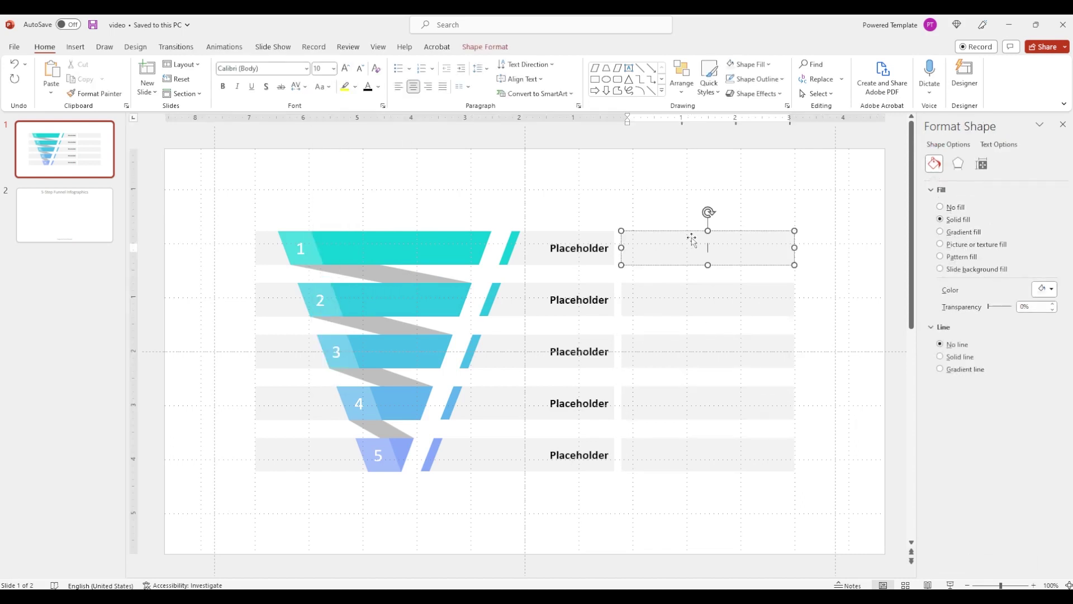
shift+click(703, 299)
shift+click(710, 351)
shift+click(708, 405)
shift+click(706, 456)
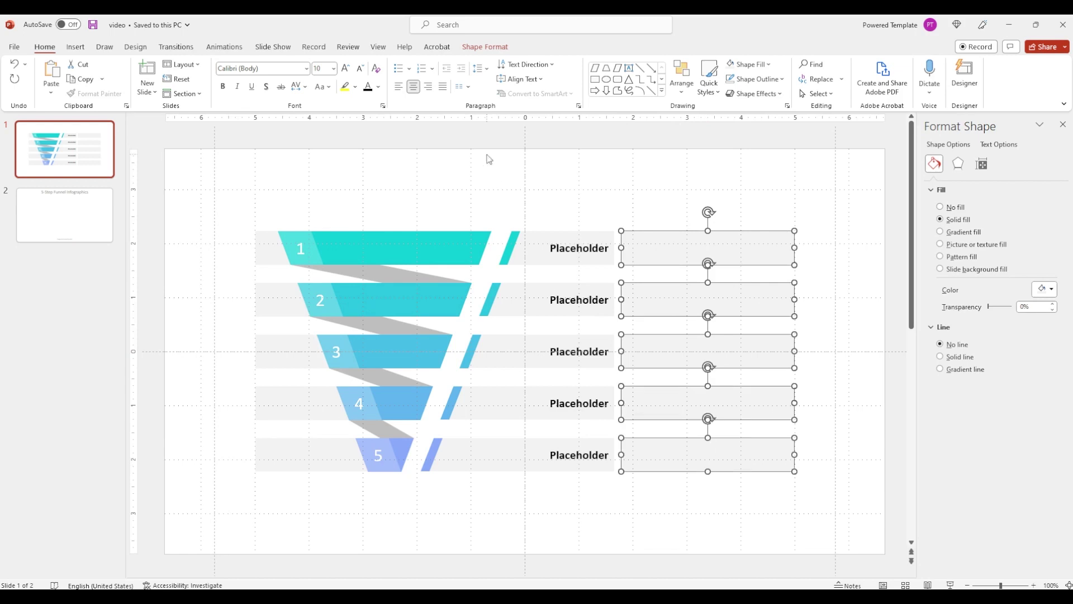
click(402, 87)
- Fill row 1's description with =lorem(1,3) filler and trim it to two sentences
click(689, 230)
click(695, 244)
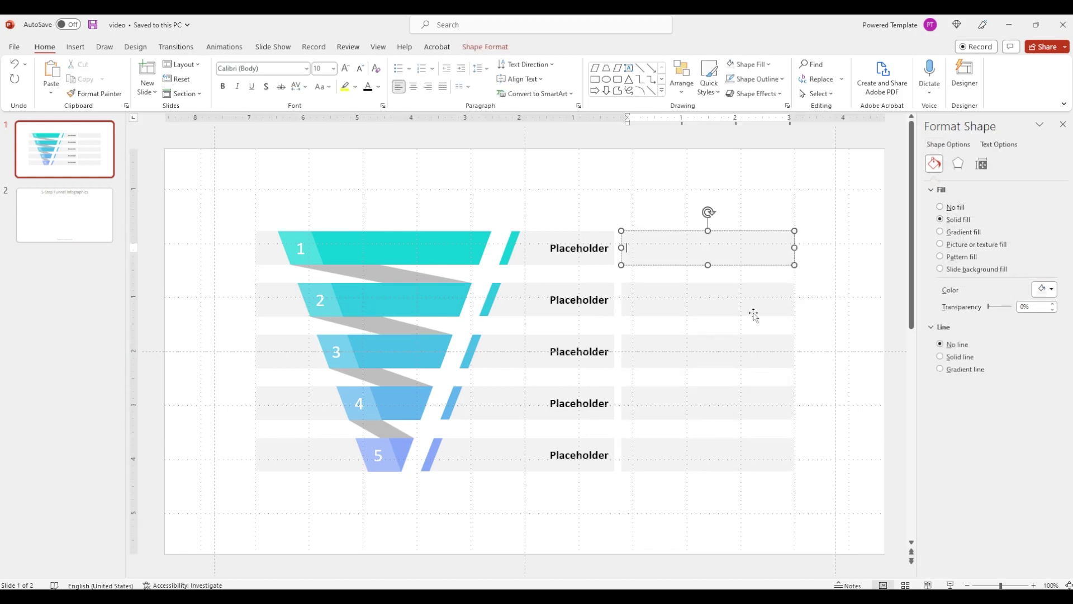
text(=lorem(1,3))
key(Return)
key(shift+Home)
key(shift+Up)
key(ctrl+shift+Right)
key(ctrl+shift+Right)
key(ctrl+shift+Right)
key(ctrl+shift+Right)
key(shift+Up)
key(shift+Up)
key(BackSpace)
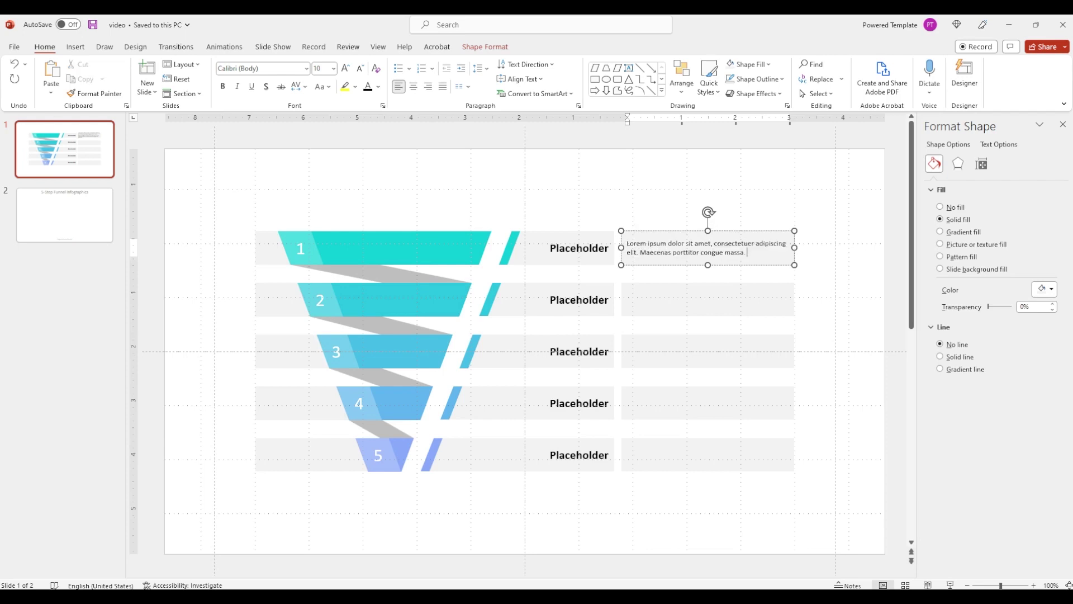
- Delete the empty description boxes for rows 2–5
click(697, 289)
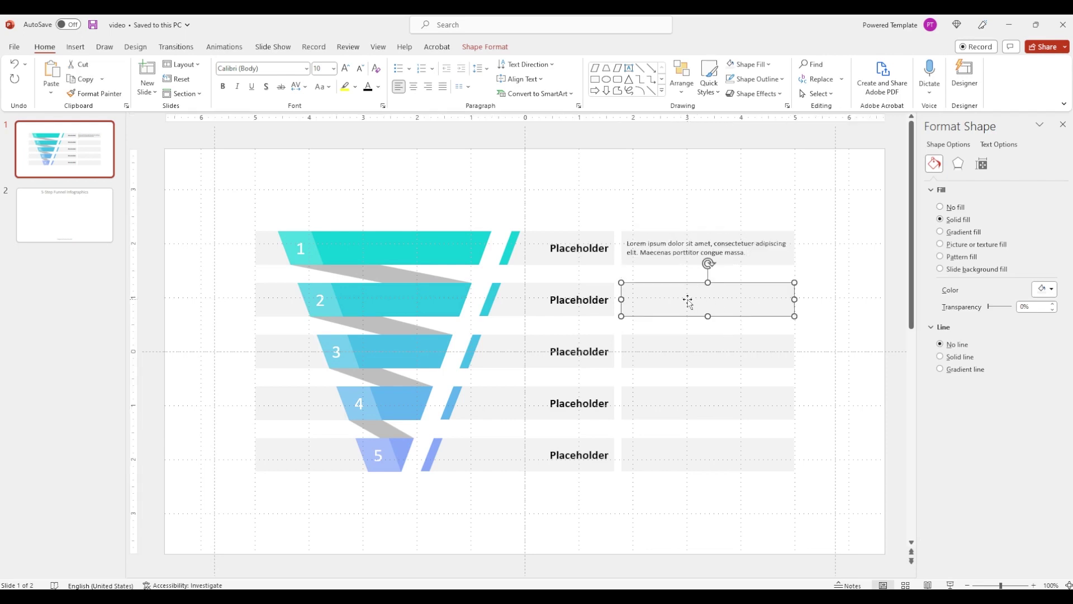
click(688, 301)
text(=lorem)
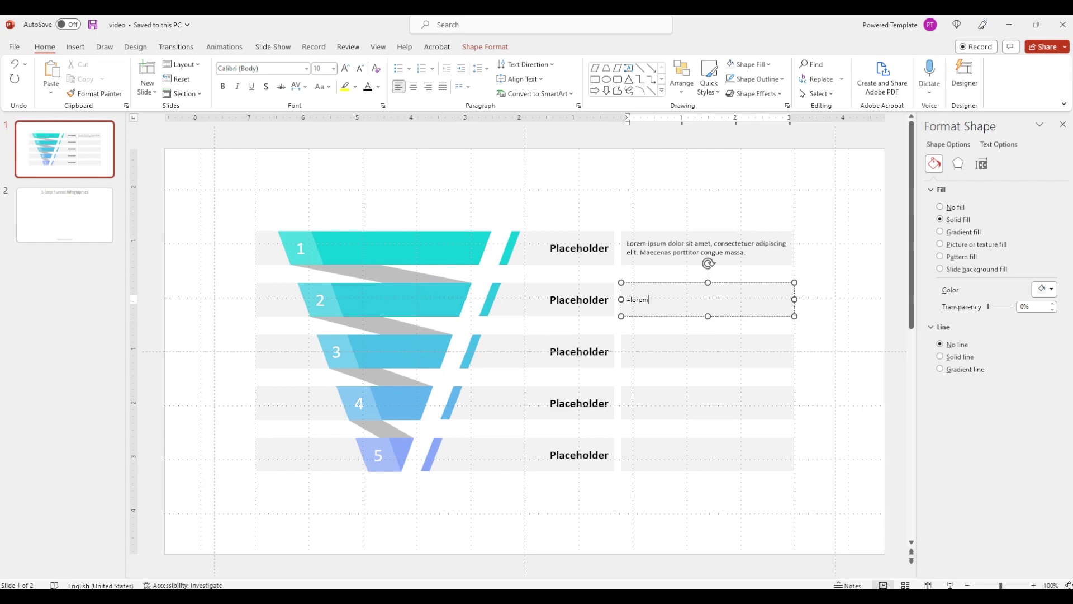
text((1)
click(713, 325)
click(726, 304)
shift+click(729, 352)
shift+click(733, 408)
shift+click(741, 451)
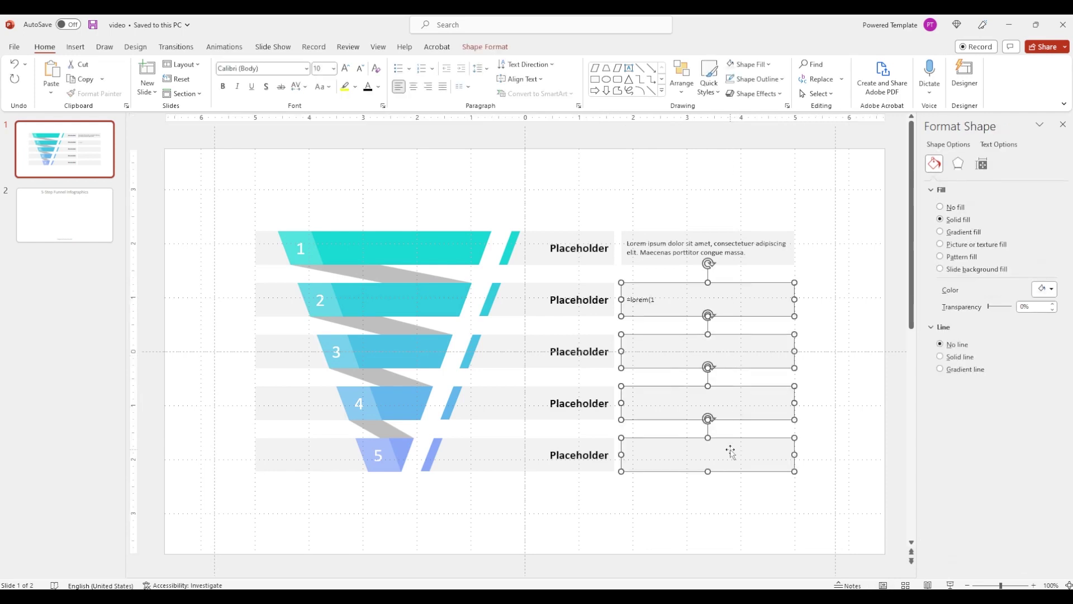
key(Delete)
click(738, 244)
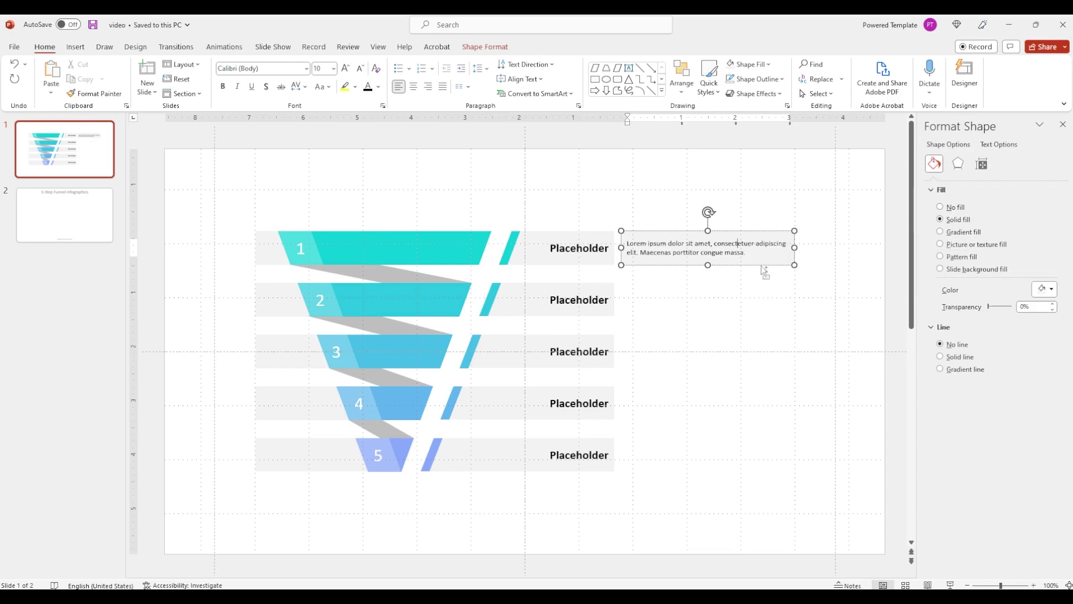
- Copy the Lorem description box to rows 4 and 5 and align the boxes' left edges
mouse_move(772, 262)
mouse_down()
mouse_move(781, 271)
mouse_move(749, 319)
mouse_move(762, 366)
mouse_up()
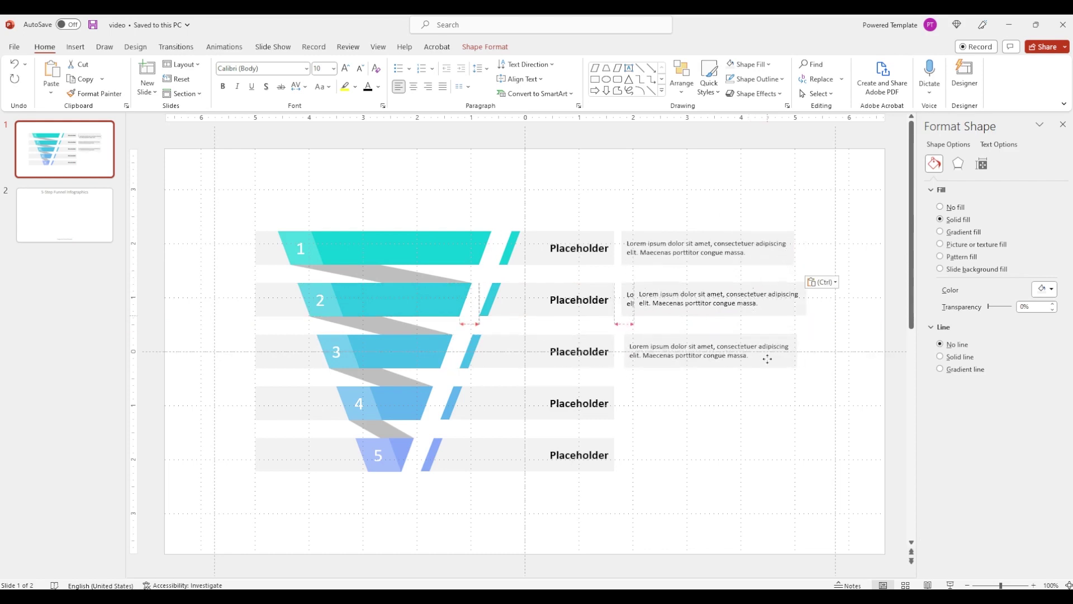
drag(764, 284, 759, 418)
drag(760, 257, 762, 474)
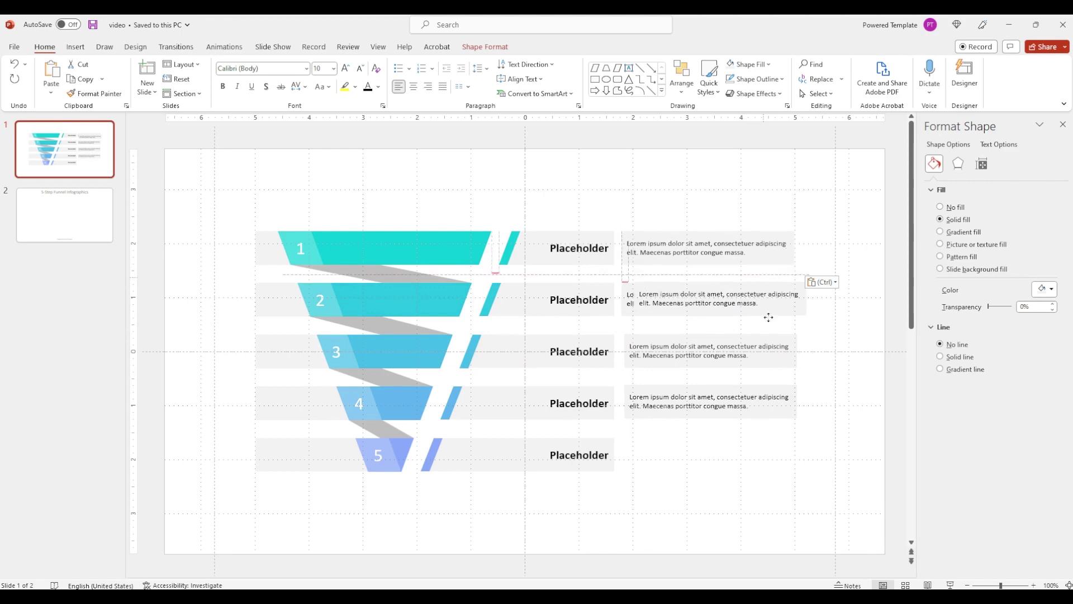
shift+click(760, 408)
shift+click(760, 358)
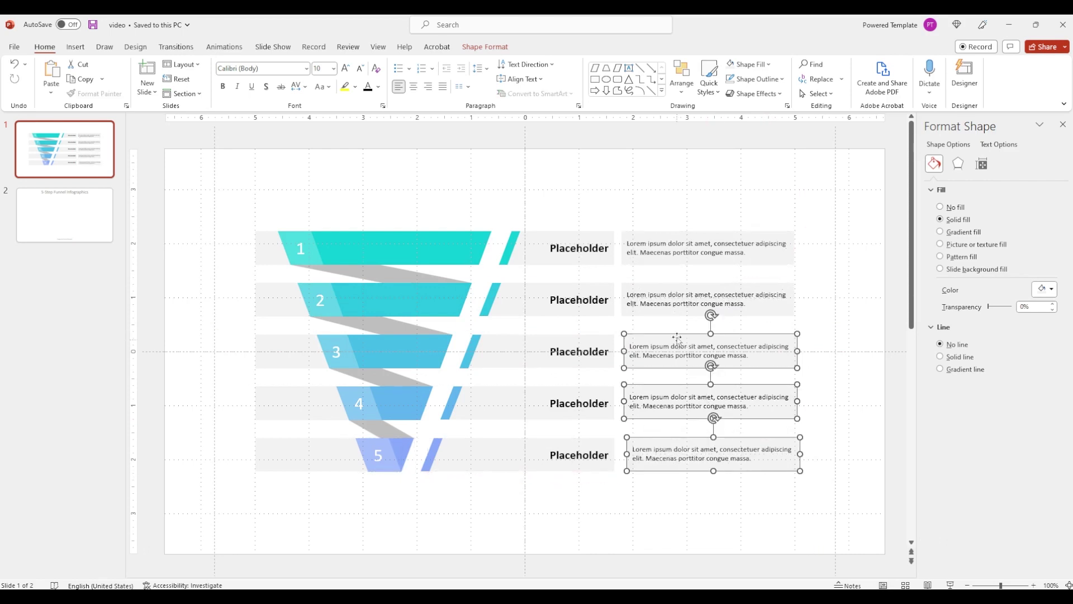
shift+click(760, 307)
shift+click(760, 254)
click(682, 78)
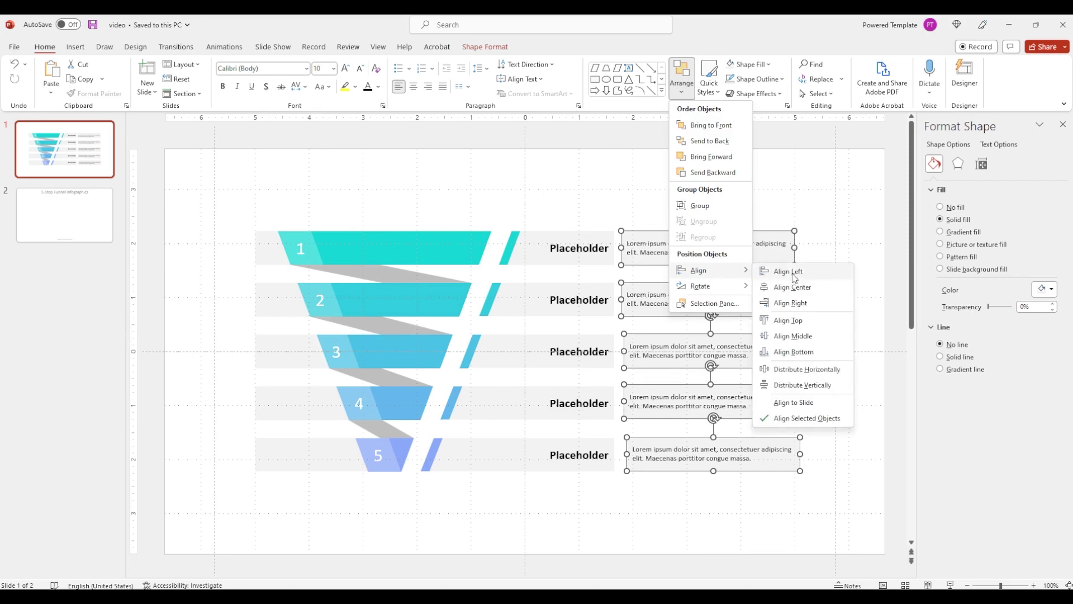
mouse_move(698, 270)
click(794, 275)
- Centre row 5's description box vertically with its Placeholder bar
click(738, 430)
click(635, 463)
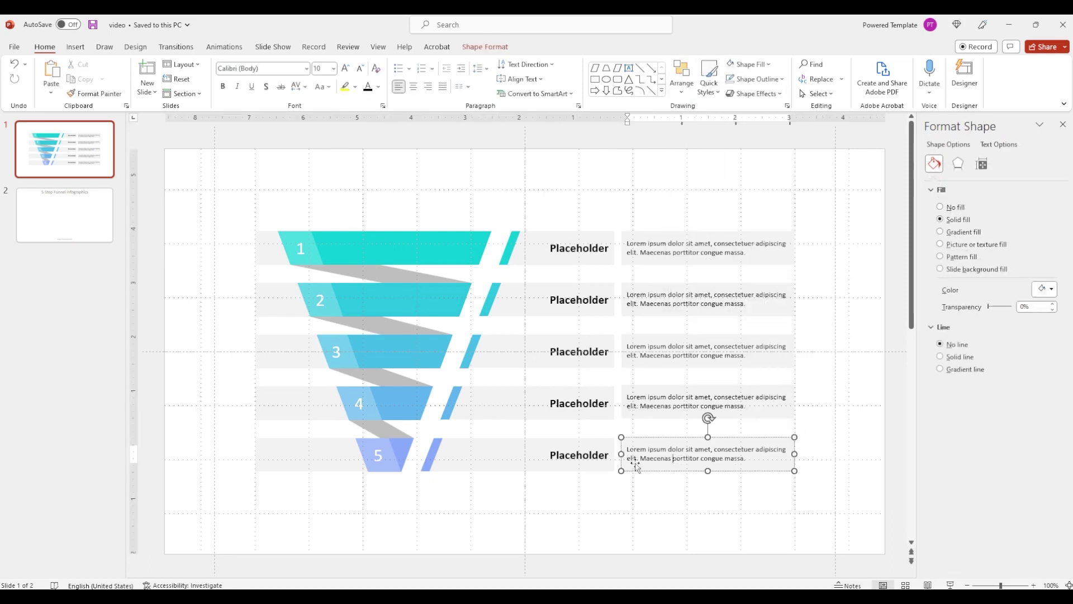
shift+click(576, 447)
click(704, 514)
drag(805, 480, 417, 431)
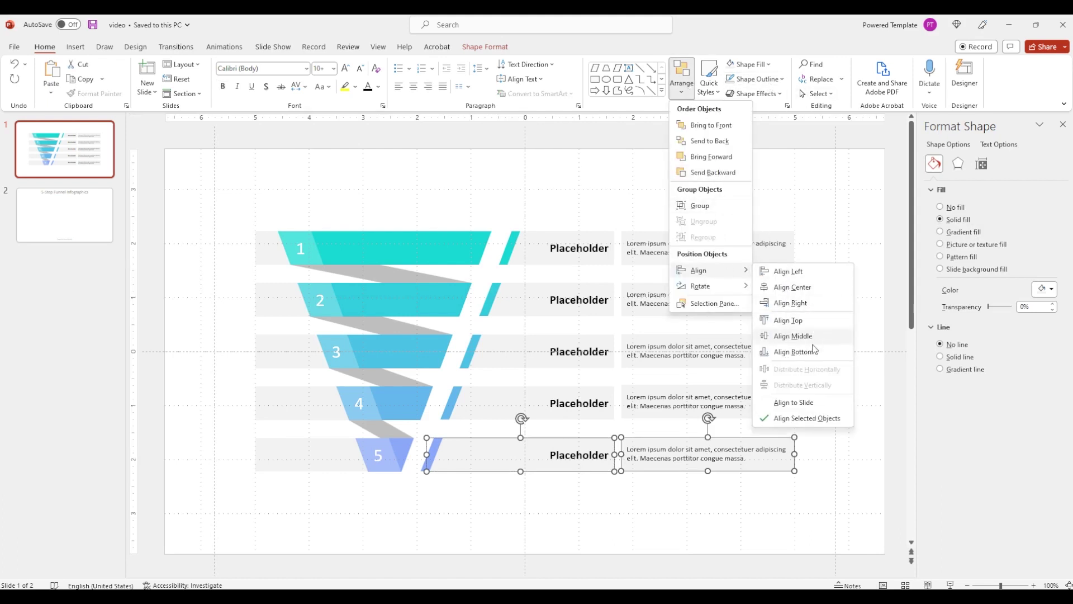
click(777, 336)
click(686, 474)
- Distribute the five description boxes evenly from top to bottom
click(680, 460)
shift+click(665, 403)
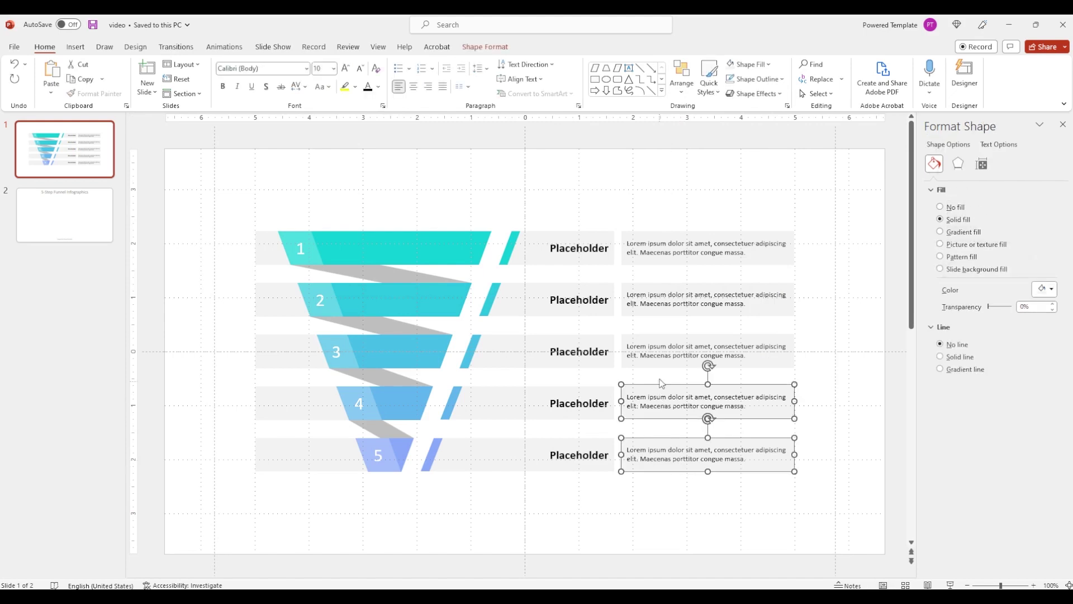
shift+click(662, 352)
shift+click(657, 302)
shift+click(653, 250)
click(684, 90)
mouse_move(699, 270)
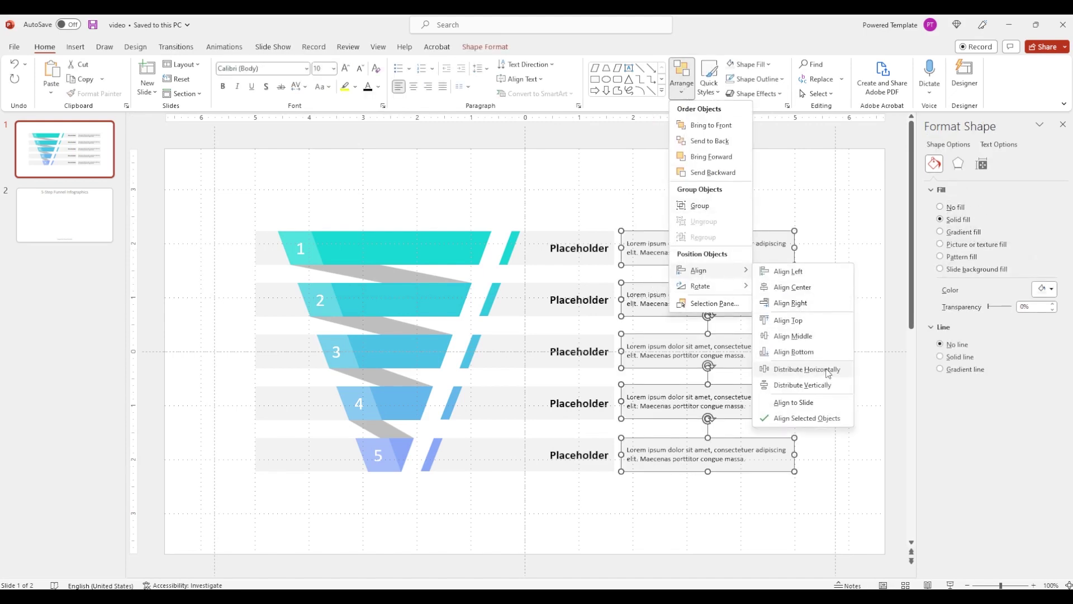
click(805, 385)
click(599, 510)
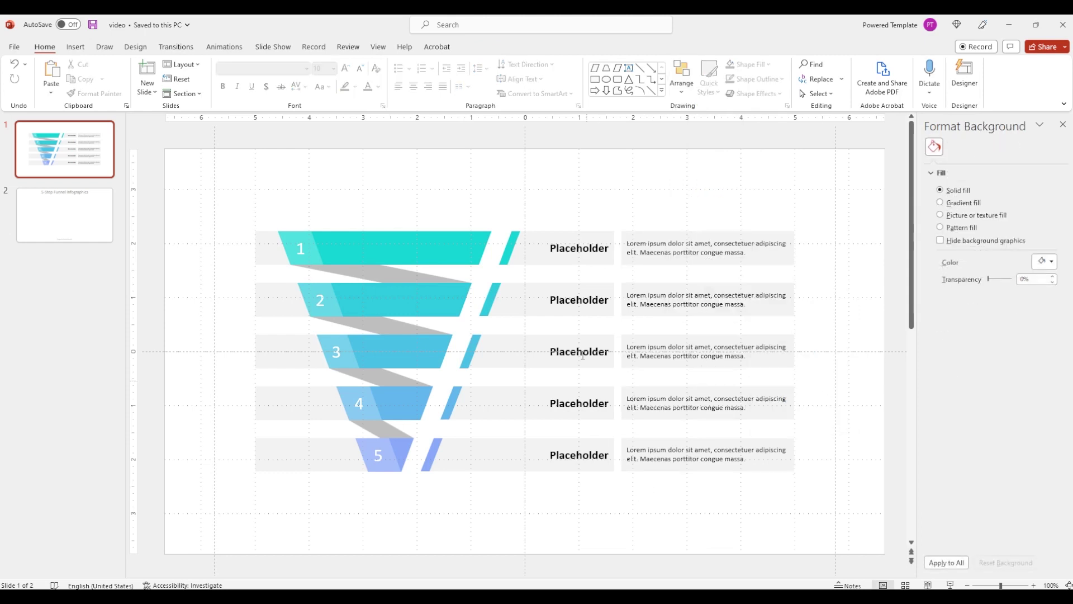
click(578, 252)
shift+click(579, 302)
- Turn all Placeholder labels and description text gray
shift+click(578, 352)
shift+click(578, 402)
shift+click(691, 408)
shift+click(583, 449)
shift+click(659, 460)
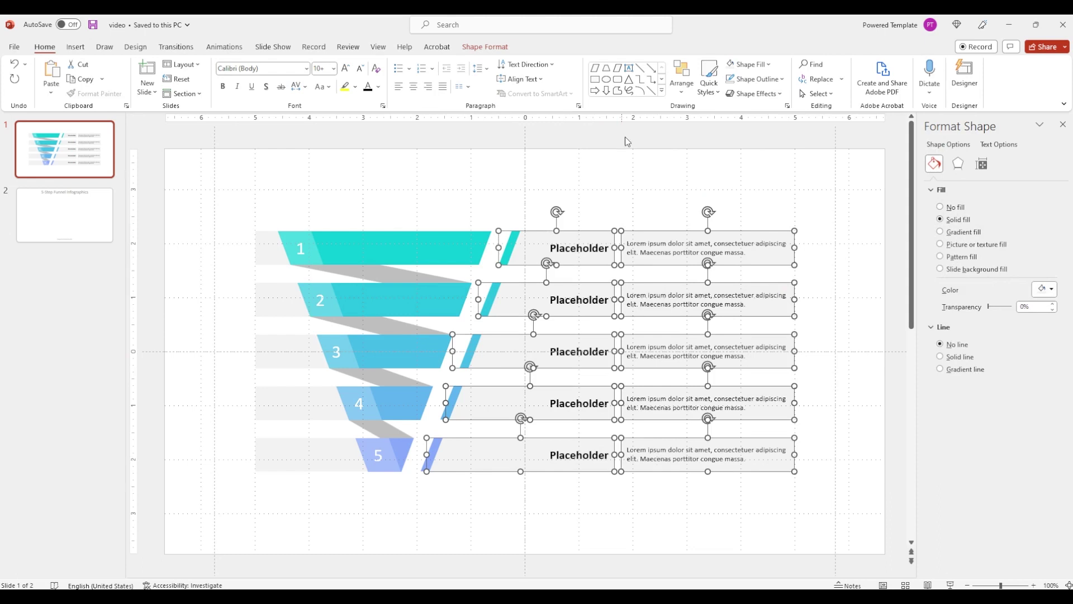
click(379, 87)
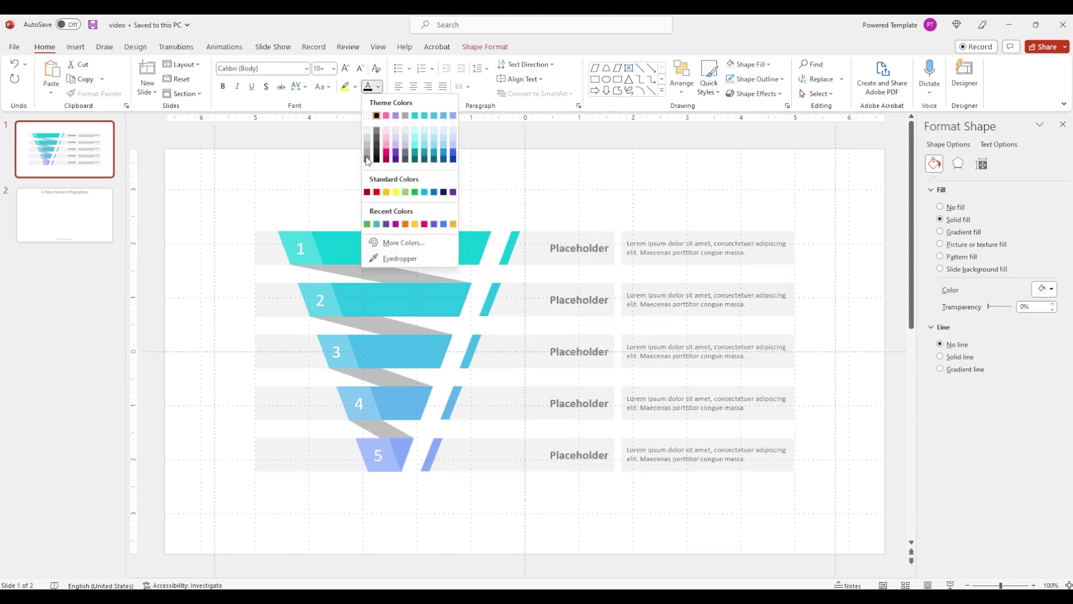
click(367, 161)
click(371, 215)
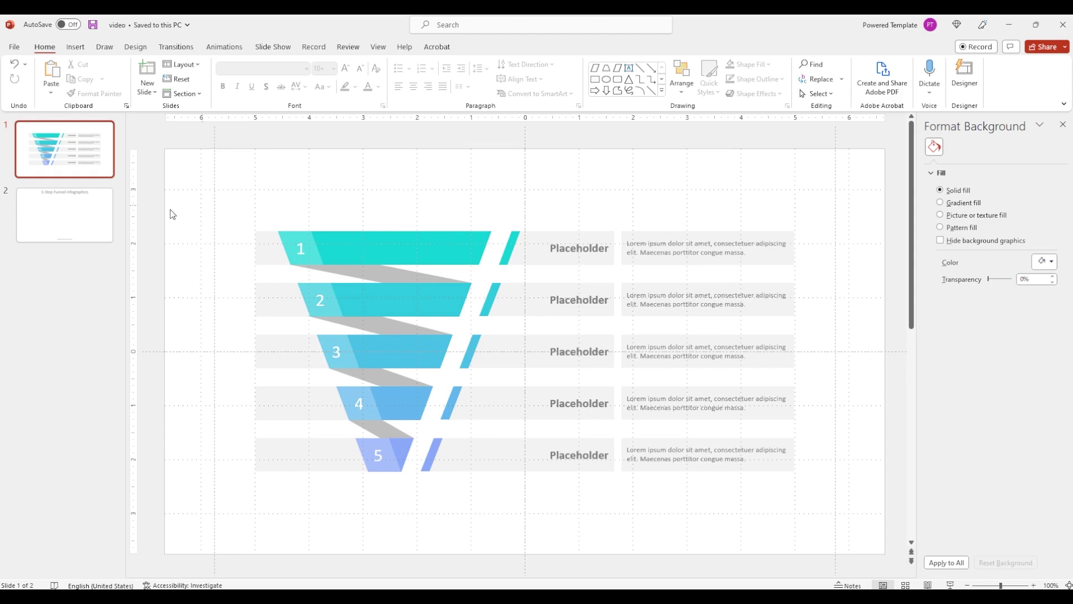
- Copy the '5-Step Funnel Infographics' title box from slide 2
click(81, 215)
click(444, 183)
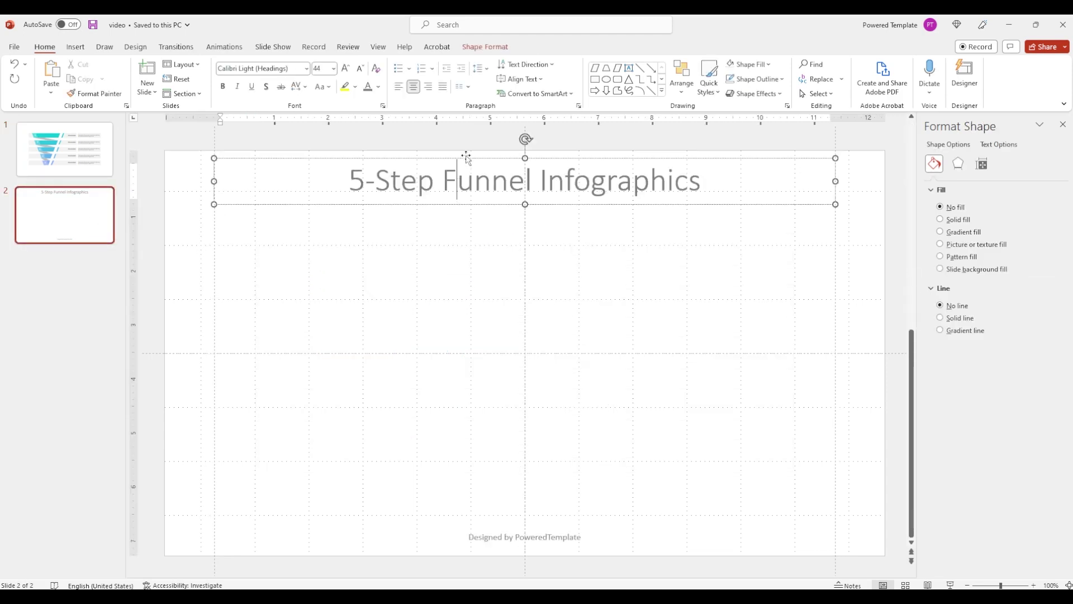
double_click(468, 179)
triple_click(468, 180)
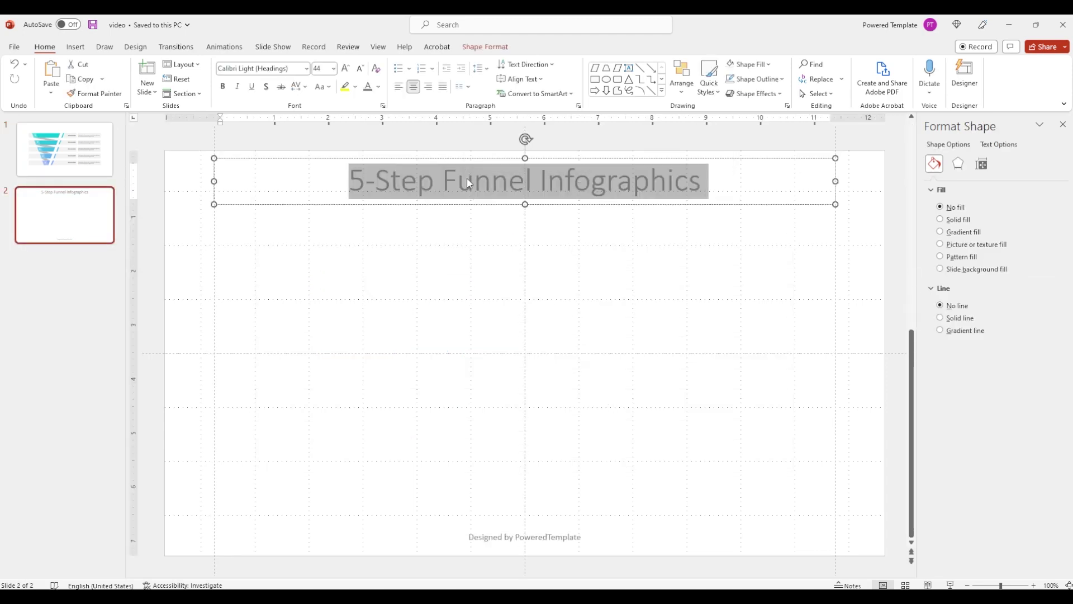
click(468, 159)
key(ctrl+c)
- Paste slide 2's title and 'Designed by PoweredTemplate' footer onto slide 1
click(83, 149)
key(ctrl+v)
click(75, 208)
click(559, 534)
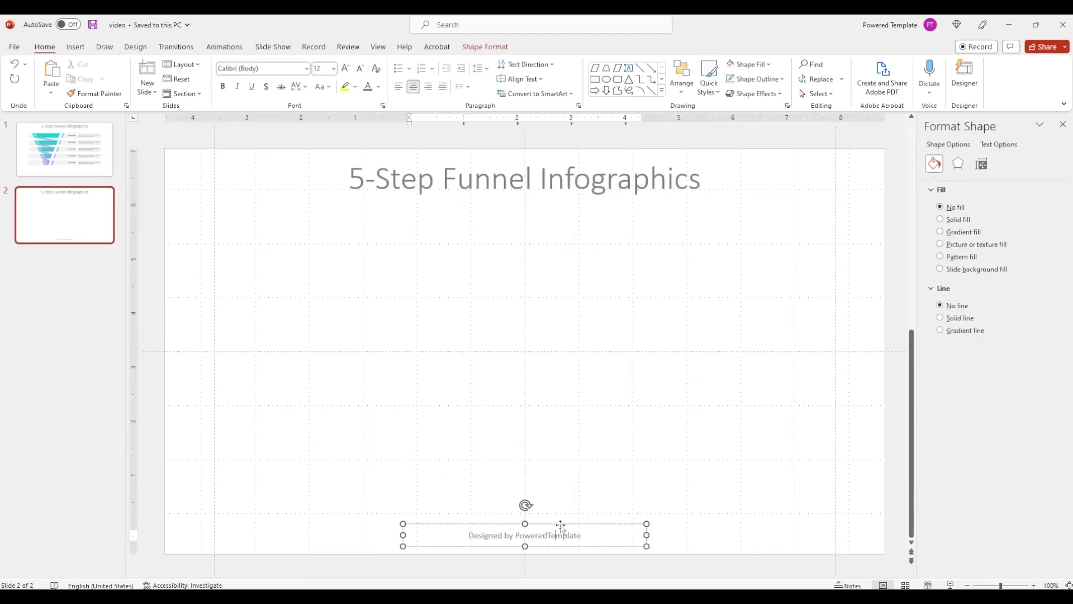
key(ctrl+c)
click(64, 148)
key(ctrl+v)
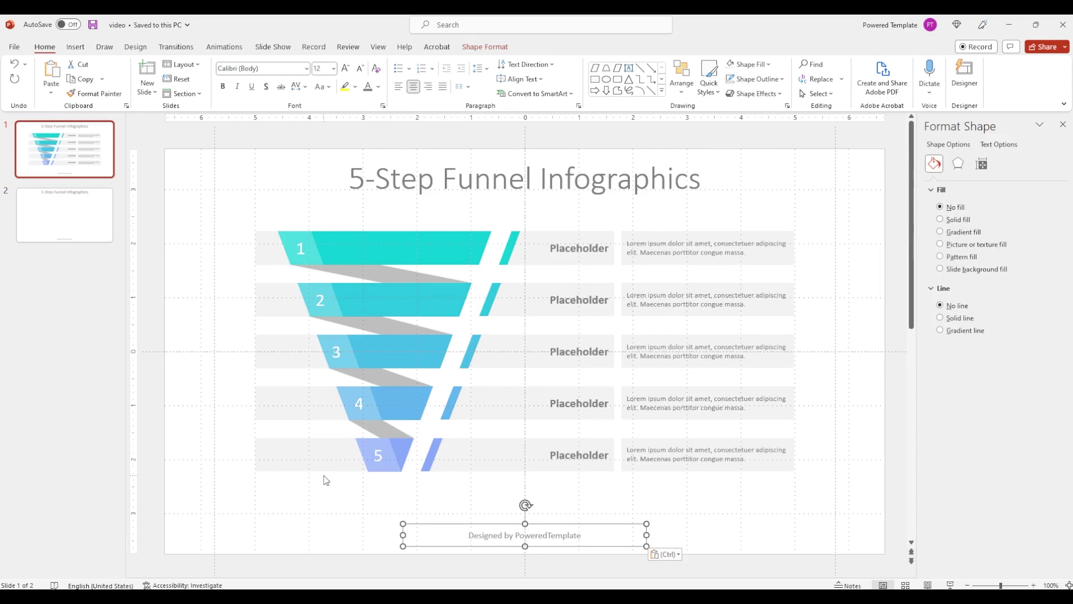
- Select the entire funnel infographic and shift it down slightly
click(323, 478)
key(ctrl+a)
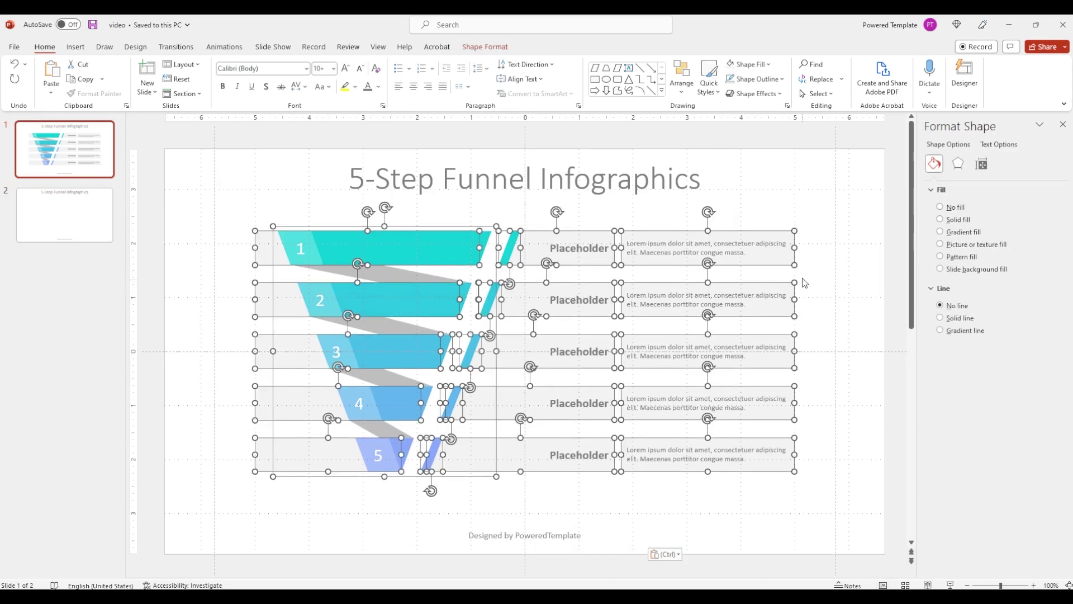
drag(795, 254, 795, 265)
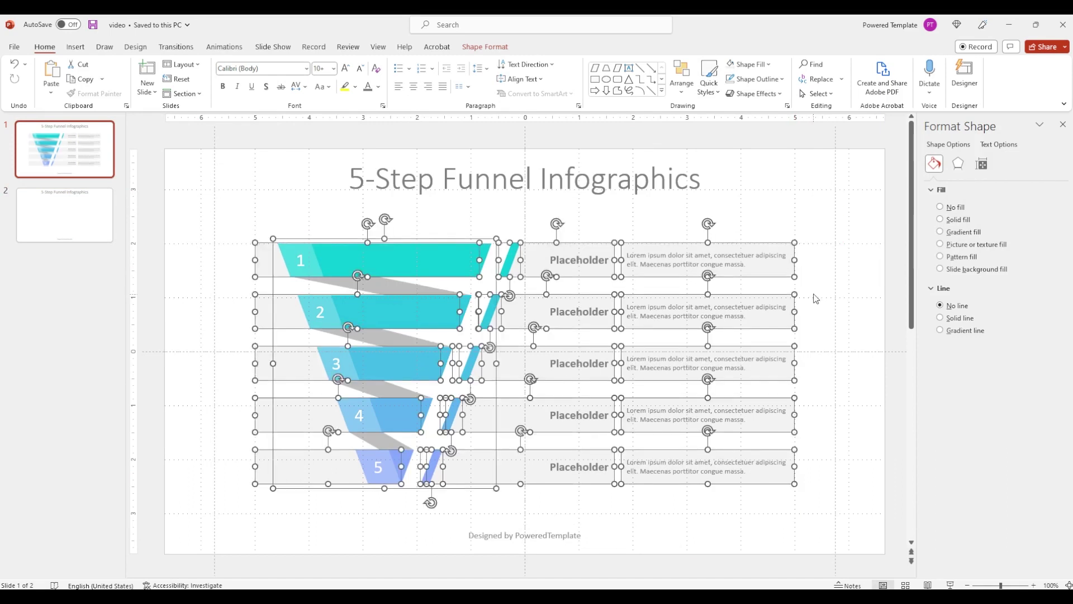
click(805, 285)
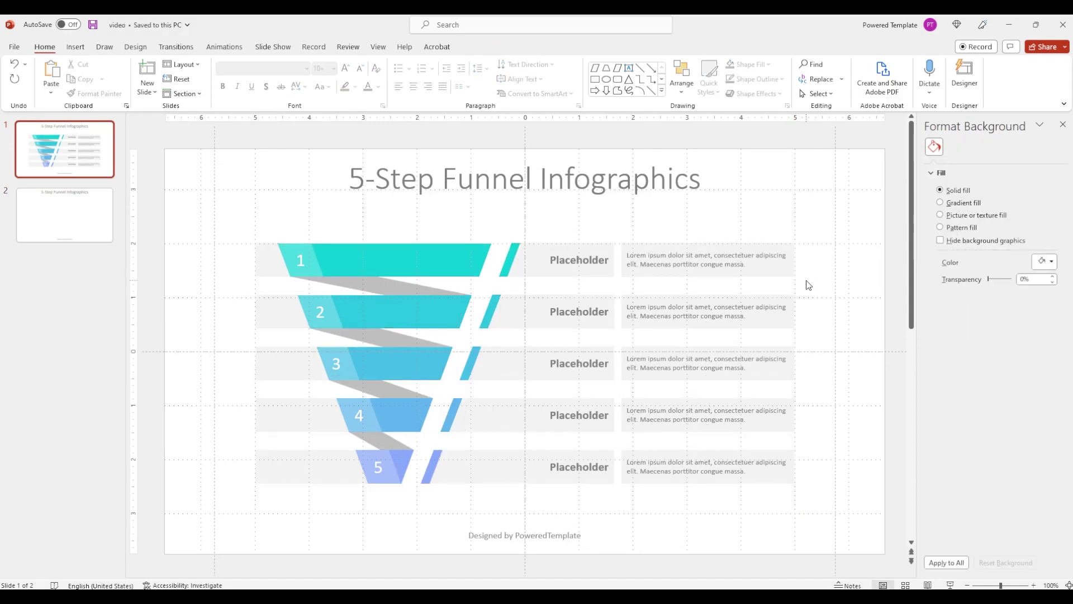
- Duplicate slide 1 and apply the Title and Content Dark layout to the copy
right_click(88, 164)
mouse_move(118, 324)
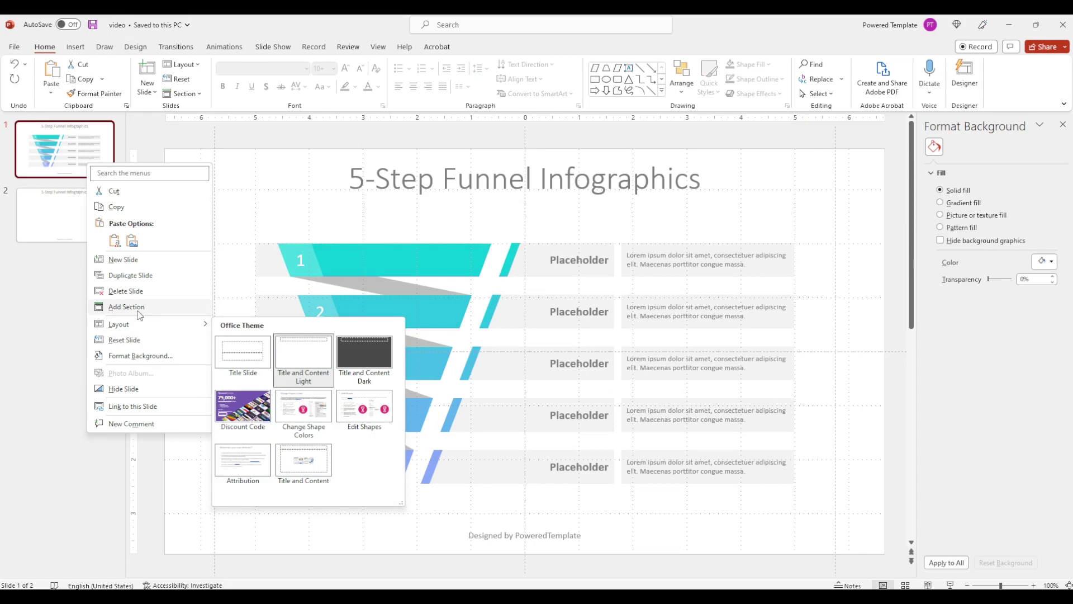
click(130, 275)
right_click(110, 198)
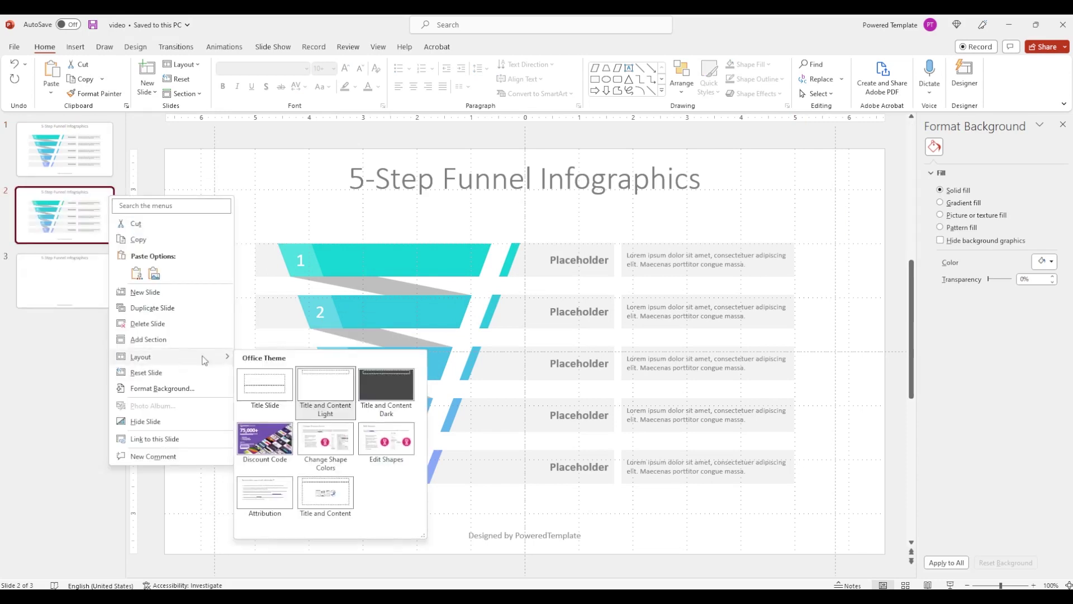
click(386, 391)
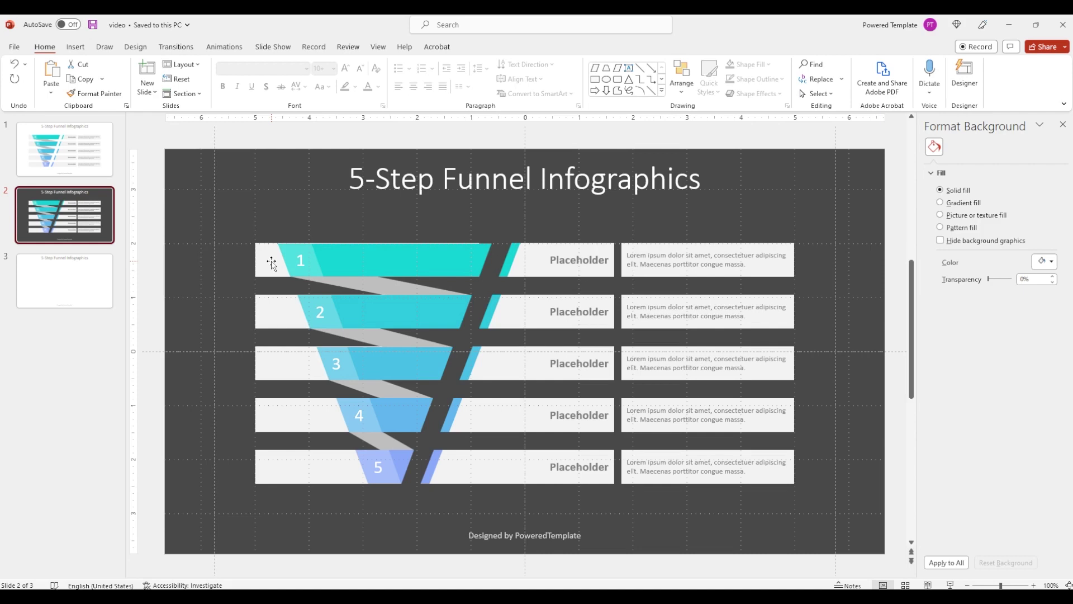
- On slide 1, nudge row 1's Placeholder label, cyan bar and description box slightly down
key(Page_Up)
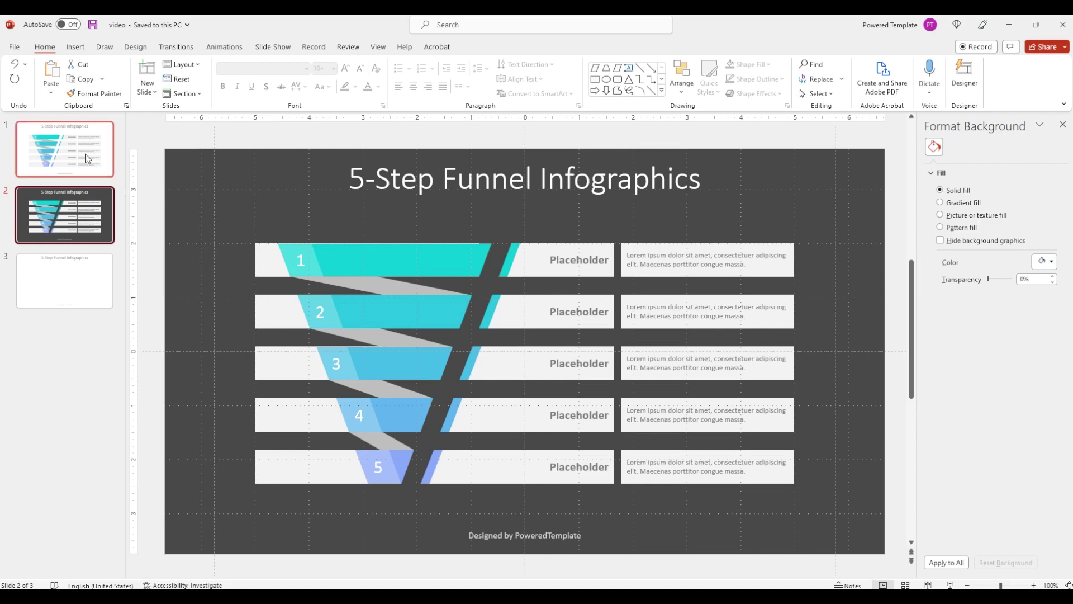
click(271, 263)
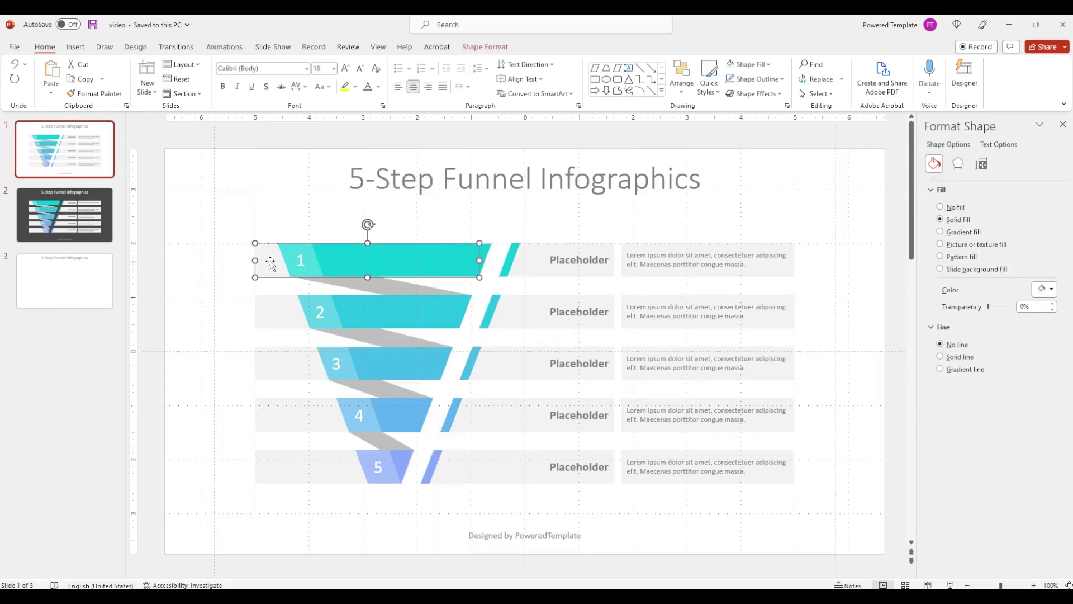
click(290, 468)
shift+click(283, 425)
shift+click(275, 367)
shift+click(280, 310)
shift+click(274, 260)
click(546, 275)
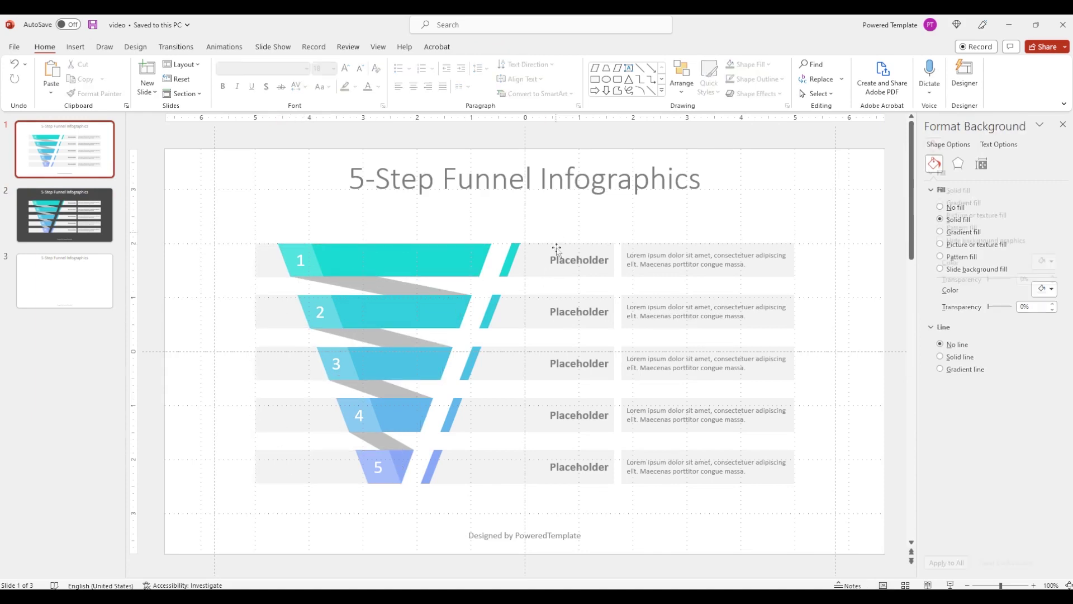
click(558, 250)
shift+click(511, 260)
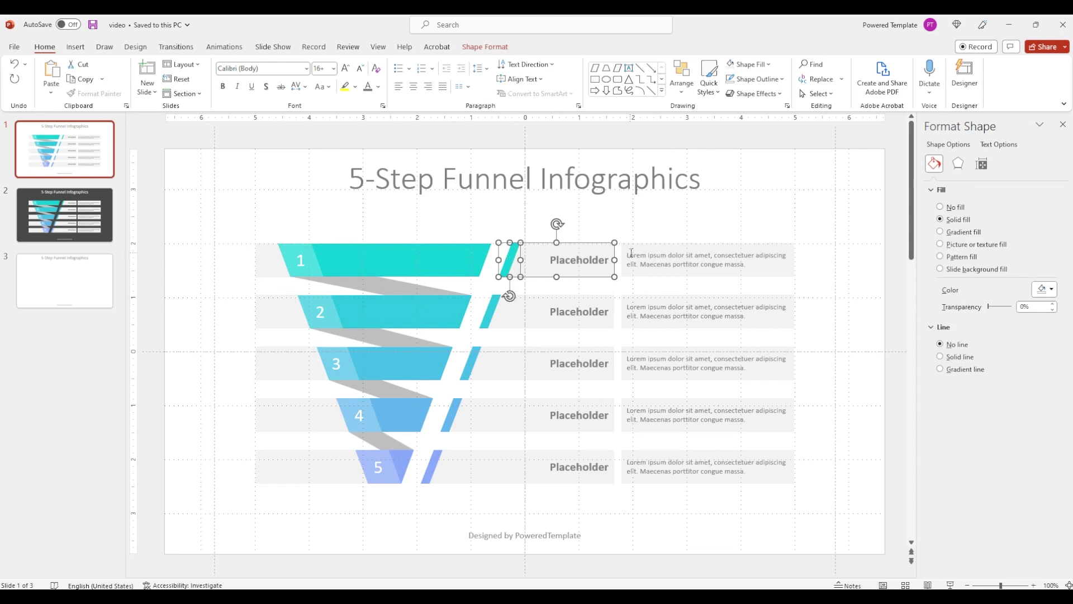
shift+click(634, 252)
key(ctrl+Down)
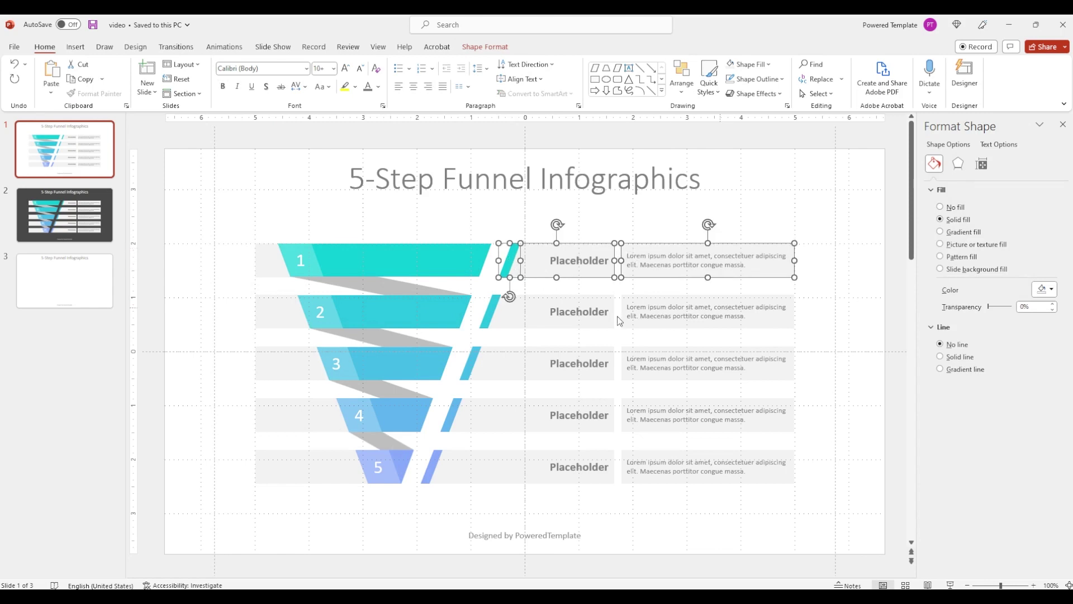
- Distribute the five funnel rows vertically so they are evenly spaced
click(274, 268)
shift+click(271, 317)
shift+click(276, 363)
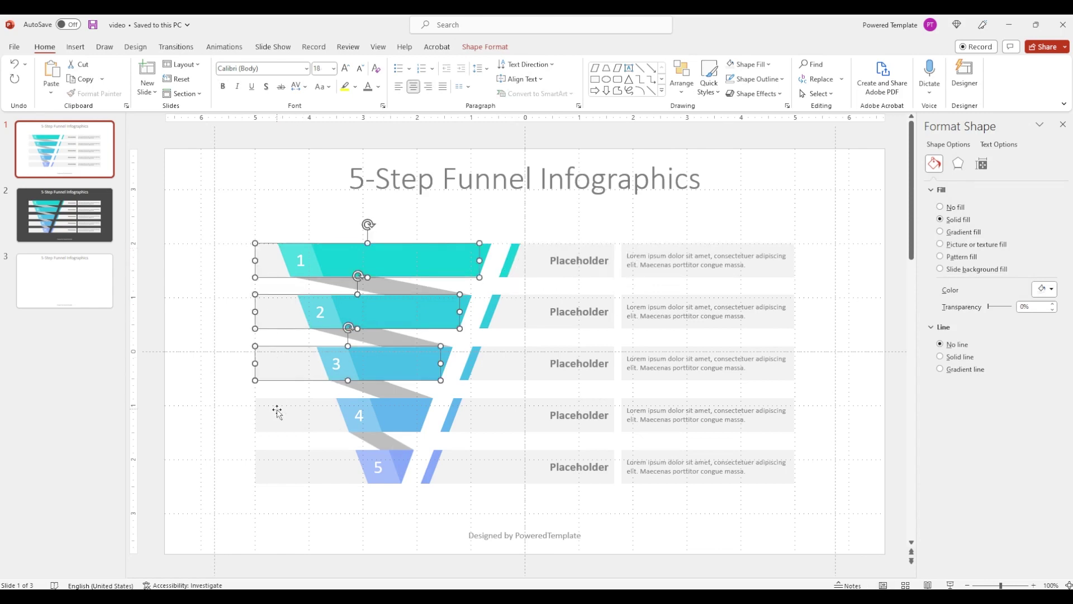
shift+click(276, 414)
shift+click(282, 461)
click(682, 79)
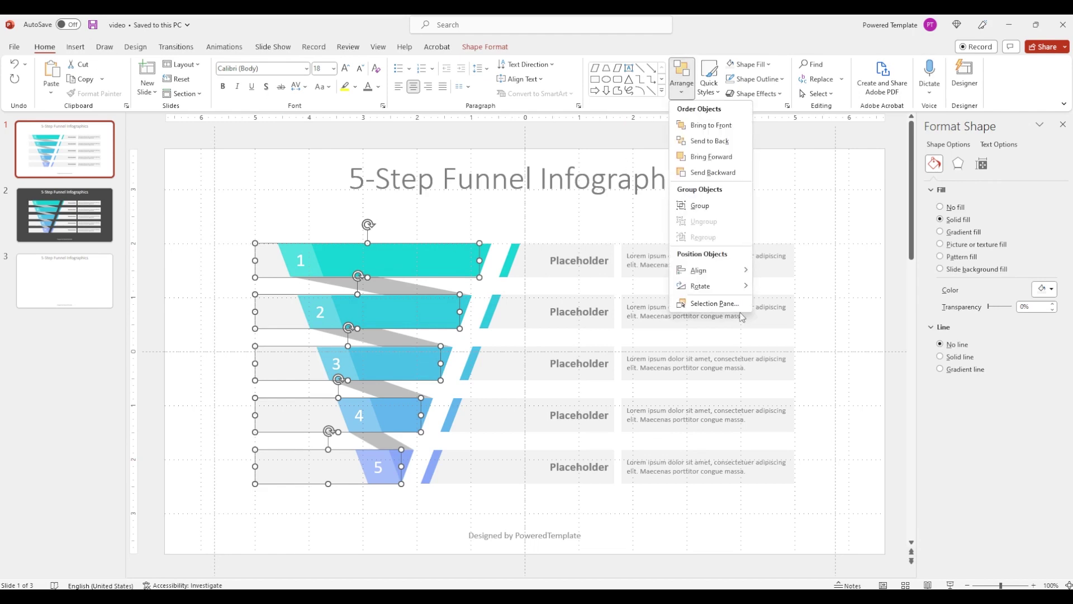
mouse_move(709, 270)
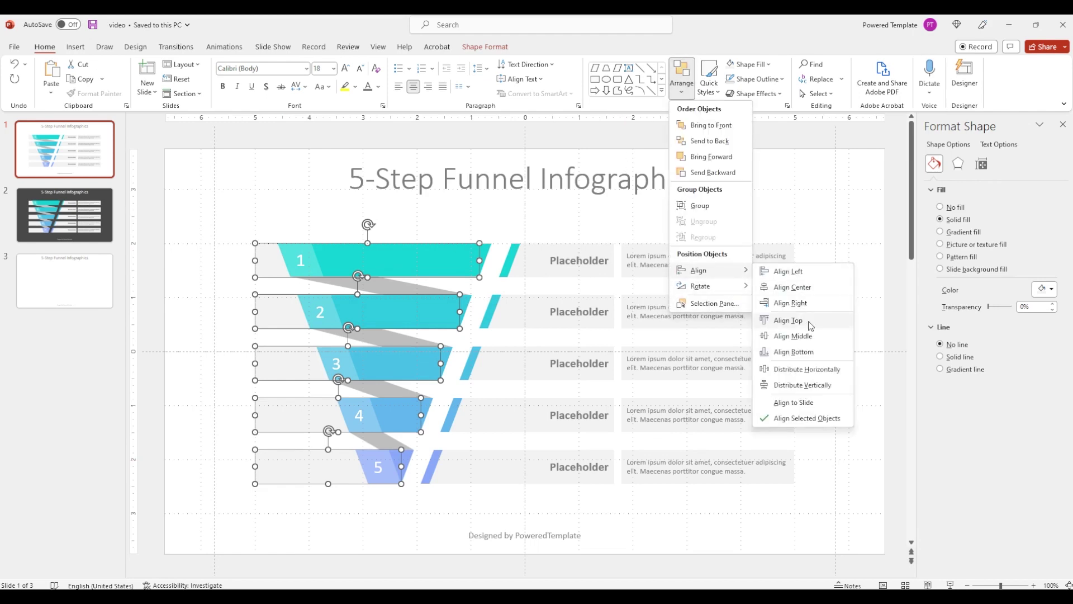
click(817, 388)
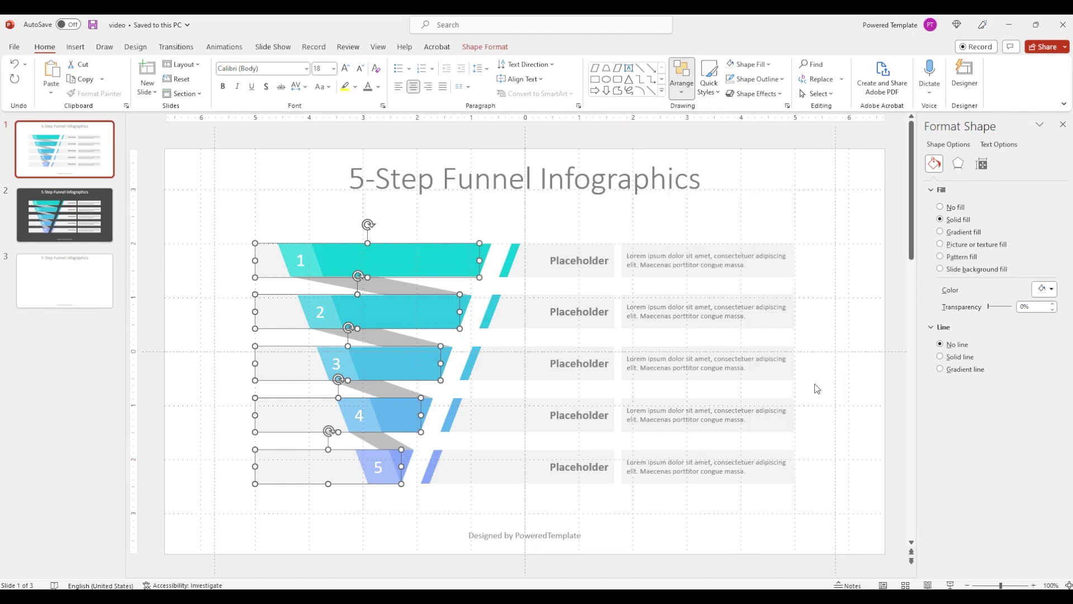
- Distribute the five Placeholder labels vertically down the slide
click(545, 263)
shift+click(537, 316)
shift+click(526, 374)
shift+click(515, 412)
shift+click(503, 469)
right_click(504, 465)
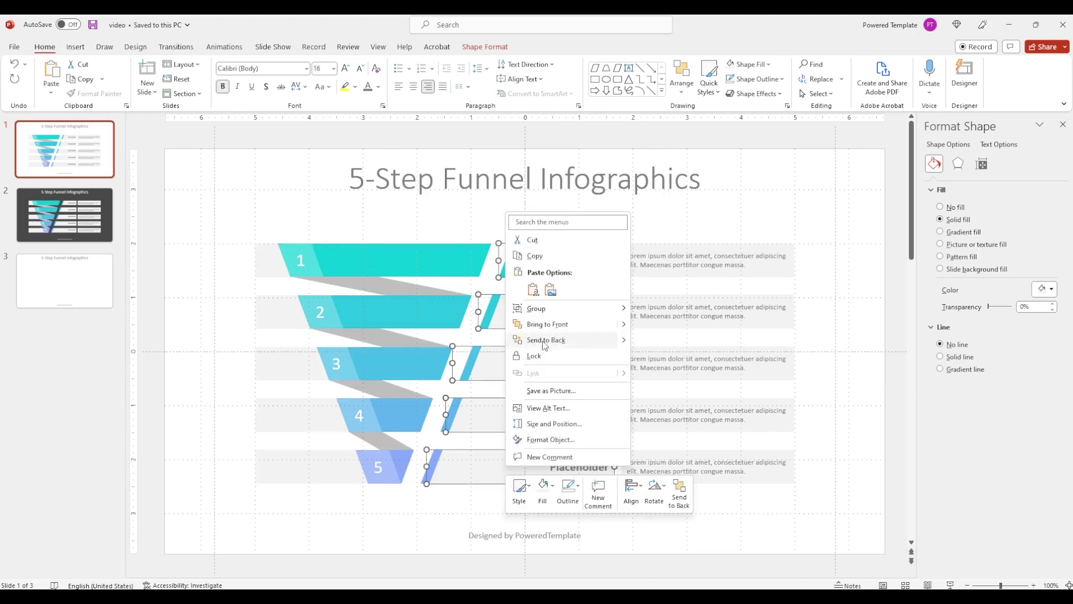
click(685, 84)
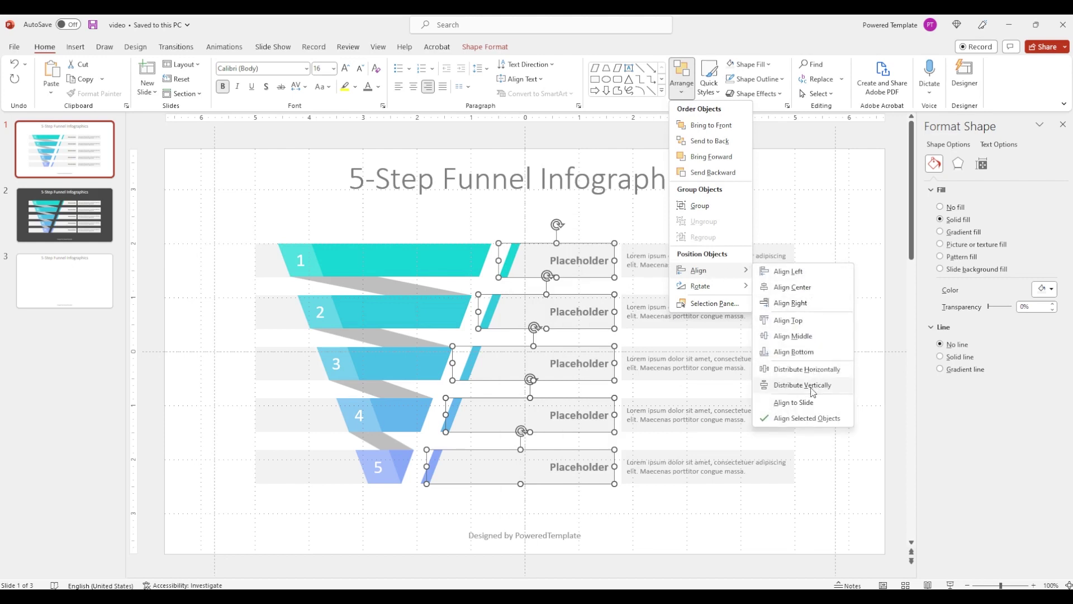
click(782, 384)
- Distribute the five description boxes vertically, then delete the old dark slide 2
click(743, 271)
shift+click(743, 319)
shift+click(735, 372)
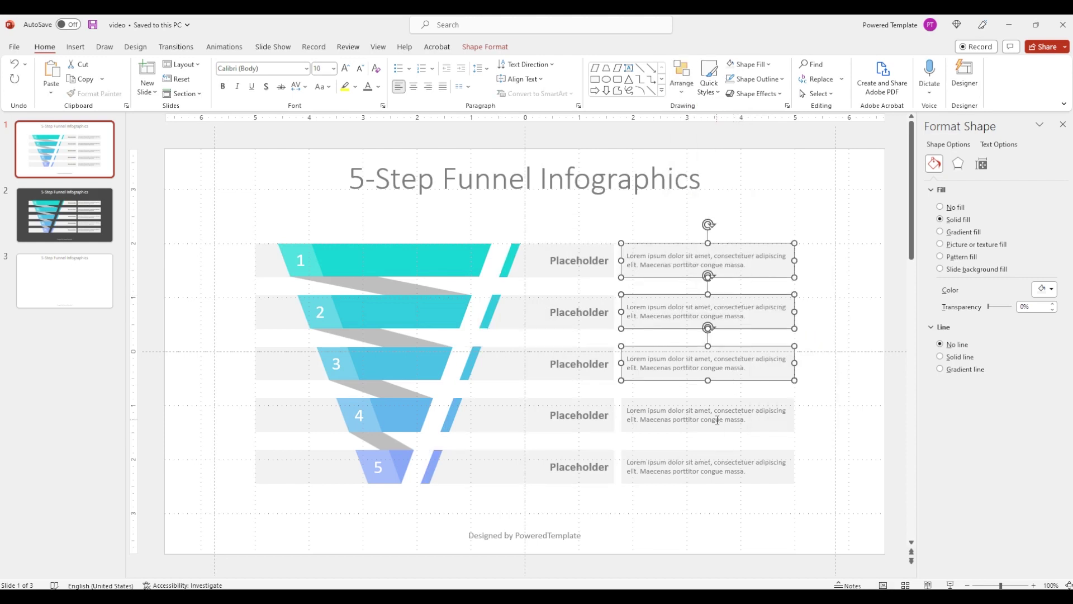
shift+click(717, 419)
shift+click(718, 470)
click(689, 90)
mouse_move(699, 270)
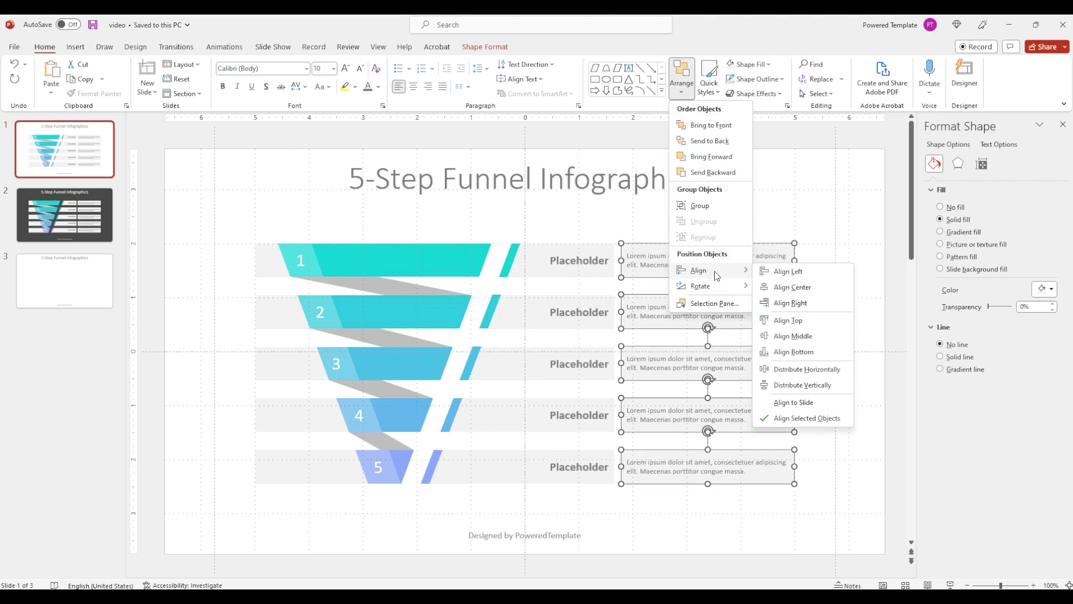
click(828, 382)
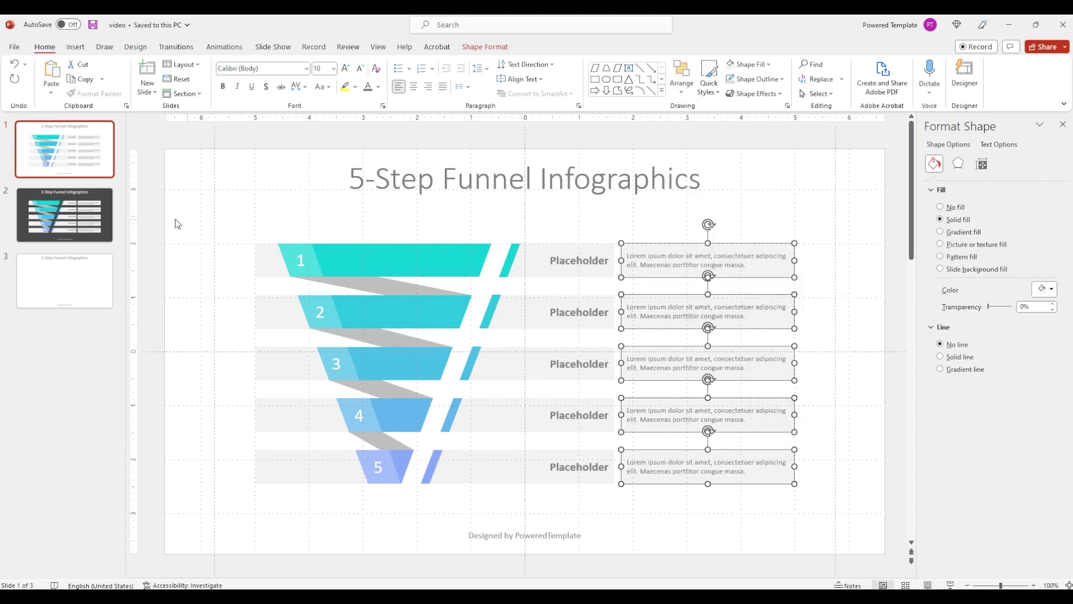
click(75, 208)
key(Delete)
- Duplicate the funnel slide and give the copy the dark charcoal background layout
click(71, 165)
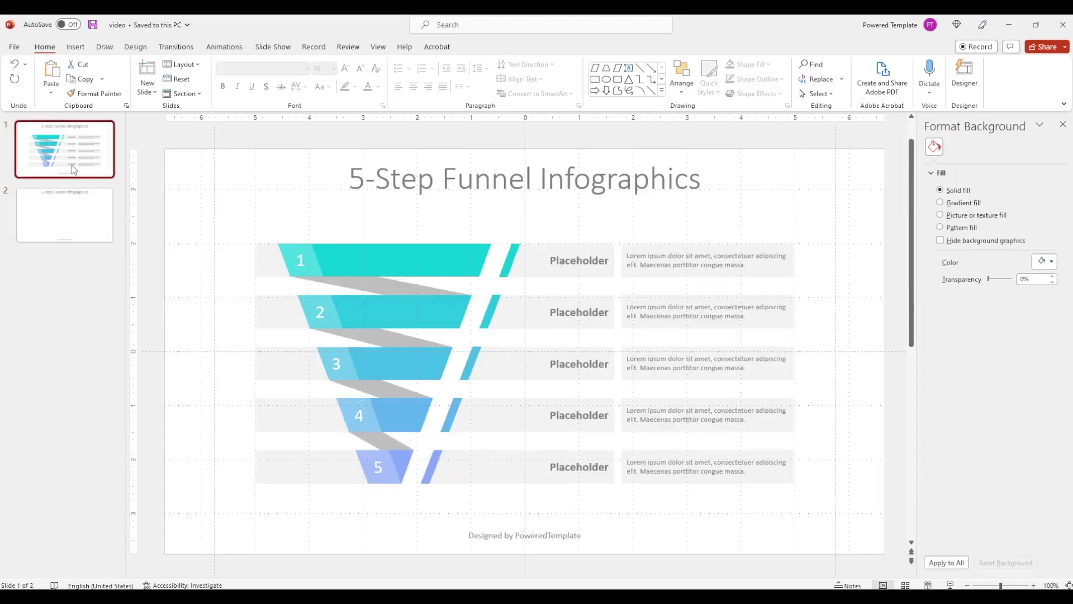
right_click(71, 166)
click(112, 278)
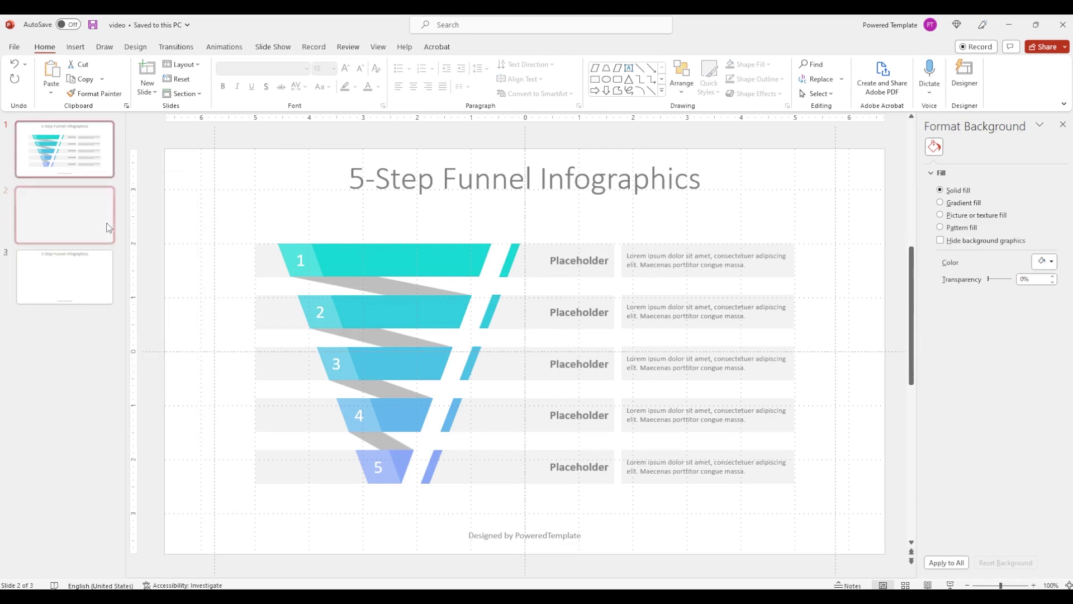
right_click(107, 218)
click(374, 404)
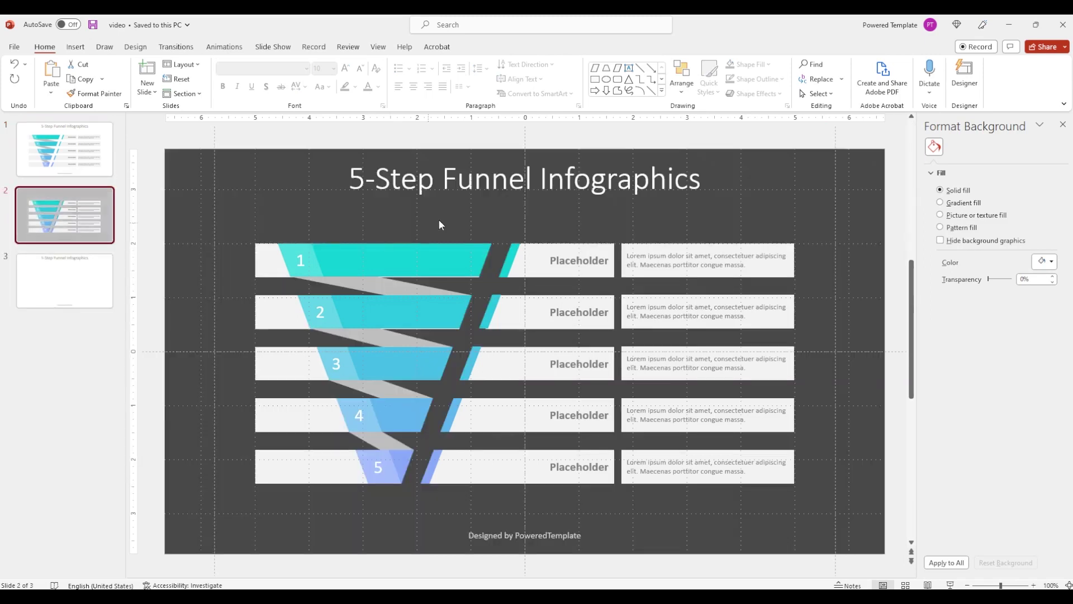
- Fill the five row bars, Placeholder boxes and description boxes dark grey
click(287, 267)
shift+click(277, 309)
shift+click(276, 363)
shift+click(278, 415)
shift+click(280, 464)
shift+click(474, 468)
shift+click(482, 414)
shift+click(491, 364)
shift+click(510, 315)
shift+click(545, 268)
shift+click(763, 269)
shift+click(768, 313)
shift+click(770, 364)
shift+click(767, 414)
shift+click(777, 463)
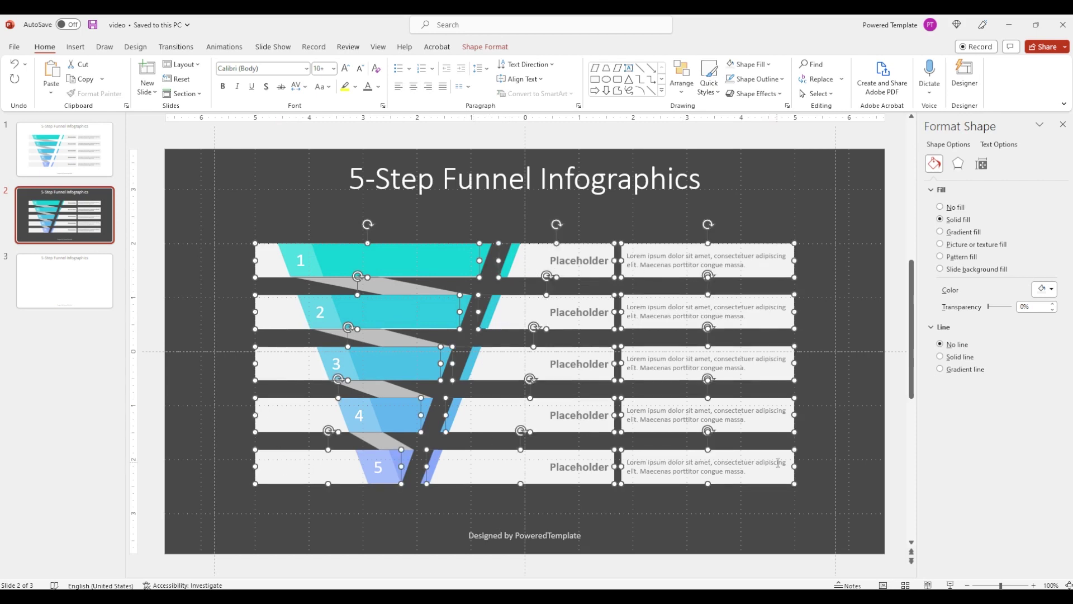
click(1052, 289)
click(991, 359)
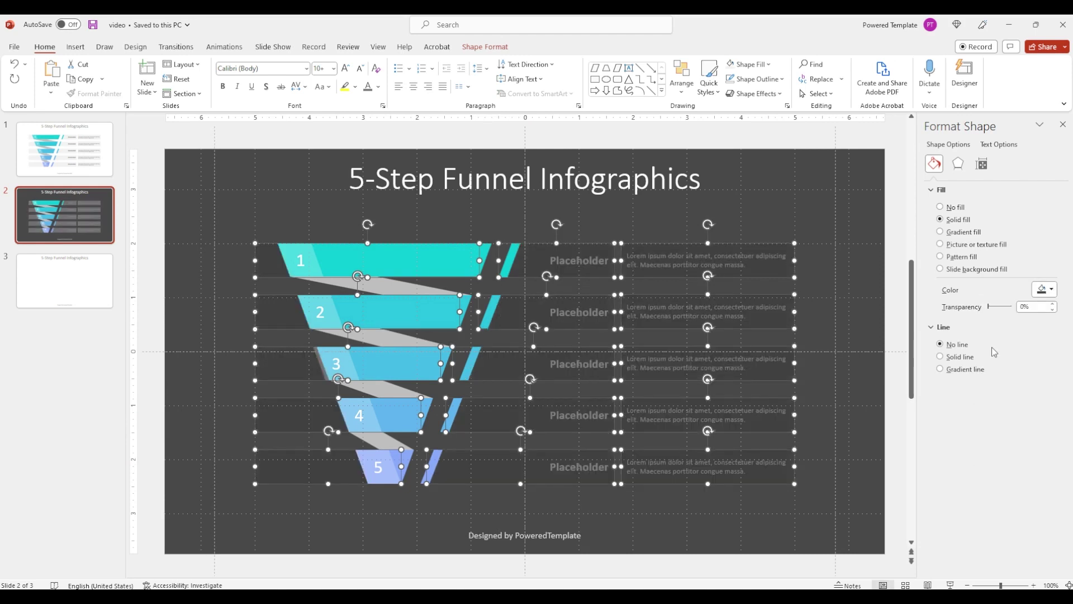
click(824, 284)
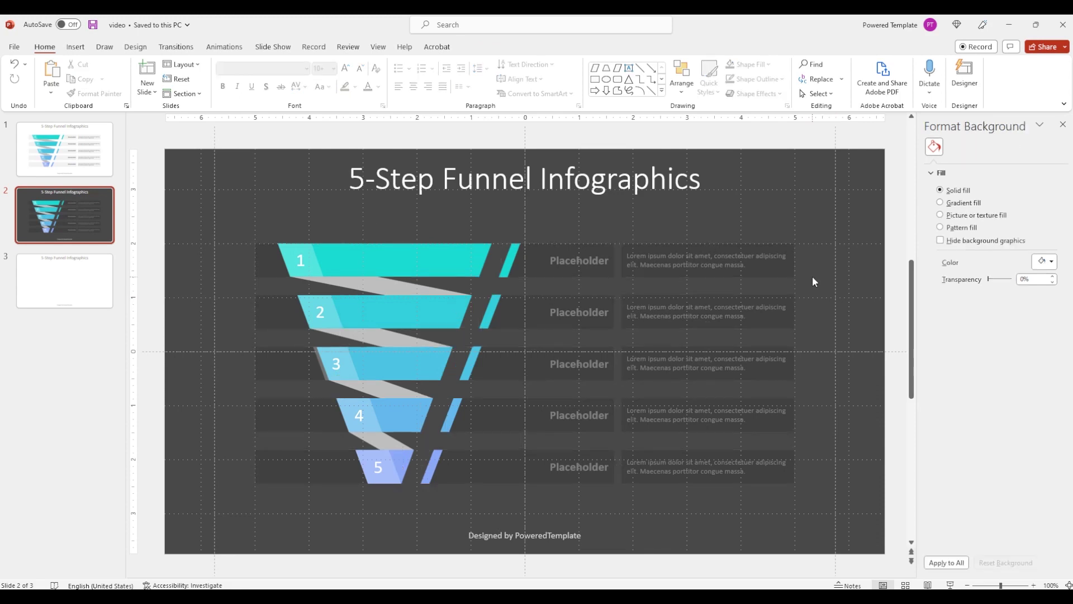
click(346, 372)
click(347, 369)
drag(348, 366, 350, 366)
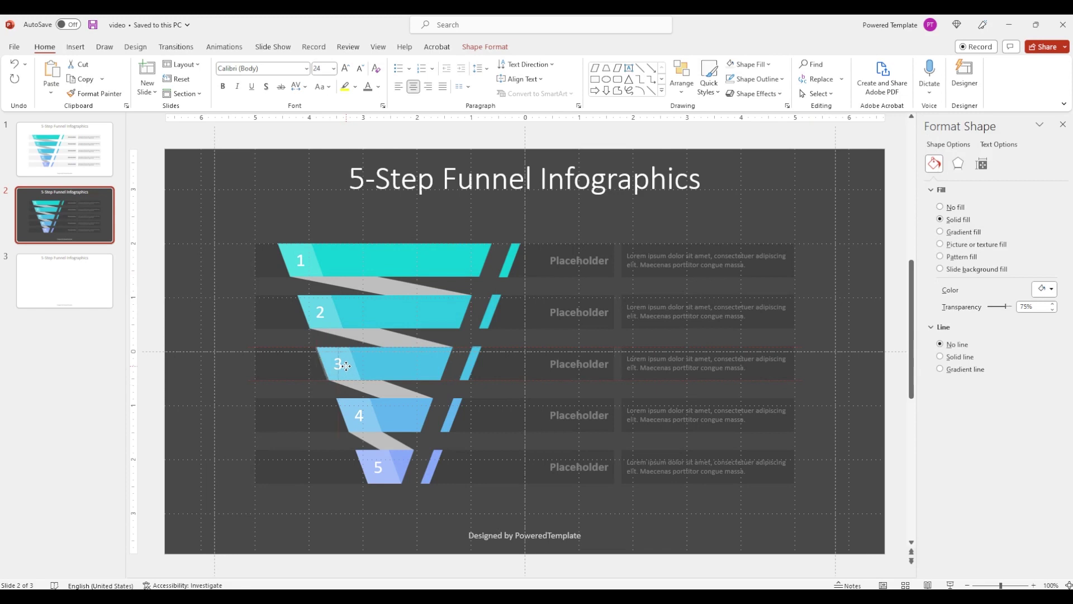
key(ctrl+z)
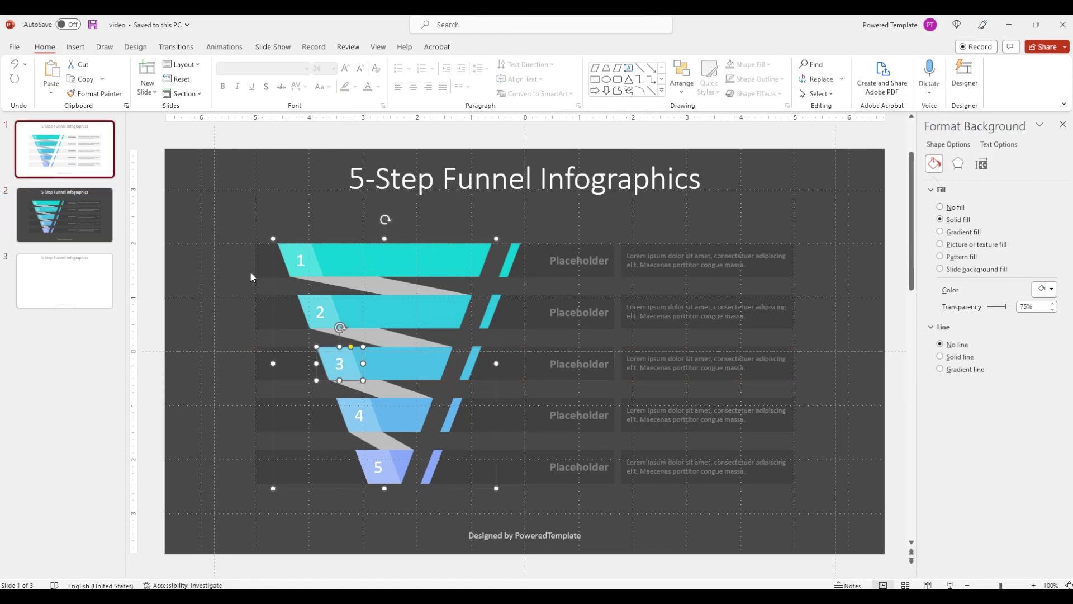
click(349, 372)
drag(348, 372, 351, 369)
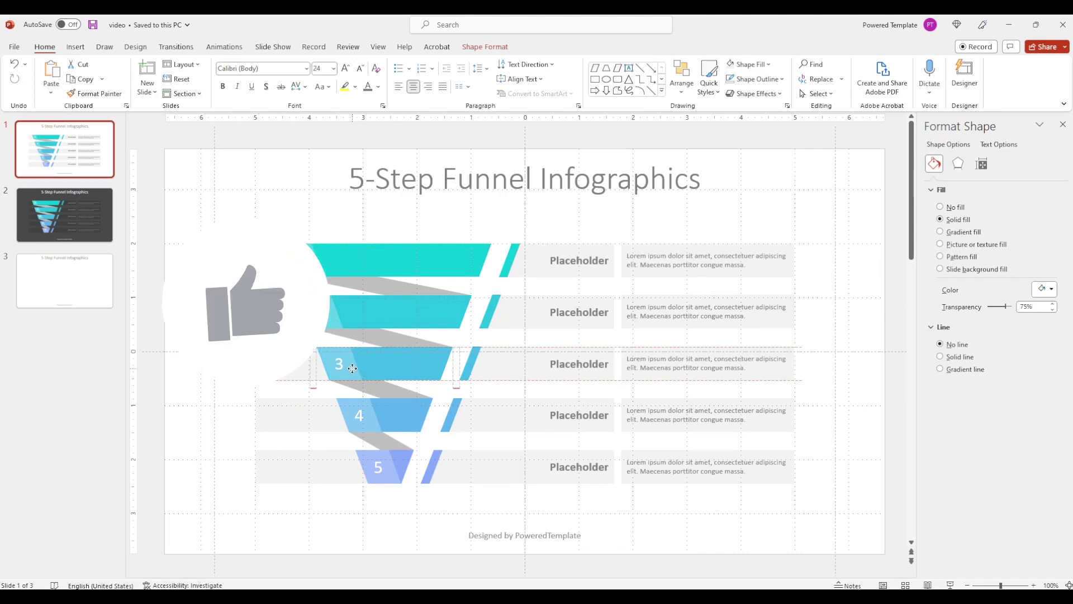
click(89, 225)
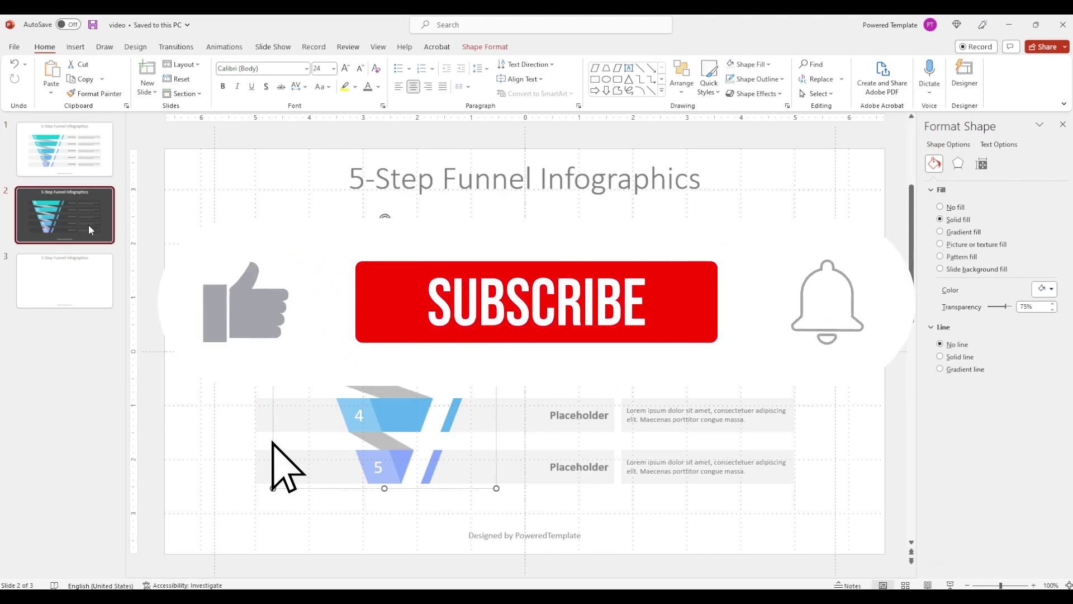
click(570, 425)
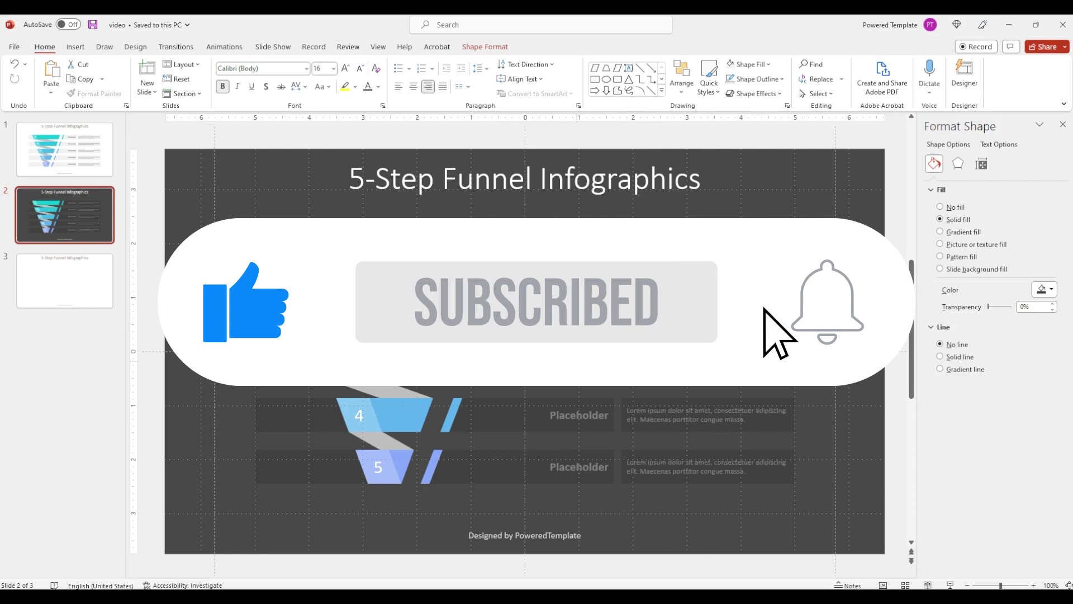
shift+click(569, 451)
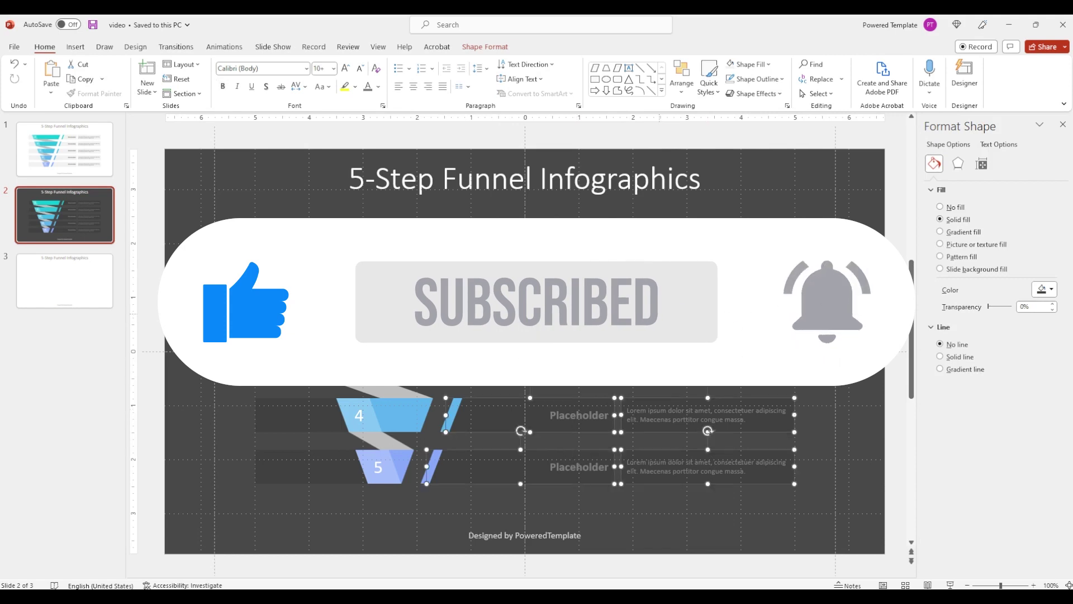
click(1052, 289)
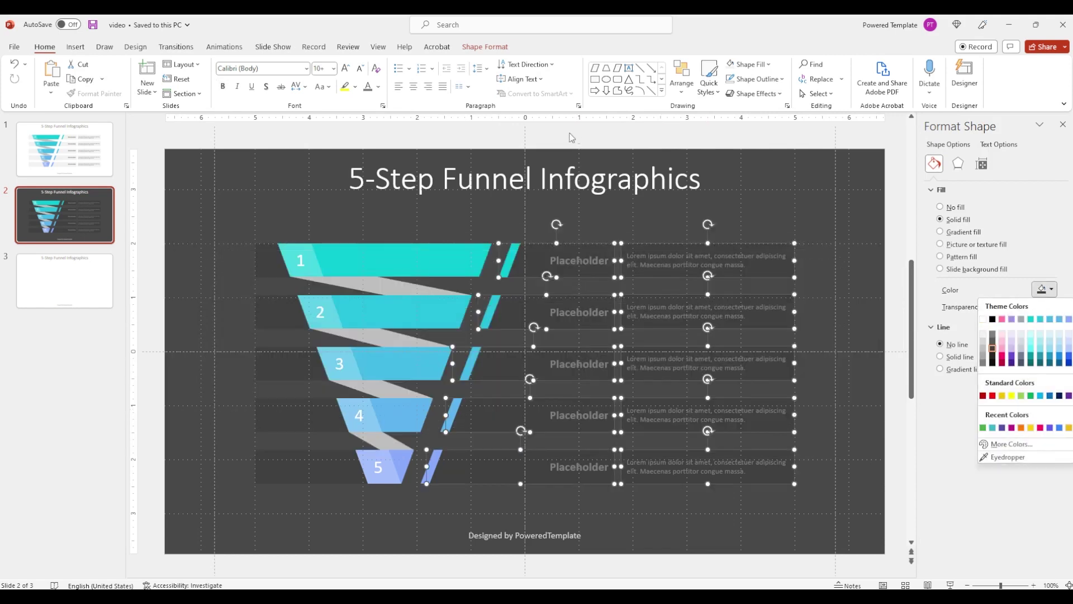
- Make the selected labels and descriptions white
click(379, 87)
click(378, 87)
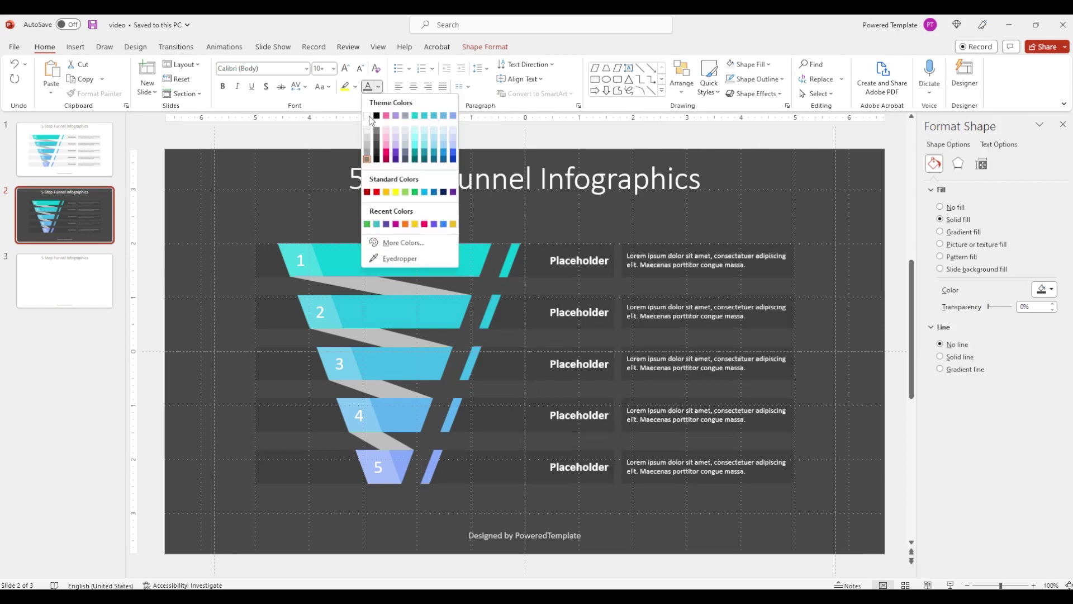
click(369, 130)
- Fill the four grey ribbon strips between funnel steps near-black, then return to slide 1
click(380, 285)
click(379, 288)
shift+click(386, 338)
shift+click(385, 388)
shift+click(384, 442)
click(1052, 289)
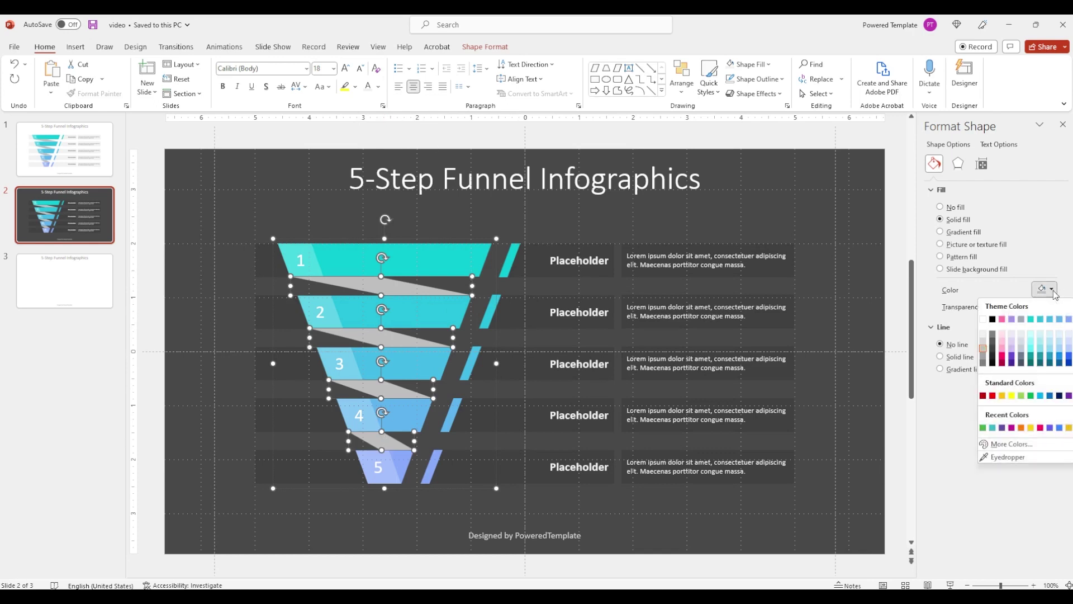
click(995, 352)
click(1049, 289)
click(994, 359)
click(222, 306)
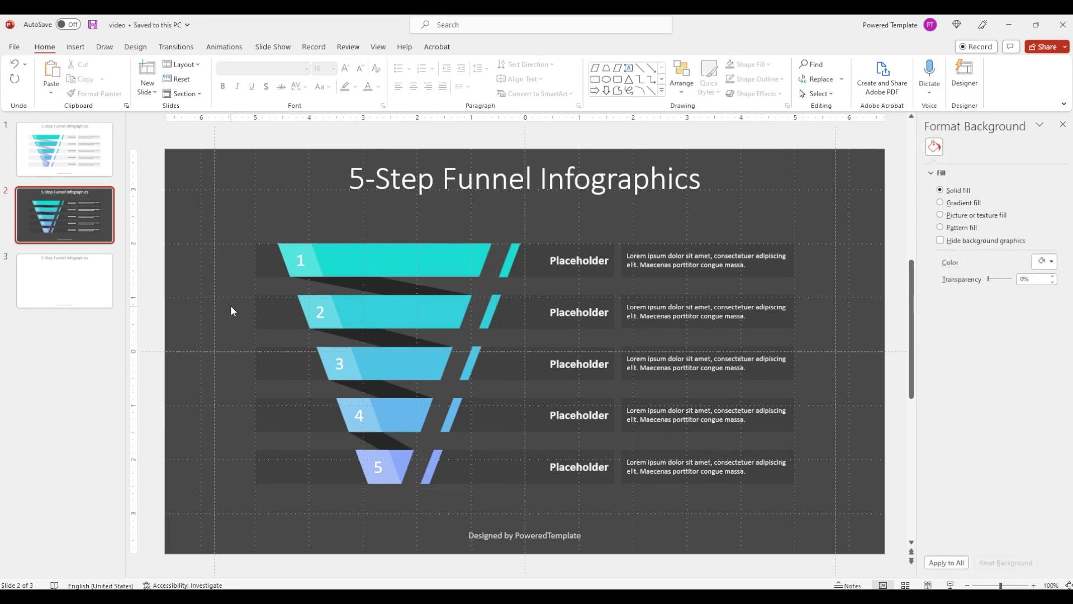
click(76, 167)
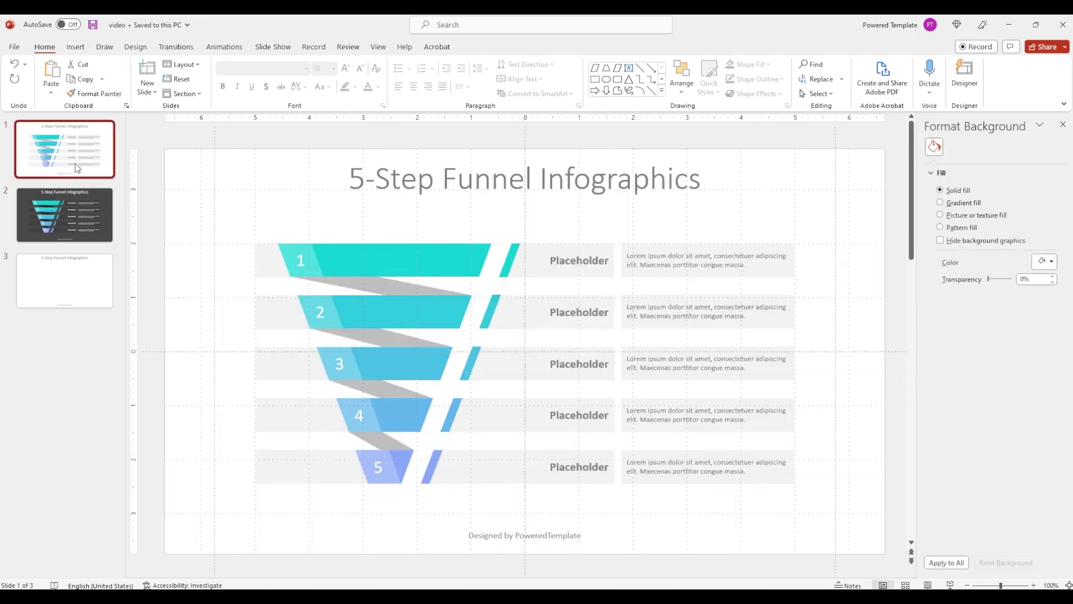
key(F5)
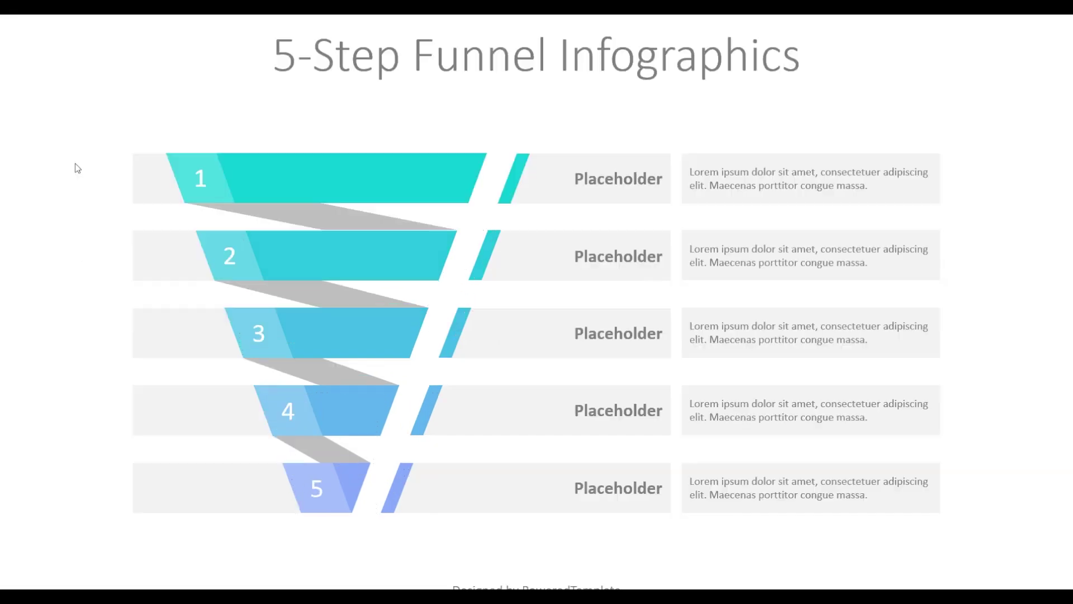
key(Right)
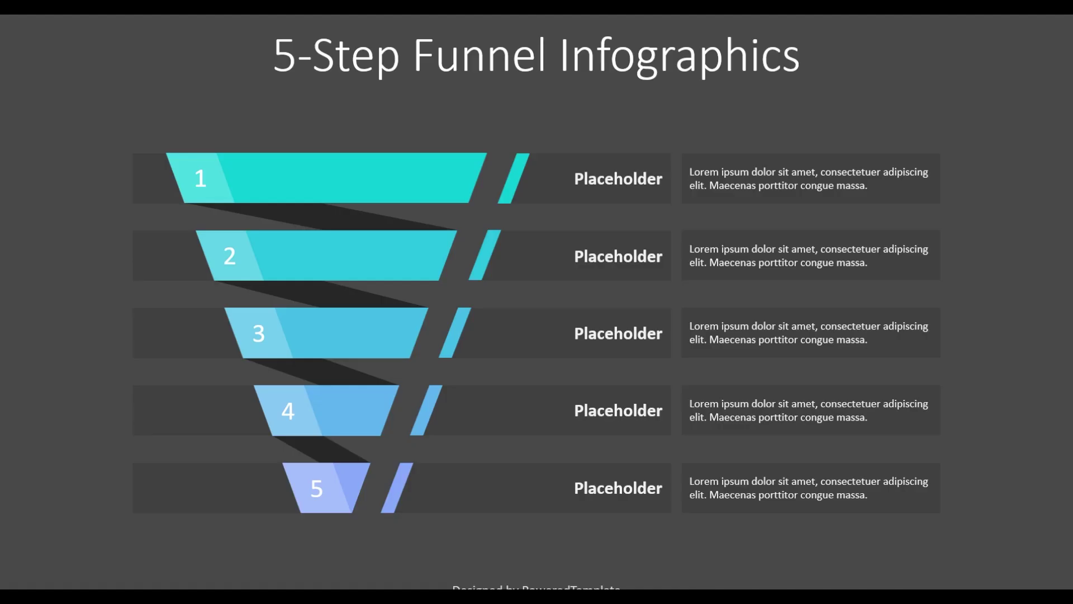
key(Left)
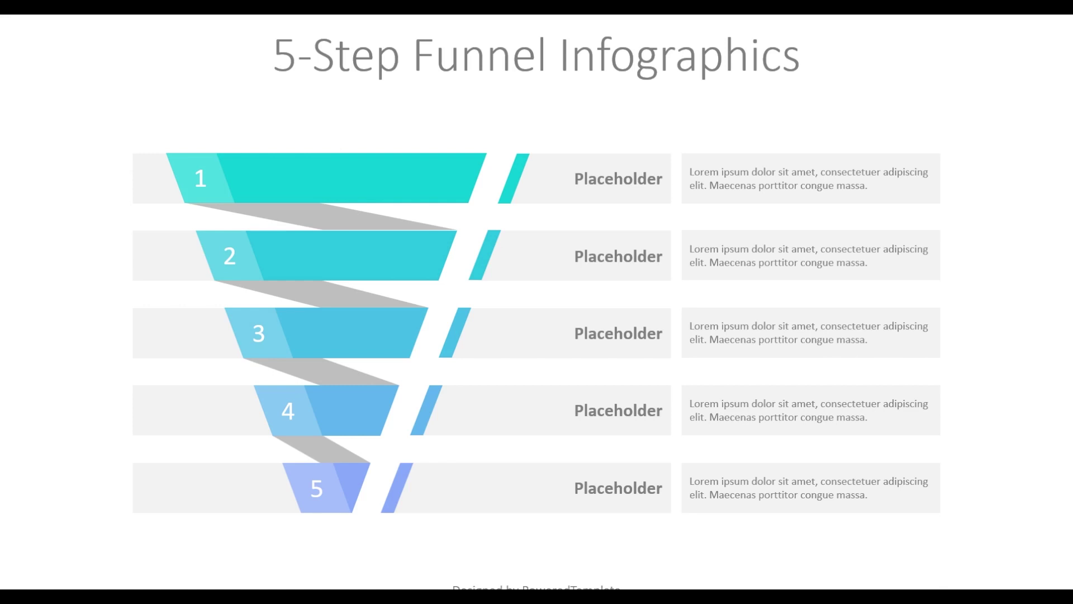
key(Escape)
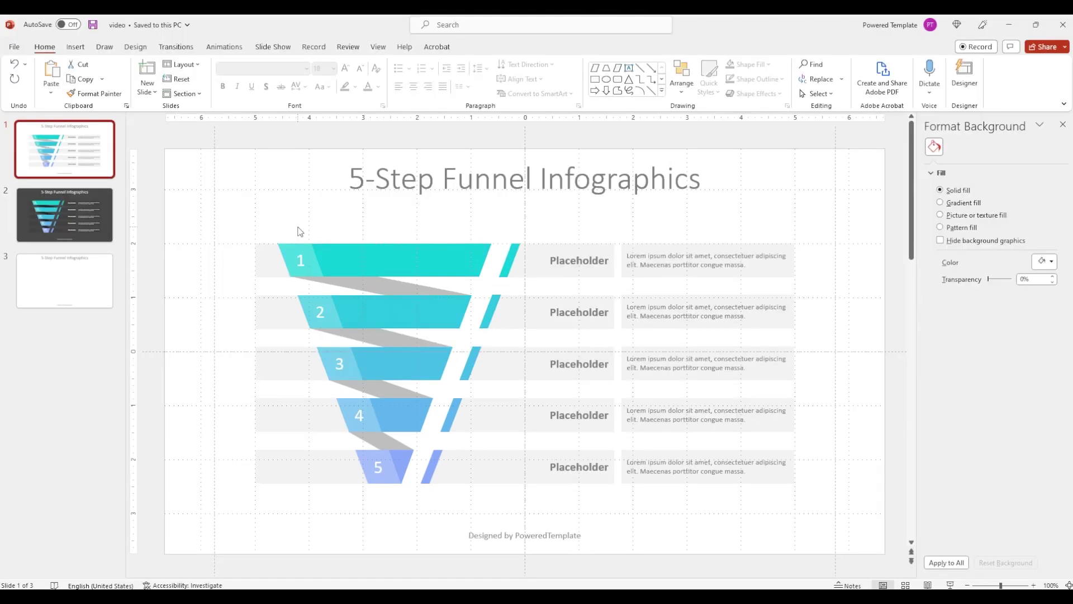